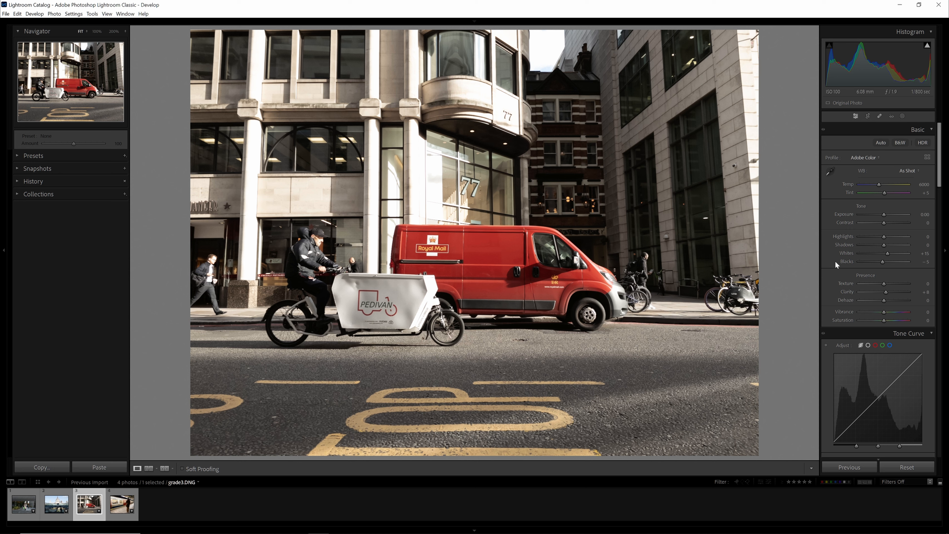
Step: Set the photo's manual noise reduction to 0 for both Luminance and Color
{"action": "scroll", "coordinate": [835, 261], "scroll_direction": "down", "scroll_amount": 20}
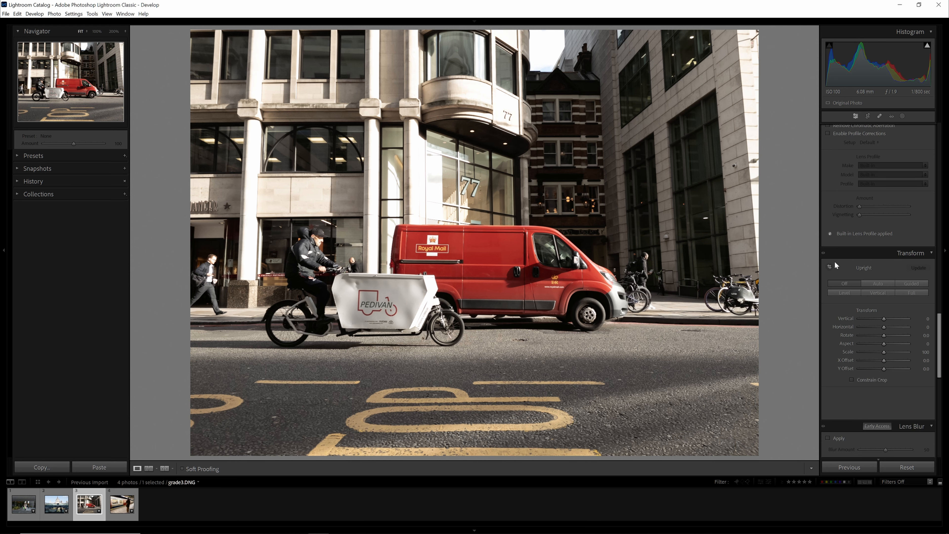
{"action": "scroll", "coordinate": [836, 265], "scroll_direction": "up", "scroll_amount": 4}
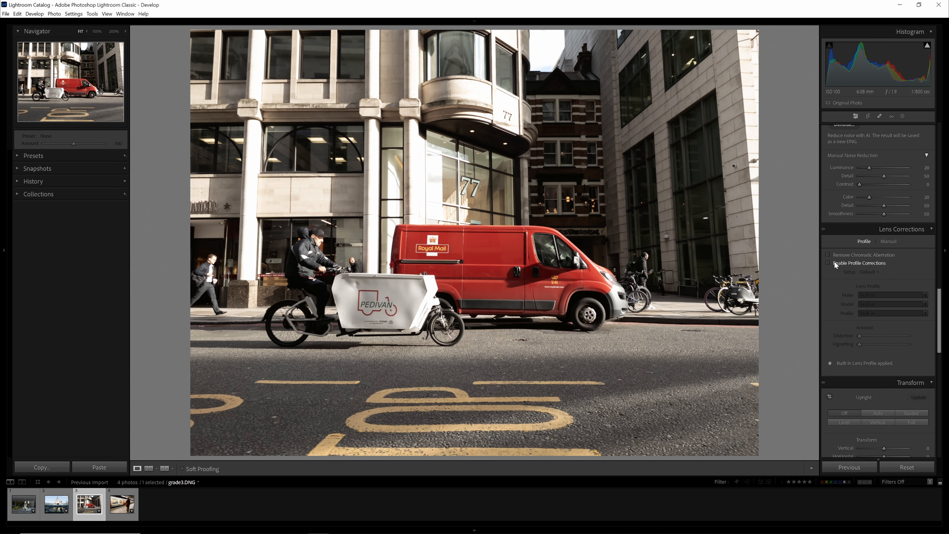
{"action": "scroll", "coordinate": [834, 261], "scroll_direction": "up", "scroll_amount": 5}
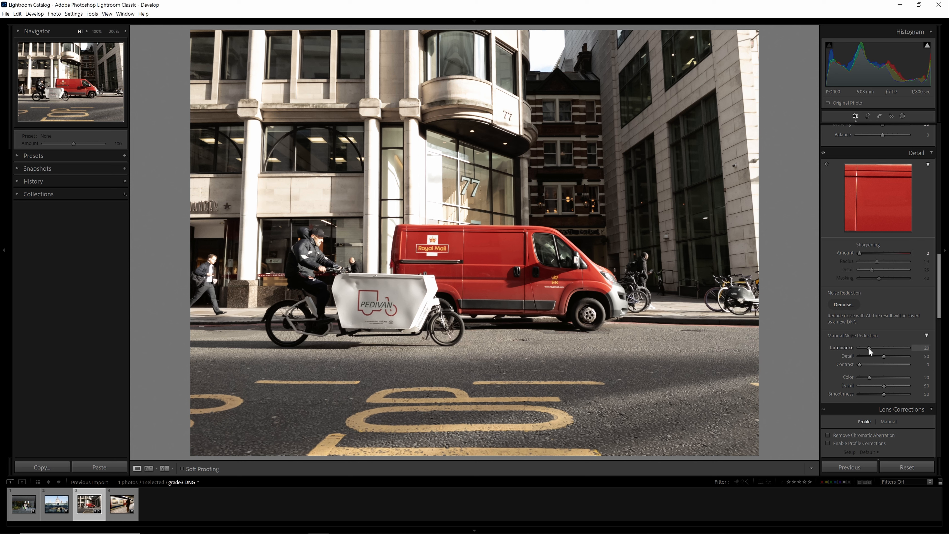
{"action": "left_click_drag", "start_coordinate": [869, 377], "coordinate": [807, 377]}
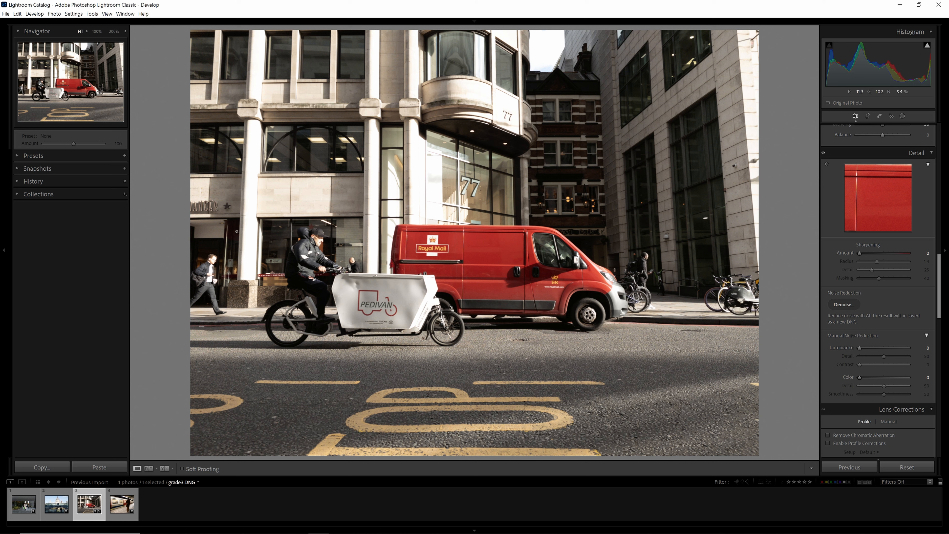
Step: Crop the photo tighter around the cargo bike and red van, rotating it to an angle of -1.24
{"action": "scroll", "coordinate": [847, 281], "scroll_direction": "up", "scroll_amount": 5}
{"action": "scroll", "coordinate": [848, 285], "scroll_direction": "up", "scroll_amount": 5}
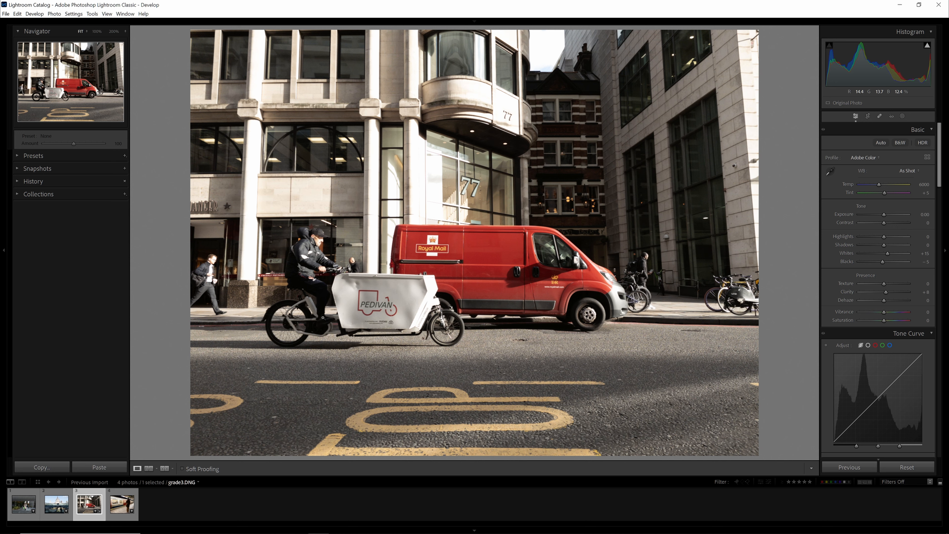
{"action": "left_click", "coordinate": [868, 117]}
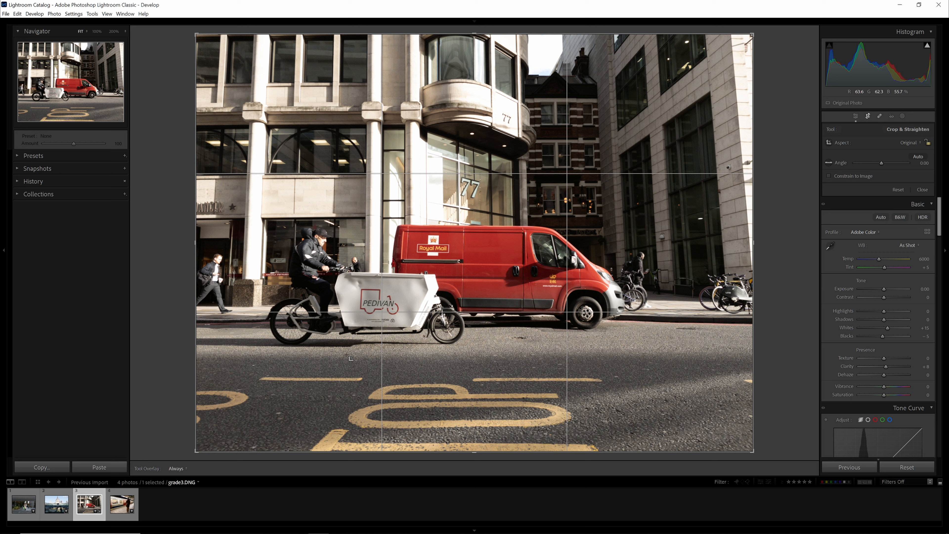
{"action": "left_click_drag", "start_coordinate": [195, 452], "coordinate": [257, 403]}
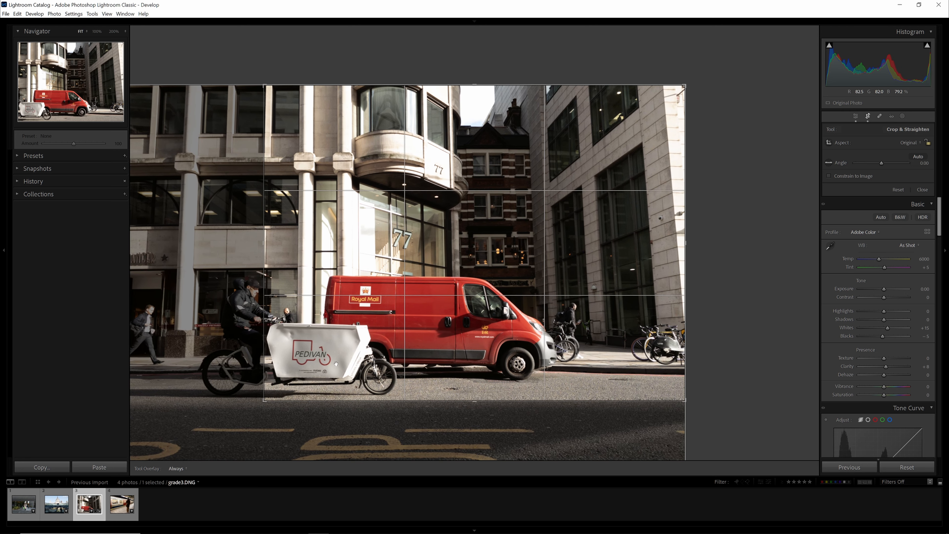
{"action": "left_click_drag", "start_coordinate": [295, 369], "coordinate": [423, 342]}
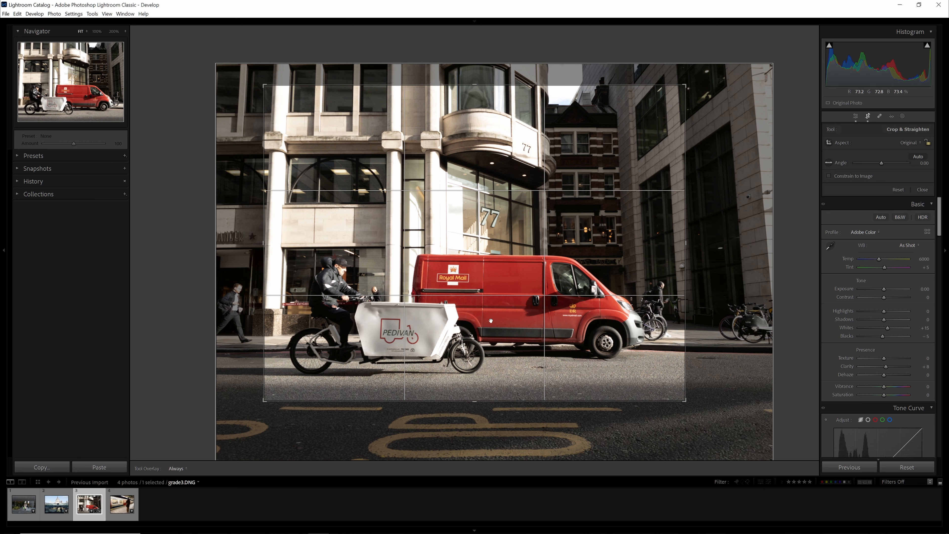
{"action": "left_click_drag", "start_coordinate": [485, 77], "coordinate": [481, 77]}
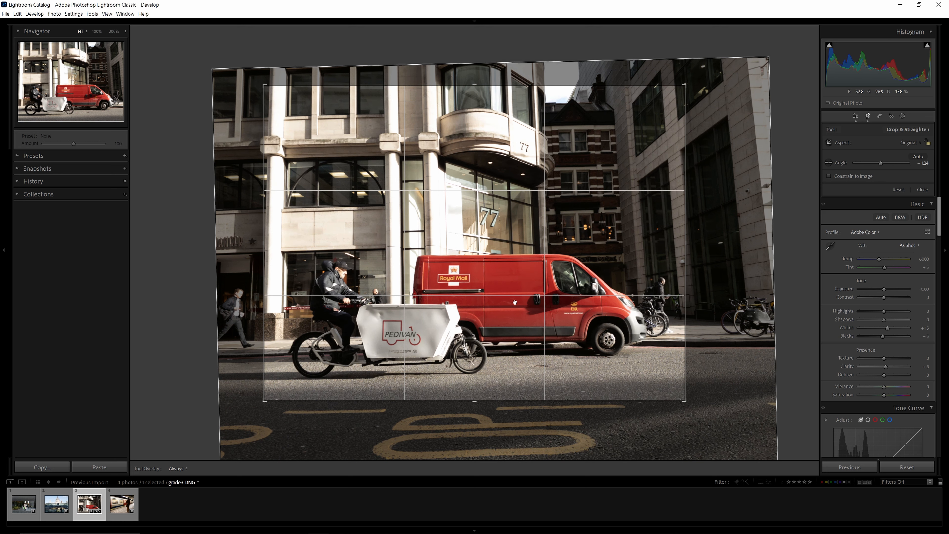
{"action": "key", "text": "Return"}
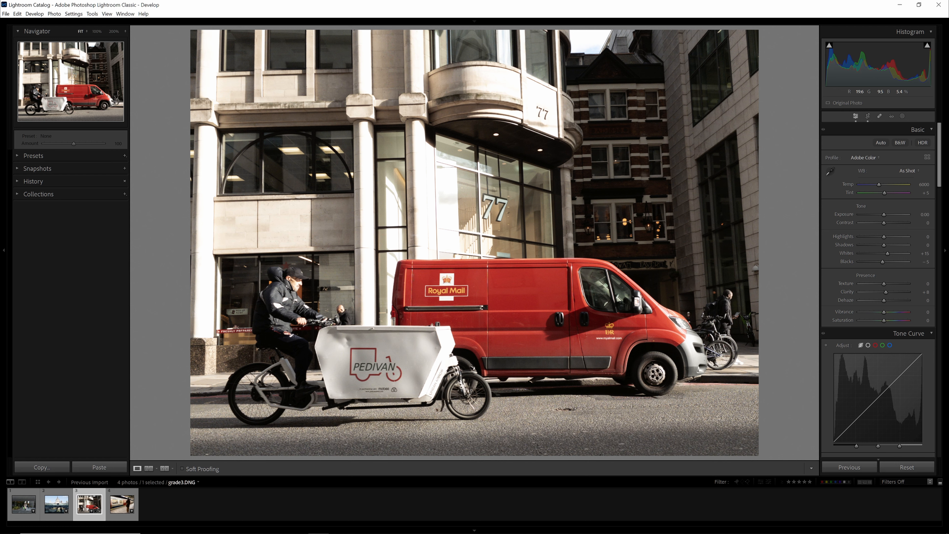
Step: Reopen the crop and slightly rotate the photo back to fine-tune its straightening
{"action": "left_click", "coordinate": [870, 114]}
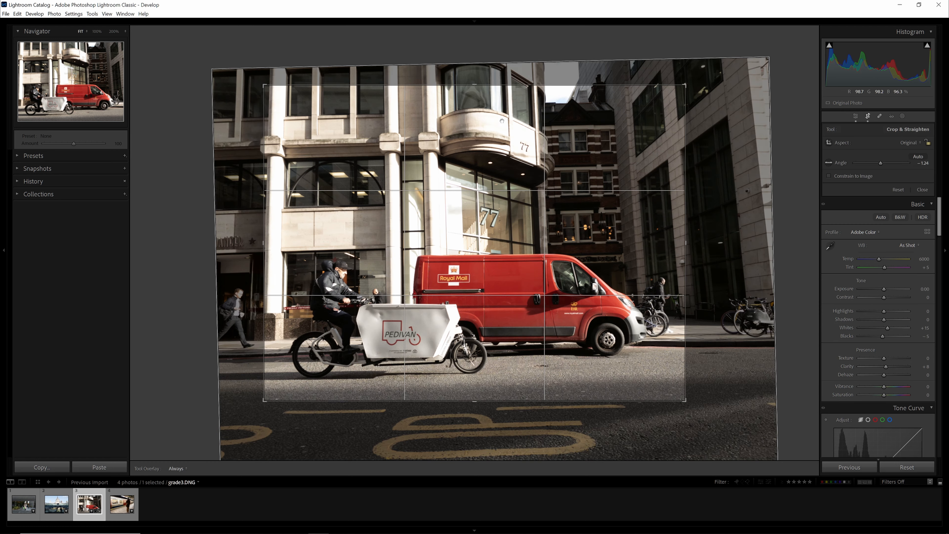
{"action": "left_click_drag", "start_coordinate": [485, 74], "coordinate": [487, 74]}
{"action": "key", "text": "Return"}
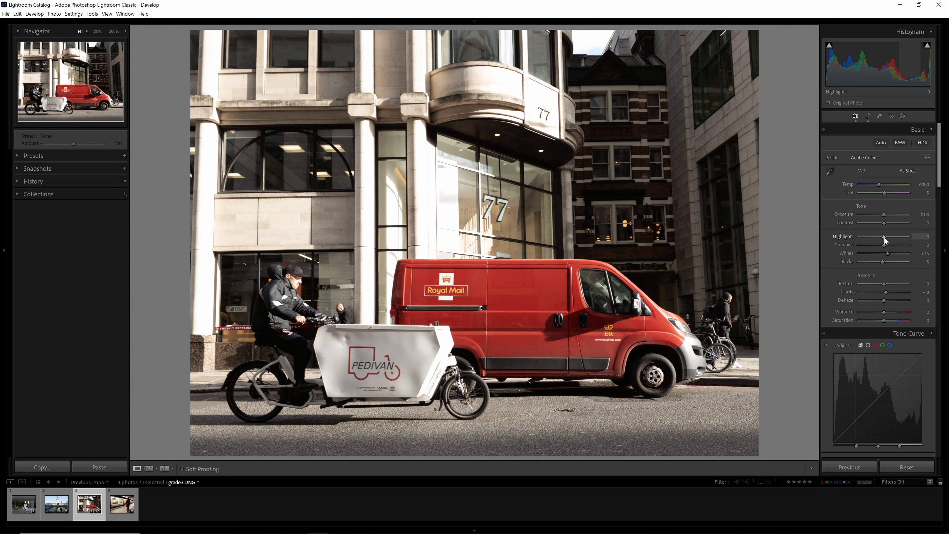
Step: Reduce the photo's Highlights to -100 and warm the white balance temperature slightly
{"action": "left_click_drag", "start_coordinate": [883, 236], "coordinate": [830, 236]}
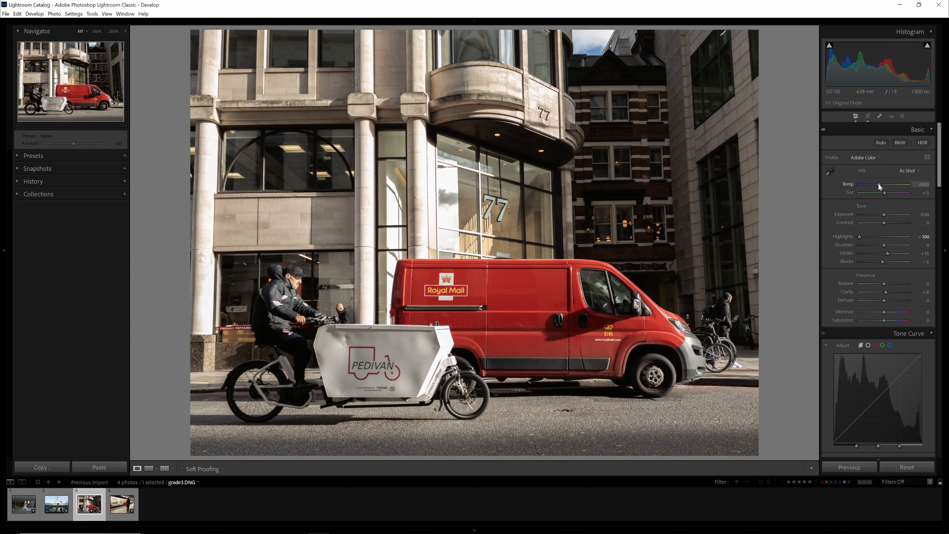
{"action": "left_click_drag", "start_coordinate": [878, 184], "coordinate": [880, 185]}
Step: Add a linear gradient mask rising from the photo's bottom edge over the road and set its Exposure to -1.38
{"action": "left_click", "coordinate": [902, 117]}
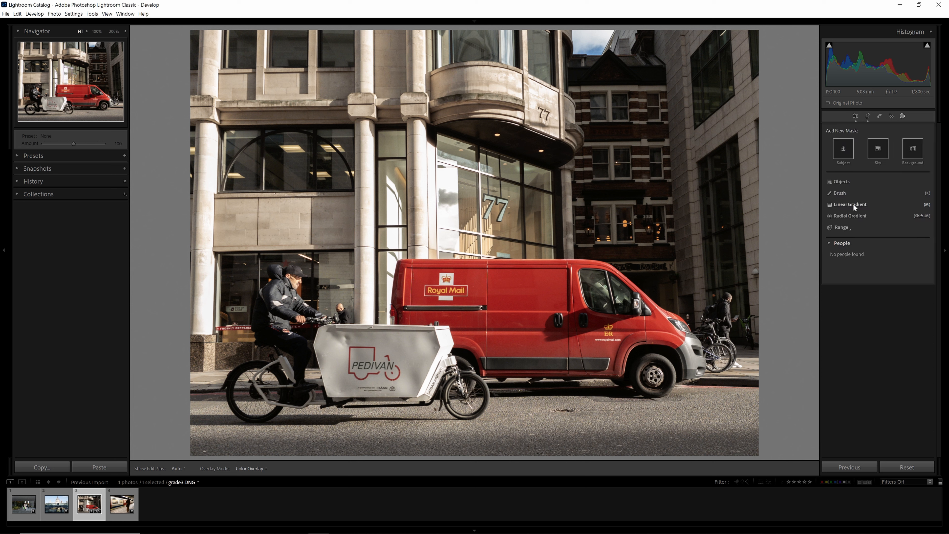
{"action": "left_click", "coordinate": [843, 204]}
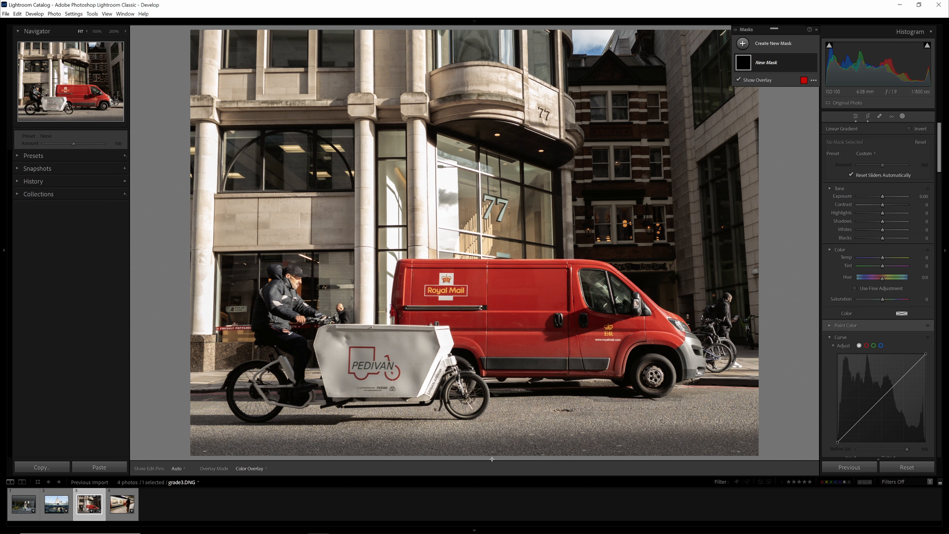
{"action": "left_click_drag", "start_coordinate": [492, 459], "coordinate": [491, 378]}
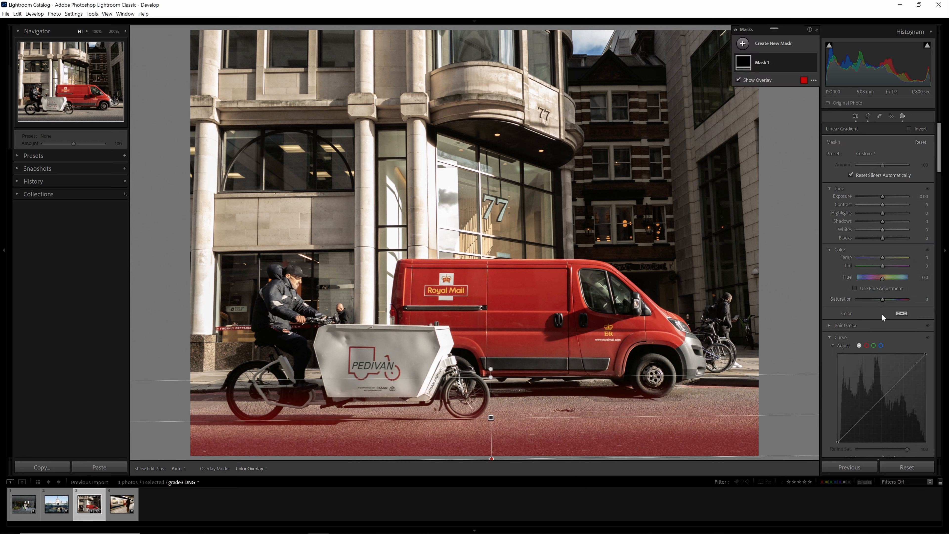
{"action": "left_click_drag", "start_coordinate": [883, 195], "coordinate": [872, 194]}
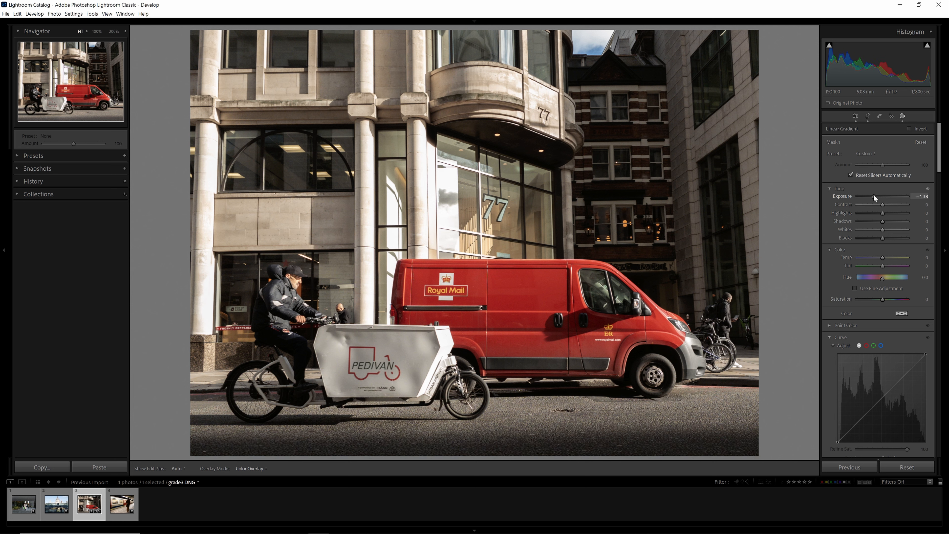
Step: Add a second linear gradient mask from the photo's top edge down to the van's middle, with Exposure at -1.61
{"action": "left_click", "coordinate": [743, 43]}
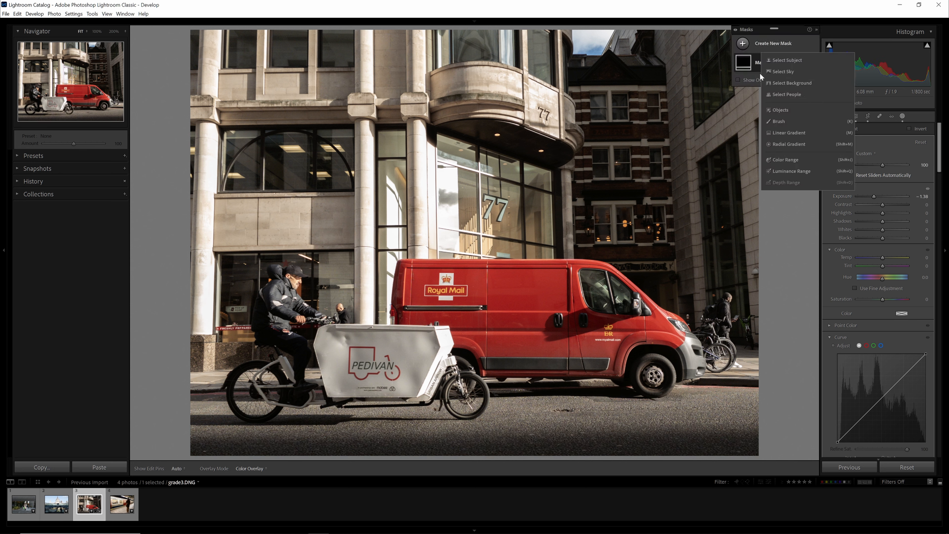
{"action": "left_click", "coordinate": [778, 133]}
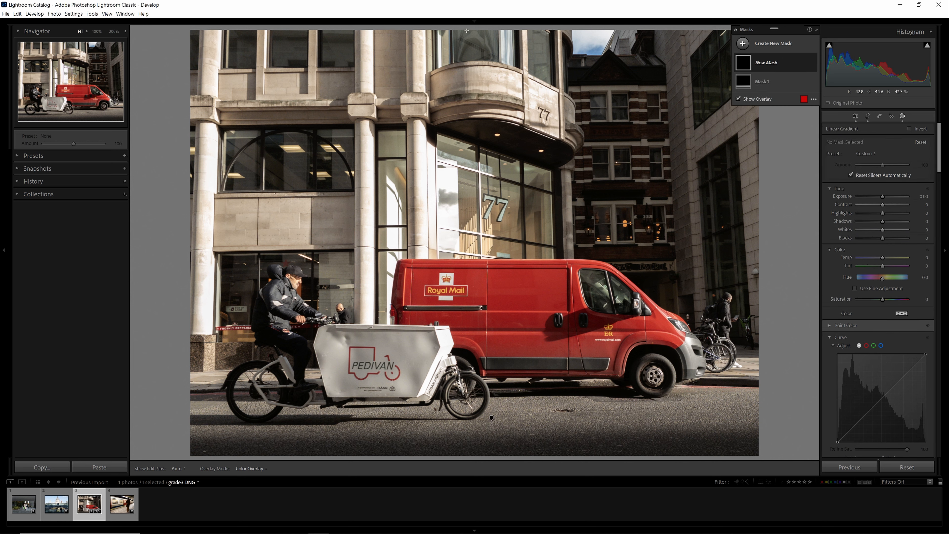
{"action": "left_click_drag", "start_coordinate": [469, 26], "coordinate": [472, 242]}
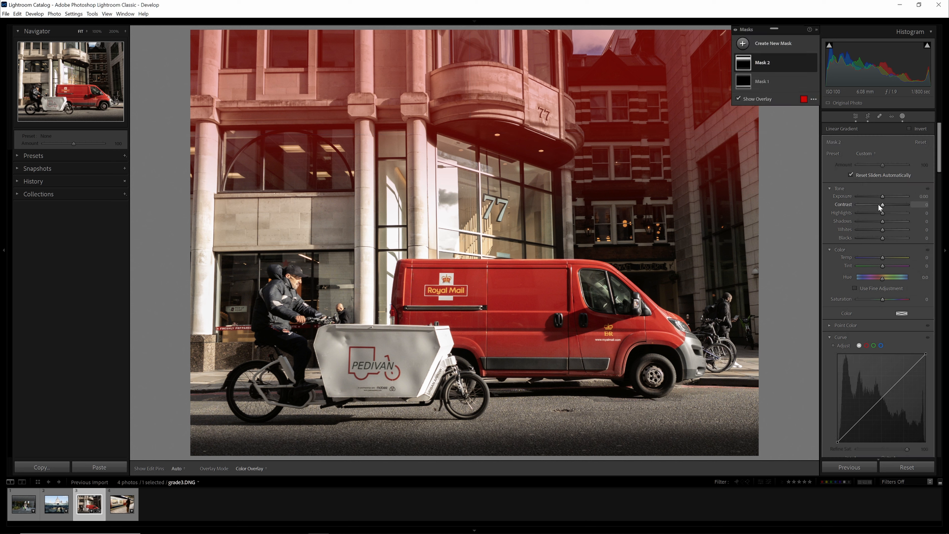
{"action": "left_click_drag", "start_coordinate": [882, 199], "coordinate": [872, 196]}
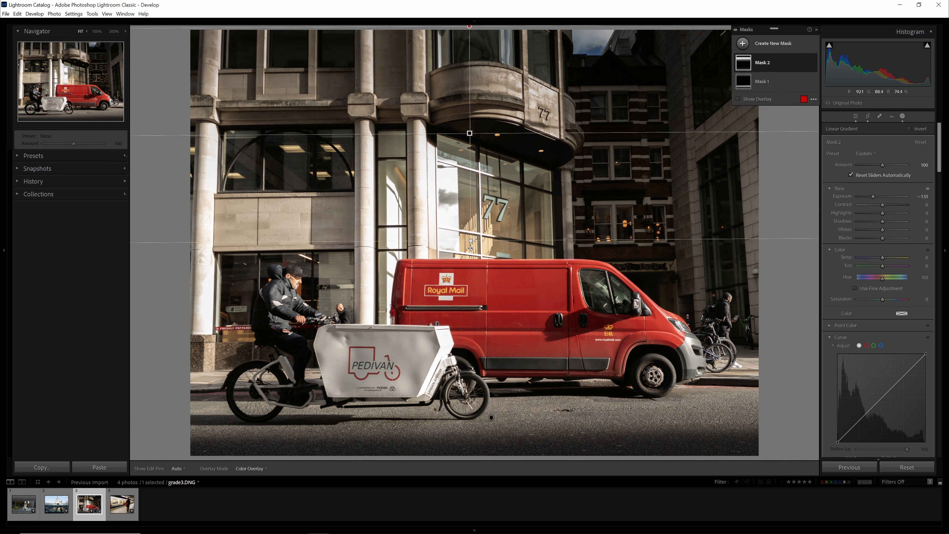
{"action": "left_click_drag", "start_coordinate": [470, 248], "coordinate": [470, 311]}
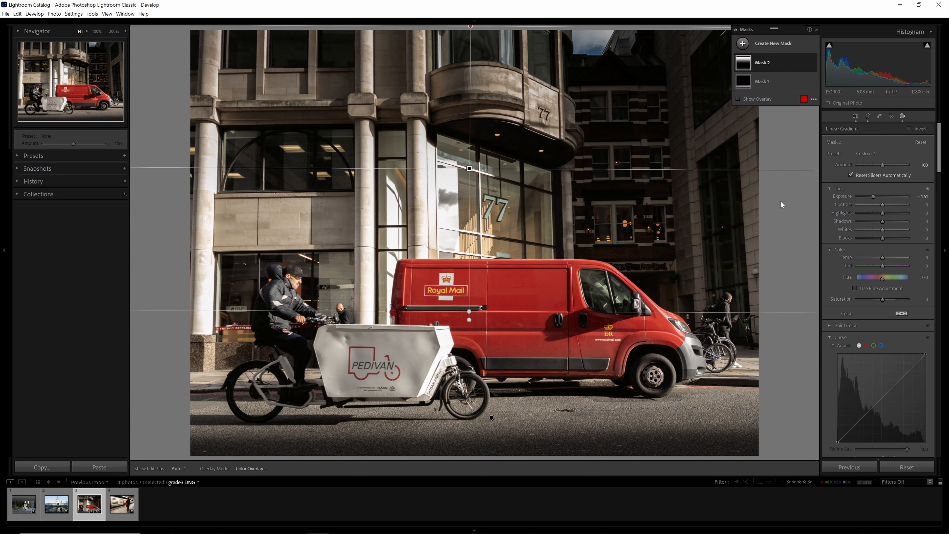
{"action": "left_click_drag", "start_coordinate": [872, 196], "coordinate": [872, 197]}
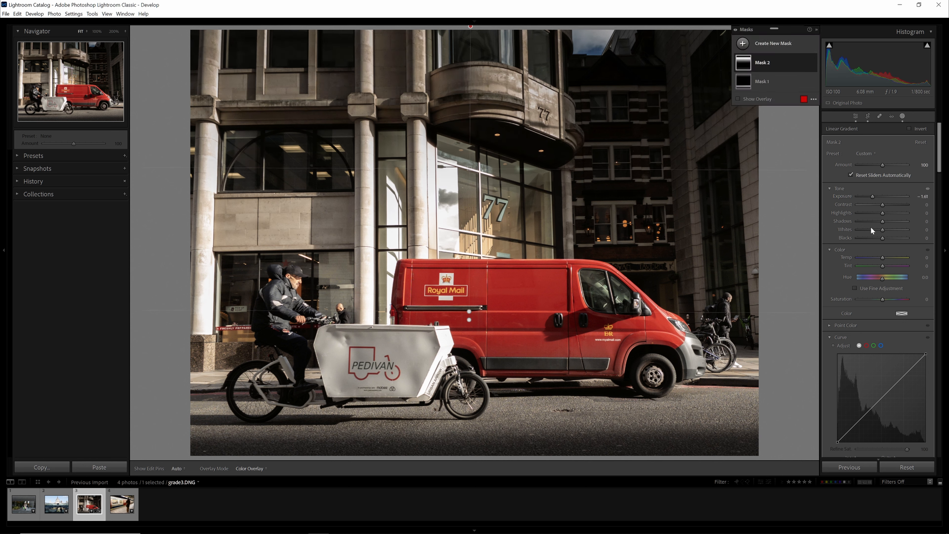
Step: Darken the photo's corners with a post-crop vignette Amount of about -9 and leave masking
{"action": "scroll", "coordinate": [854, 265], "scroll_direction": "down", "scroll_amount": 15}
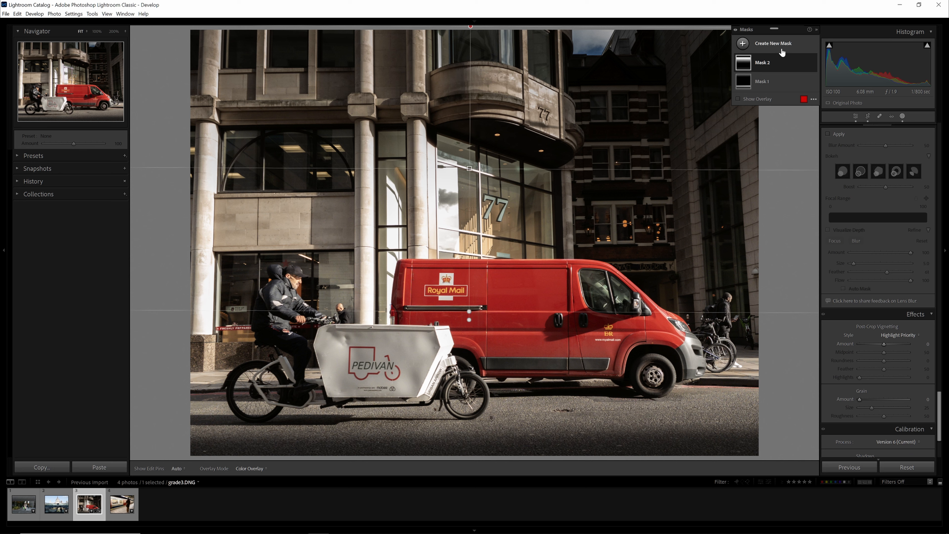
{"action": "scroll", "coordinate": [867, 374], "scroll_direction": "down", "scroll_amount": 5}
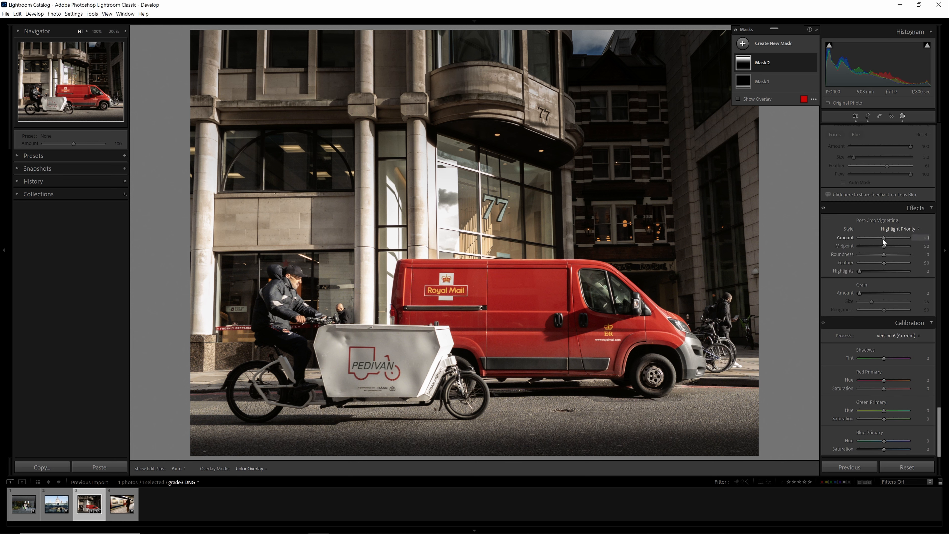
{"action": "left_click_drag", "start_coordinate": [883, 238], "coordinate": [880, 236]}
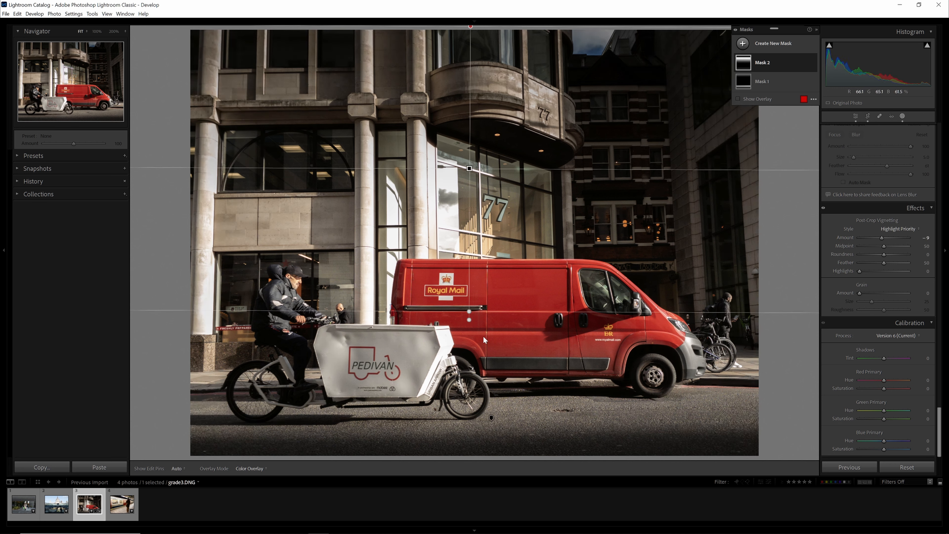
{"action": "left_click", "coordinate": [903, 116]}
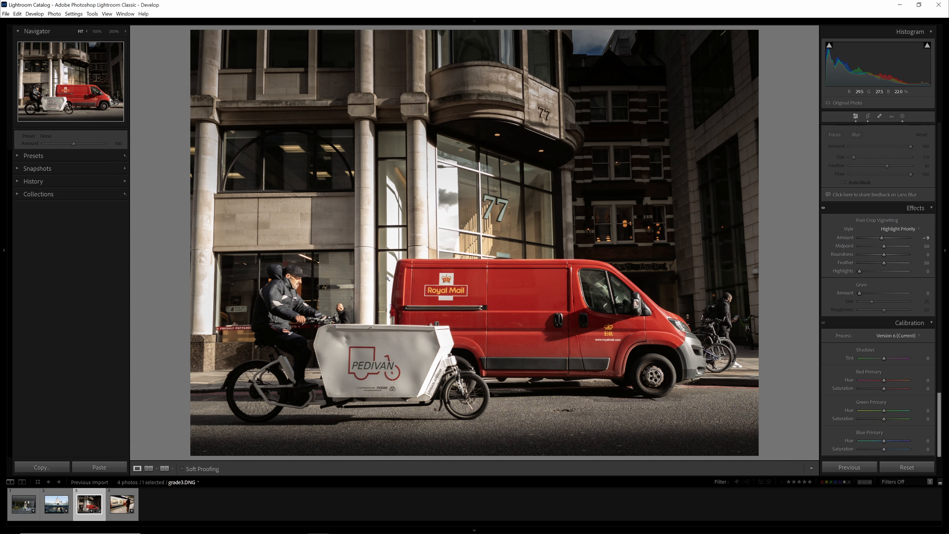
Step: Compare the edited photo with its before version
{"action": "key", "text": "backslash"}
{"action": "key", "text": "backslash"}
{"action": "key", "text": "backslash"}
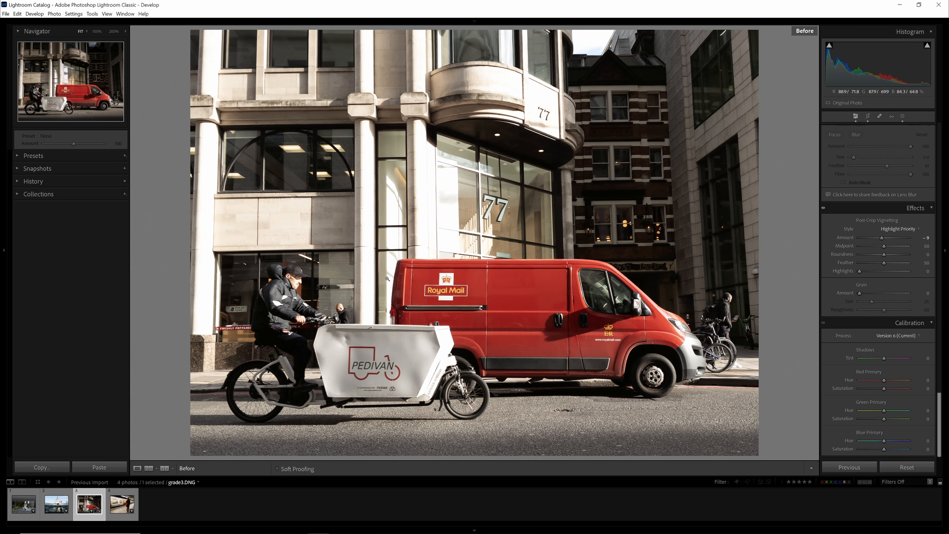
{"action": "key", "text": "backslash"}
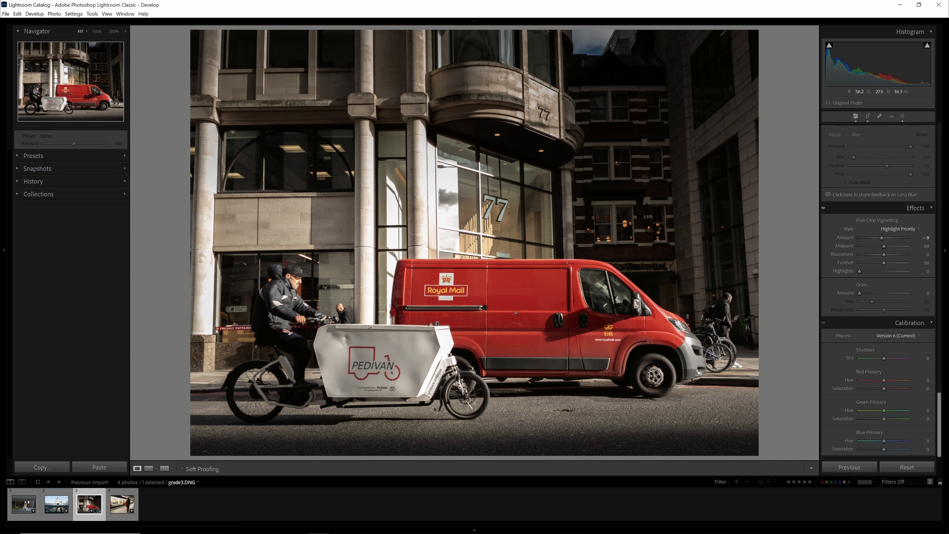
Step: Paint a new brush mask at size 21 over the building facade behind the cyclist and set its Exposure to -0.88
{"action": "scroll", "coordinate": [878, 198], "scroll_direction": "up", "scroll_amount": 10}
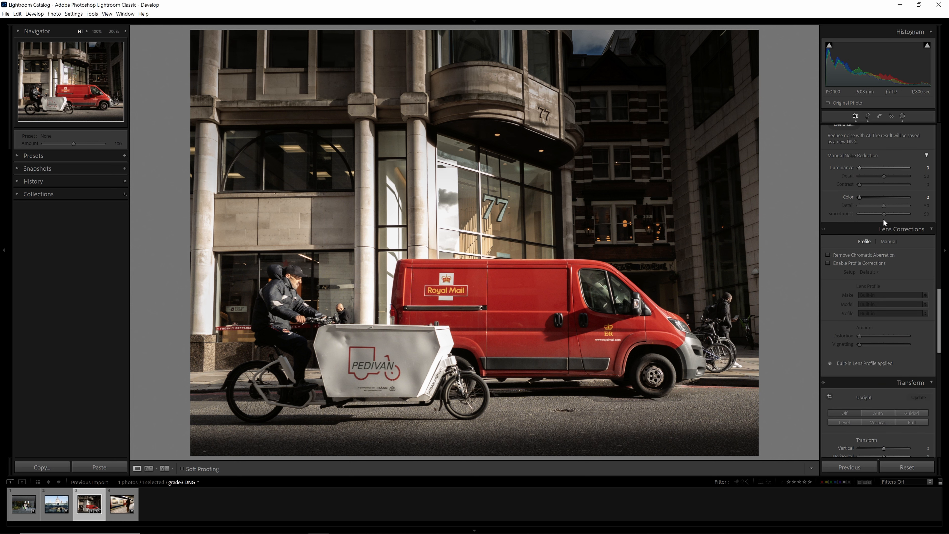
{"action": "left_click", "coordinate": [902, 117]}
{"action": "left_click", "coordinate": [743, 44]}
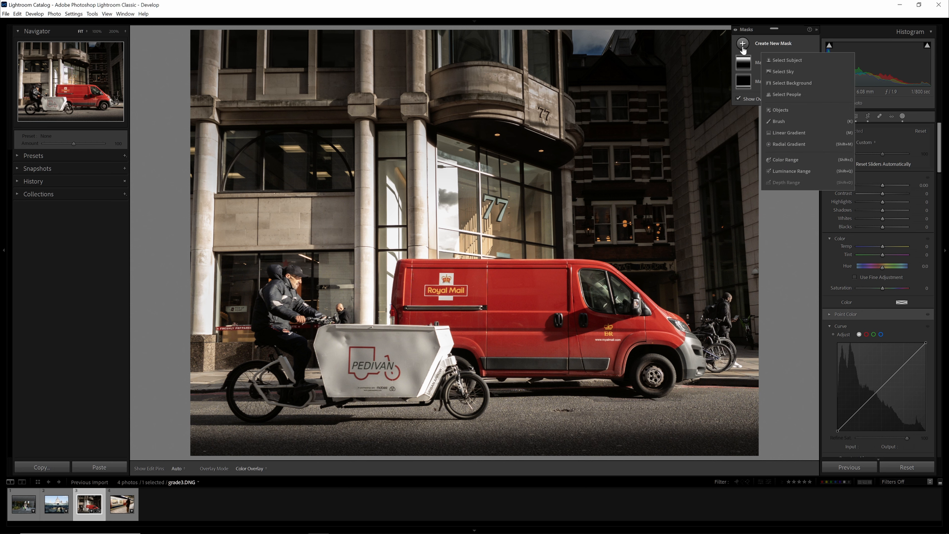
{"action": "left_click", "coordinate": [778, 119]}
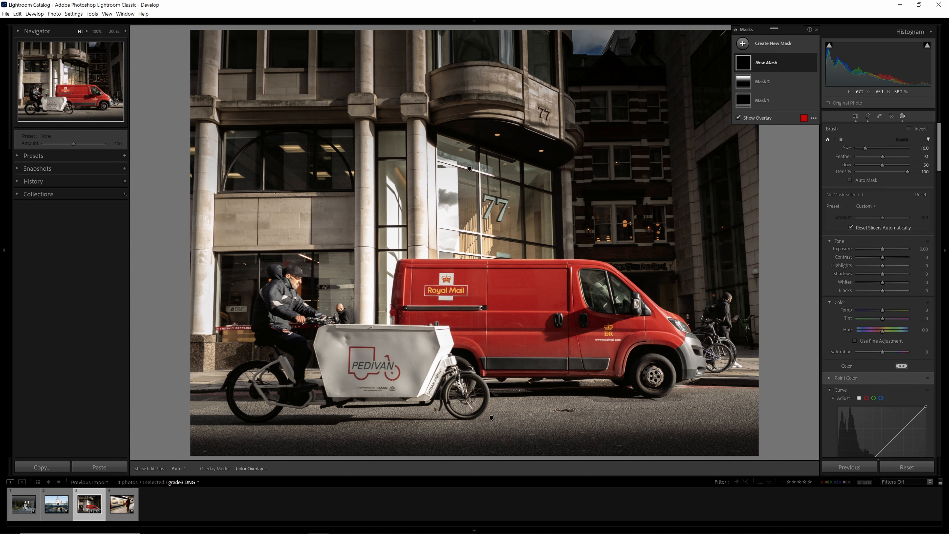
{"action": "scroll", "coordinate": [257, 172], "scroll_direction": "up", "scroll_amount": 5}
{"action": "mouse_move", "coordinate": [238, 144]}
{"action": "left_mouse_down"}
{"action": "mouse_move", "coordinate": [169, 173]}
{"action": "mouse_move", "coordinate": [448, 151]}
{"action": "mouse_move", "coordinate": [459, 158]}
{"action": "mouse_move", "coordinate": [460, 183]}
{"action": "mouse_move", "coordinate": [442, 205]}
{"action": "mouse_move", "coordinate": [226, 205]}
{"action": "mouse_move", "coordinate": [211, 225]}
{"action": "mouse_move", "coordinate": [216, 311]}
{"action": "mouse_move", "coordinate": [193, 411]}
{"action": "mouse_move", "coordinate": [218, 214]}
{"action": "mouse_move", "coordinate": [288, 213]}
{"action": "mouse_move", "coordinate": [321, 236]}
{"action": "mouse_move", "coordinate": [334, 279]}
{"action": "mouse_move", "coordinate": [348, 277]}
{"action": "mouse_move", "coordinate": [352, 291]}
{"action": "mouse_move", "coordinate": [368, 244]}
{"action": "mouse_move", "coordinate": [403, 222]}
{"action": "mouse_move", "coordinate": [432, 222]}
{"action": "mouse_move", "coordinate": [358, 227]}
{"action": "mouse_move", "coordinate": [380, 196]}
{"action": "mouse_move", "coordinate": [333, 176]}
{"action": "mouse_move", "coordinate": [217, 181]}
{"action": "mouse_move", "coordinate": [349, 214]}
{"action": "mouse_move", "coordinate": [293, 208]}
{"action": "mouse_move", "coordinate": [244, 229]}
{"action": "mouse_move", "coordinate": [281, 238]}
{"action": "mouse_move", "coordinate": [212, 292]}
{"action": "mouse_move", "coordinate": [193, 356]}
{"action": "mouse_move", "coordinate": [220, 224]}
{"action": "mouse_move", "coordinate": [277, 193]}
{"action": "mouse_move", "coordinate": [331, 222]}
{"action": "mouse_move", "coordinate": [362, 203]}
{"action": "mouse_move", "coordinate": [431, 209]}
{"action": "mouse_move", "coordinate": [422, 184]}
{"action": "mouse_move", "coordinate": [354, 225]}
{"action": "mouse_move", "coordinate": [337, 285]}
{"action": "mouse_move", "coordinate": [377, 228]}
{"action": "mouse_move", "coordinate": [432, 198]}
{"action": "mouse_move", "coordinate": [436, 205]}
{"action": "mouse_move", "coordinate": [432, 197]}
{"action": "mouse_move", "coordinate": [438, 212]}
{"action": "mouse_move", "coordinate": [456, 202]}
{"action": "mouse_move", "coordinate": [271, 171]}
{"action": "left_mouse_up"}
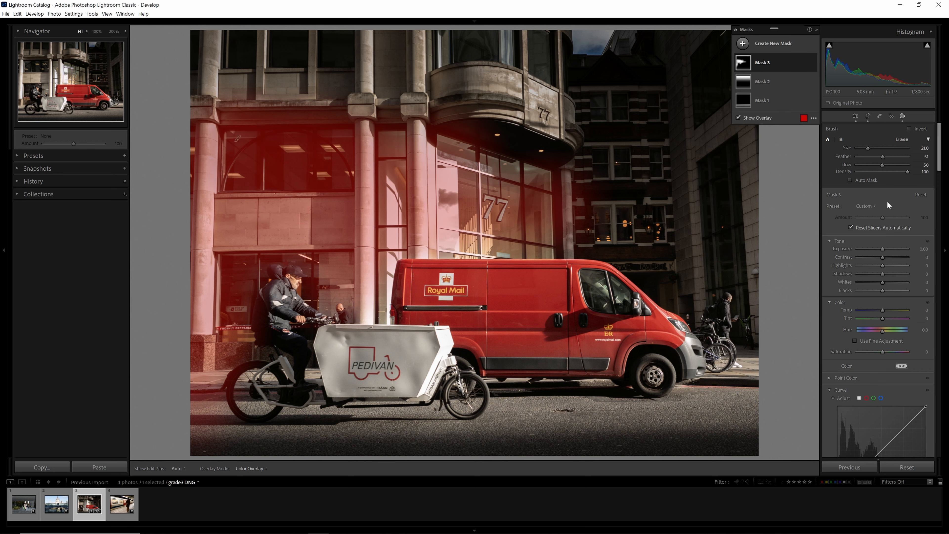
{"action": "left_click_drag", "start_coordinate": [880, 249], "coordinate": [875, 249]}
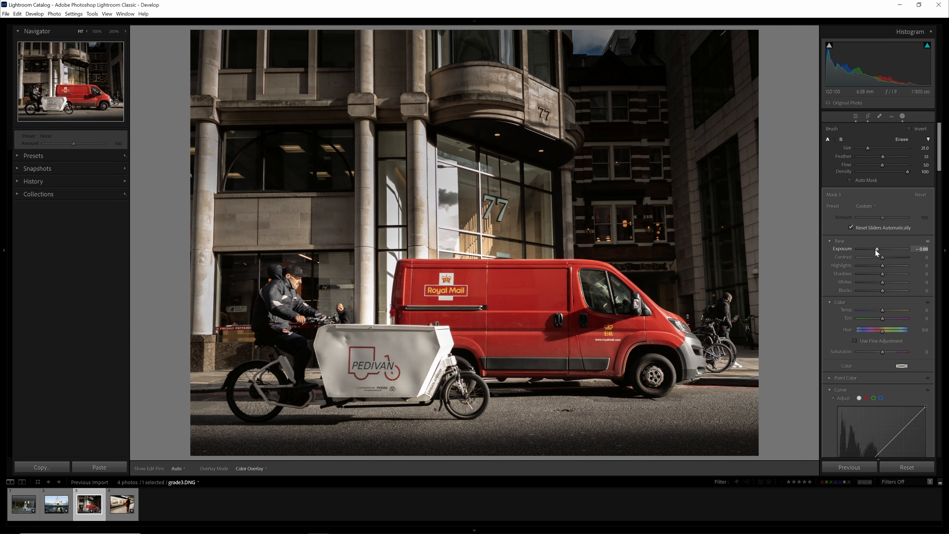
Step: Toggle the facade brush mask, Mask 3, to compare its effect and leave it hidden
{"action": "left_click", "coordinate": [813, 63]}
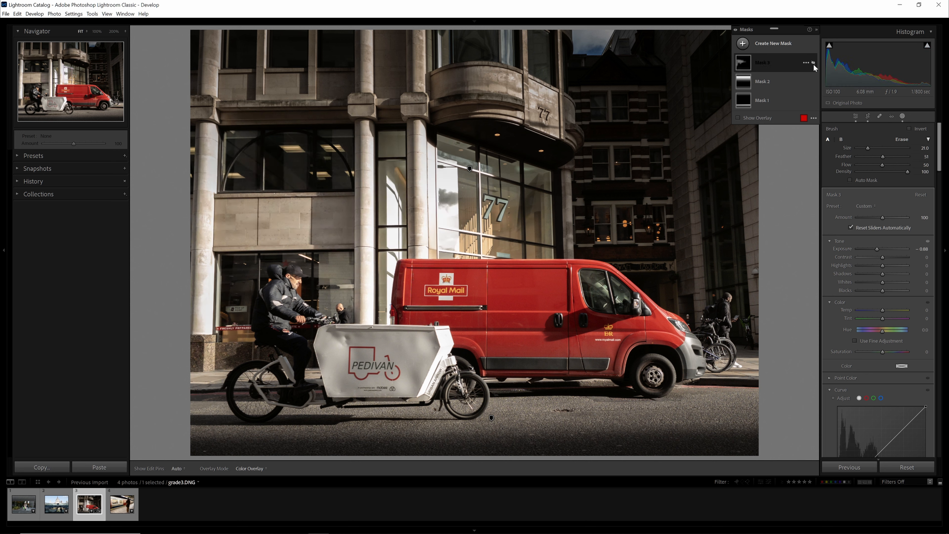
{"action": "left_click", "coordinate": [813, 64]}
{"action": "left_click", "coordinate": [813, 63]}
Step: Add a new brush mask and paint it at size 6 over the cyclist's head, jacket and leg
{"action": "left_click", "coordinate": [750, 50]}
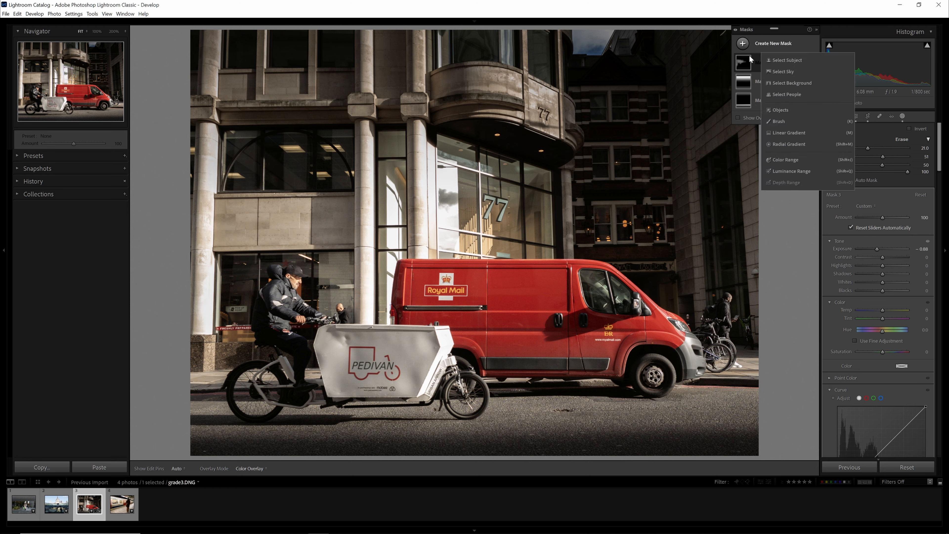
{"action": "left_click", "coordinate": [787, 121]}
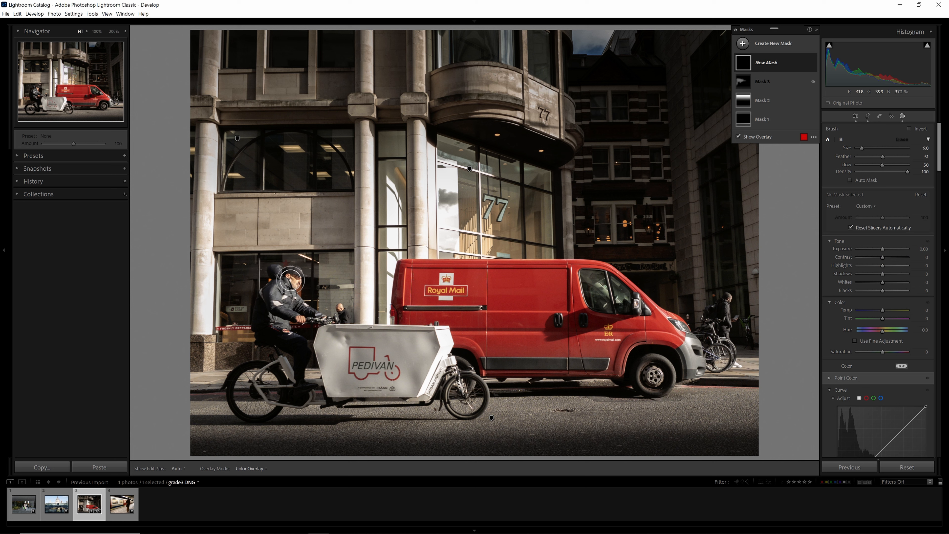
{"action": "scroll", "coordinate": [291, 280], "scroll_direction": "down", "scroll_amount": 3}
{"action": "mouse_move", "coordinate": [294, 279]}
{"action": "left_mouse_down"}
{"action": "mouse_move", "coordinate": [276, 278]}
{"action": "mouse_move", "coordinate": [260, 320]}
{"action": "mouse_move", "coordinate": [299, 358]}
{"action": "mouse_move", "coordinate": [301, 381]}
{"action": "mouse_move", "coordinate": [294, 321]}
{"action": "mouse_move", "coordinate": [317, 318]}
{"action": "mouse_move", "coordinate": [300, 313]}
{"action": "mouse_move", "coordinate": [294, 276]}
{"action": "mouse_move", "coordinate": [287, 318]}
{"action": "mouse_move", "coordinate": [275, 306]}
{"action": "mouse_move", "coordinate": [282, 318]}
{"action": "mouse_move", "coordinate": [274, 269]}
{"action": "mouse_move", "coordinate": [293, 275]}
{"action": "mouse_move", "coordinate": [277, 303]}
{"action": "mouse_move", "coordinate": [290, 321]}
{"action": "mouse_move", "coordinate": [324, 314]}
{"action": "mouse_move", "coordinate": [287, 300]}
{"action": "mouse_move", "coordinate": [291, 275]}
{"action": "mouse_move", "coordinate": [272, 317]}
{"action": "mouse_move", "coordinate": [282, 306]}
{"action": "mouse_move", "coordinate": [300, 320]}
{"action": "mouse_move", "coordinate": [284, 282]}
{"action": "mouse_move", "coordinate": [293, 275]}
{"action": "mouse_move", "coordinate": [265, 319]}
{"action": "mouse_move", "coordinate": [290, 279]}
{"action": "mouse_move", "coordinate": [281, 275]}
{"action": "mouse_move", "coordinate": [294, 278]}
{"action": "mouse_move", "coordinate": [282, 327]}
{"action": "mouse_move", "coordinate": [308, 321]}
{"action": "mouse_move", "coordinate": [294, 315]}
{"action": "mouse_move", "coordinate": [275, 325]}
{"action": "mouse_move", "coordinate": [273, 311]}
{"action": "mouse_move", "coordinate": [272, 319]}
{"action": "left_mouse_up"}
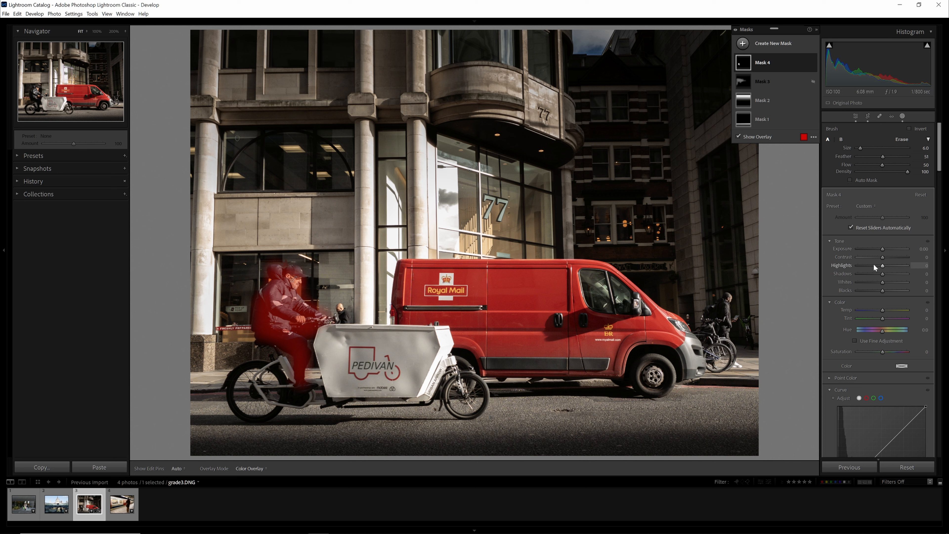
Step: Set the cyclist mask's Shadows to 38, Temp to 16 and Contrast to 21
{"action": "left_click_drag", "start_coordinate": [883, 275], "coordinate": [882, 274]}
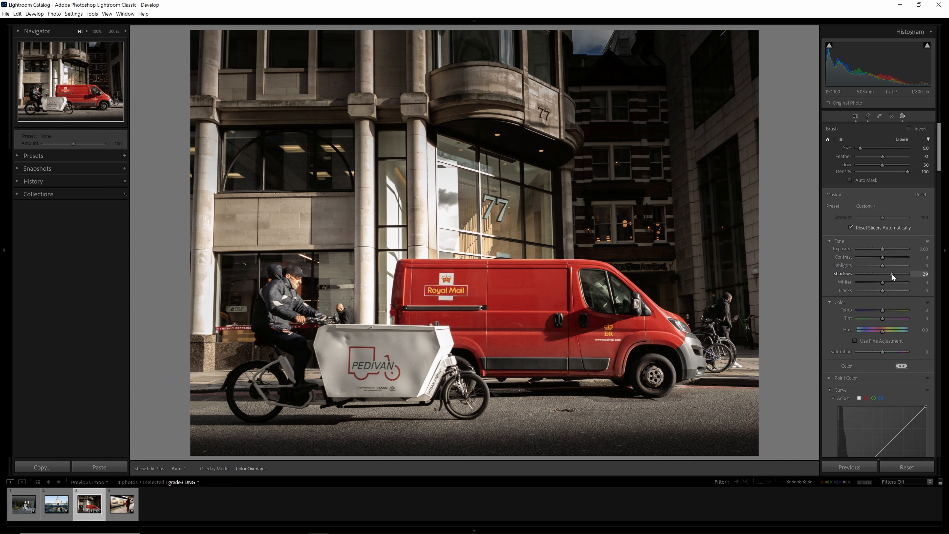
{"action": "left_click_drag", "start_coordinate": [892, 273], "coordinate": [891, 273]}
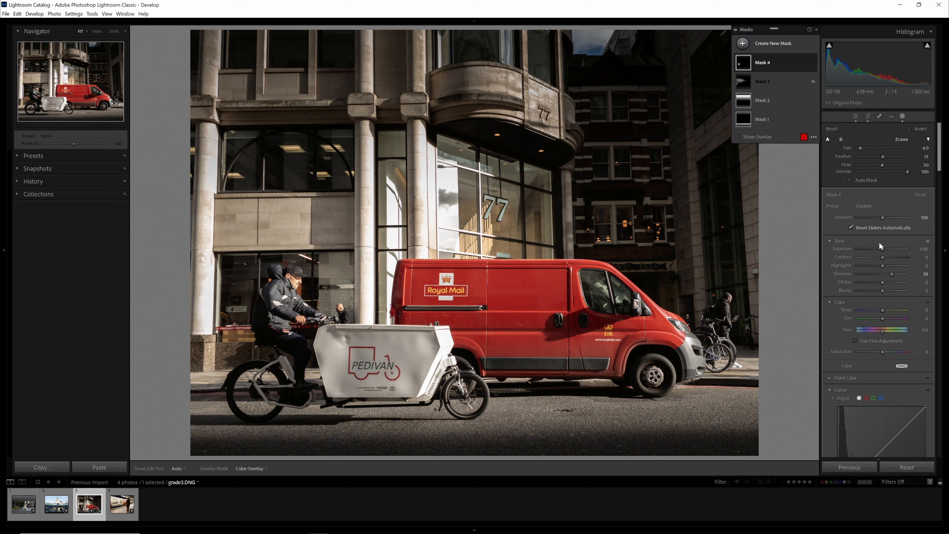
{"action": "left_click_drag", "start_coordinate": [883, 308], "coordinate": [883, 310]}
{"action": "left_click", "coordinate": [883, 257]}
Step: Compare the photo with and without the cyclist mask and lower that mask's Temp to 8
{"action": "left_click", "coordinate": [813, 63]}
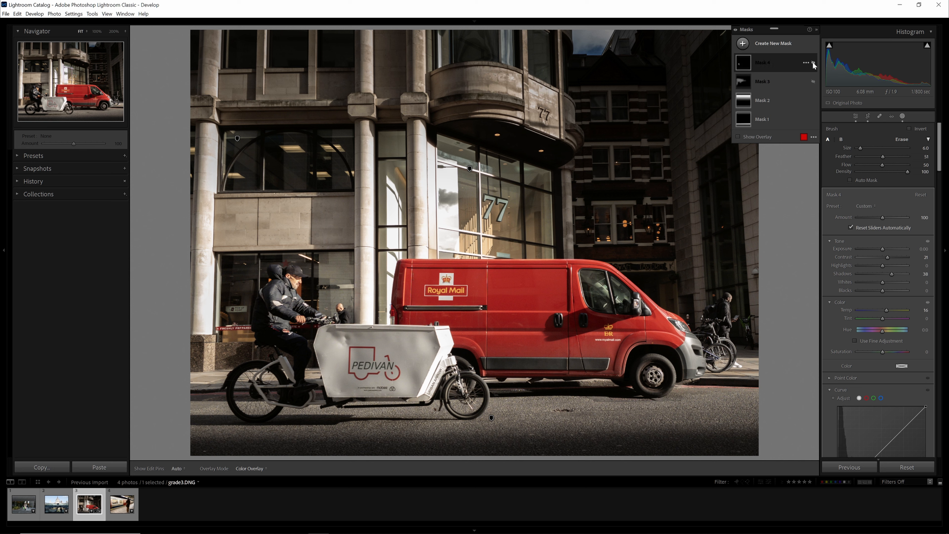
{"action": "left_click", "coordinate": [813, 63]}
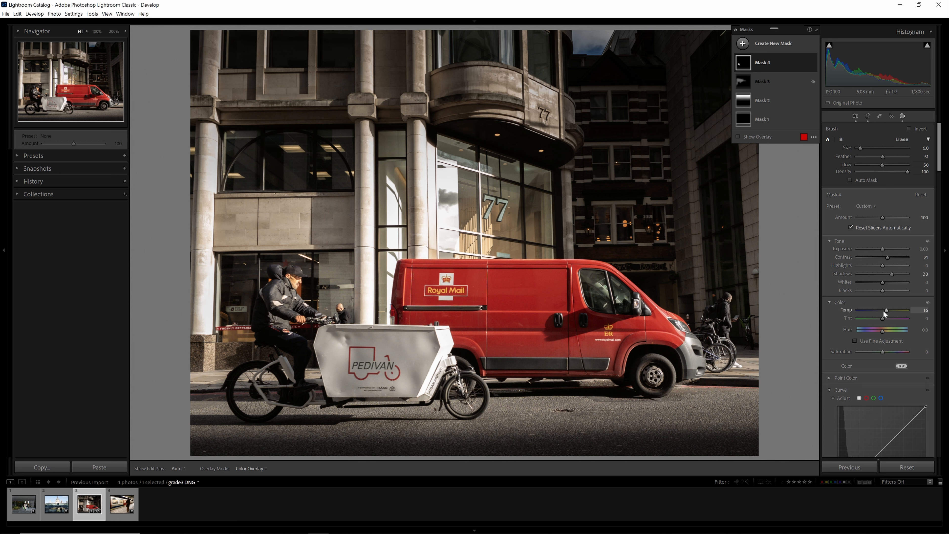
{"action": "key", "text": "shift+w"}
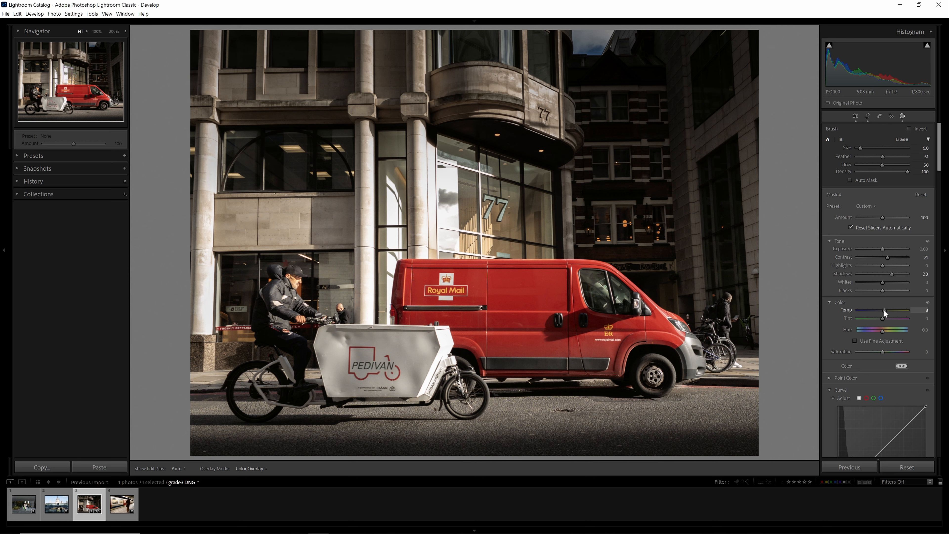
{"action": "key", "text": "shift+w"}
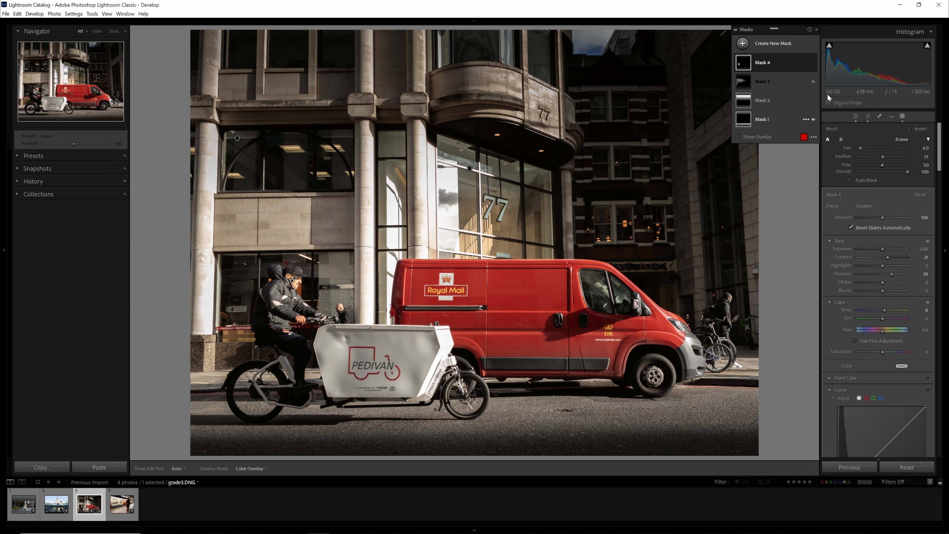
Step: Toggle the cyclist mask repeatedly to examine its effect, leave it visible and exit masking
{"action": "left_click", "coordinate": [814, 63]}
{"action": "left_click", "coordinate": [813, 63]}
{"action": "left_click", "coordinate": [813, 63]}
{"action": "left_click", "coordinate": [813, 62]}
{"action": "left_click", "coordinate": [813, 63]}
{"action": "left_click", "coordinate": [813, 63]}
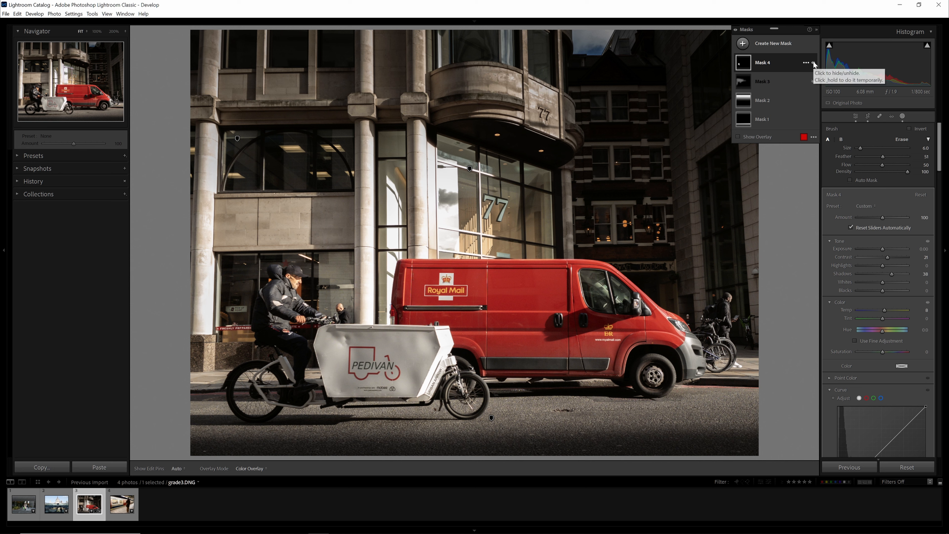
{"action": "left_click", "coordinate": [814, 62]}
{"action": "left_click", "coordinate": [813, 63]}
{"action": "left_click", "coordinate": [814, 63]}
{"action": "left_click", "coordinate": [813, 63]}
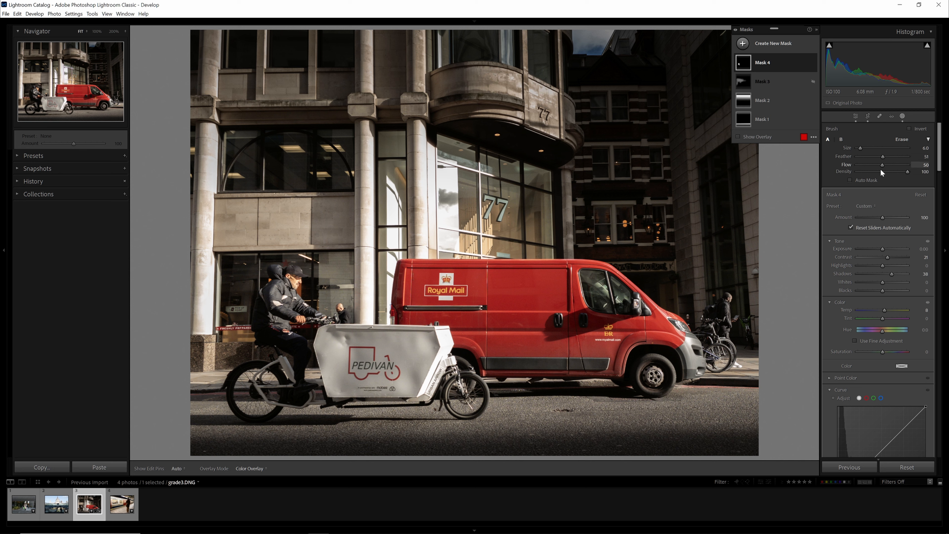
{"action": "left_click", "coordinate": [902, 116]}
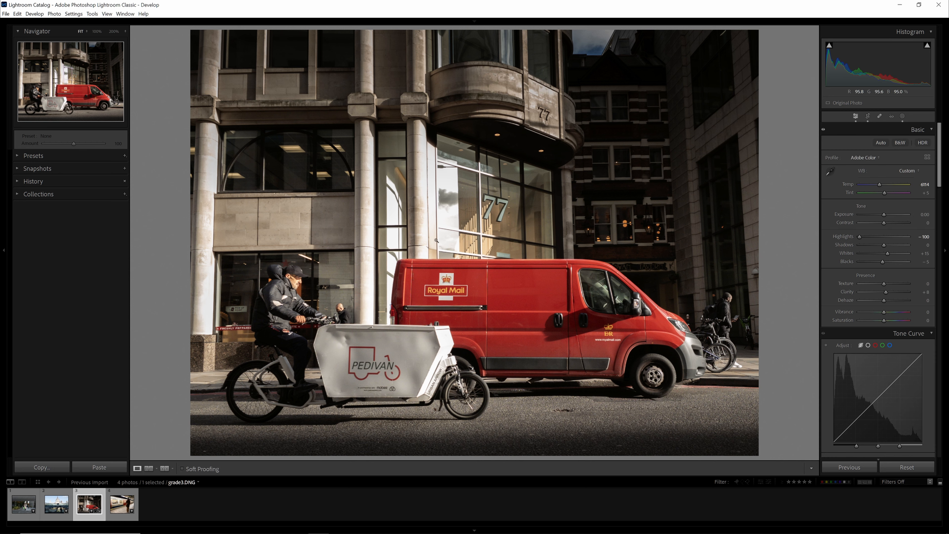
Step: Add another brush mask and paint it at size 30 across the cyclist, cargo bike, van and road
{"action": "left_click", "coordinate": [902, 116]}
{"action": "left_click", "coordinate": [742, 44]}
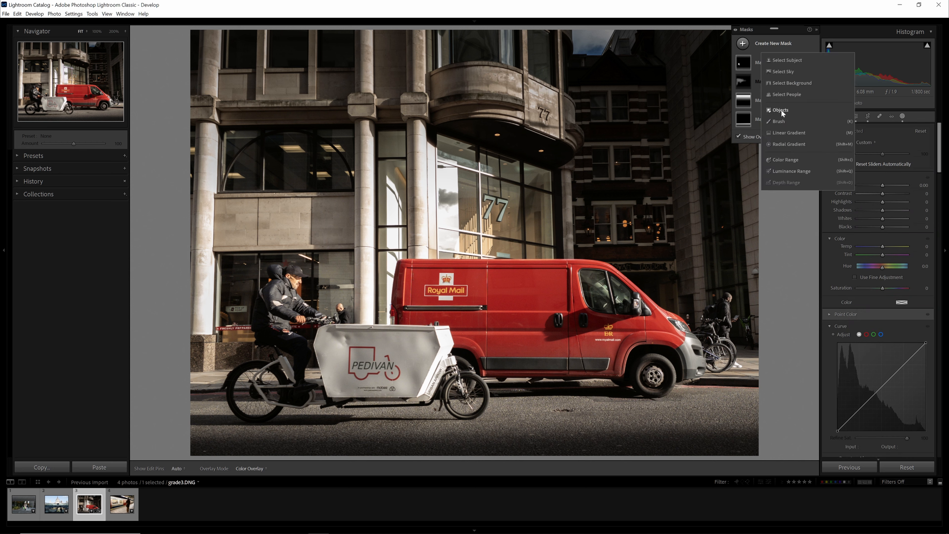
{"action": "left_click", "coordinate": [782, 120]}
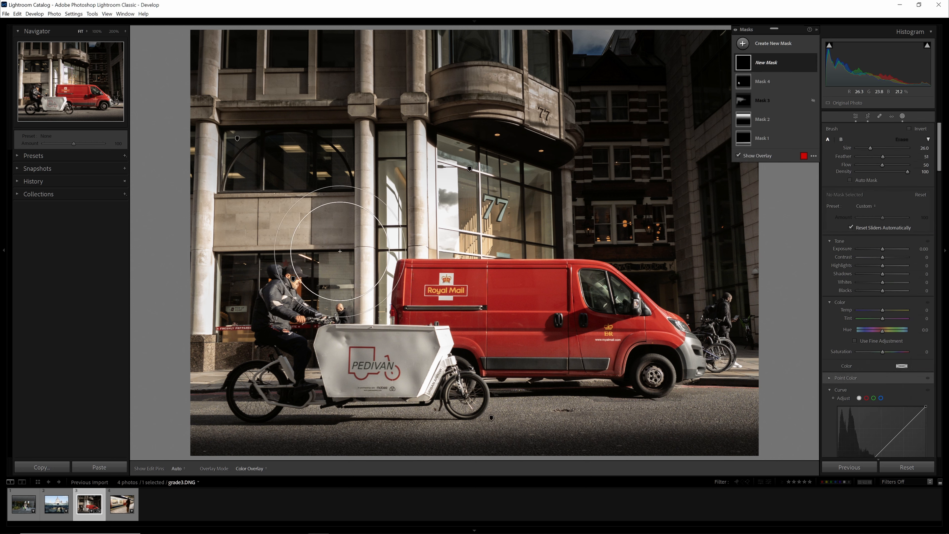
{"action": "scroll", "coordinate": [257, 292], "scroll_direction": "up", "scroll_amount": 2}
{"action": "left_click_drag", "start_coordinate": [232, 312], "coordinate": [710, 318]}
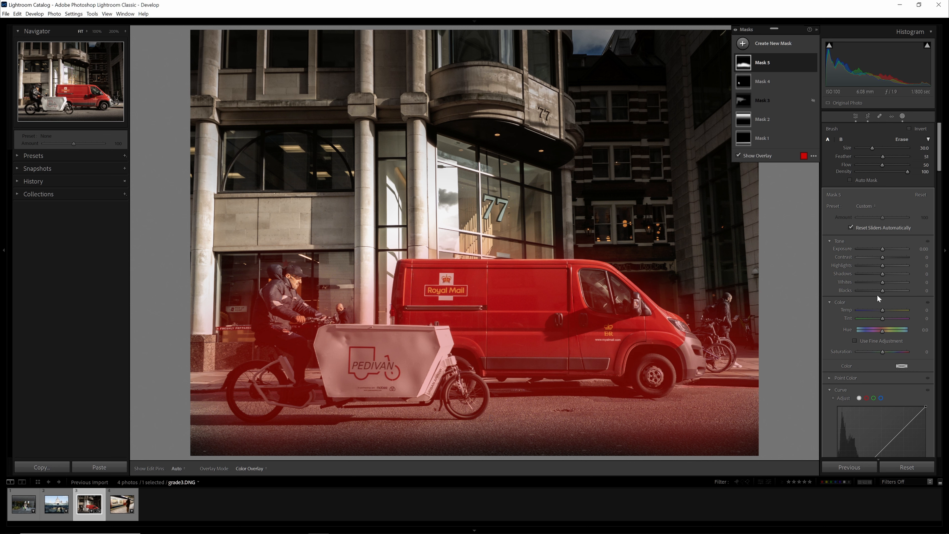
Step: Set the new street-level mask's Texture to 11, Clarity to 24 and Dehaze to 19, and leave masking
{"action": "scroll", "coordinate": [865, 325], "scroll_direction": "down", "scroll_amount": 5}
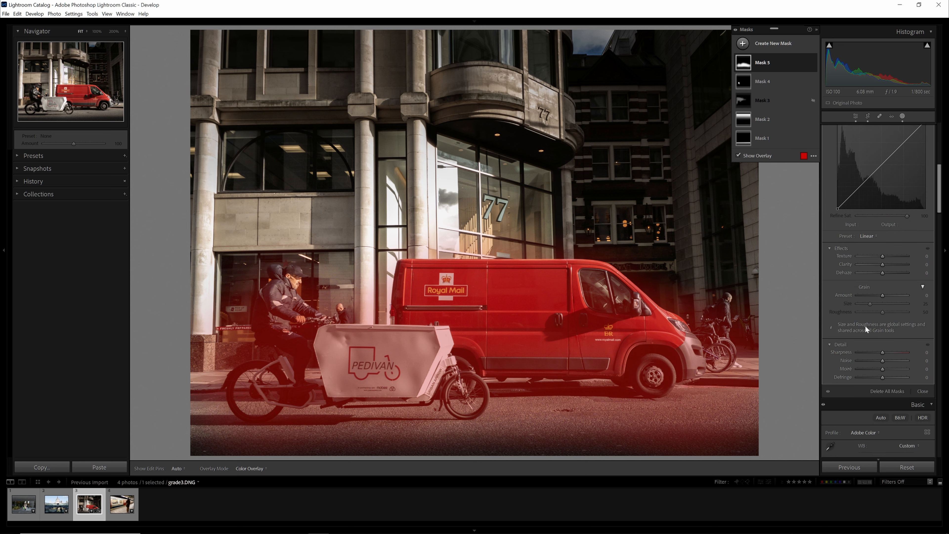
{"action": "mouse_move", "coordinate": [881, 275]}
{"action": "left_mouse_down"}
{"action": "mouse_move", "coordinate": [893, 274]}
{"action": "mouse_move", "coordinate": [883, 263]}
{"action": "mouse_move", "coordinate": [931, 267]}
{"action": "mouse_move", "coordinate": [865, 265]}
{"action": "mouse_move", "coordinate": [890, 265]}
{"action": "left_mouse_up"}
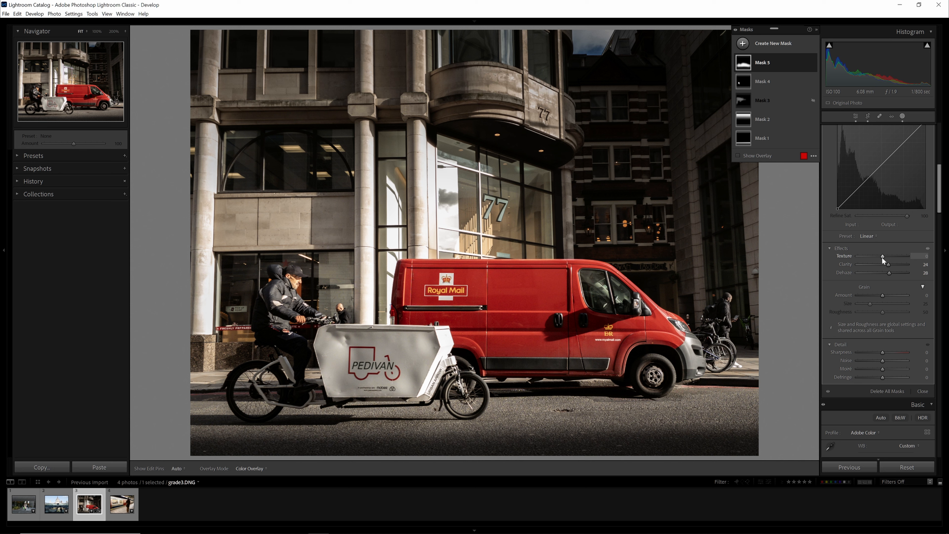
{"action": "left_click", "coordinate": [883, 257]}
{"action": "mouse_move", "coordinate": [883, 259]}
{"action": "left_mouse_down"}
{"action": "mouse_move", "coordinate": [898, 261]}
{"action": "mouse_move", "coordinate": [891, 258]}
{"action": "left_mouse_up"}
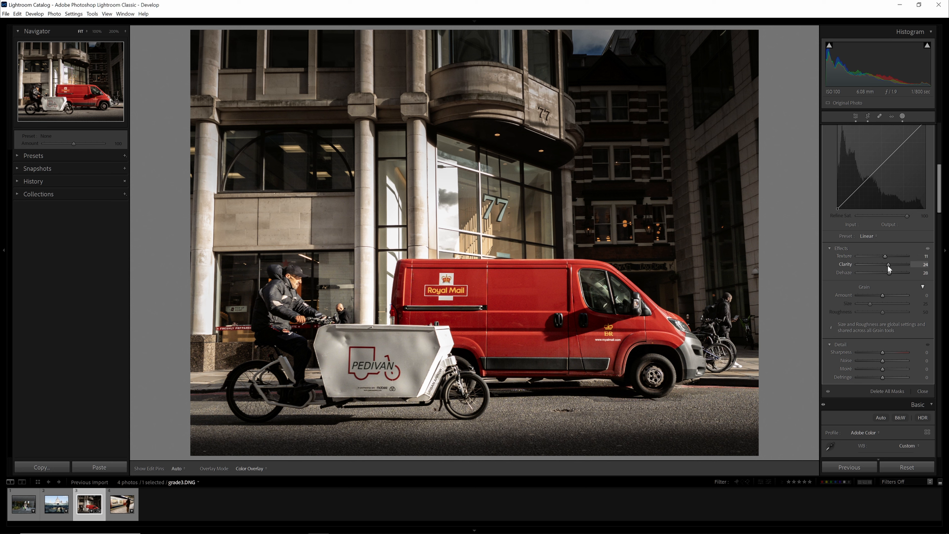
{"action": "left_click_drag", "start_coordinate": [888, 272], "coordinate": [886, 272]}
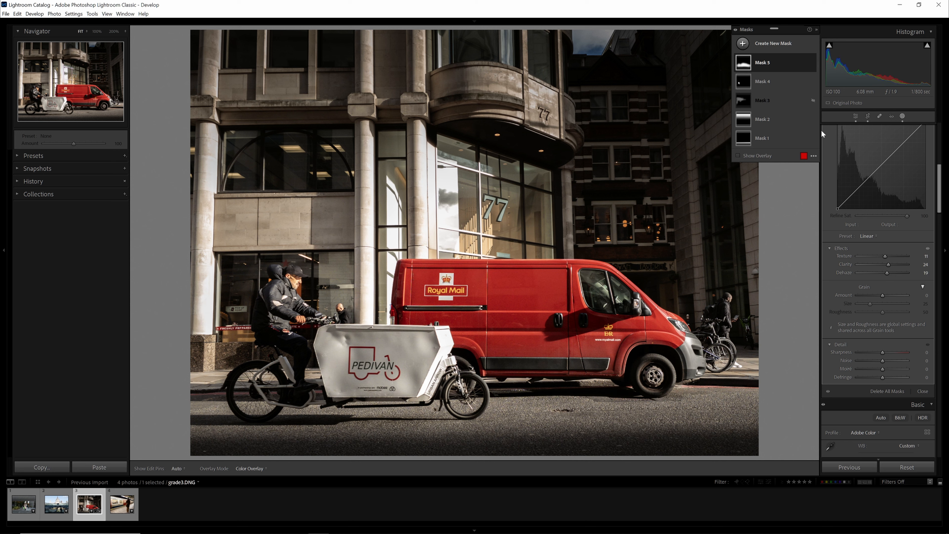
{"action": "left_click", "coordinate": [903, 114]}
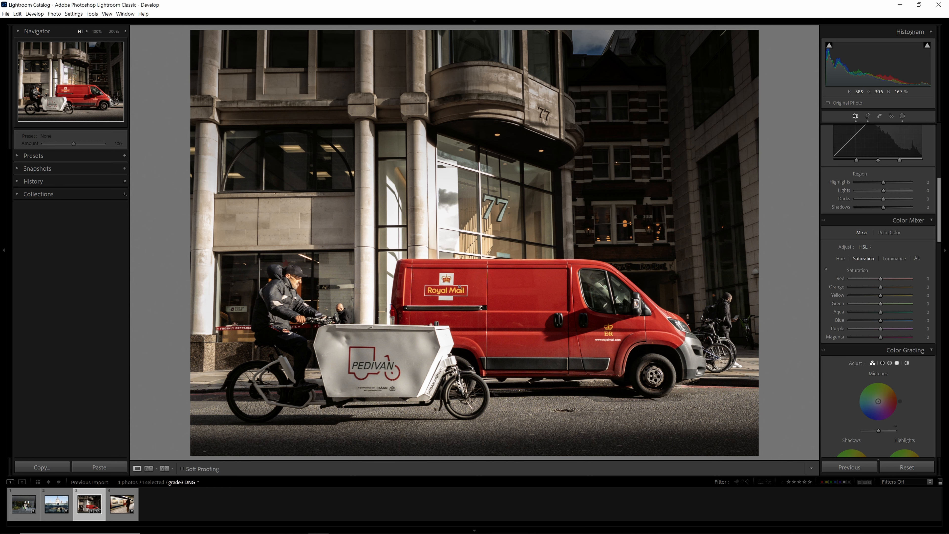
{"action": "left_click", "coordinate": [521, 305]}
{"action": "left_click", "coordinate": [361, 386]}
{"action": "left_click", "coordinate": [863, 258]}
{"action": "scroll", "coordinate": [872, 265], "scroll_direction": "down", "scroll_amount": 3}
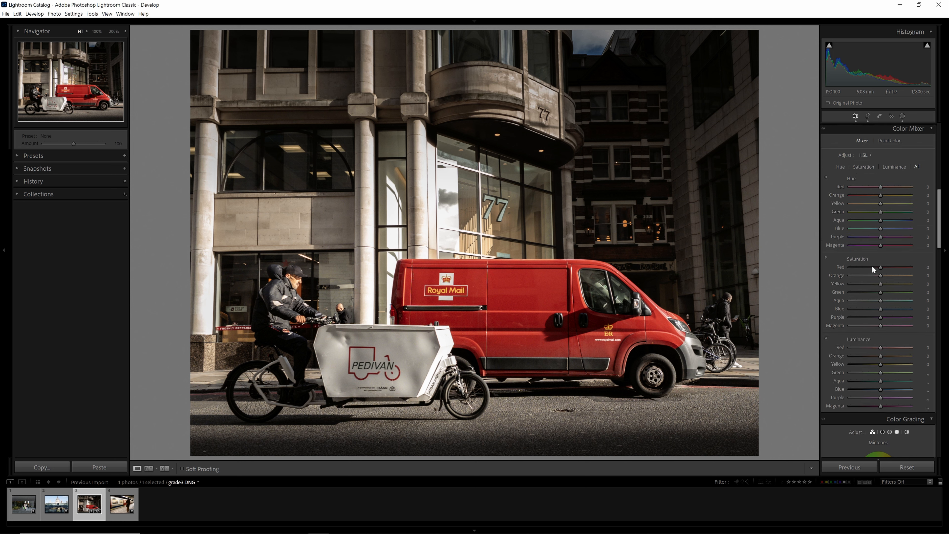
{"action": "scroll", "coordinate": [872, 270], "scroll_direction": "up", "scroll_amount": 3}
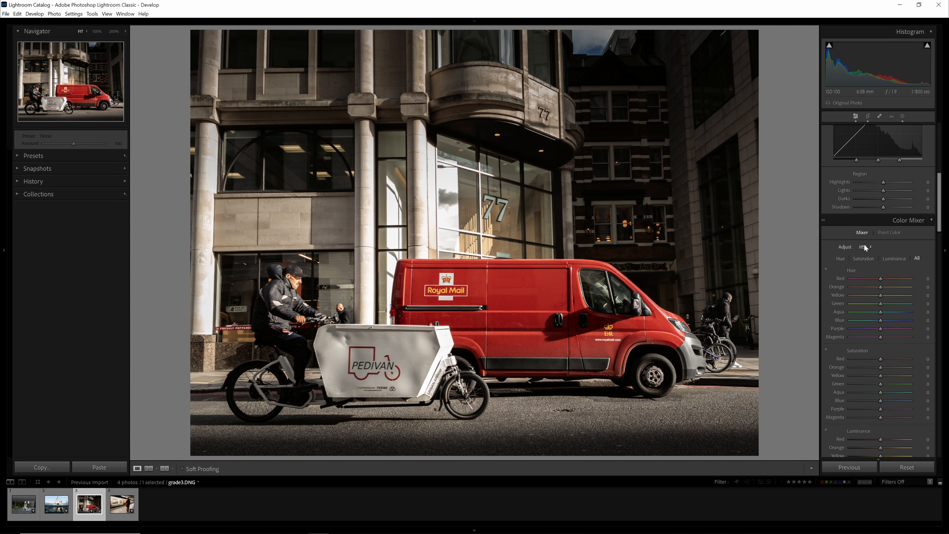
{"action": "scroll", "coordinate": [869, 291], "scroll_direction": "down", "scroll_amount": 3}
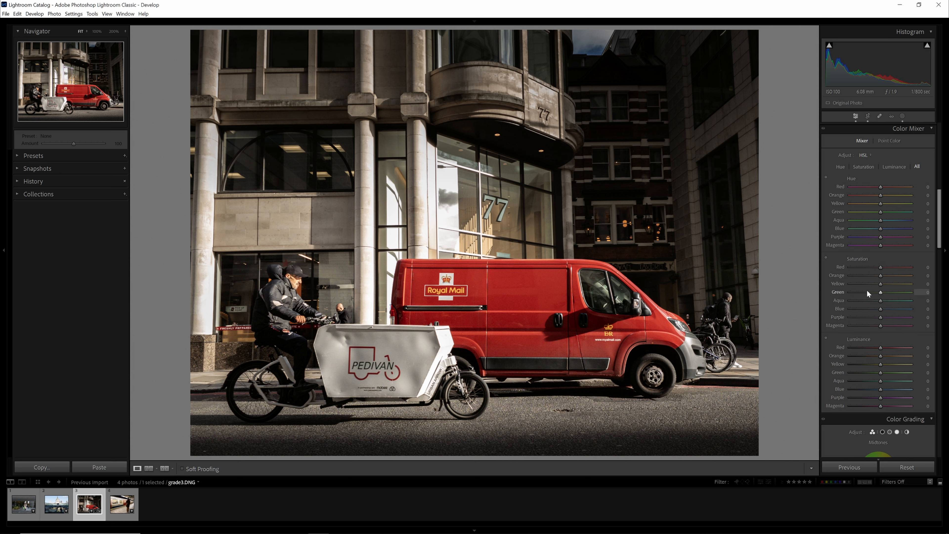
Step: In the Color Mixer, set Saturation to -35 for Yellow, -19 for Blue, and -100 for Green, Aqua, Purple and Magenta
{"action": "left_click", "coordinate": [869, 167]}
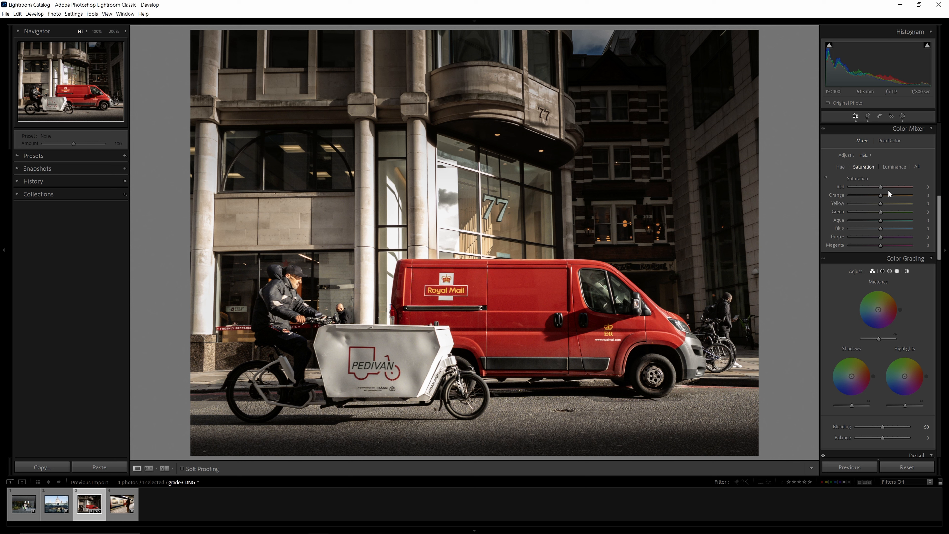
{"action": "left_click_drag", "start_coordinate": [882, 204], "coordinate": [859, 208]}
{"action": "left_click_drag", "start_coordinate": [880, 221], "coordinate": [778, 214]}
{"action": "left_click_drag", "start_coordinate": [880, 237], "coordinate": [848, 238]}
{"action": "type", "text": "-100"}
{"action": "key", "text": "Return"}
Step: Raise the Red saturation to +11, try reducing the Orange saturation and reset Orange to its default
{"action": "left_click_drag", "start_coordinate": [881, 188], "coordinate": [885, 189]}
{"action": "mouse_move", "coordinate": [871, 195]}
{"action": "left_mouse_down"}
{"action": "mouse_move", "coordinate": [864, 196]}
{"action": "mouse_move", "coordinate": [879, 196]}
{"action": "left_mouse_up"}
{"action": "double_click", "coordinate": [874, 194]}
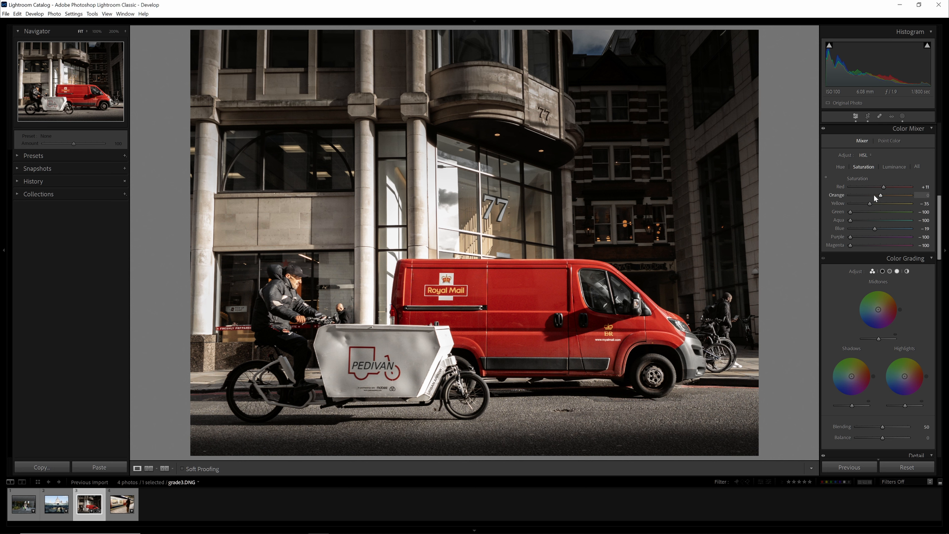
Step: Adjust the Red luminance in the Color Mixer to -7
{"action": "left_click", "coordinate": [893, 167]}
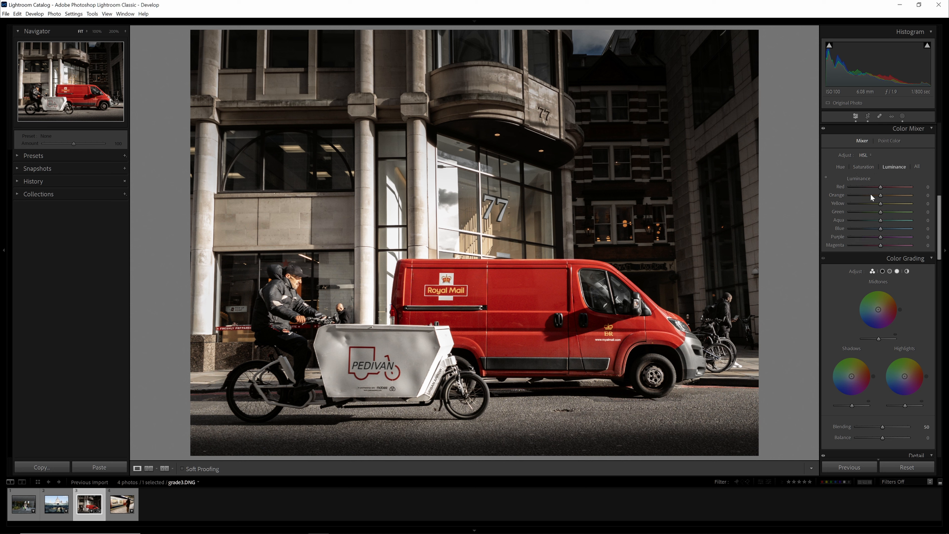
{"action": "mouse_move", "coordinate": [881, 186]}
{"action": "left_mouse_down"}
{"action": "mouse_move", "coordinate": [866, 185]}
{"action": "mouse_move", "coordinate": [901, 186]}
{"action": "mouse_move", "coordinate": [886, 187]}
{"action": "left_mouse_up"}
{"action": "double_click", "coordinate": [884, 186]}
{"action": "left_click", "coordinate": [901, 115]}
{"action": "left_click", "coordinate": [901, 116]}
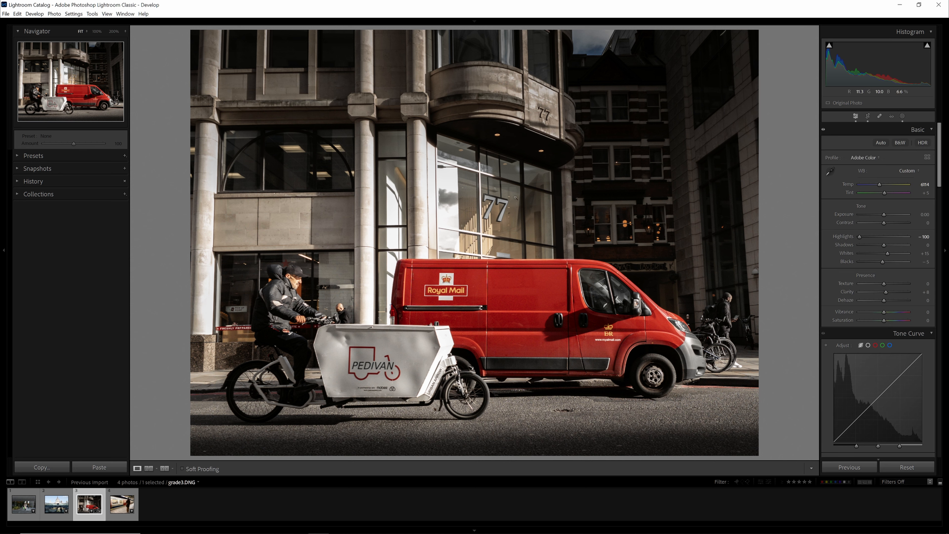
Step: Compare the color-adjusted photo with its before version and return to the edited view
{"action": "key", "text": "backslash"}
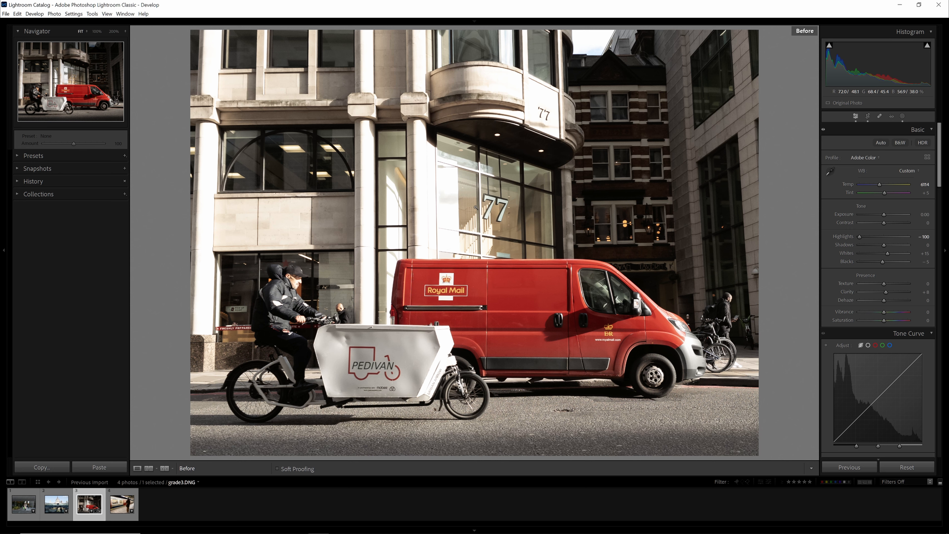
{"action": "key", "text": "backslash"}
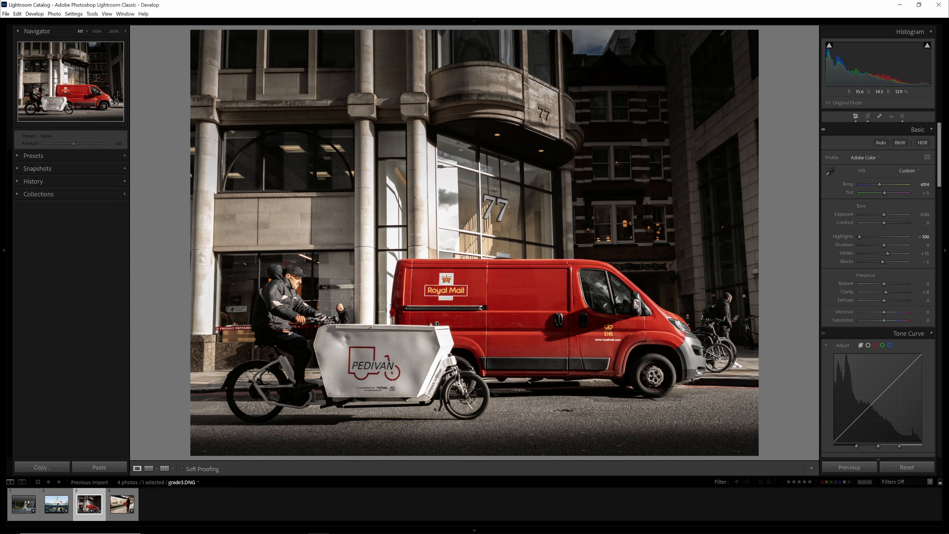
{"action": "scroll", "coordinate": [864, 322], "scroll_direction": "down", "scroll_amount": 3}
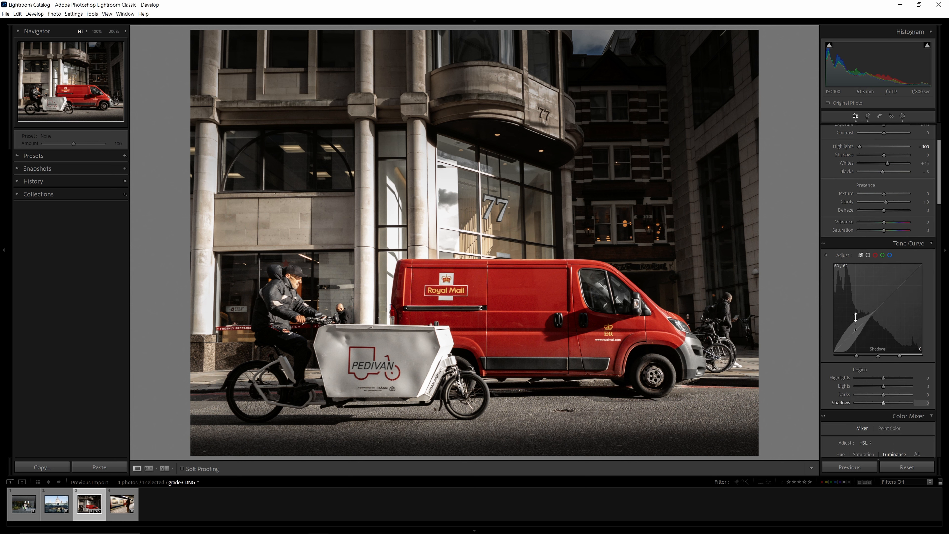
{"action": "scroll", "coordinate": [855, 312], "scroll_direction": "up", "scroll_amount": 3}
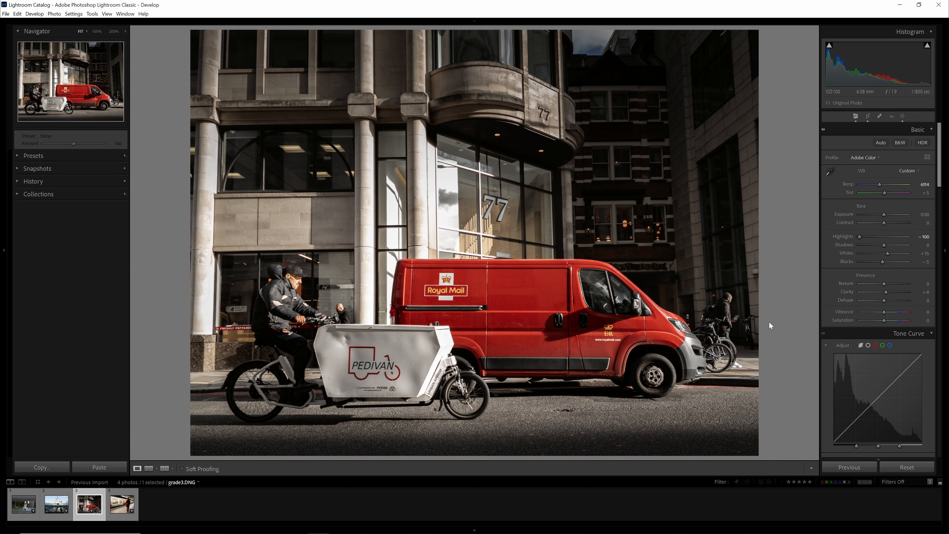
{"action": "scroll", "coordinate": [836, 309], "scroll_direction": "down", "scroll_amount": 6}
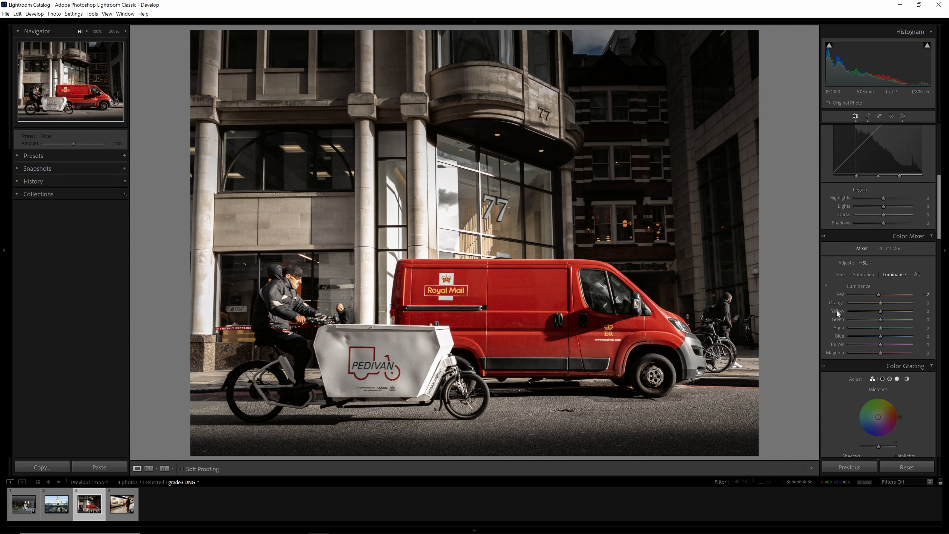
{"action": "scroll", "coordinate": [836, 310], "scroll_direction": "down", "scroll_amount": 10}
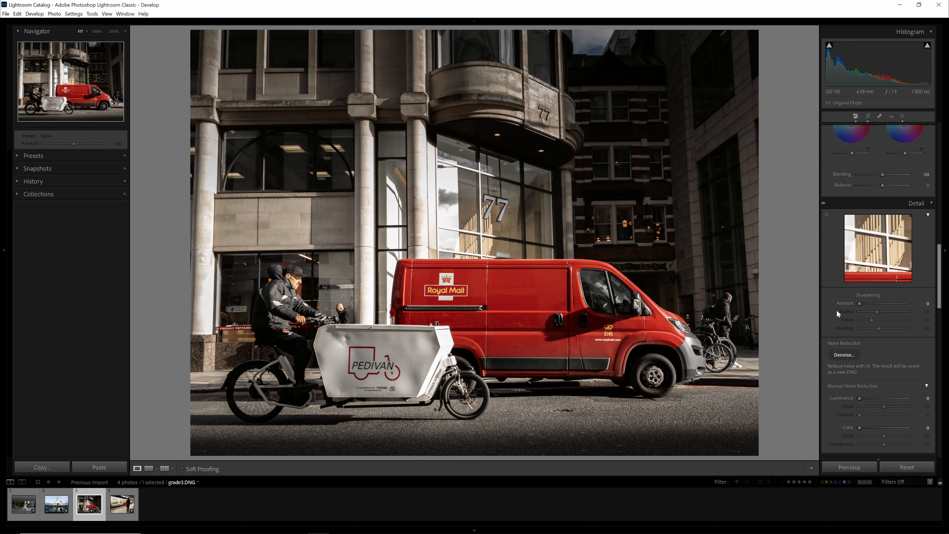
{"action": "scroll", "coordinate": [836, 314], "scroll_direction": "down", "scroll_amount": 3}
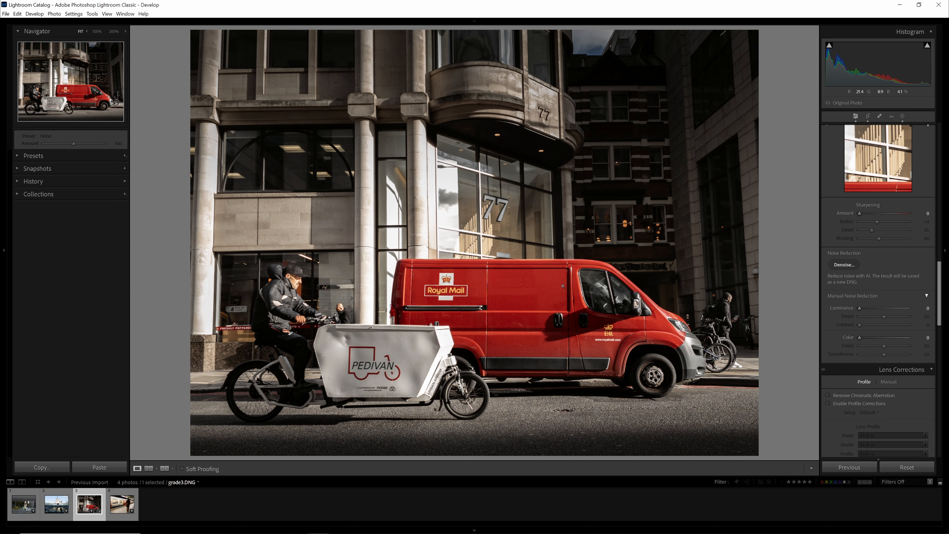
Step: Examine the van and cargo bike at 100% magnification for noise, comparing with the full photo
{"action": "left_click", "coordinate": [524, 298]}
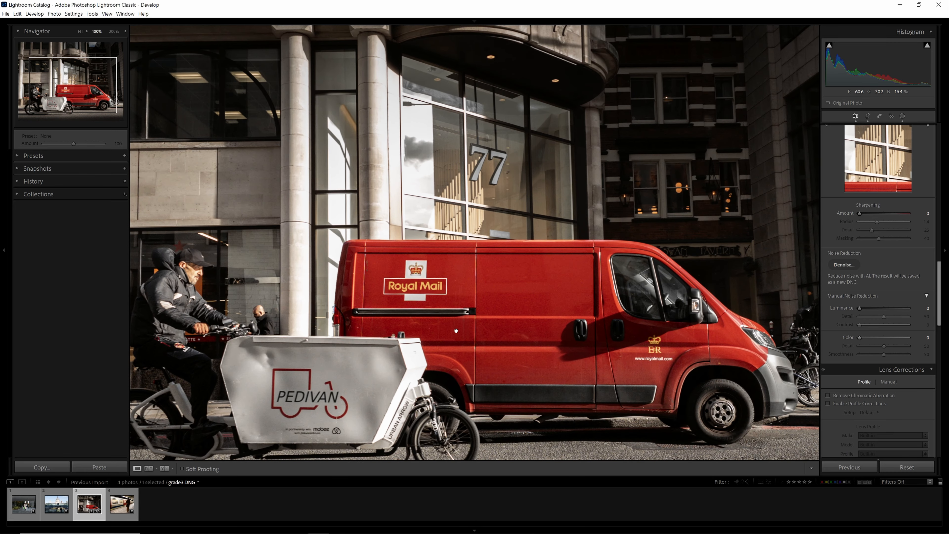
{"action": "left_click", "coordinate": [736, 249]}
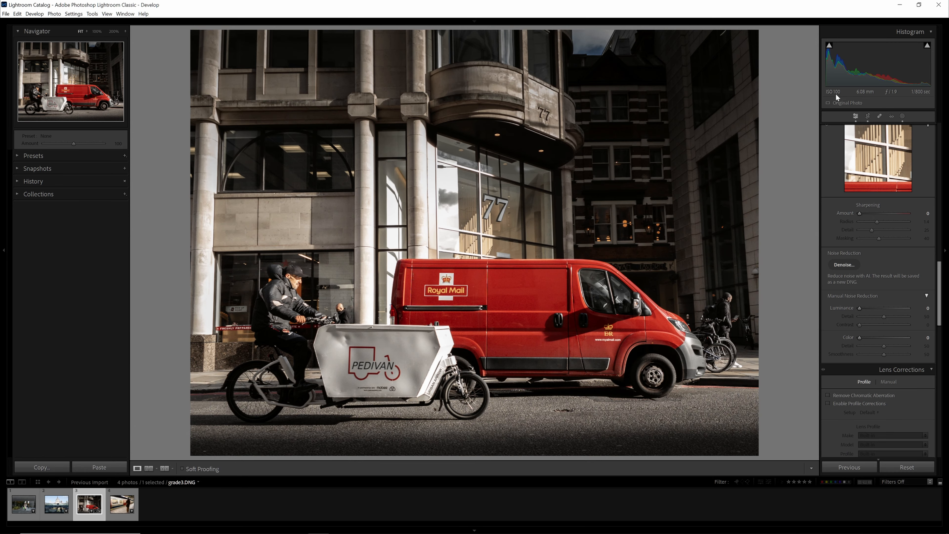
{"action": "left_click", "coordinate": [471, 328]}
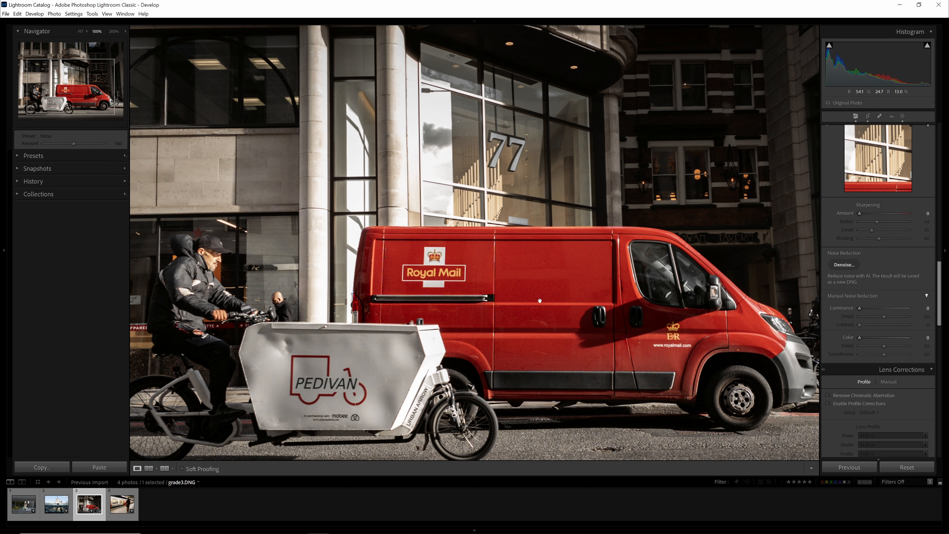
{"action": "left_click_drag", "start_coordinate": [539, 300], "coordinate": [551, 281]}
{"action": "left_click", "coordinate": [550, 281]}
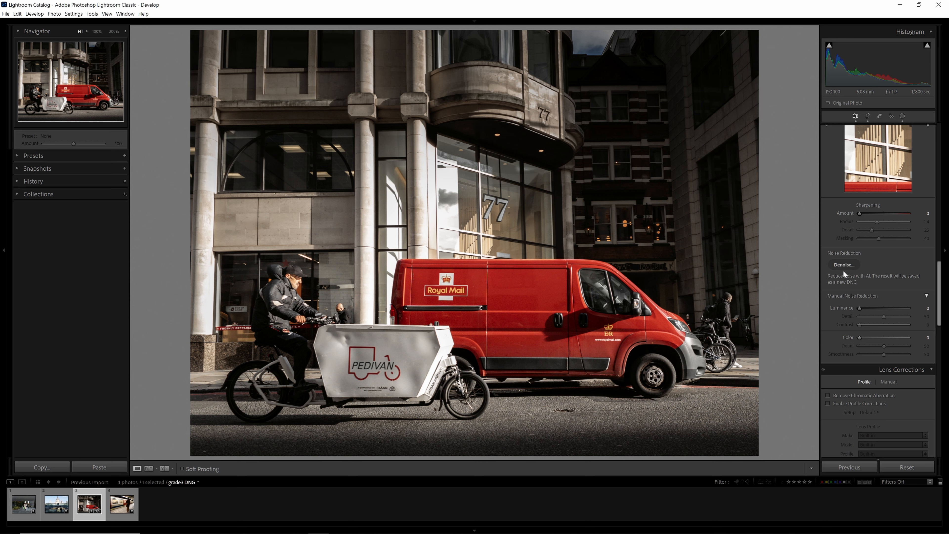
{"action": "left_click", "coordinate": [551, 333]}
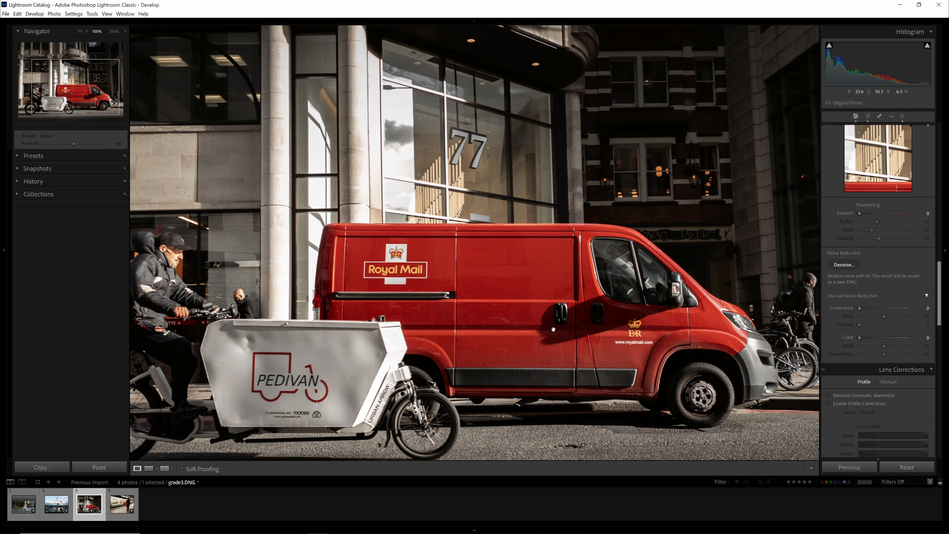
Step: Open the AI Denoise enhancement, preview the van's window and bodywork, and set the denoise amount to 45
{"action": "left_click", "coordinate": [842, 264]}
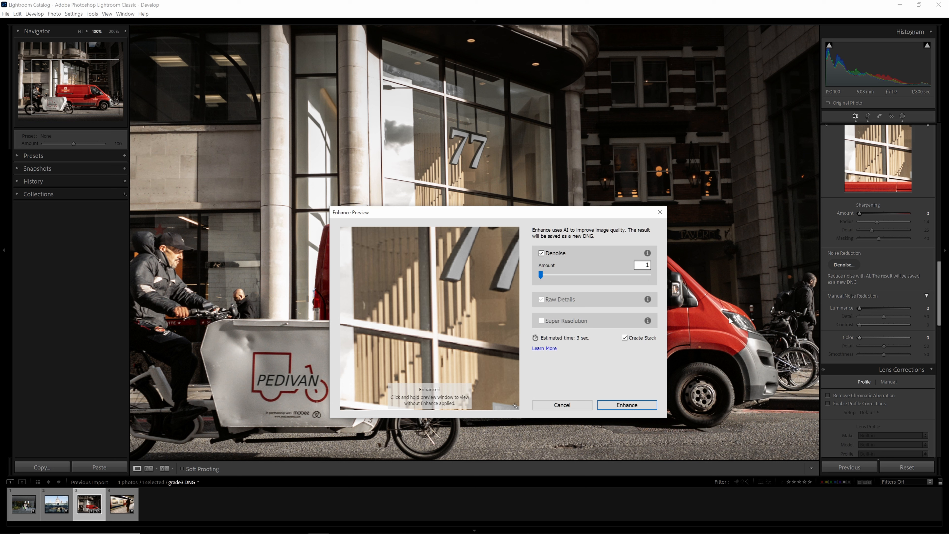
{"action": "left_click_drag", "start_coordinate": [486, 339], "coordinate": [434, 325]}
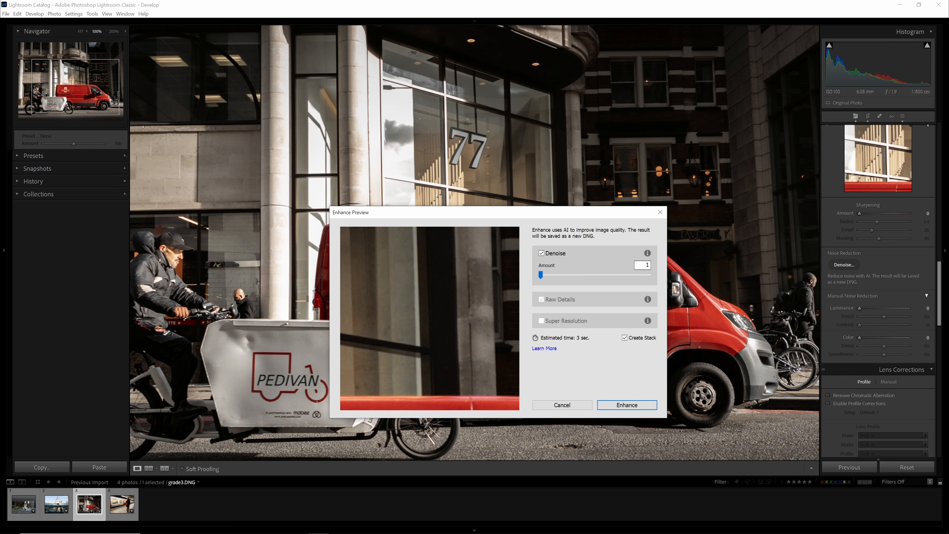
{"action": "left_click_drag", "start_coordinate": [491, 361], "coordinate": [334, 161]}
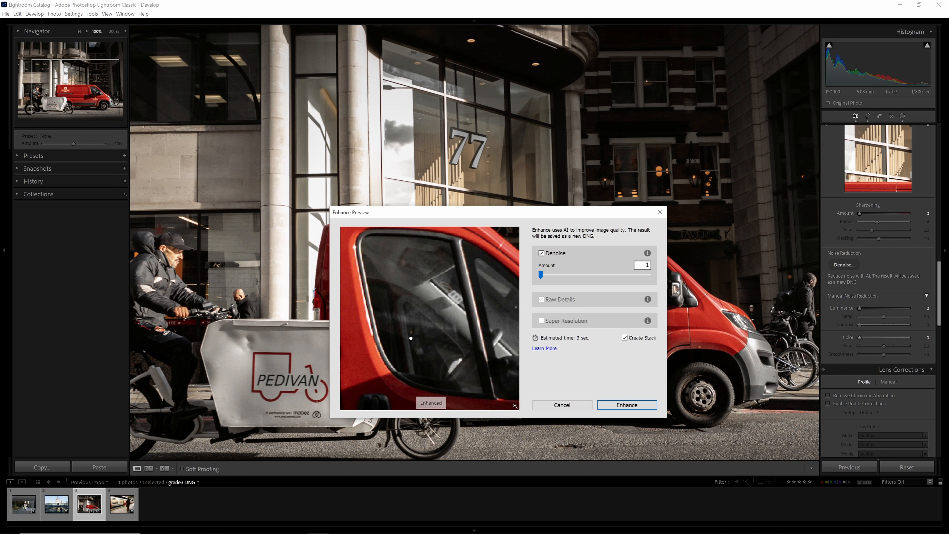
{"action": "left_click_drag", "start_coordinate": [462, 352], "coordinate": [611, 239]}
{"action": "left_click_drag", "start_coordinate": [479, 269], "coordinate": [467, 358]}
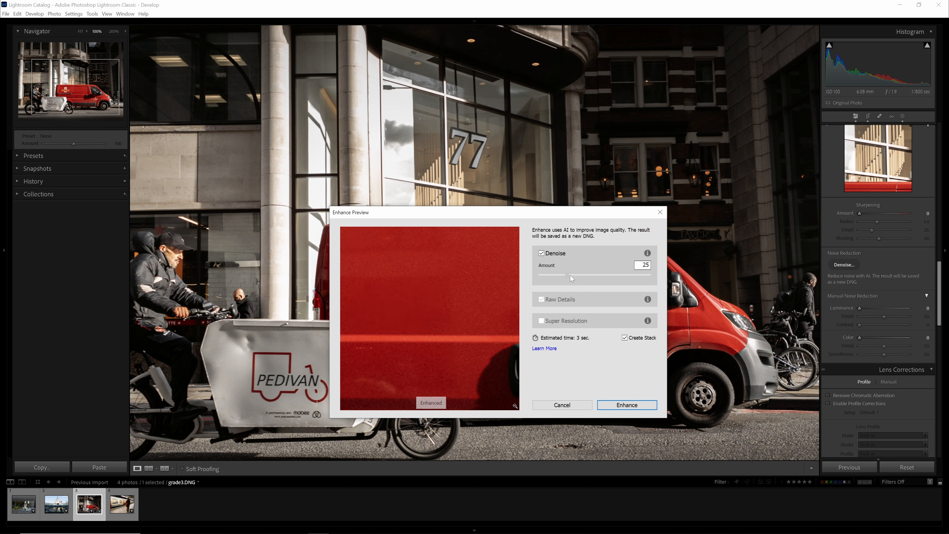
{"action": "left_click_drag", "start_coordinate": [580, 274], "coordinate": [747, 278]}
{"action": "mouse_move", "coordinate": [576, 278]}
{"action": "left_mouse_down"}
{"action": "mouse_move", "coordinate": [587, 276]}
{"action": "mouse_move", "coordinate": [528, 275]}
{"action": "mouse_move", "coordinate": [588, 277]}
{"action": "left_mouse_up"}
Step: Examine the denoise preview on the van's lower bodywork and the road surface, with and without the enhancement
{"action": "left_click_drag", "start_coordinate": [438, 354], "coordinate": [387, 234]}
{"action": "left_click_drag", "start_coordinate": [452, 359], "coordinate": [463, 318]}
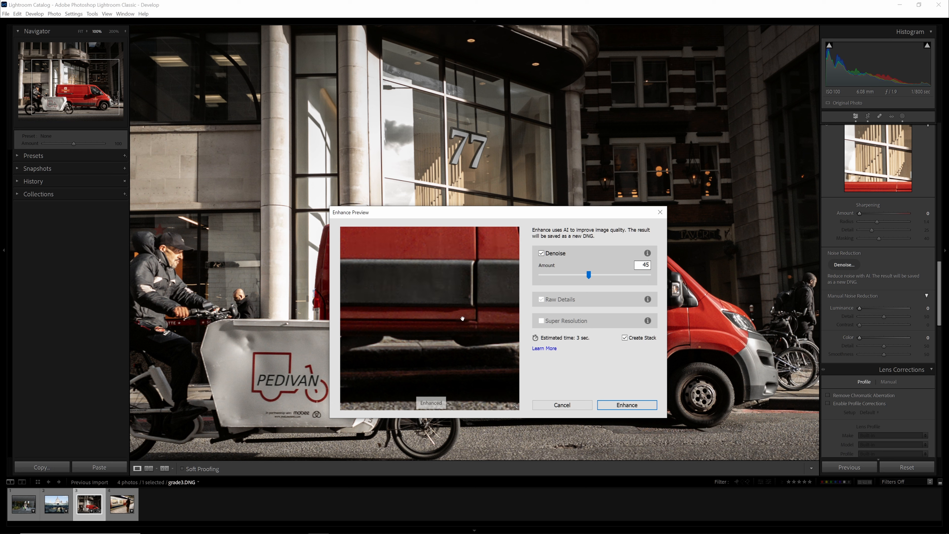
{"action": "left_click", "coordinate": [463, 319]}
{"action": "left_click_drag", "start_coordinate": [442, 353], "coordinate": [486, 235]}
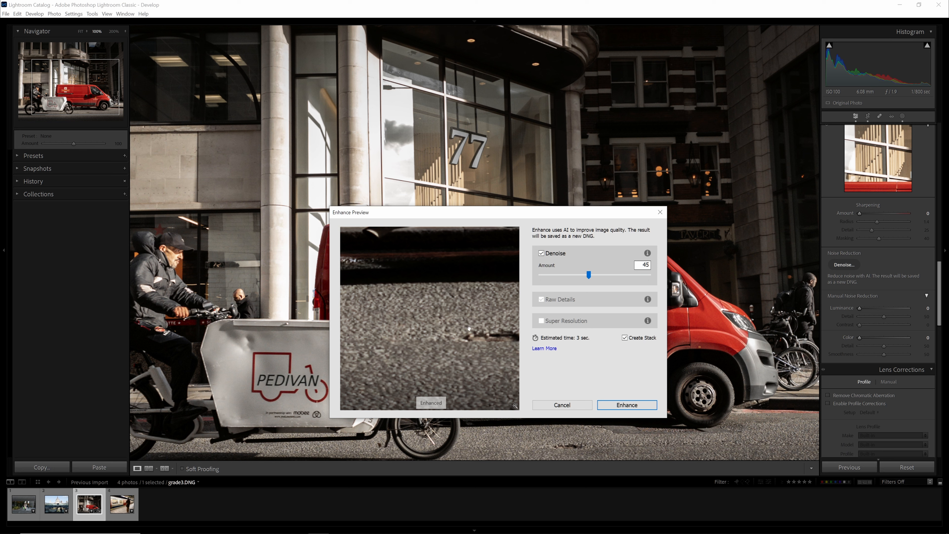
{"action": "left_click_drag", "start_coordinate": [472, 330], "coordinate": [434, 325]}
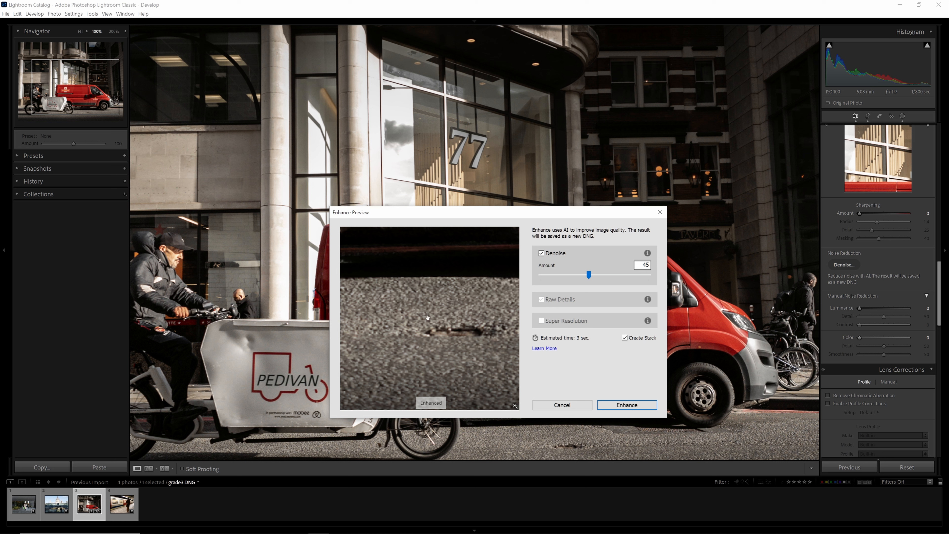
{"action": "left_click", "coordinate": [426, 360]}
{"action": "left_click_drag", "start_coordinate": [424, 245], "coordinate": [437, 357]}
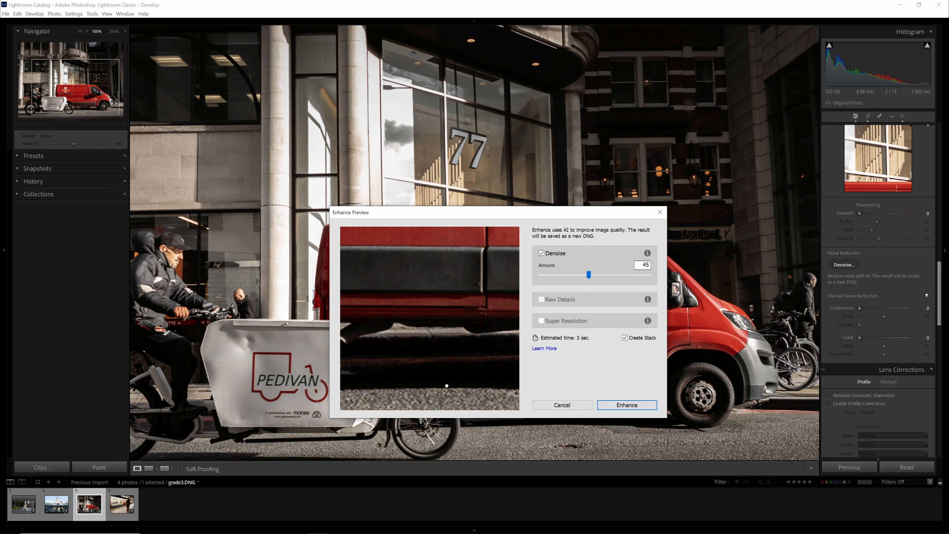
{"action": "left_click", "coordinate": [443, 282]}
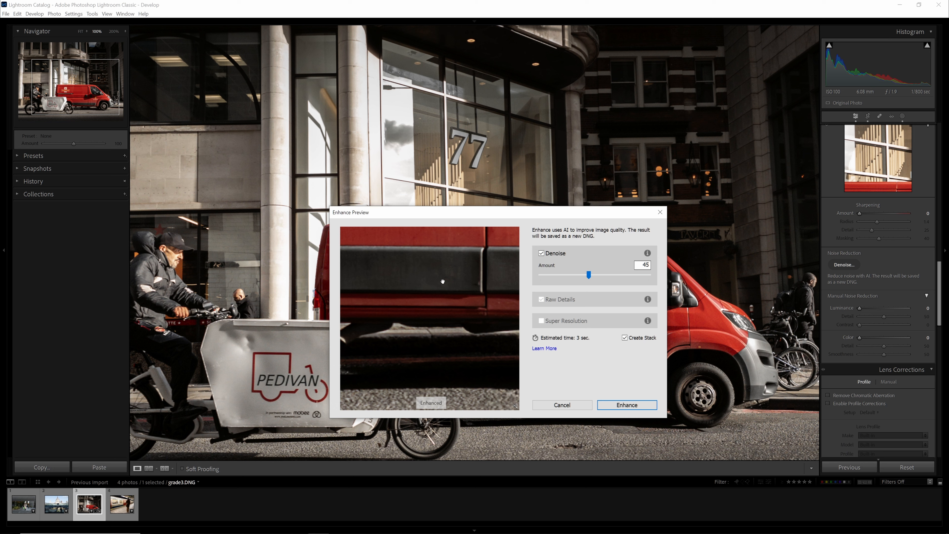
Step: Compare the rider's face with and without denoising in the preview, and apply the enhancement with stack creation enabled
{"action": "left_click_drag", "start_coordinate": [388, 281], "coordinate": [585, 311]}
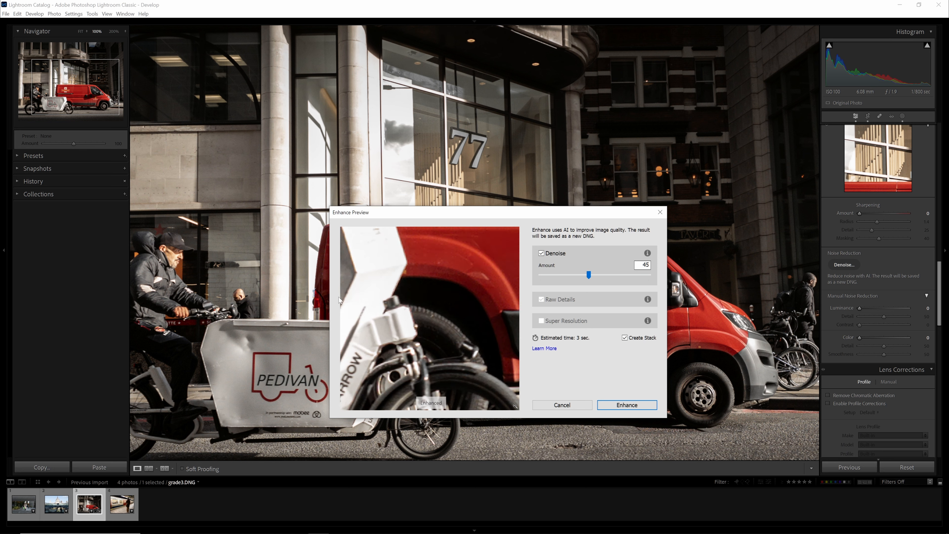
{"action": "left_click_drag", "start_coordinate": [441, 270], "coordinate": [718, 415]}
{"action": "left_click_drag", "start_coordinate": [445, 323], "coordinate": [472, 312]}
{"action": "left_click", "coordinate": [457, 315]}
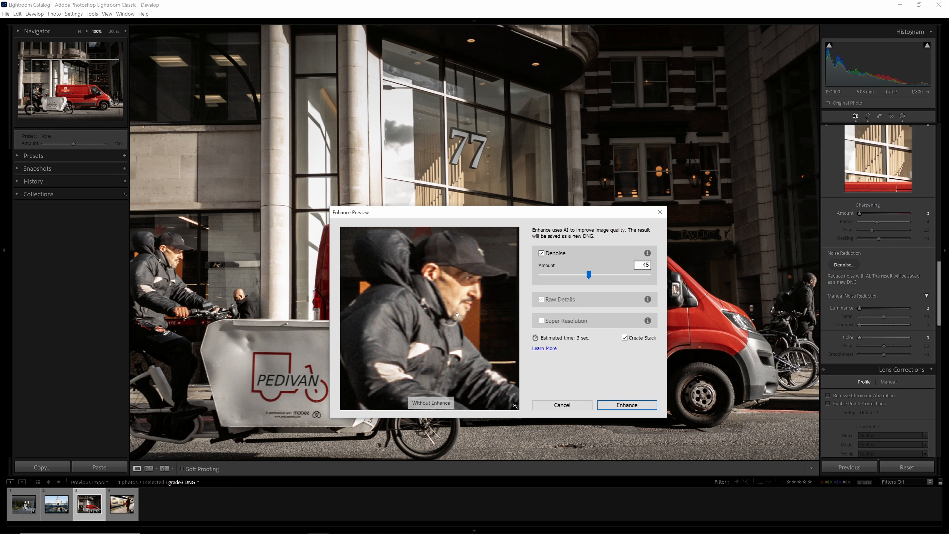
{"action": "left_click_drag", "start_coordinate": [457, 315], "coordinate": [456, 340]}
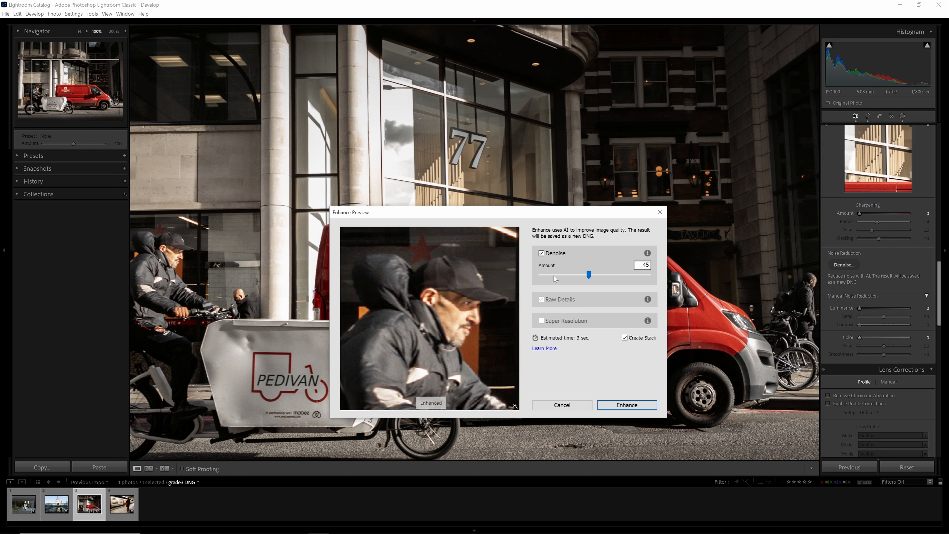
{"action": "left_click", "coordinate": [626, 406]}
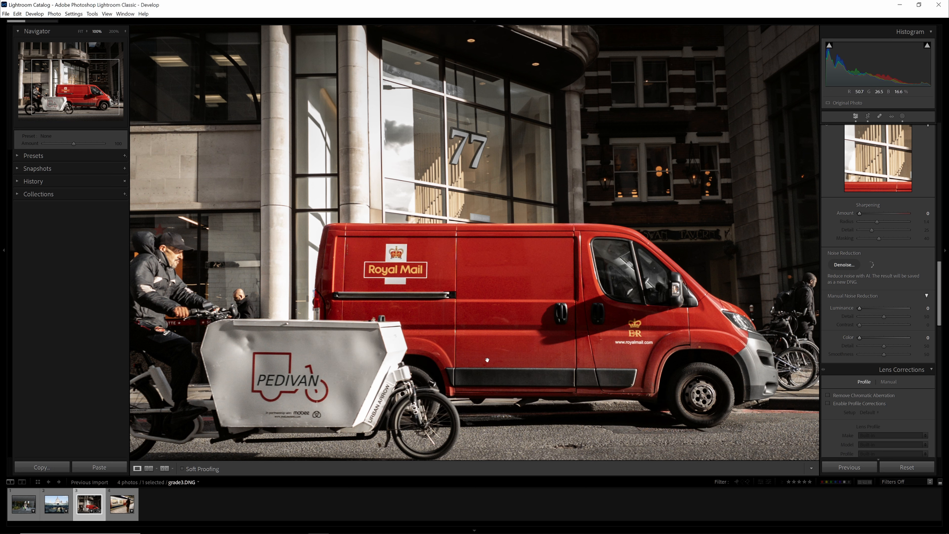
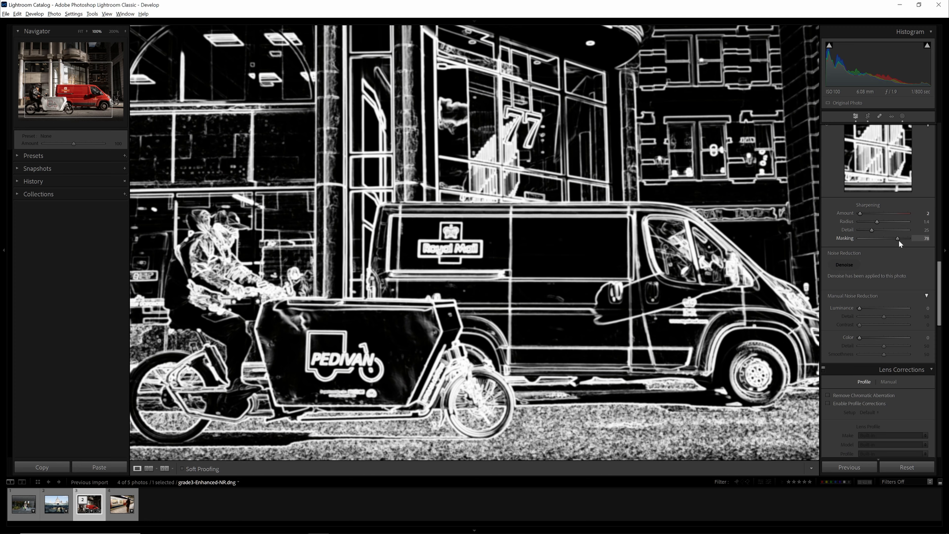
Step: Set the Sharpening Masking to 86 and the Amount to 87, checking the edge mask for the affected areas
{"action": "left_click_drag", "start_coordinate": [899, 242], "coordinate": [869, 249]}
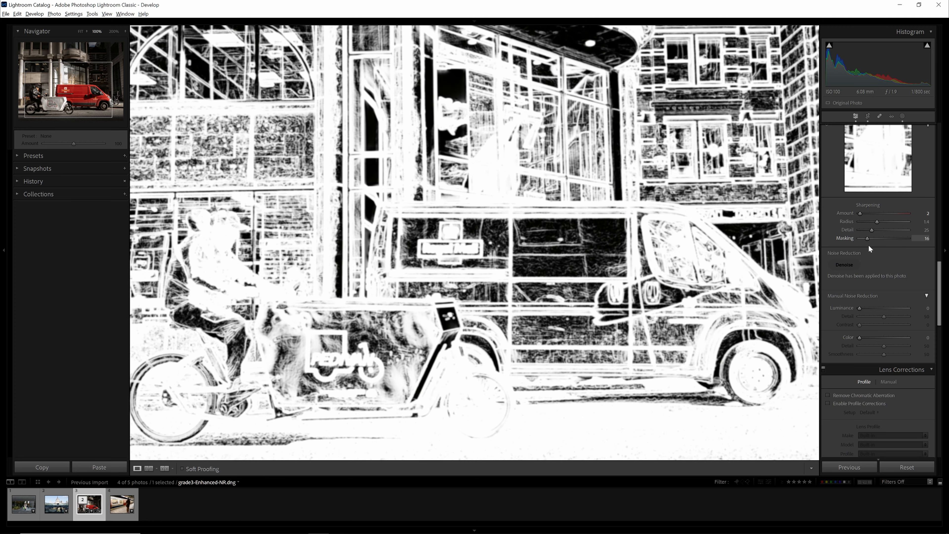
{"action": "left_click_drag", "start_coordinate": [869, 245], "coordinate": [891, 239]}
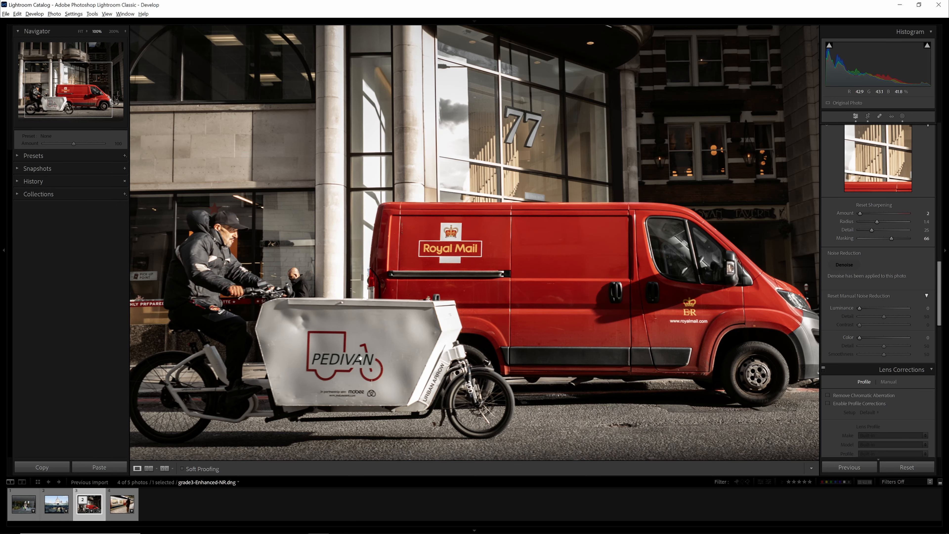
{"action": "scroll", "coordinate": [336, 314], "scroll_direction": "right", "scroll_amount": 2}
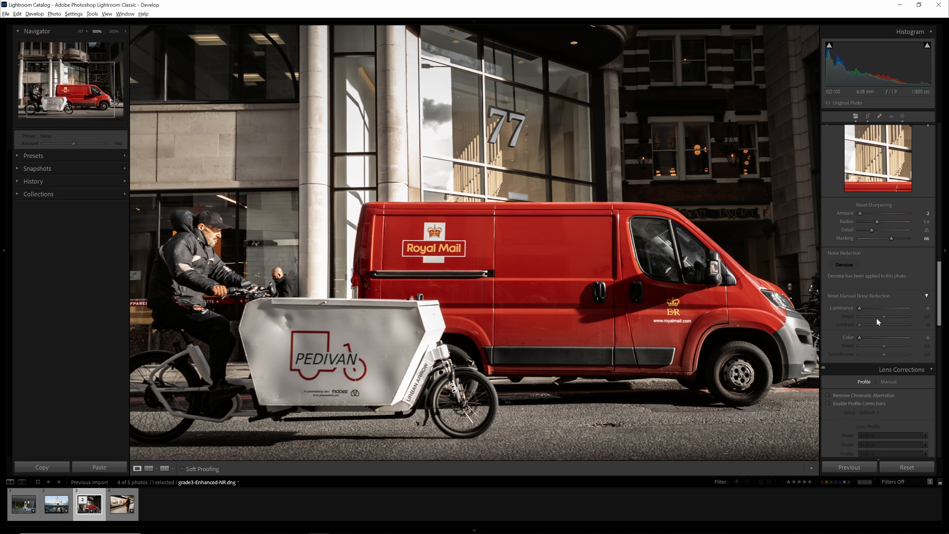
{"action": "left_click_drag", "start_coordinate": [889, 239], "coordinate": [884, 213]}
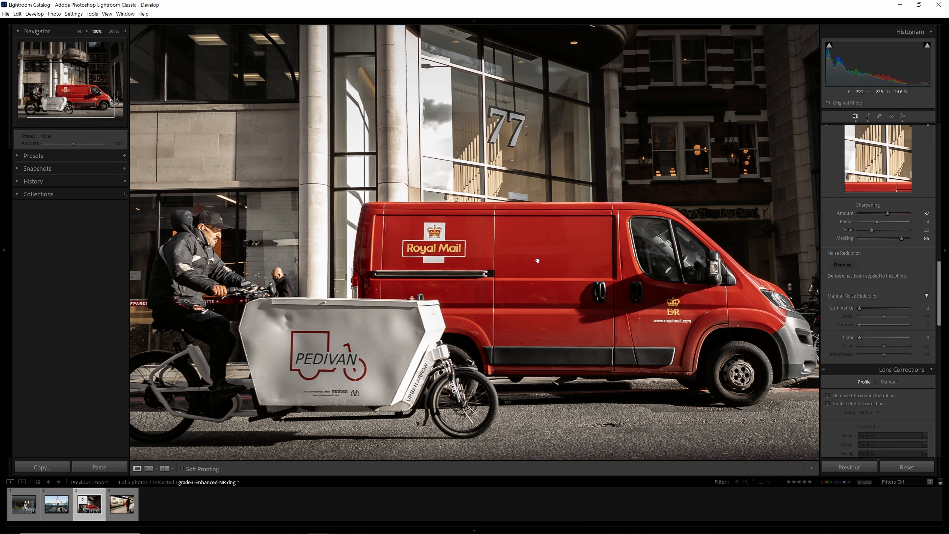
Step: Inspect the denoised and sharpened bike and van at 100% magnification and return to the full photo view
{"action": "key", "text": "z"}
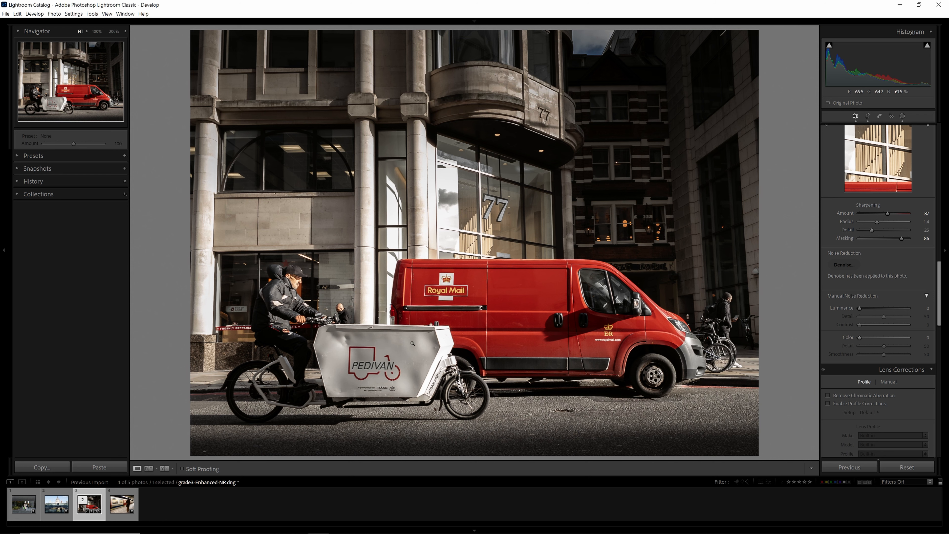
{"action": "key", "text": "z"}
{"action": "left_click", "coordinate": [498, 331]}
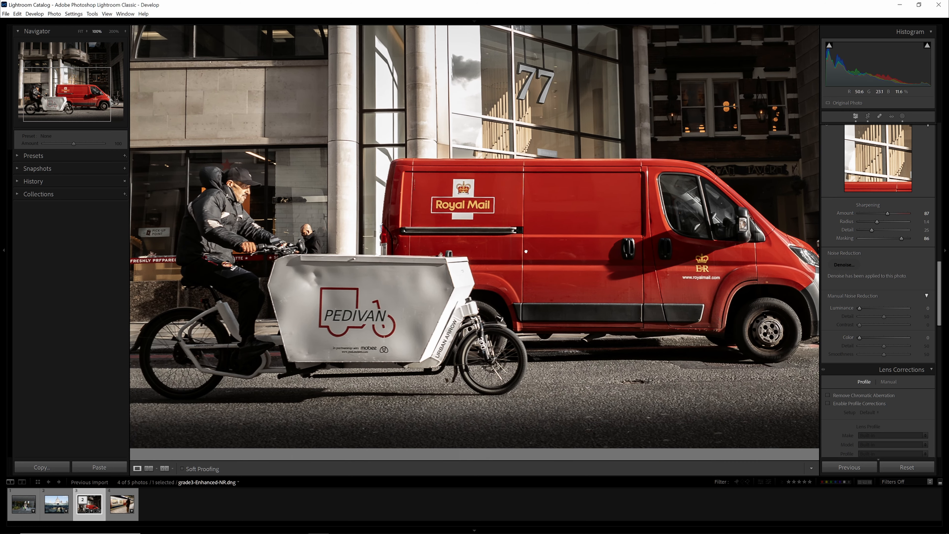
{"action": "left_click", "coordinate": [515, 332]}
{"action": "left_click_drag", "start_coordinate": [500, 361], "coordinate": [531, 334]}
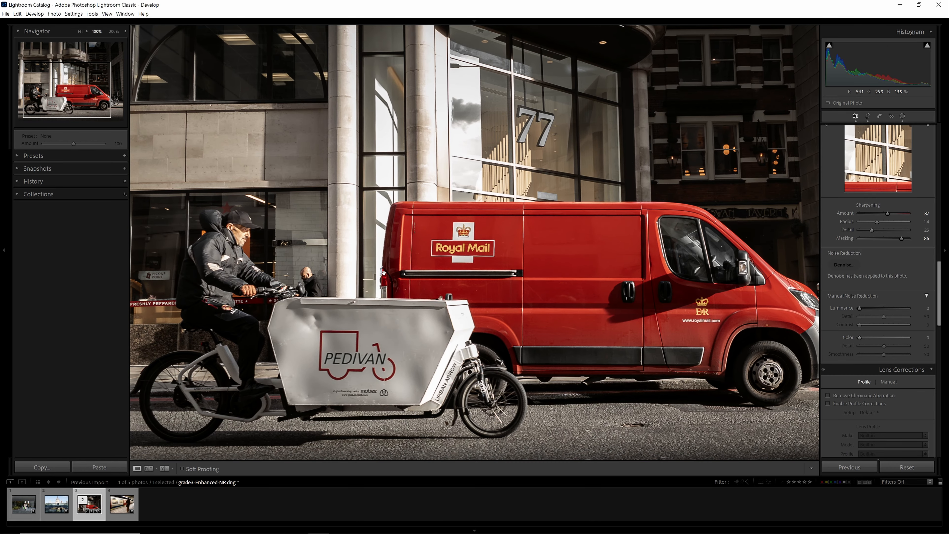
{"action": "left_click_drag", "start_coordinate": [576, 252], "coordinate": [562, 265]}
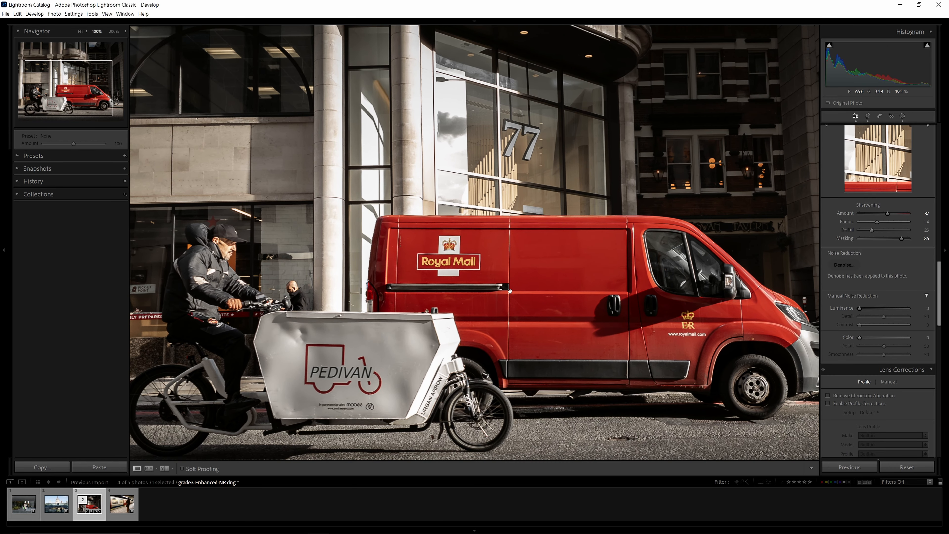
{"action": "left_click", "coordinate": [513, 304]}
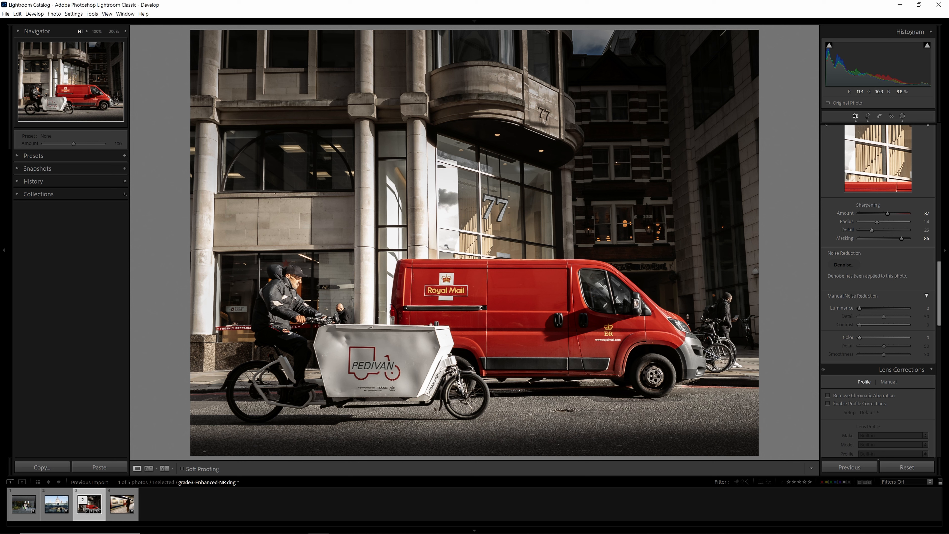
Step: Try the lens profile corrections, switching them on and off repeatedly to compare their effect, and leave them disabled
{"action": "scroll", "coordinate": [850, 290], "scroll_direction": "down", "scroll_amount": 5}
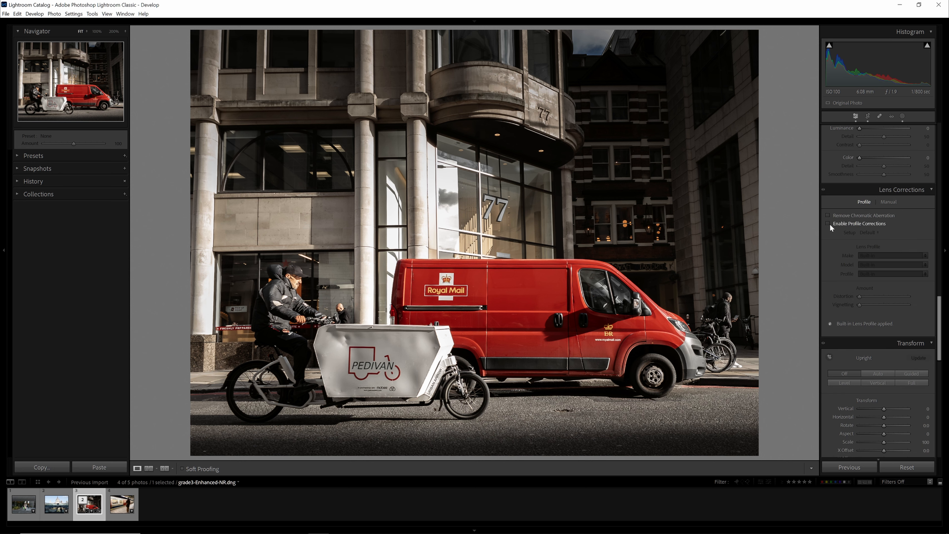
{"action": "scroll", "coordinate": [829, 253], "scroll_direction": "up", "scroll_amount": 5}
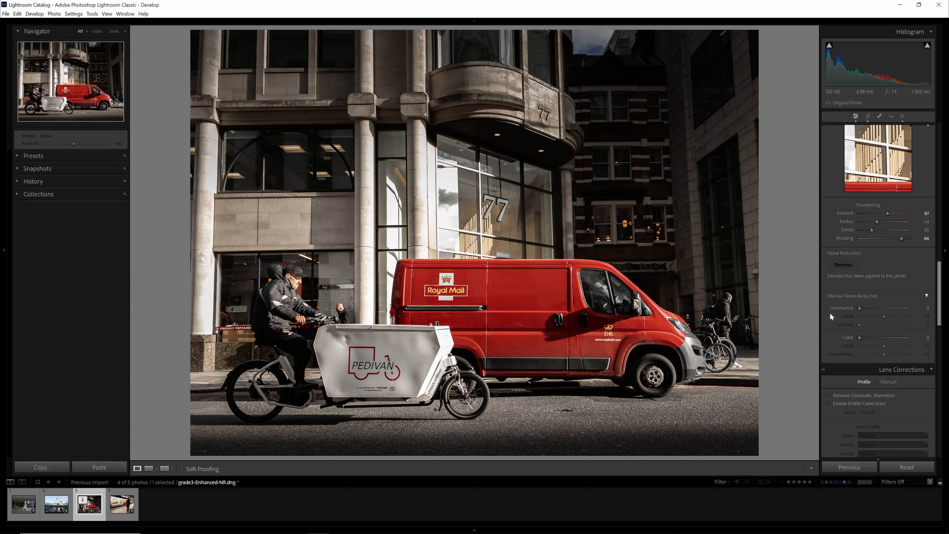
{"action": "scroll", "coordinate": [836, 310], "scroll_direction": "down", "scroll_amount": 2}
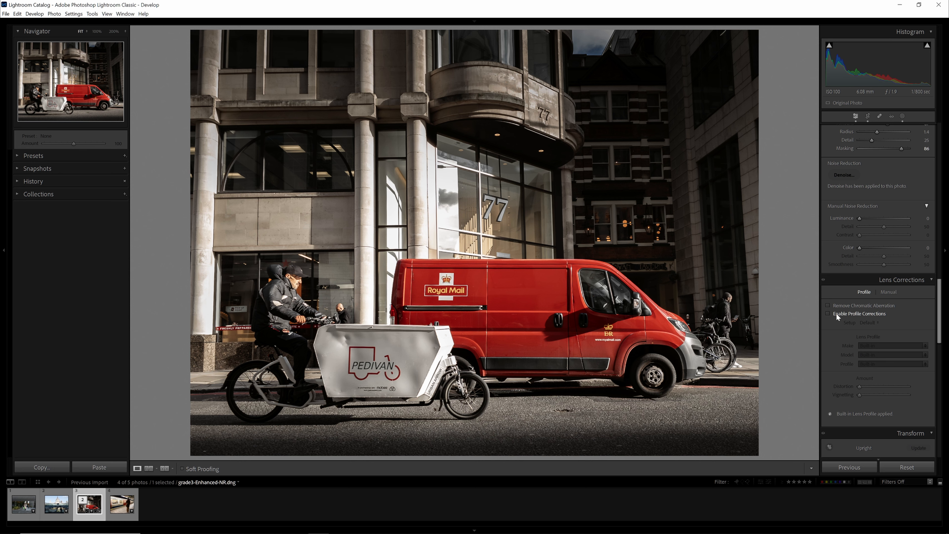
{"action": "left_click", "coordinate": [854, 314]}
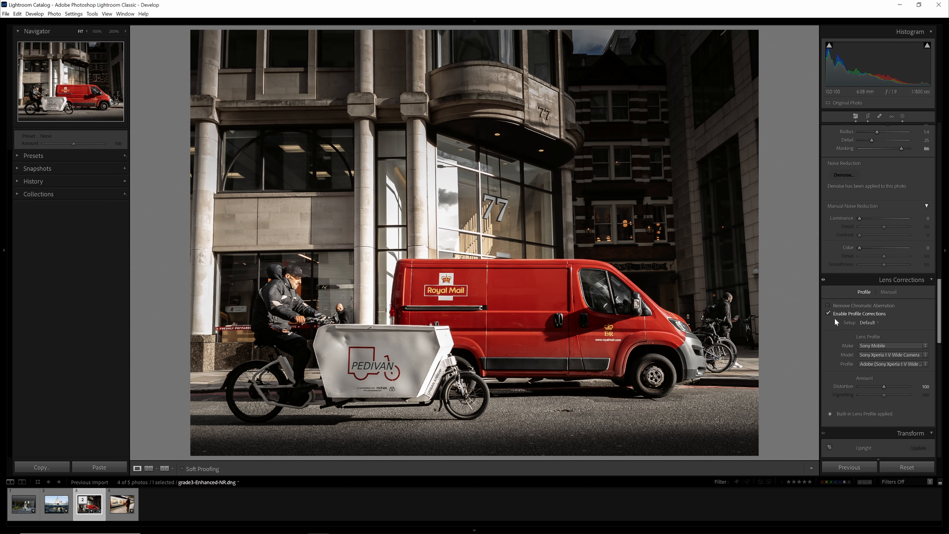
{"action": "left_click", "coordinate": [844, 313]}
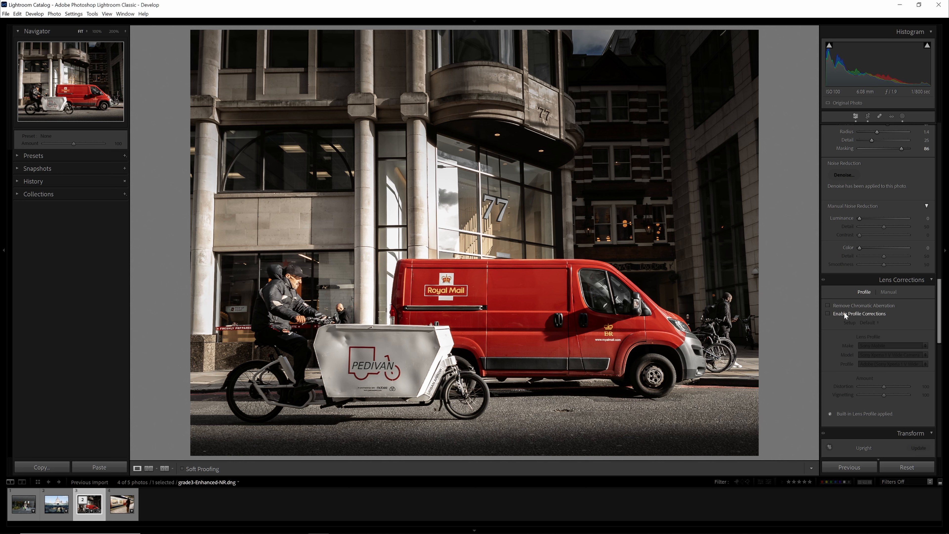
{"action": "left_click", "coordinate": [844, 314]}
{"action": "left_click", "coordinate": [844, 313]}
{"action": "left_click", "coordinate": [843, 313]}
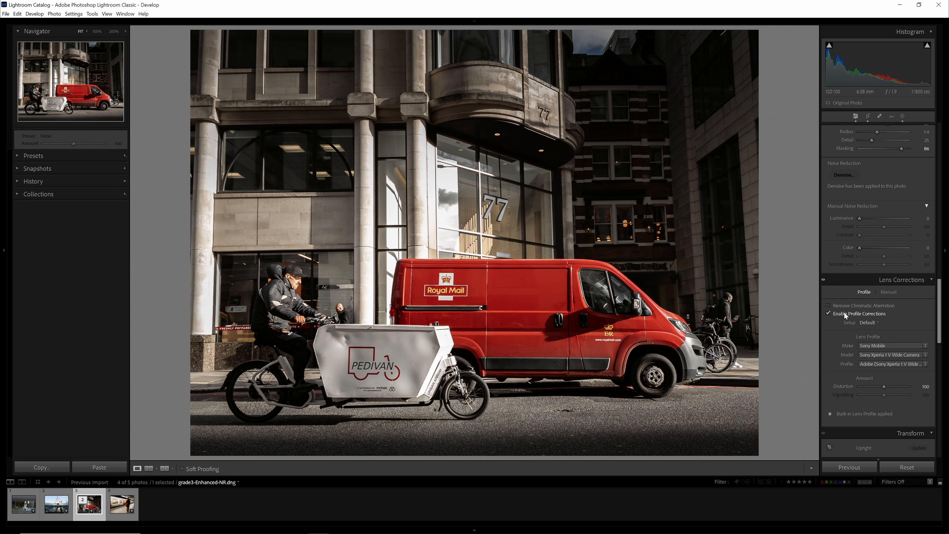
{"action": "left_click", "coordinate": [843, 314]}
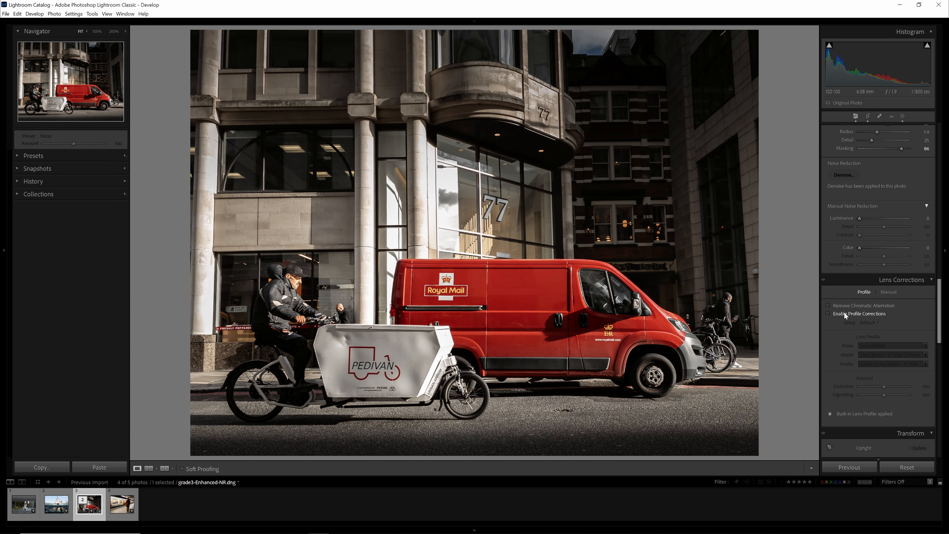
Step: Enable the lens profile corrections on the cargo bike and van photo and check the full image
{"action": "left_click", "coordinate": [844, 313]}
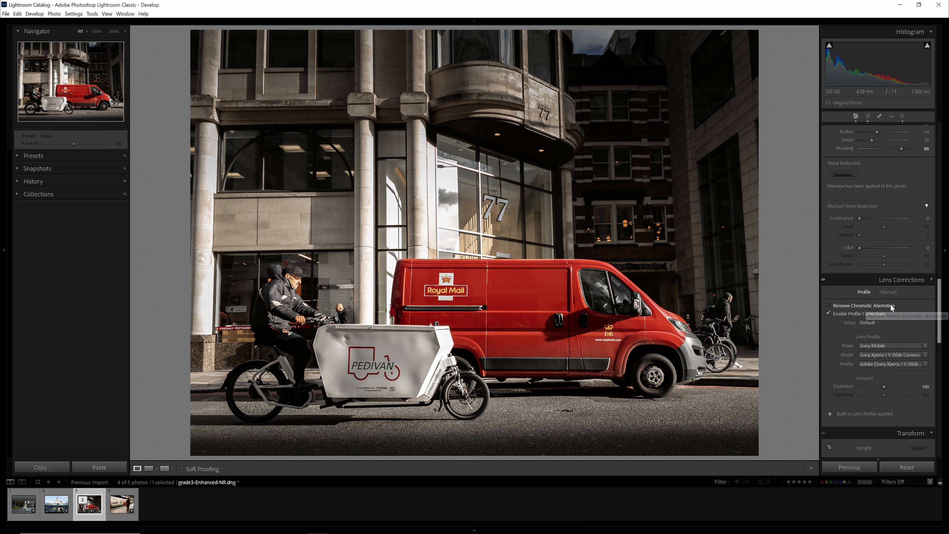
{"action": "left_click", "coordinate": [847, 305]}
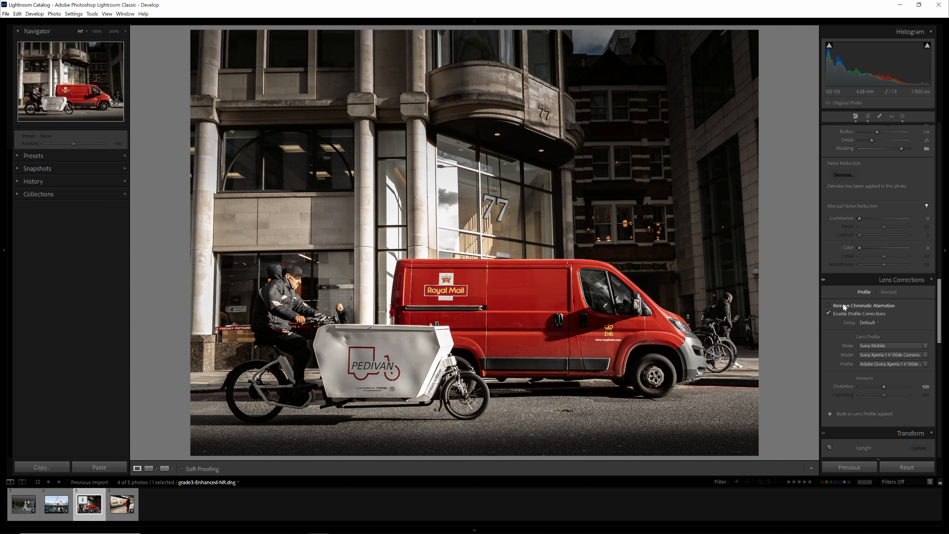
{"action": "scroll", "coordinate": [860, 305], "scroll_direction": "up", "scroll_amount": 5}
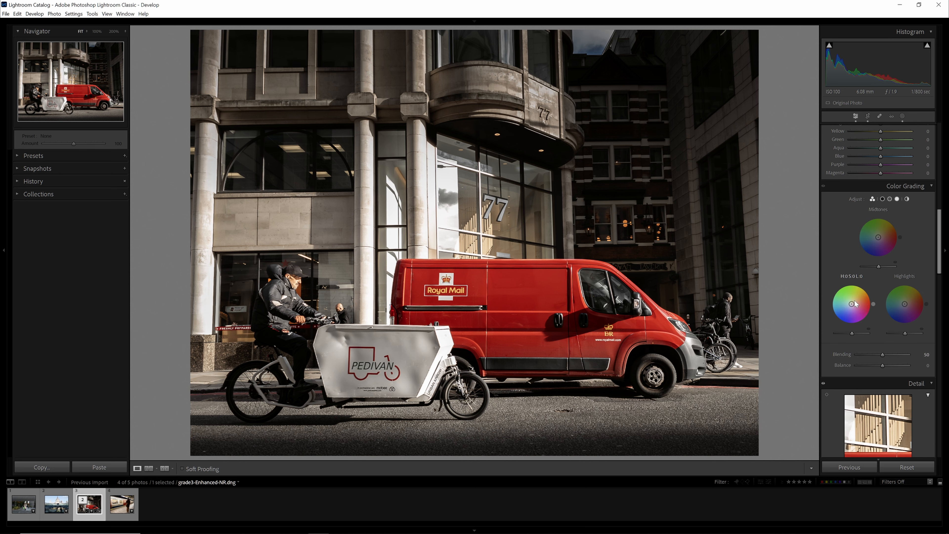
{"action": "scroll", "coordinate": [859, 305], "scroll_direction": "down", "scroll_amount": 6}
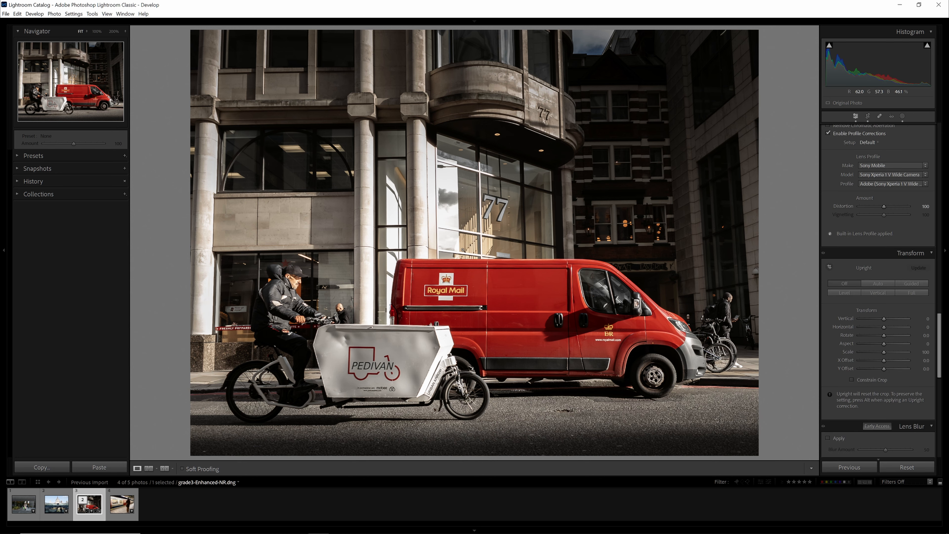
{"action": "left_click", "coordinate": [470, 254]}
{"action": "left_click", "coordinate": [470, 254]}
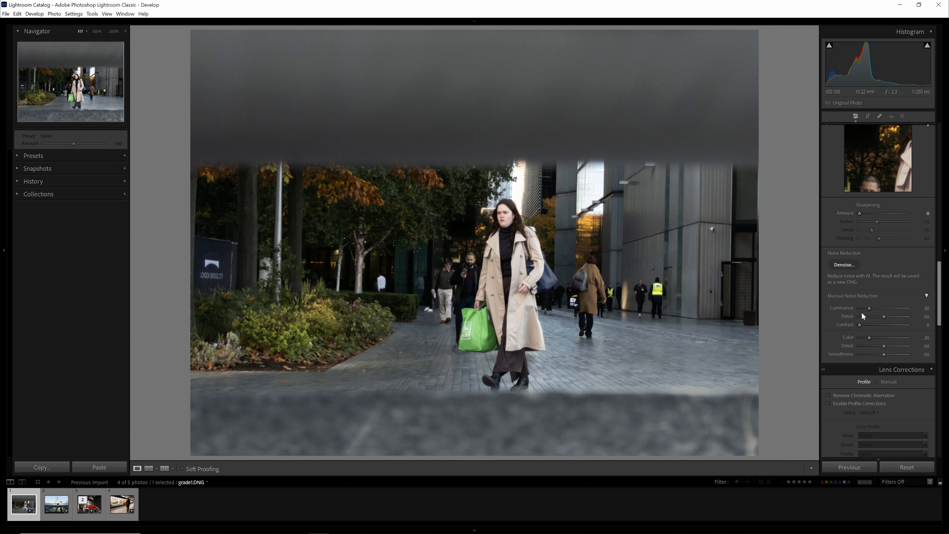
Step: Reset the manual noise reduction Luminance and Color to 0 on the trench coat woman's photo, checking the noise at 200% magnification
{"action": "double_click", "coordinate": [869, 308]}
{"action": "double_click", "coordinate": [869, 338]}
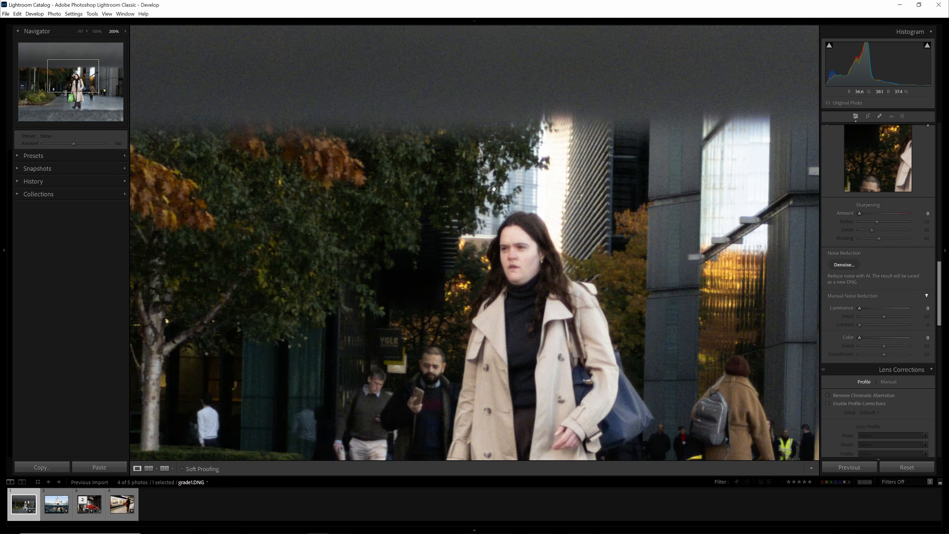
{"action": "left_click", "coordinate": [427, 185]}
{"action": "left_click_drag", "start_coordinate": [495, 213], "coordinate": [520, 357]}
{"action": "left_click_drag", "start_coordinate": [490, 143], "coordinate": [493, 59]}
{"action": "left_click_drag", "start_coordinate": [455, 283], "coordinate": [492, 120]}
{"action": "left_click", "coordinate": [471, 294]}
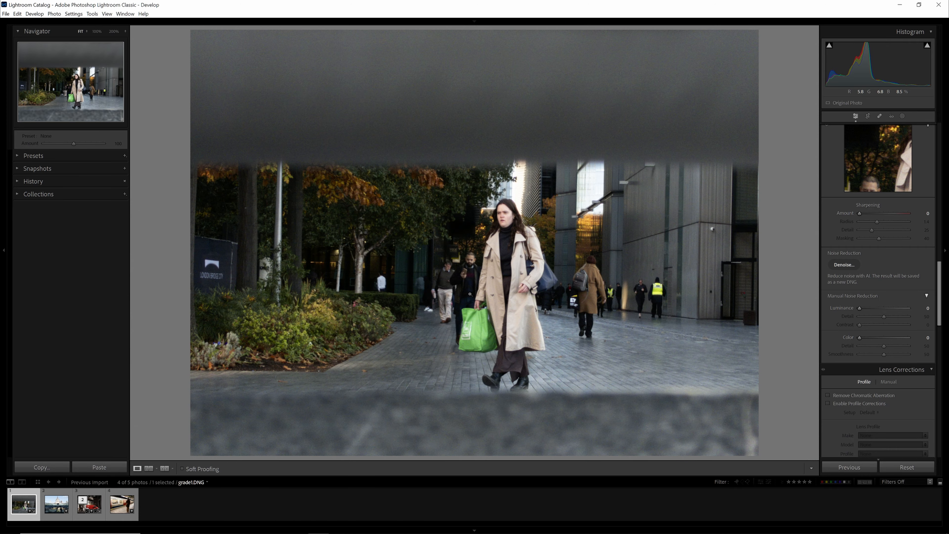
Step: Examine the noise and detail around the woman's face and coat at 200% magnification, comparing with the full photo view
{"action": "left_click", "coordinate": [437, 273]}
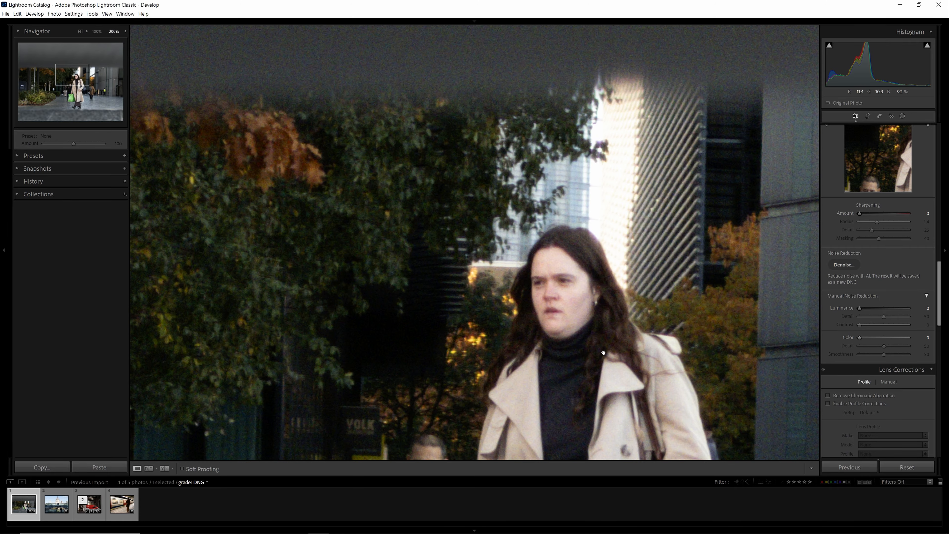
{"action": "left_click_drag", "start_coordinate": [591, 344], "coordinate": [573, 172]}
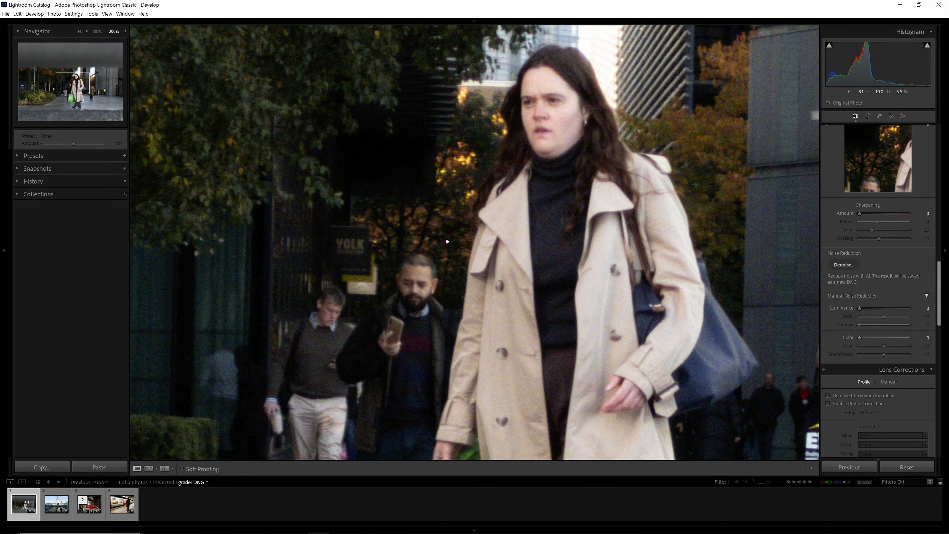
{"action": "left_click_drag", "start_coordinate": [450, 233], "coordinate": [416, 351]}
{"action": "left_click_drag", "start_coordinate": [639, 327], "coordinate": [679, 299]}
{"action": "left_click_drag", "start_coordinate": [573, 309], "coordinate": [530, 253]}
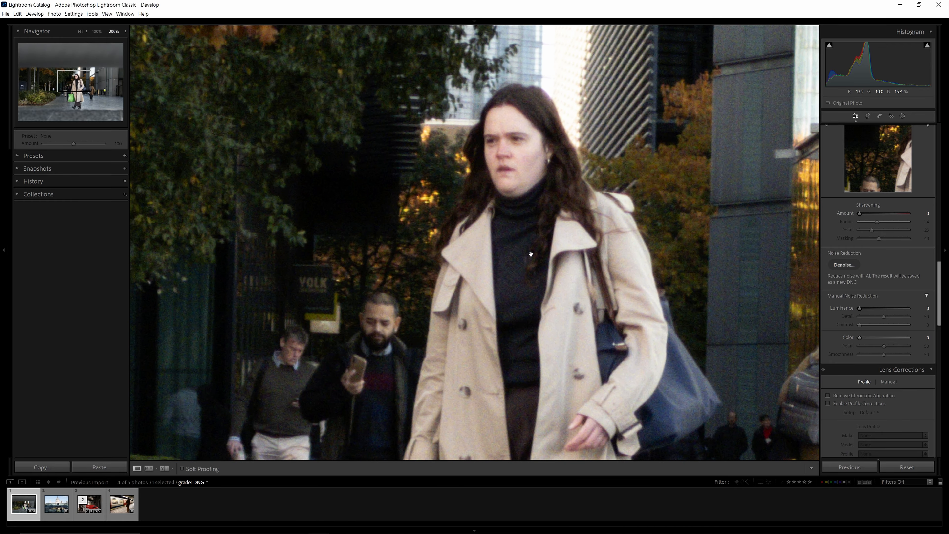
{"action": "left_click", "coordinate": [529, 188]}
{"action": "left_click", "coordinate": [529, 189]}
{"action": "left_click", "coordinate": [496, 221]}
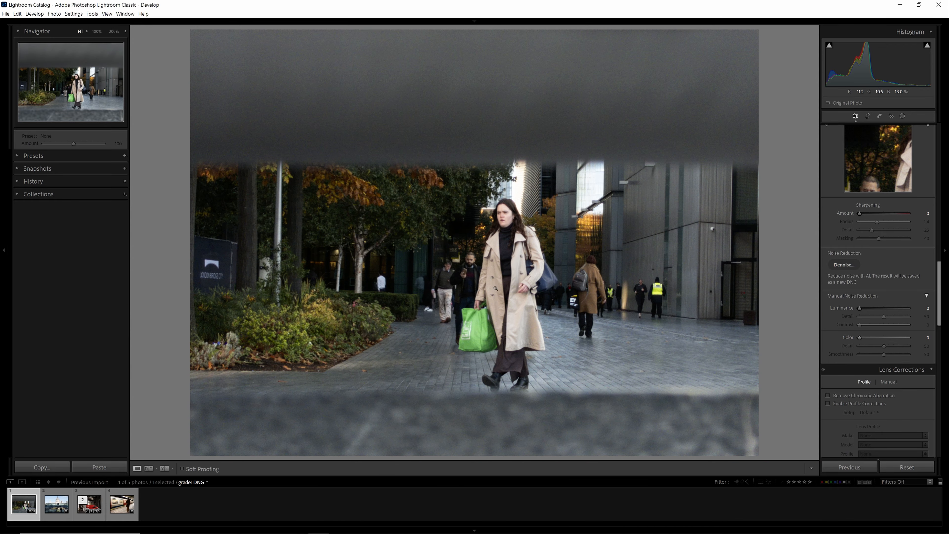
{"action": "left_click", "coordinate": [495, 221]}
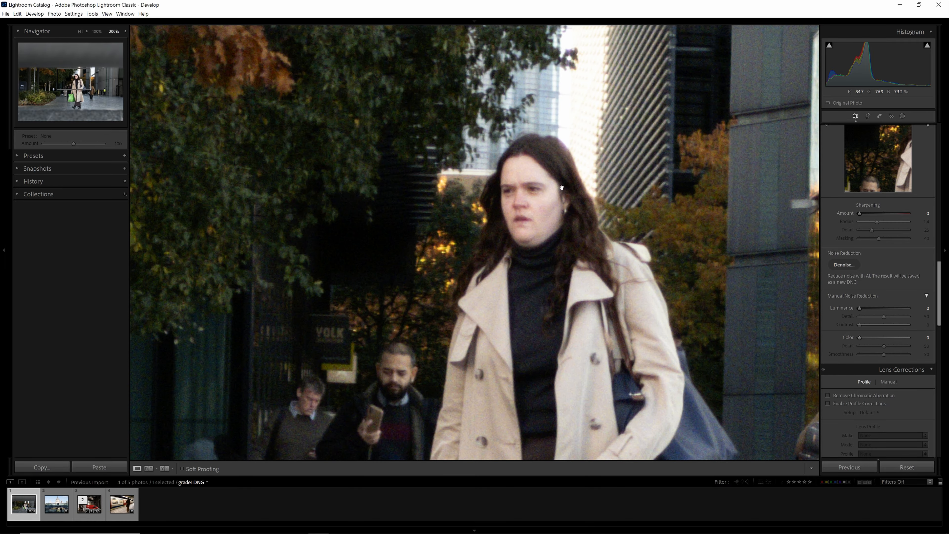
{"action": "left_click", "coordinate": [531, 200]}
{"action": "left_click", "coordinate": [508, 218]}
{"action": "left_click", "coordinate": [508, 218]}
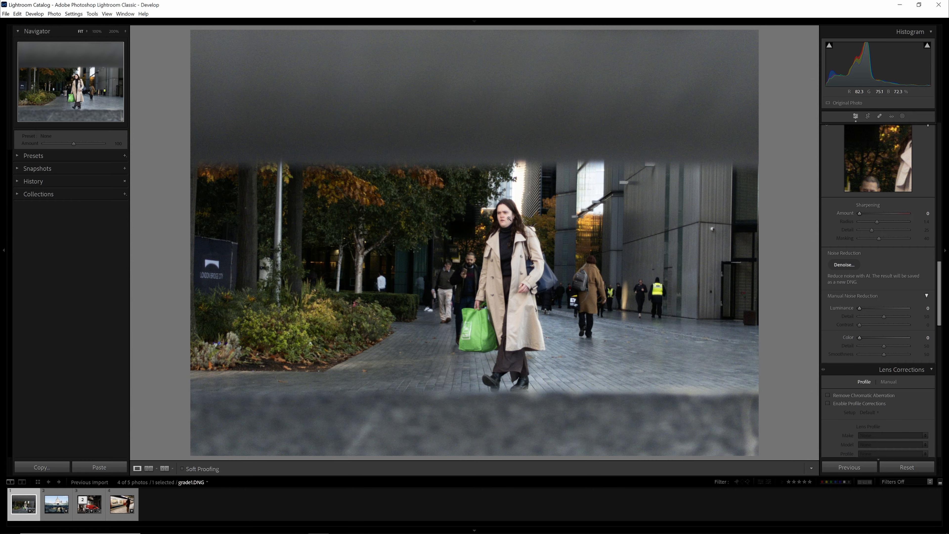
{"action": "left_click", "coordinate": [520, 228]}
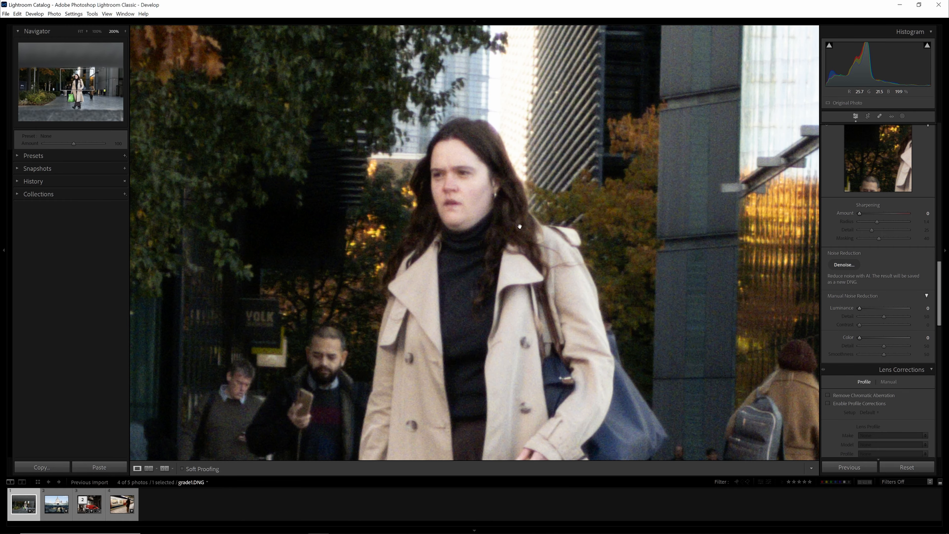
{"action": "left_click_drag", "start_coordinate": [508, 226], "coordinate": [540, 184]}
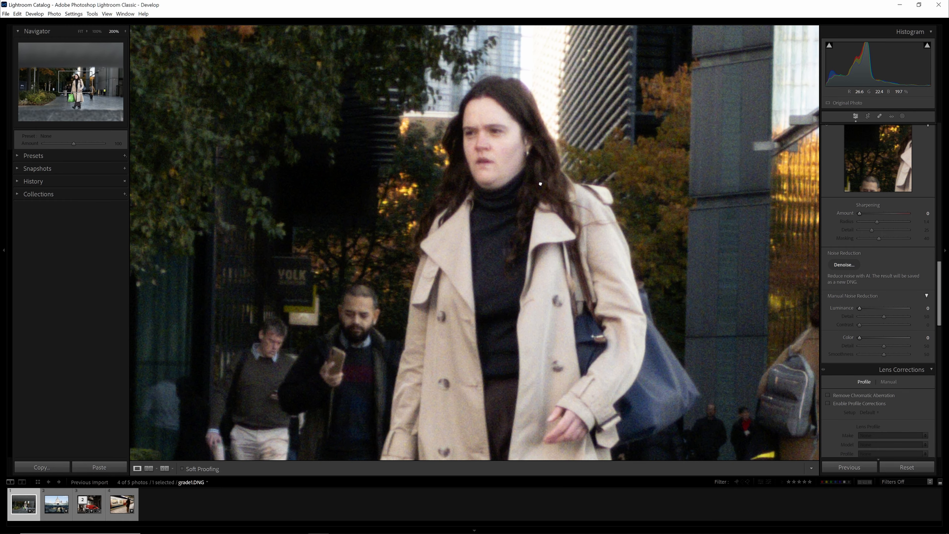
{"action": "left_click", "coordinate": [515, 212]}
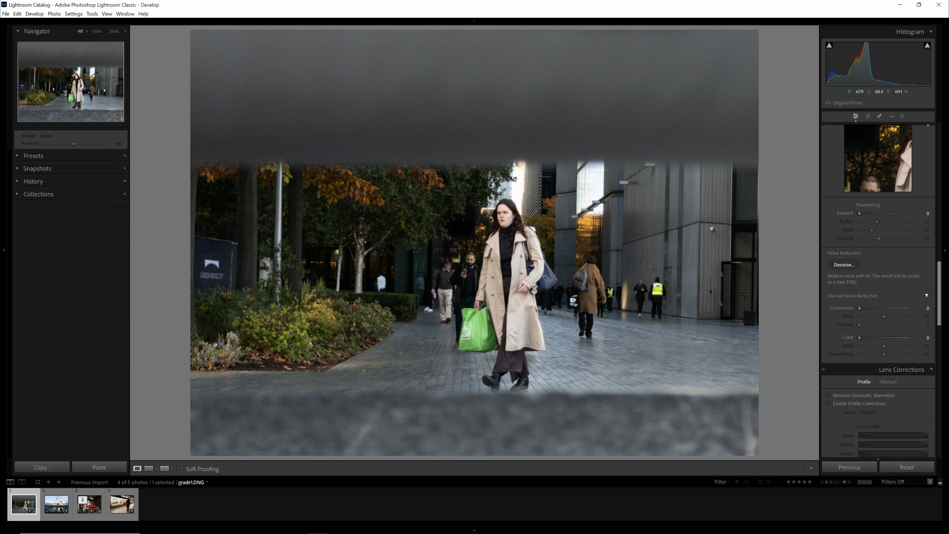
Step: Enable the lens profile corrections for the photo of the woman in the trench coat
{"action": "scroll", "coordinate": [872, 281], "scroll_direction": "down", "scroll_amount": 5}
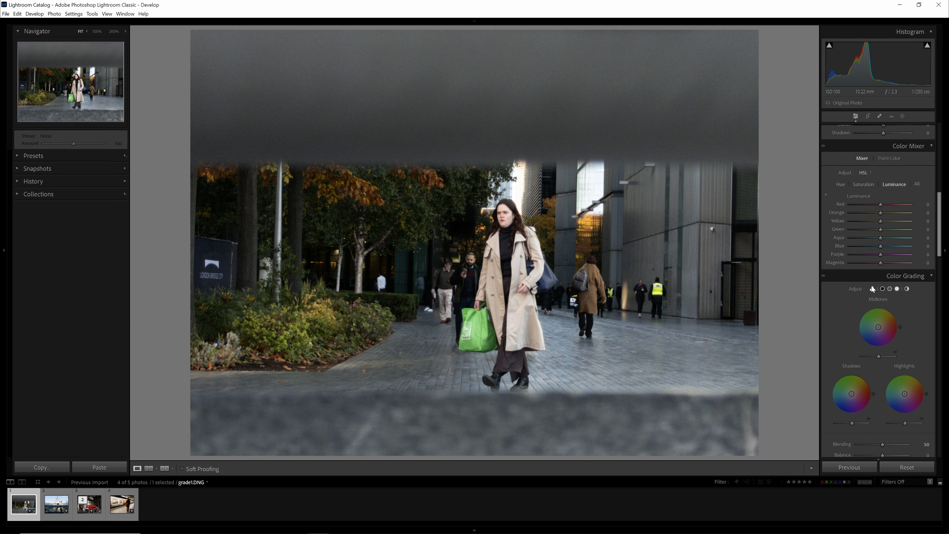
{"action": "left_click", "coordinate": [839, 314]}
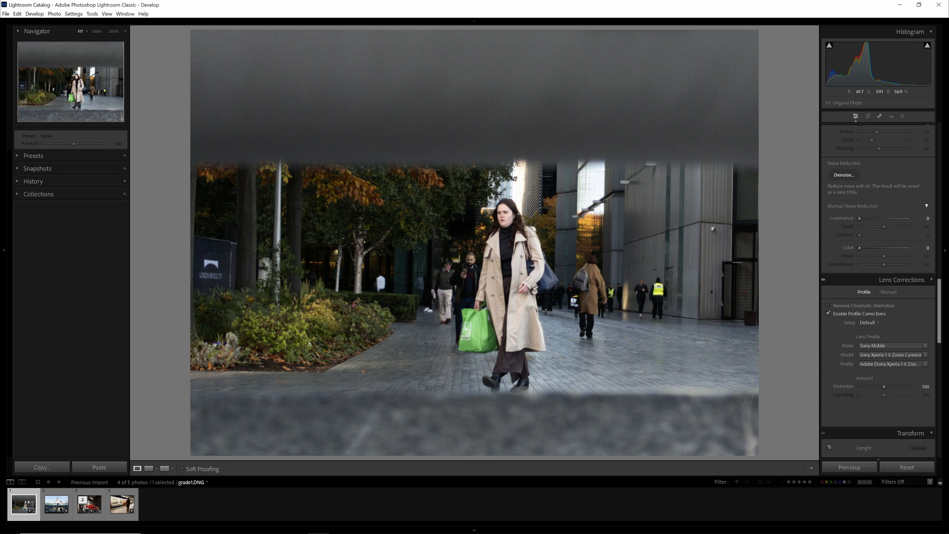
{"action": "left_click", "coordinate": [902, 388]}
{"action": "scroll", "coordinate": [845, 290], "scroll_direction": "up", "scroll_amount": 3}
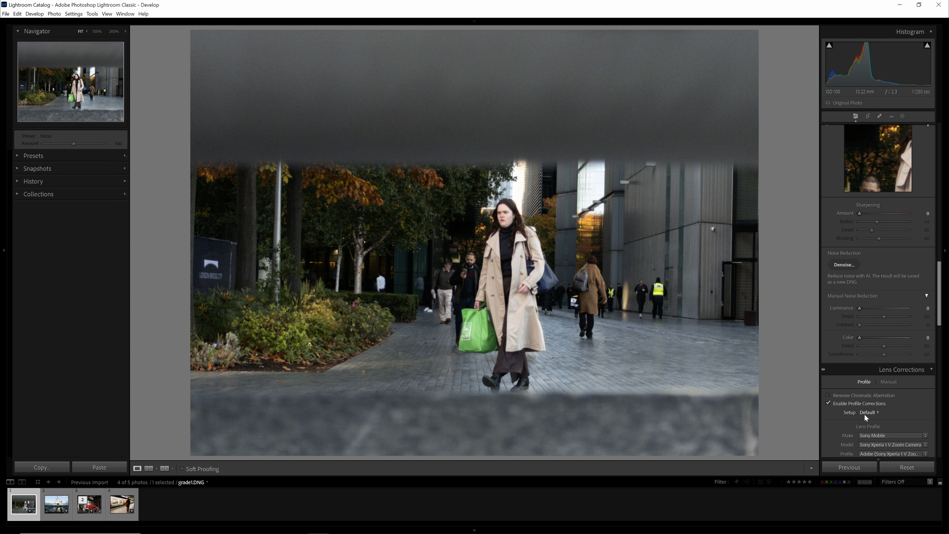
Step: Adjust the tone by setting Contrast to +25, Highlights to -44, Whites to -9 and Blacks to +23
{"action": "scroll", "coordinate": [865, 414], "scroll_direction": "up", "scroll_amount": 10}
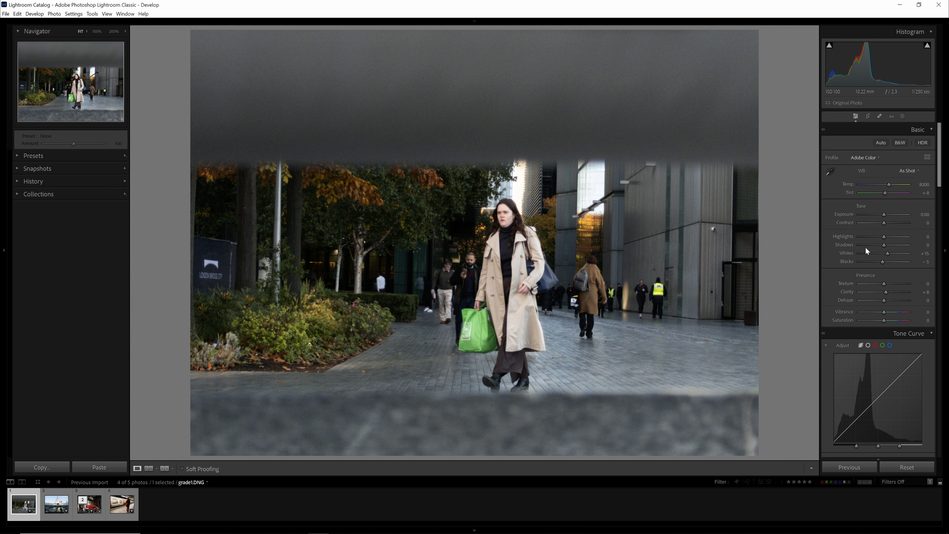
{"action": "mouse_move", "coordinate": [883, 223]}
{"action": "left_mouse_down"}
{"action": "mouse_move", "coordinate": [912, 228]}
{"action": "mouse_move", "coordinate": [830, 223]}
{"action": "mouse_move", "coordinate": [889, 224]}
{"action": "left_mouse_up"}
{"action": "left_click_drag", "start_coordinate": [883, 222], "coordinate": [896, 227]}
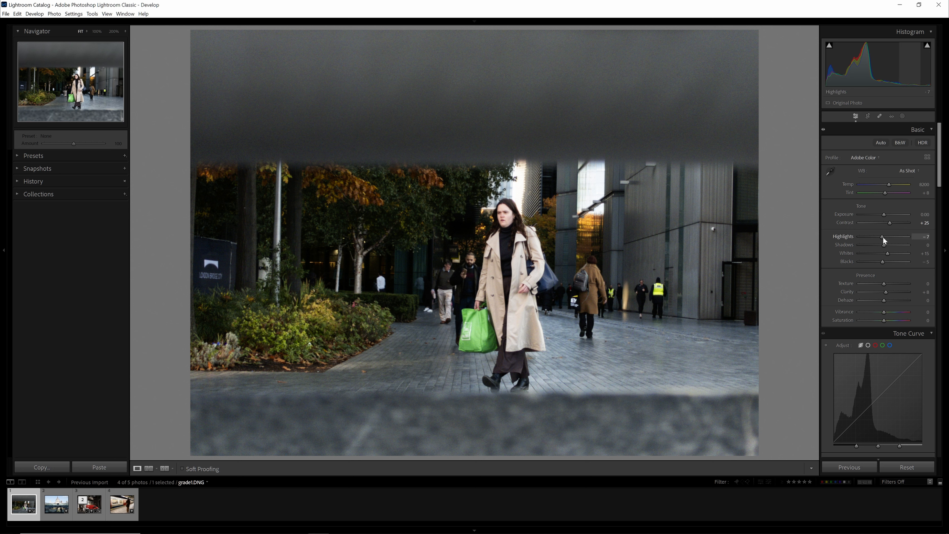
{"action": "left_click_drag", "start_coordinate": [880, 237], "coordinate": [875, 241]}
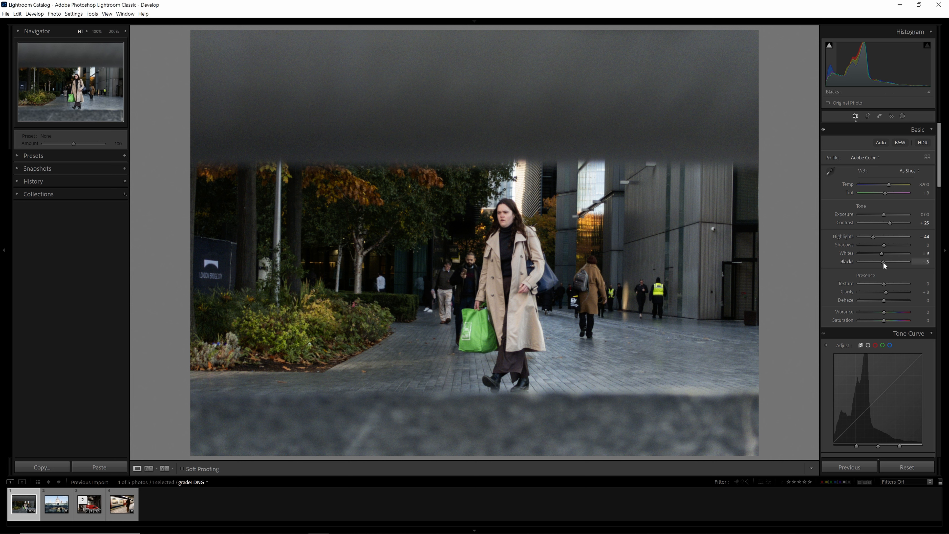
{"action": "left_click_drag", "start_coordinate": [884, 264], "coordinate": [890, 261]}
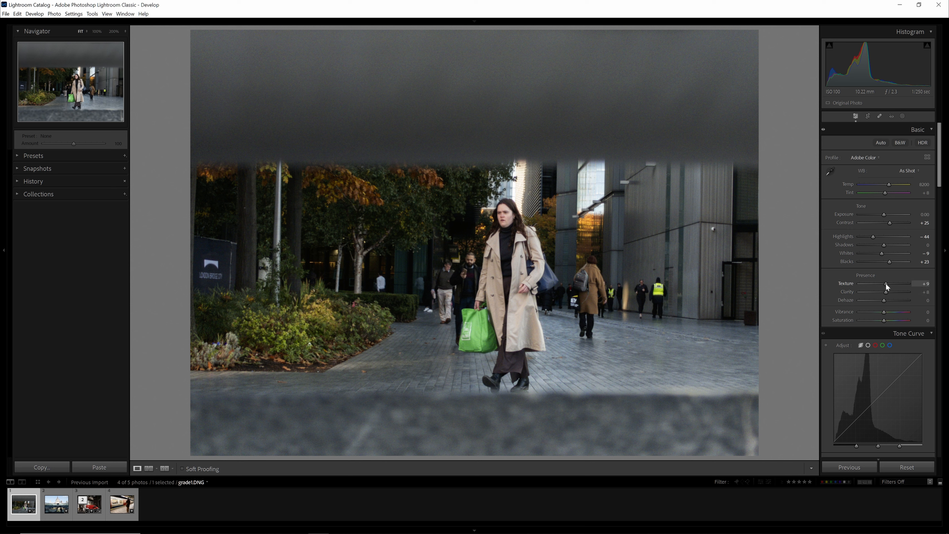
Step: Set the Texture to +42, trying stronger values along the way
{"action": "left_click_drag", "start_coordinate": [884, 285], "coordinate": [893, 284]}
{"action": "mouse_move", "coordinate": [895, 285]}
{"action": "left_mouse_down"}
{"action": "mouse_move", "coordinate": [874, 291]}
{"action": "mouse_move", "coordinate": [908, 284]}
{"action": "left_mouse_up"}
{"action": "left_click_drag", "start_coordinate": [893, 288], "coordinate": [894, 288]}
Step: Set the calibration hues to +100 for Red Primary, +100 for Green Primary and -100 for Blue Primary
{"action": "scroll", "coordinate": [843, 291], "scroll_direction": "down", "scroll_amount": 10}
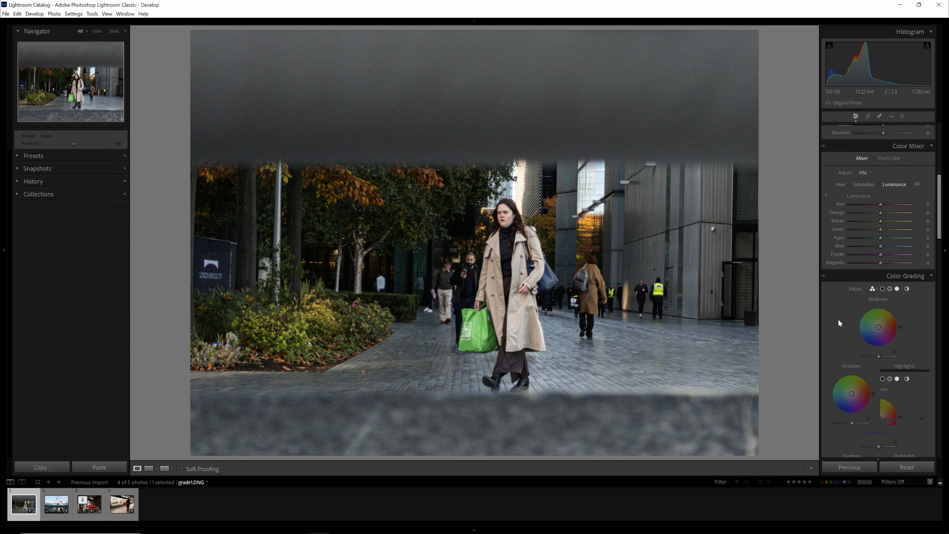
{"action": "scroll", "coordinate": [837, 318], "scroll_direction": "down", "scroll_amount": 15}
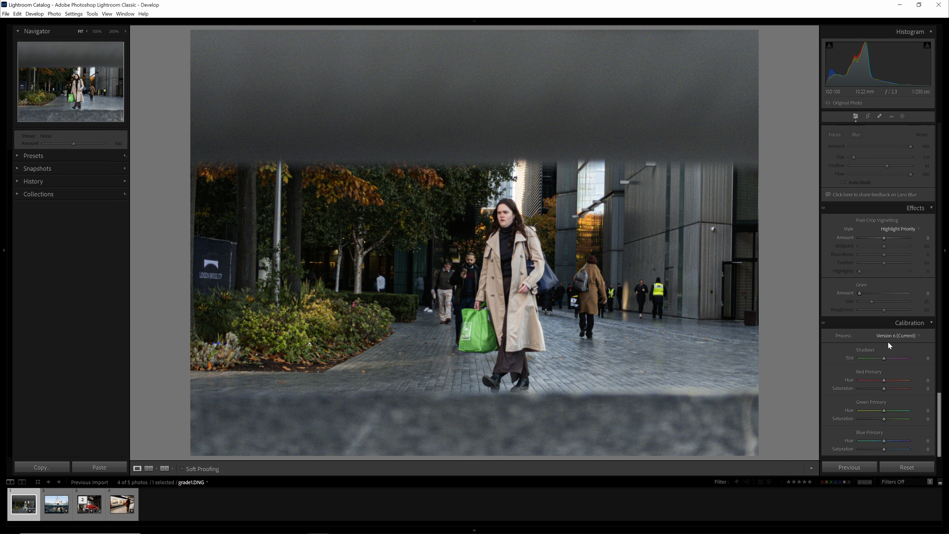
{"action": "scroll", "coordinate": [865, 371], "scroll_direction": "up", "scroll_amount": 10}
{"action": "scroll", "coordinate": [867, 371], "scroll_direction": "up", "scroll_amount": 6}
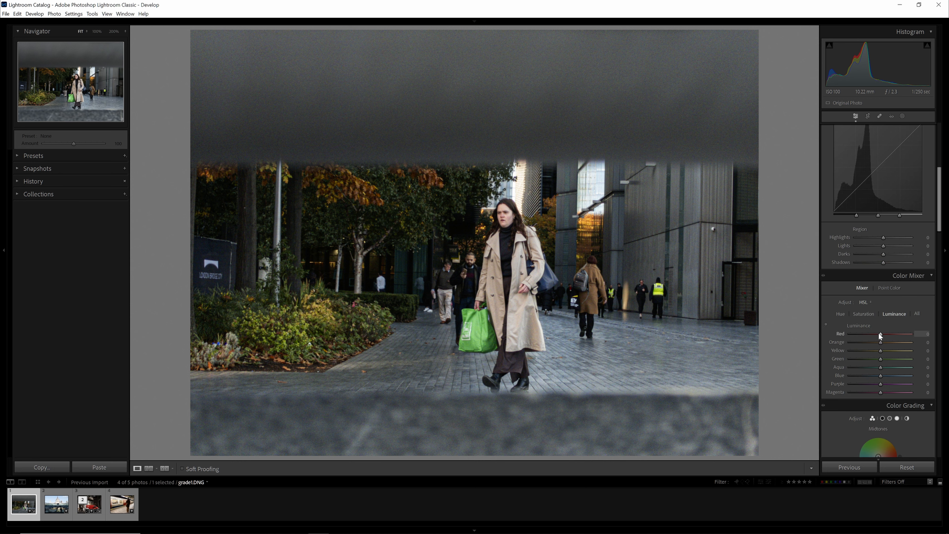
{"action": "scroll", "coordinate": [873, 375], "scroll_direction": "up", "scroll_amount": 3}
{"action": "scroll", "coordinate": [873, 375], "scroll_direction": "down", "scroll_amount": 18}
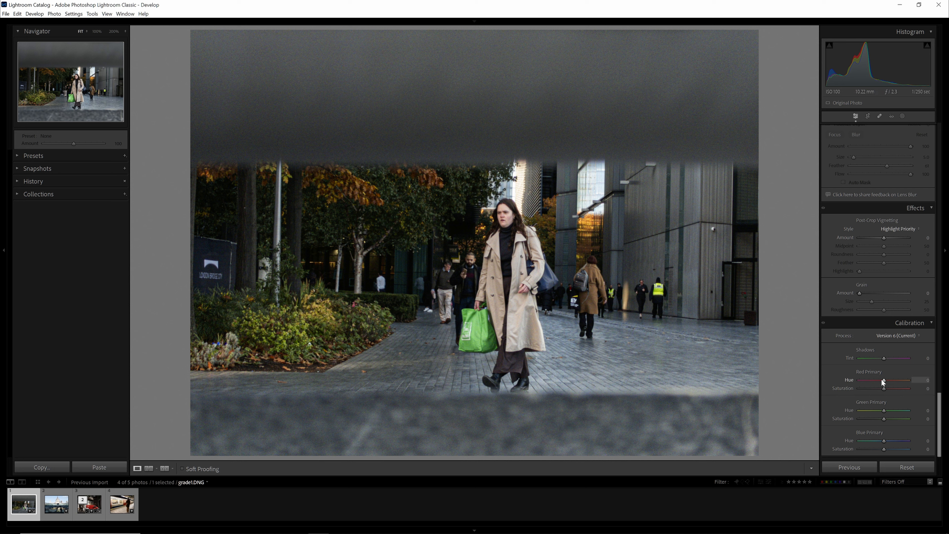
{"action": "left_click_drag", "start_coordinate": [884, 380], "coordinate": [948, 386]}
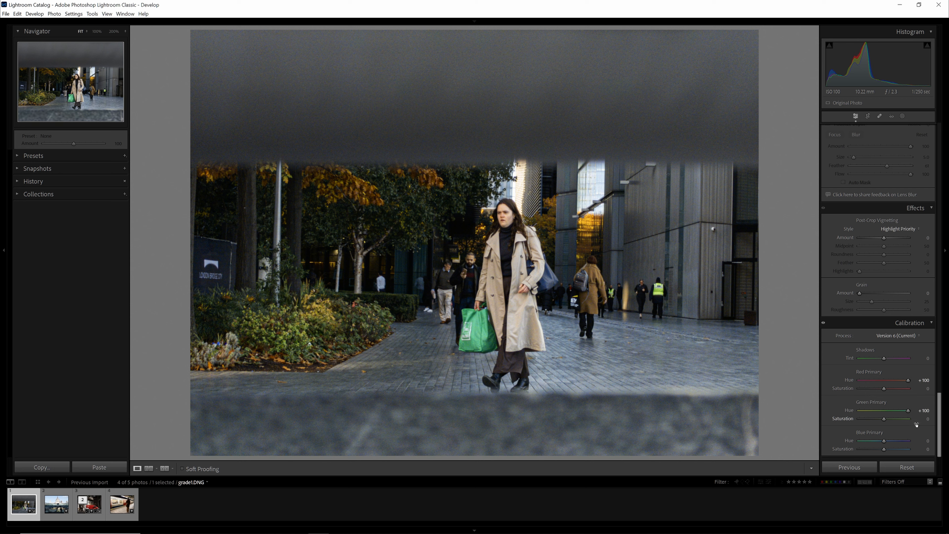
{"action": "left_click_drag", "start_coordinate": [884, 440], "coordinate": [857, 439]}
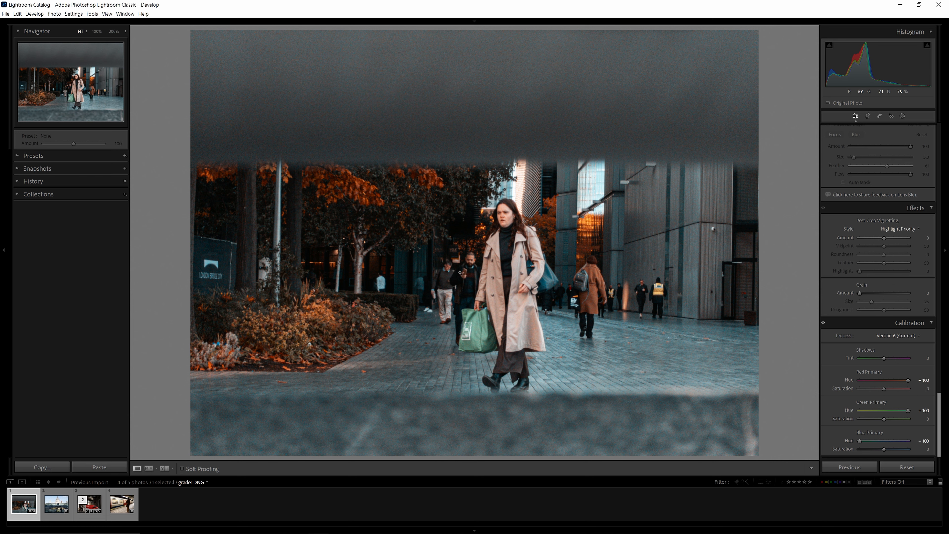
Step: Compare the color-graded photo with its unedited version several times
{"action": "key", "text": "backslash"}
{"action": "key", "text": "backslash"}
{"action": "key", "text": "backslash"}
{"action": "key", "text": "backslash"}
{"action": "key", "text": "backslash"}
{"action": "key", "text": "backslash"}
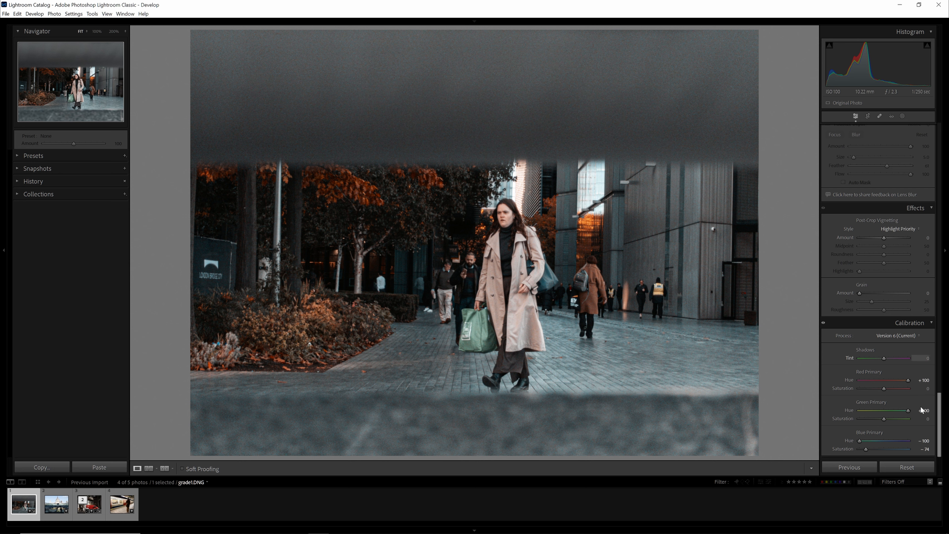
Step: Crop the photo tighter at its original aspect, trimming the blurred foreground and placing the trench coat woman near the right third
{"action": "scroll", "coordinate": [866, 243], "scroll_direction": "up", "scroll_amount": 20}
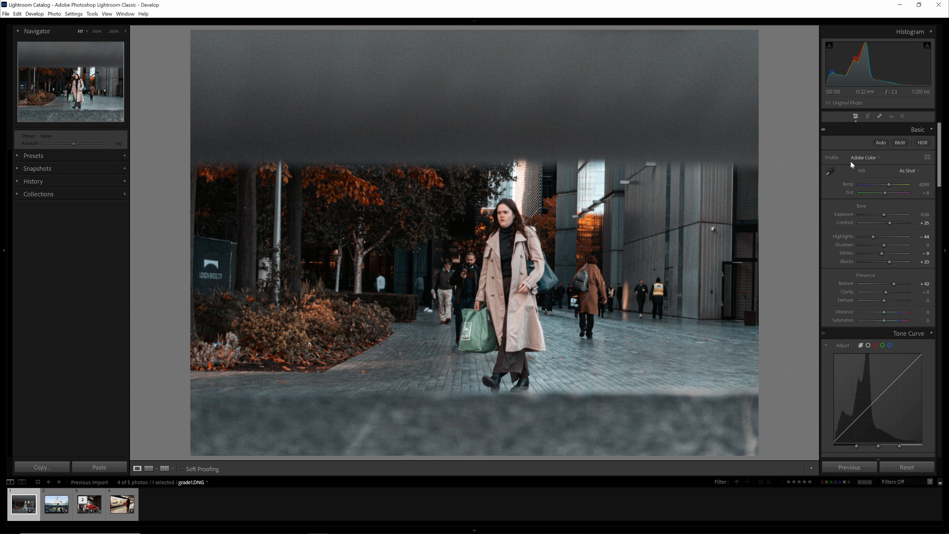
{"action": "left_click", "coordinate": [869, 116]}
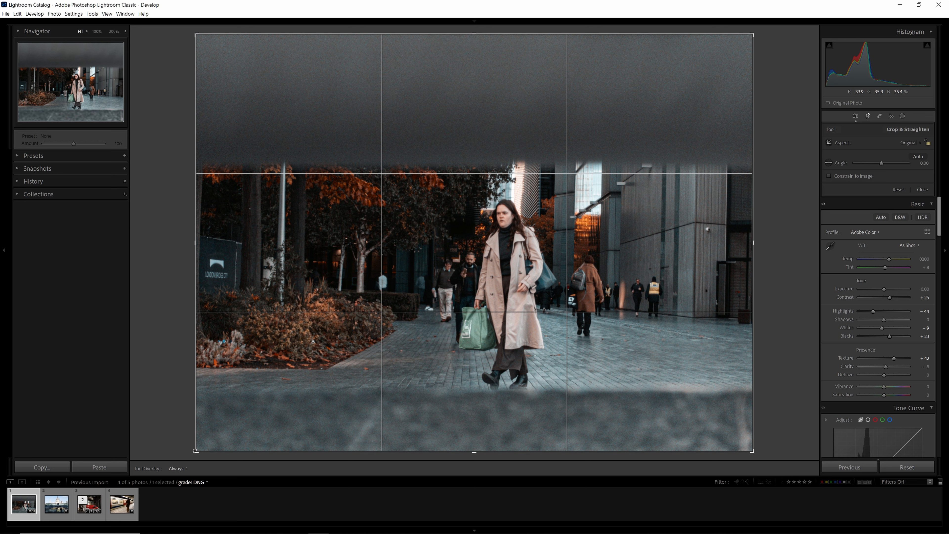
{"action": "left_click_drag", "start_coordinate": [195, 450], "coordinate": [247, 413]}
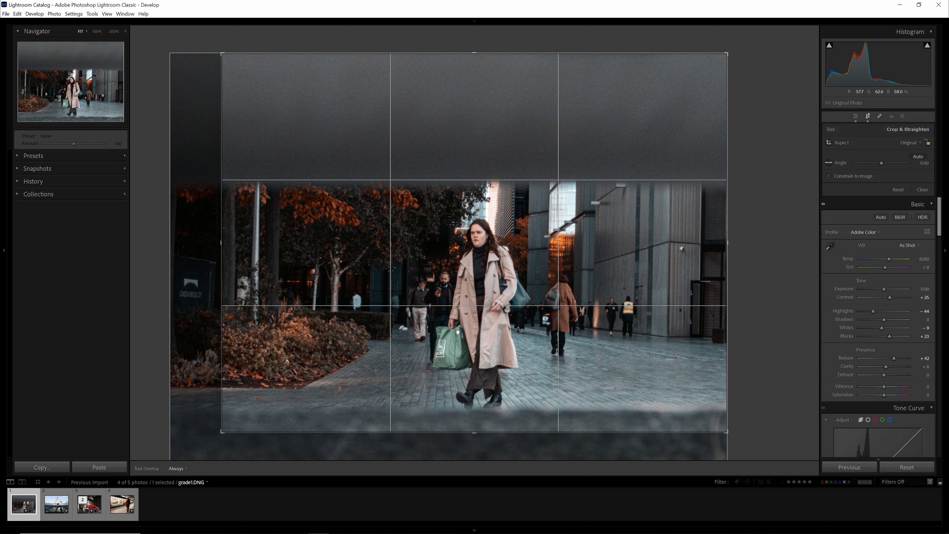
{"action": "left_click_drag", "start_coordinate": [457, 331], "coordinate": [470, 69]}
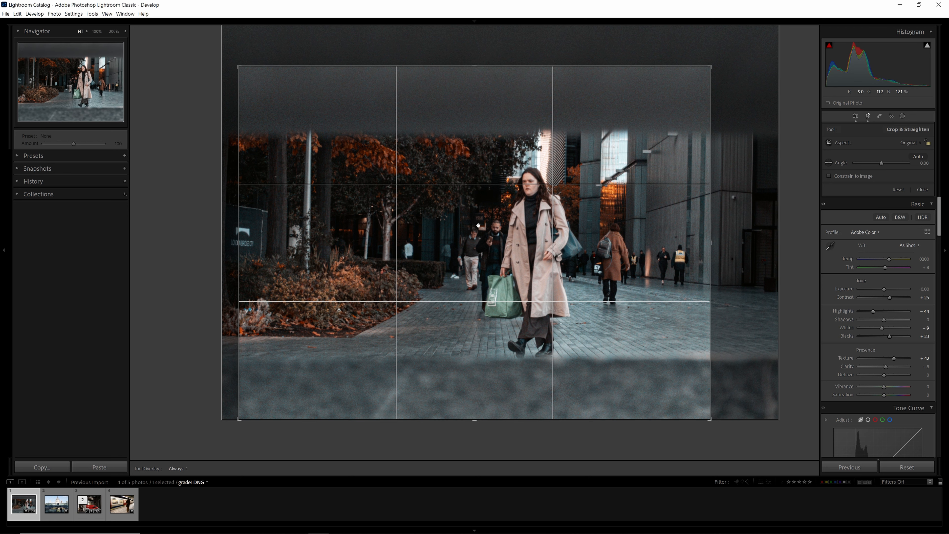
{"action": "left_click_drag", "start_coordinate": [465, 245], "coordinate": [505, 249]}
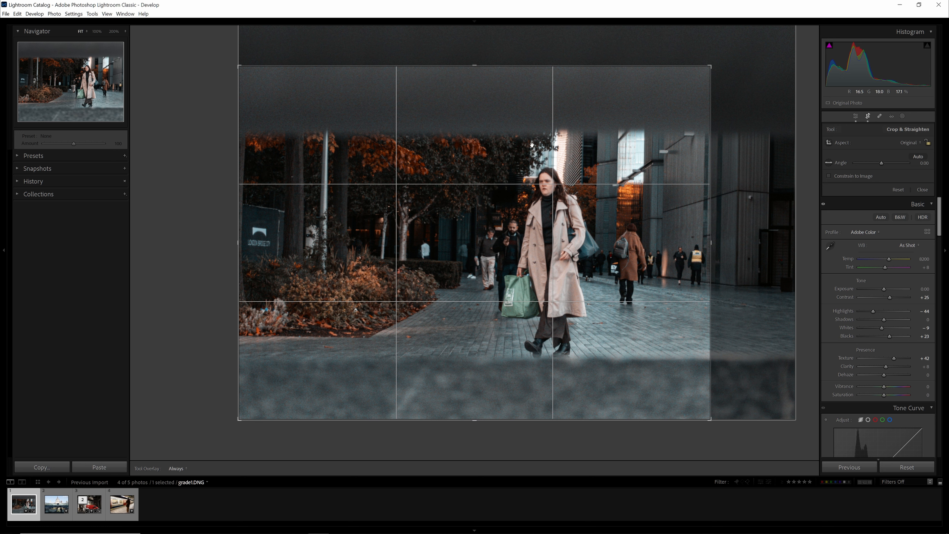
{"action": "mouse_move", "coordinate": [587, 246]}
{"action": "left_mouse_down"}
{"action": "mouse_move", "coordinate": [574, 246]}
{"action": "mouse_move", "coordinate": [588, 246]}
{"action": "left_mouse_up"}
{"action": "key", "text": "Return"}
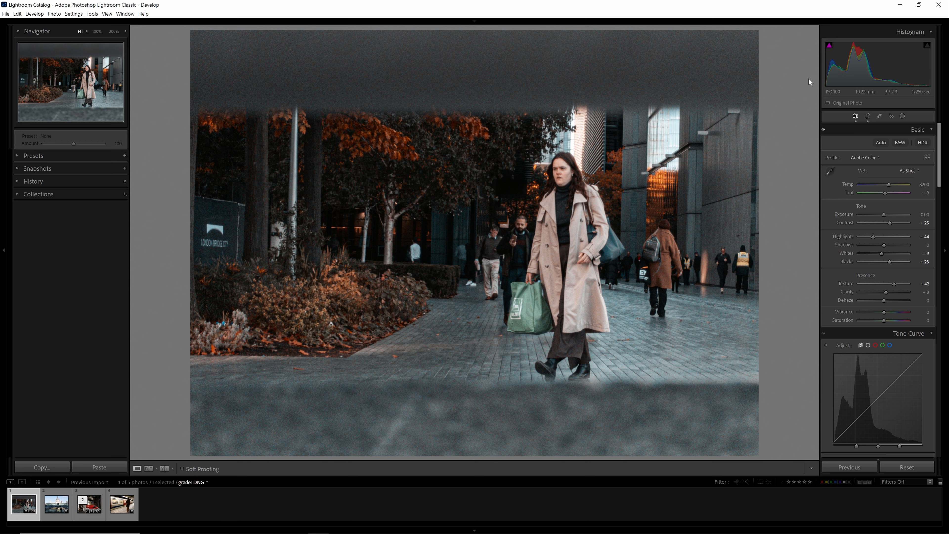
{"action": "left_click", "coordinate": [866, 116]}
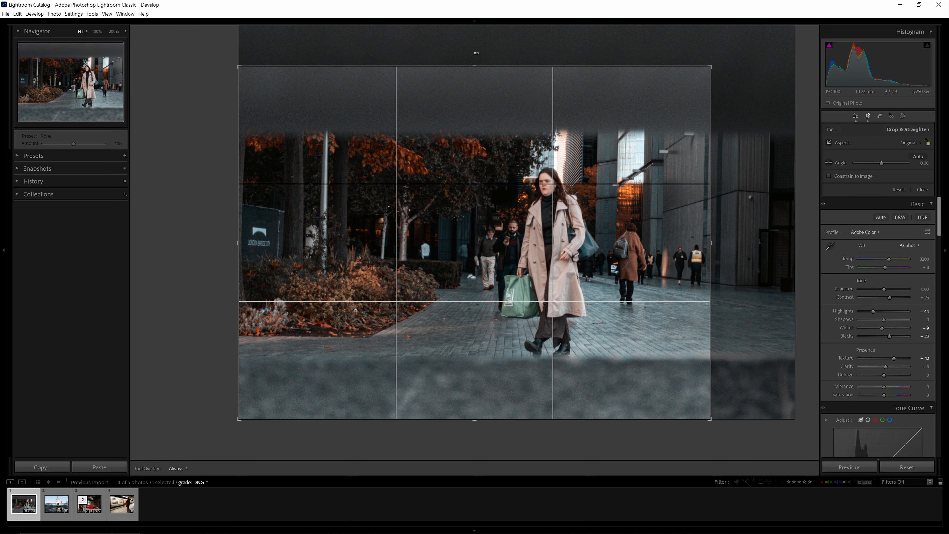
{"action": "left_click_drag", "start_coordinate": [475, 53], "coordinate": [476, 53]}
{"action": "key", "text": "Return"}
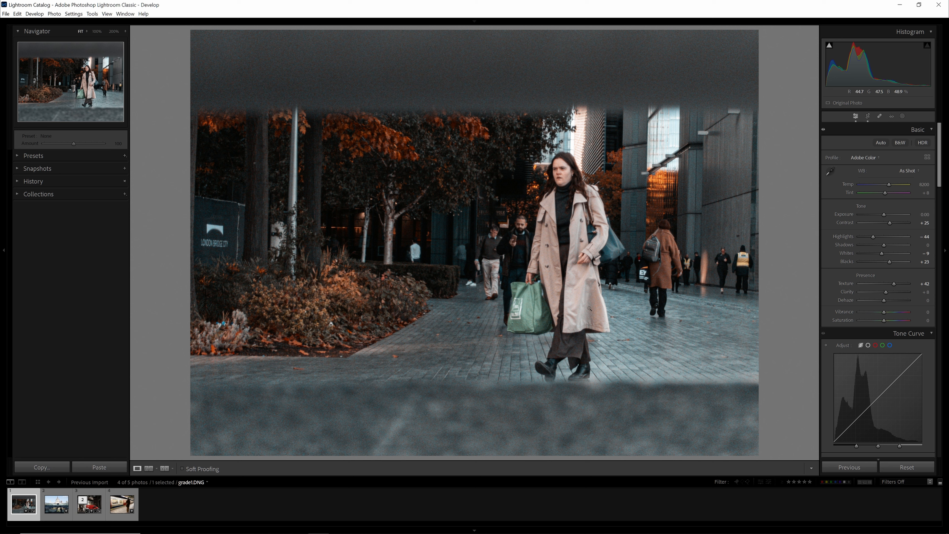
Step: Add a linear gradient mask rising from the photo's bottom edge over the blurred foreground and set its Exposure to -2.33
{"action": "left_click", "coordinate": [903, 116]}
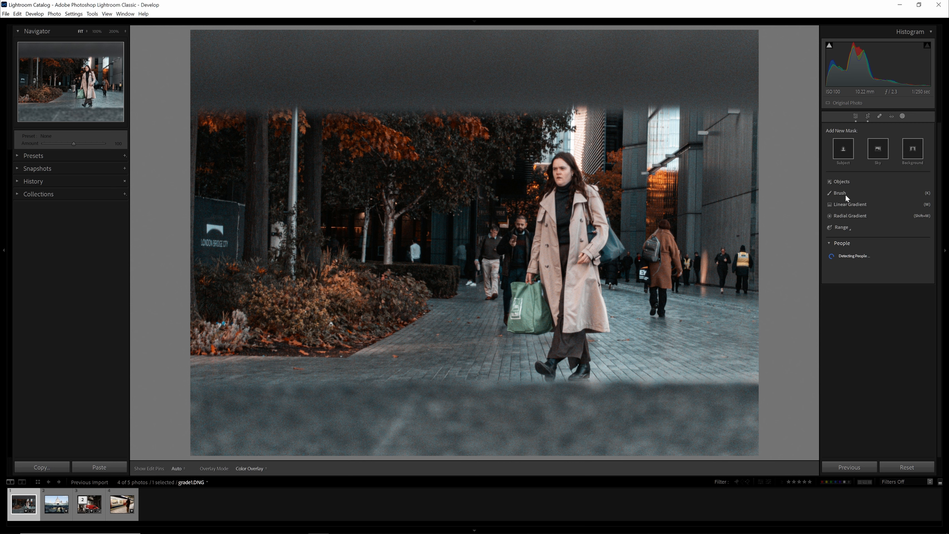
{"action": "left_click", "coordinate": [844, 203]}
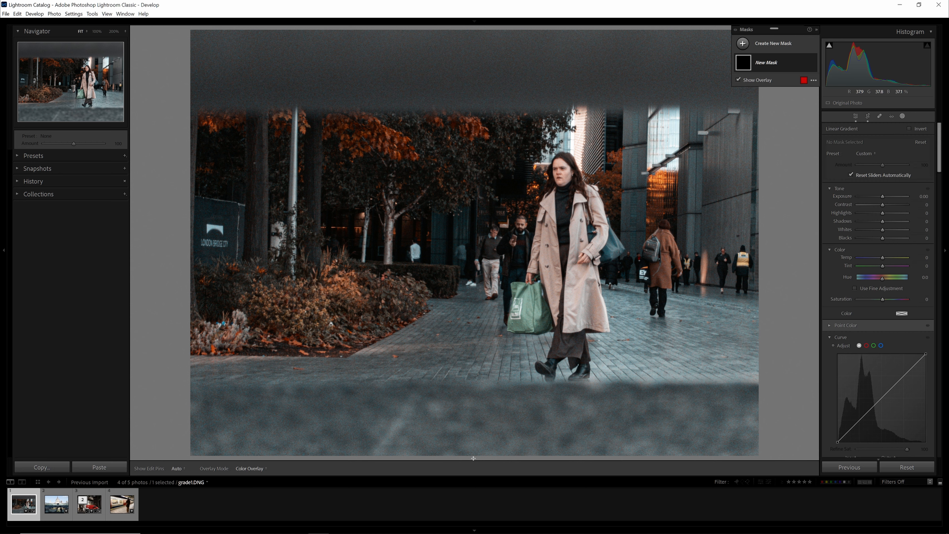
{"action": "left_click_drag", "start_coordinate": [477, 456], "coordinate": [479, 348]}
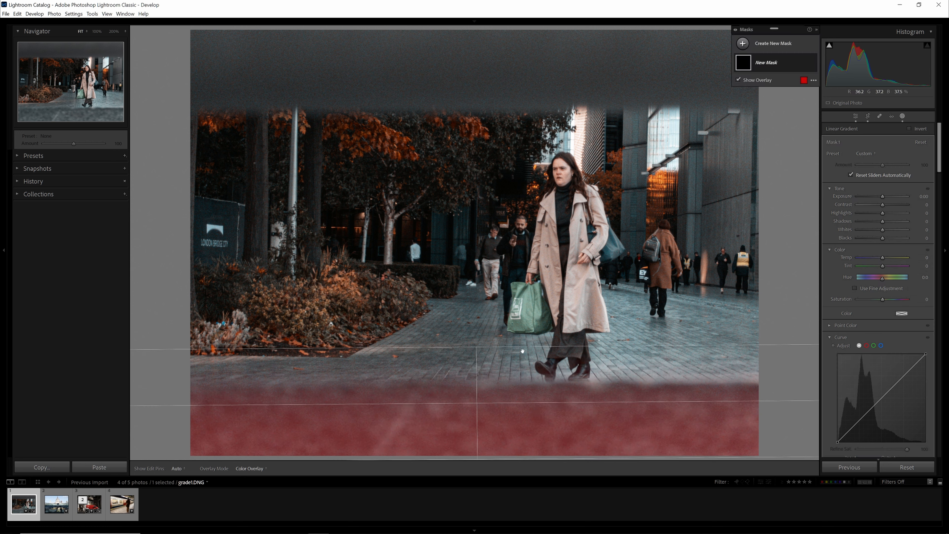
{"action": "left_click_drag", "start_coordinate": [883, 196], "coordinate": [869, 198]}
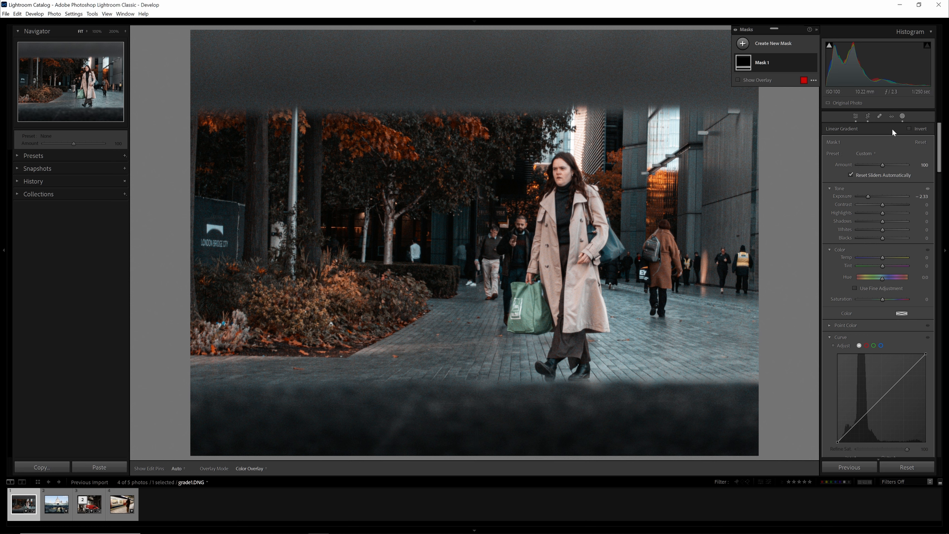
Step: Add a linear gradient mask down from the photo's top edge over the blurred band and set its Exposure to -1.97
{"action": "left_click", "coordinate": [762, 43]}
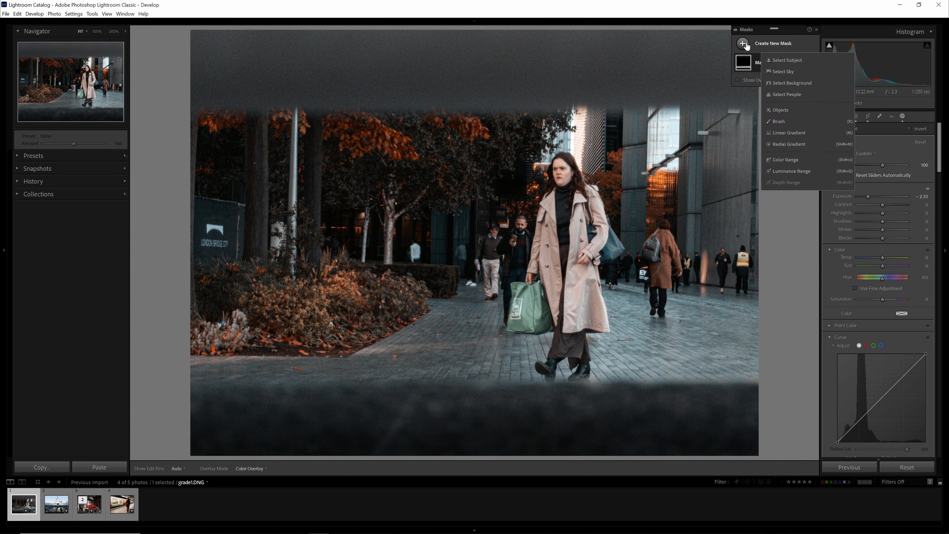
{"action": "left_click", "coordinate": [783, 133]}
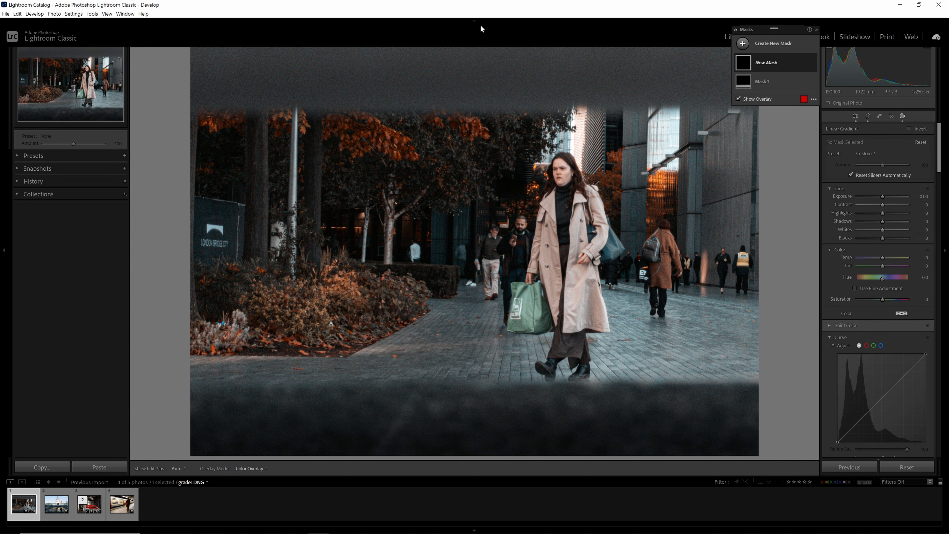
{"action": "left_click_drag", "start_coordinate": [488, 27], "coordinate": [487, 136]}
{"action": "left_click_drag", "start_coordinate": [882, 196], "coordinate": [869, 199]}
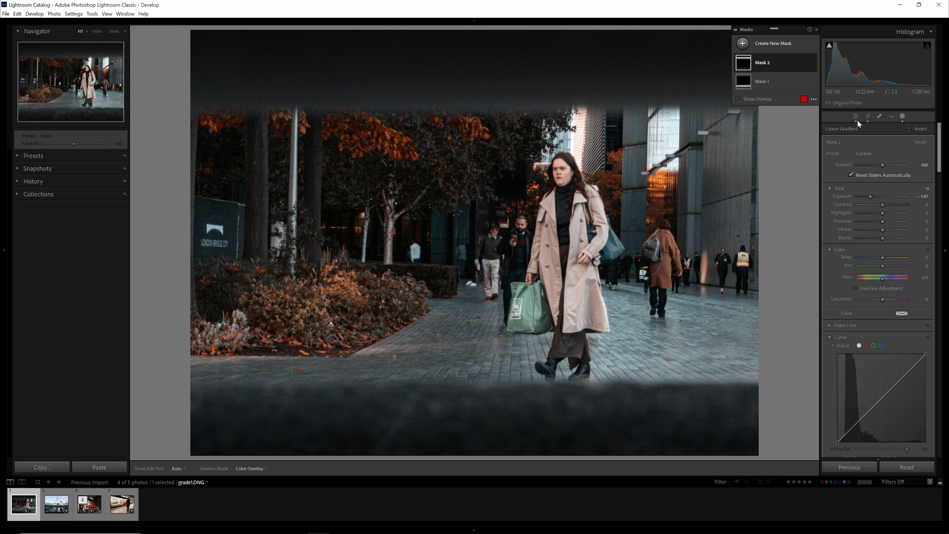
Step: Add a linear gradient mask from the photo's right edge to the woman, set its Exposure to -1.06 and finish masking
{"action": "left_click", "coordinate": [743, 44]}
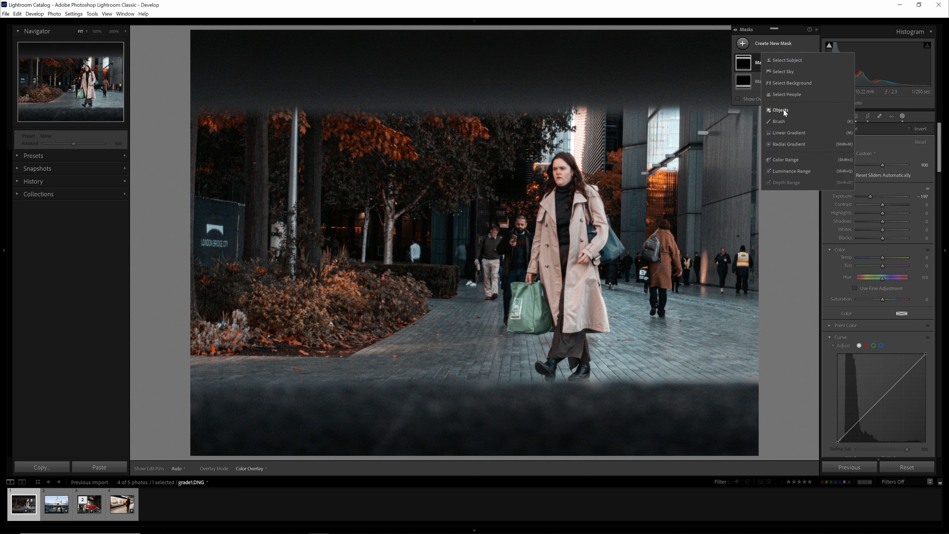
{"action": "left_click", "coordinate": [781, 132]}
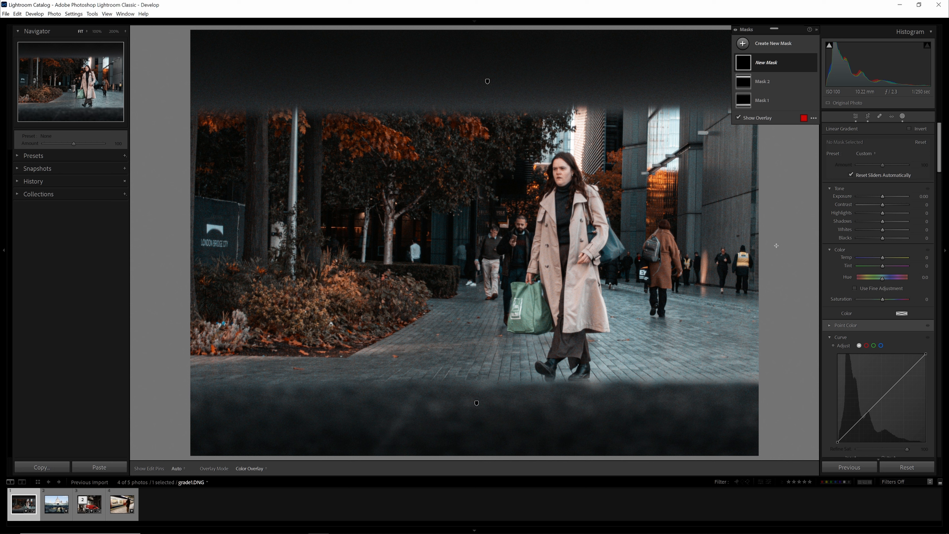
{"action": "left_click_drag", "start_coordinate": [777, 245], "coordinate": [559, 246]}
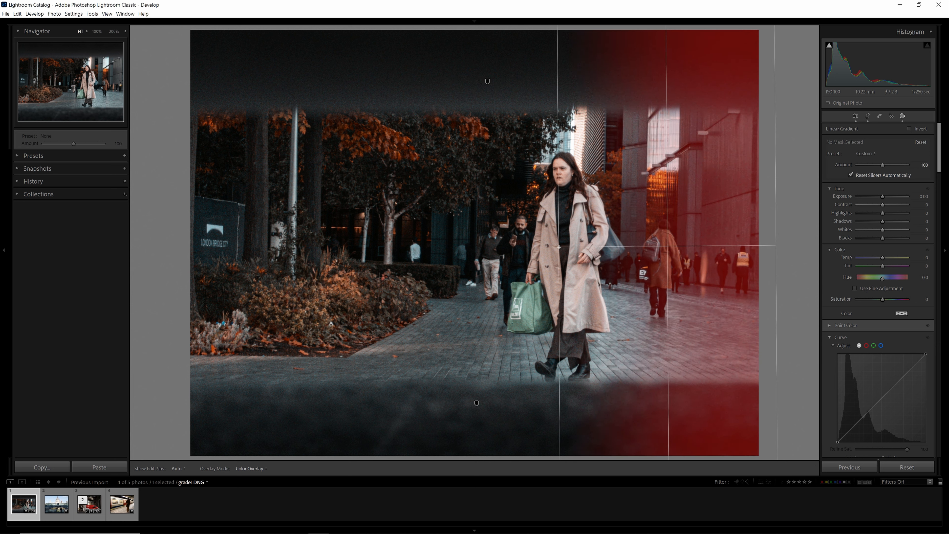
{"action": "left_click_drag", "start_coordinate": [880, 196], "coordinate": [874, 195]}
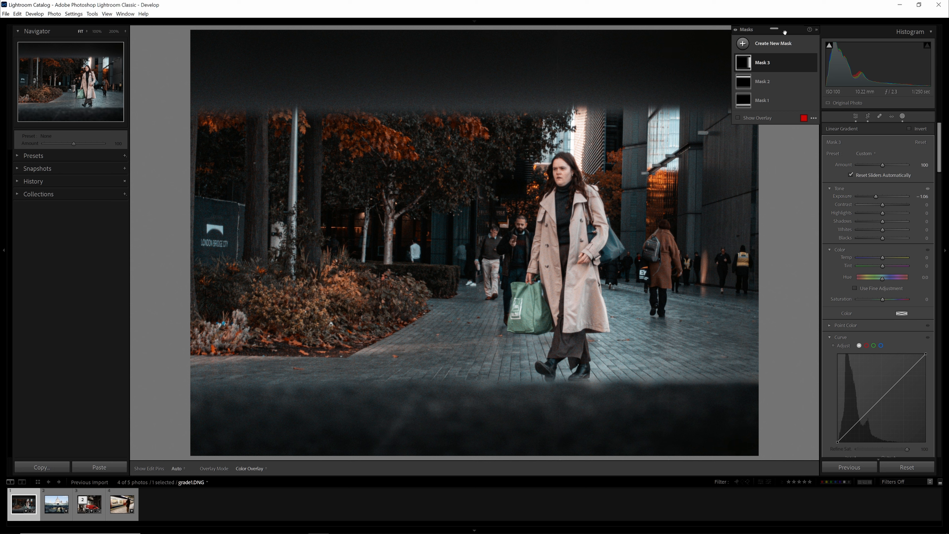
{"action": "left_click", "coordinate": [903, 115]}
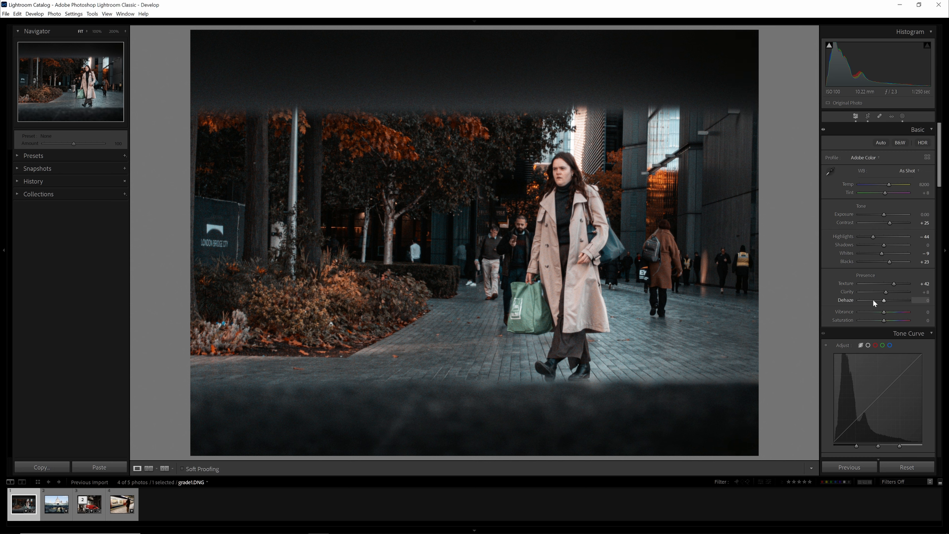
Step: Darken the photo's edges with a post-crop vignette Amount of -22
{"action": "scroll", "coordinate": [873, 298], "scroll_direction": "down", "scroll_amount": 15}
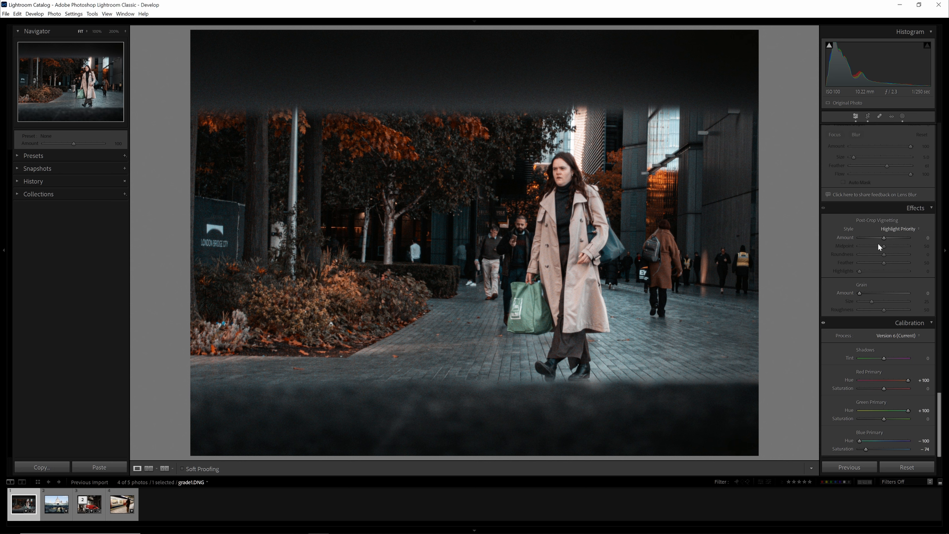
{"action": "left_click_drag", "start_coordinate": [883, 238], "coordinate": [876, 238]}
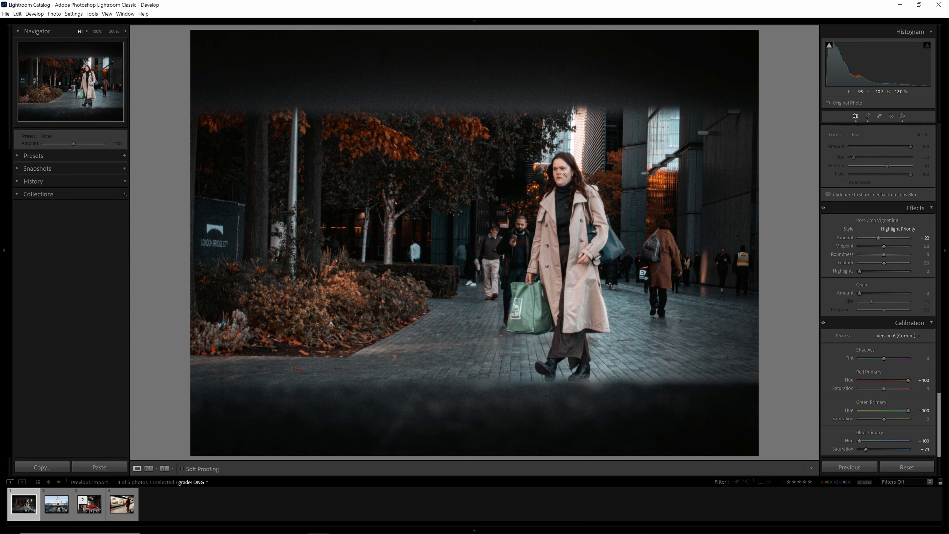
{"action": "left_click", "coordinate": [563, 269]}
{"action": "left_click", "coordinate": [563, 269]}
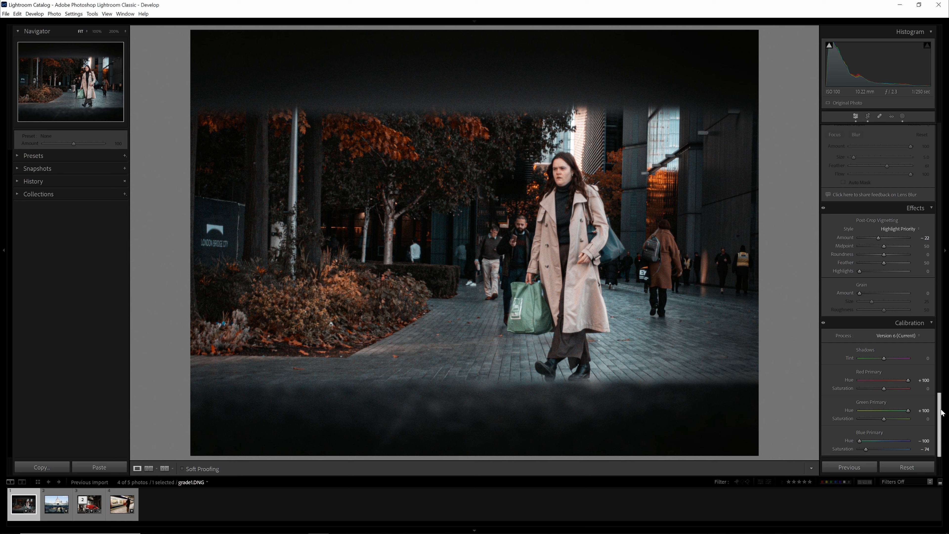
Step: Look through the red, green and blue channel tone curves, ending on the combined point curve
{"action": "left_click_drag", "start_coordinate": [942, 413], "coordinate": [948, 182]}
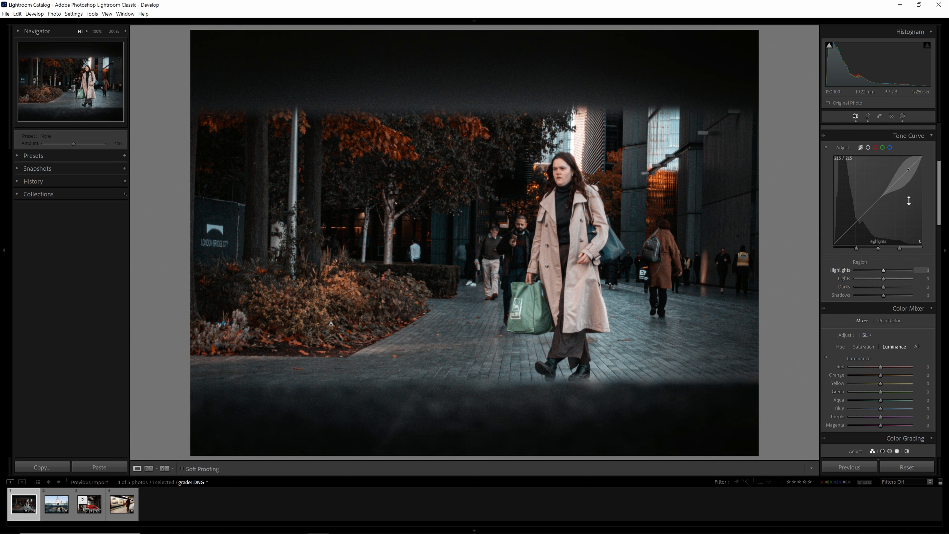
{"action": "scroll", "coordinate": [938, 204], "scroll_direction": "up", "scroll_amount": 3}
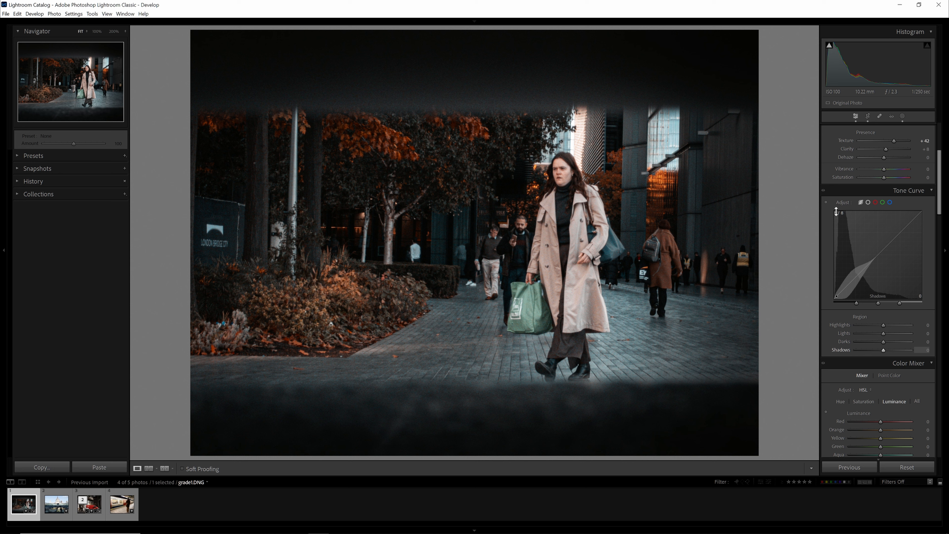
{"action": "left_click", "coordinate": [875, 203]}
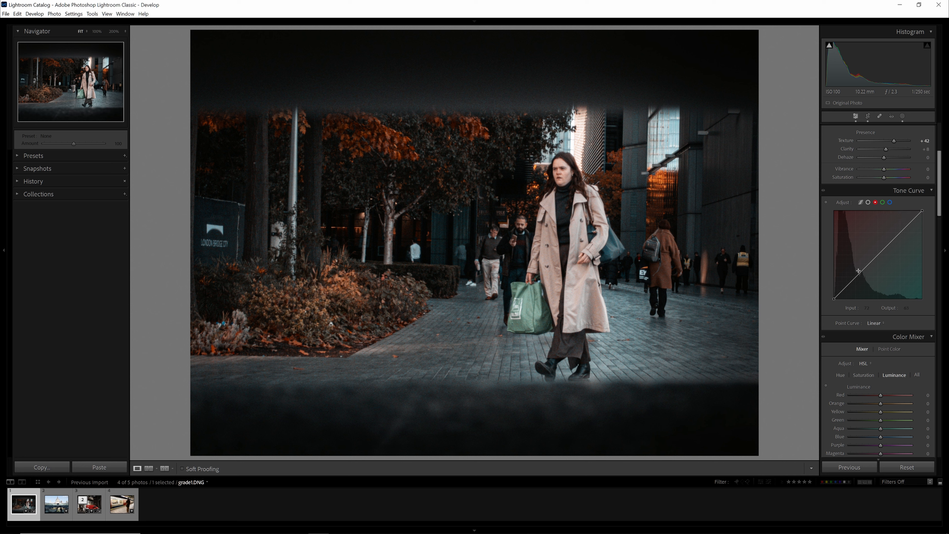
{"action": "left_click", "coordinate": [883, 202]}
{"action": "left_click", "coordinate": [890, 202]}
{"action": "left_click", "coordinate": [876, 202]}
{"action": "left_click", "coordinate": [869, 202]}
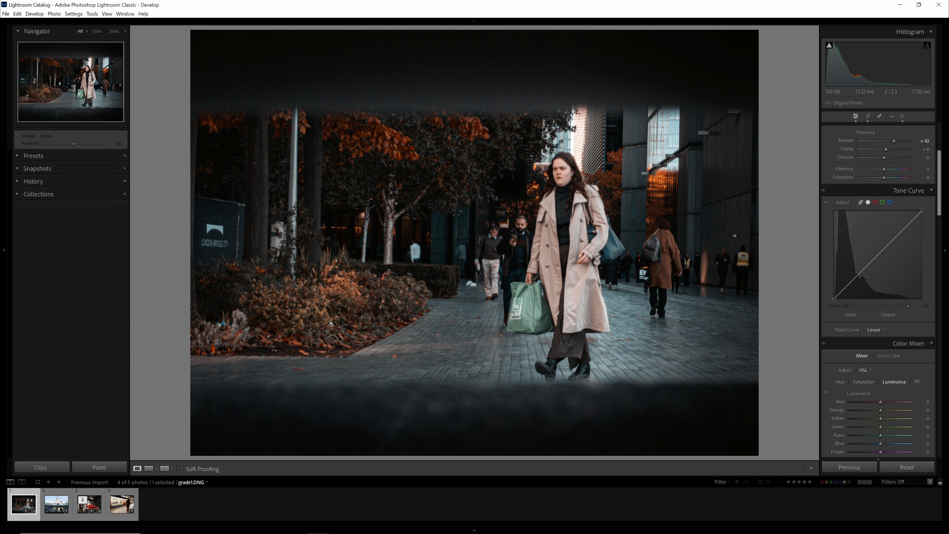
Step: Add shadow, midtone and highlight points to the point curve and lift its black point to Output 26
{"action": "left_click", "coordinate": [856, 276]}
{"action": "left_click", "coordinate": [878, 255]}
{"action": "left_click", "coordinate": [900, 233]}
{"action": "left_click_drag", "start_coordinate": [834, 299], "coordinate": [826, 281]}
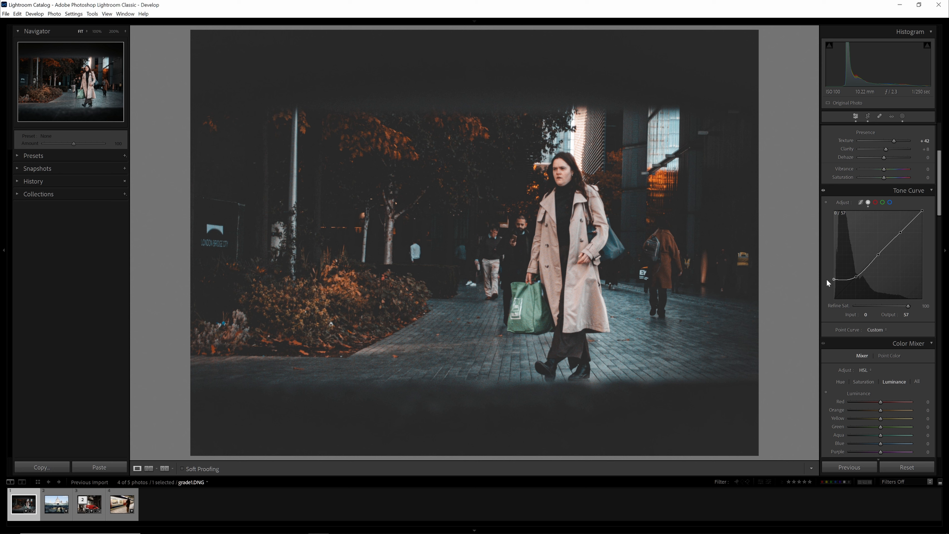
{"action": "left_click_drag", "start_coordinate": [827, 283], "coordinate": [820, 294]}
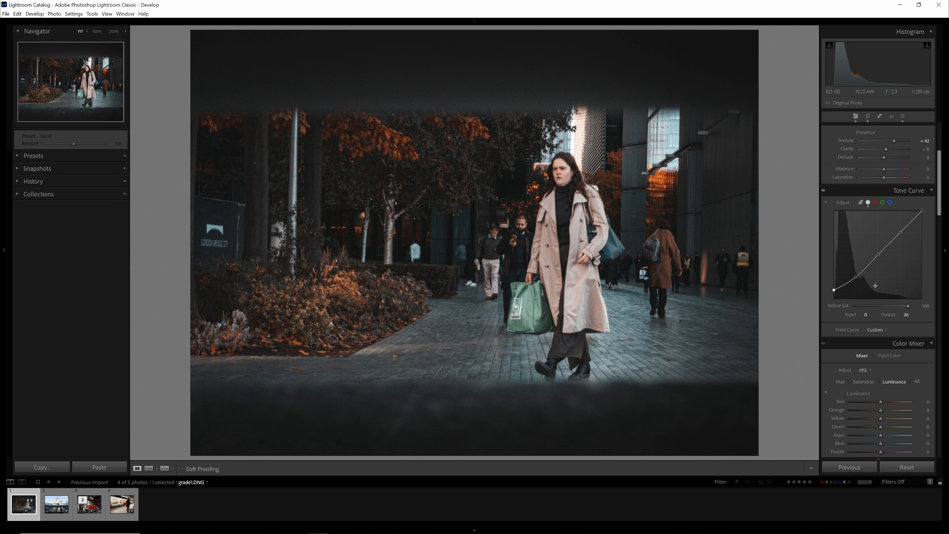
Step: Shape the point curve by moving the shadow point to 59/68 and the highlight point to 185/192
{"action": "left_click_drag", "start_coordinate": [858, 276], "coordinate": [854, 275]}
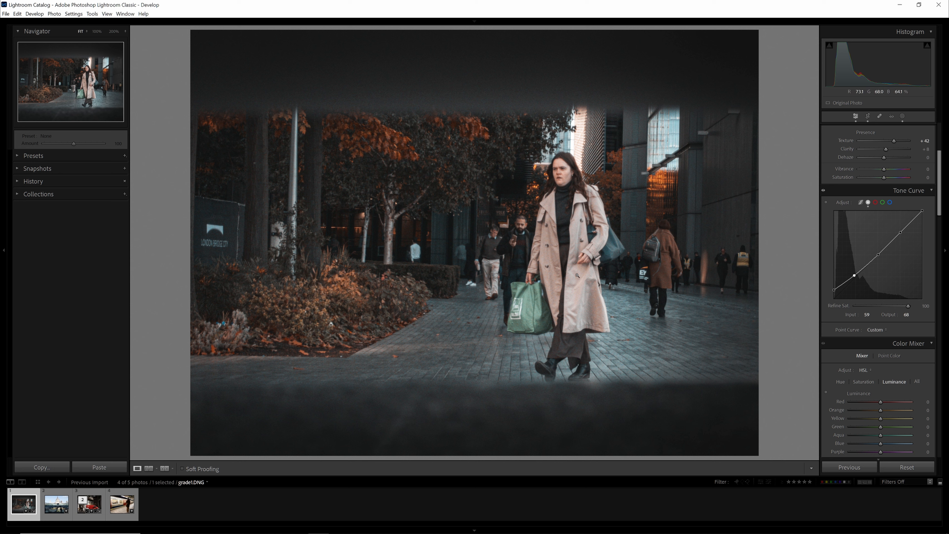
{"action": "left_click", "coordinate": [878, 256]}
{"action": "left_click_drag", "start_coordinate": [901, 233], "coordinate": [898, 231]}
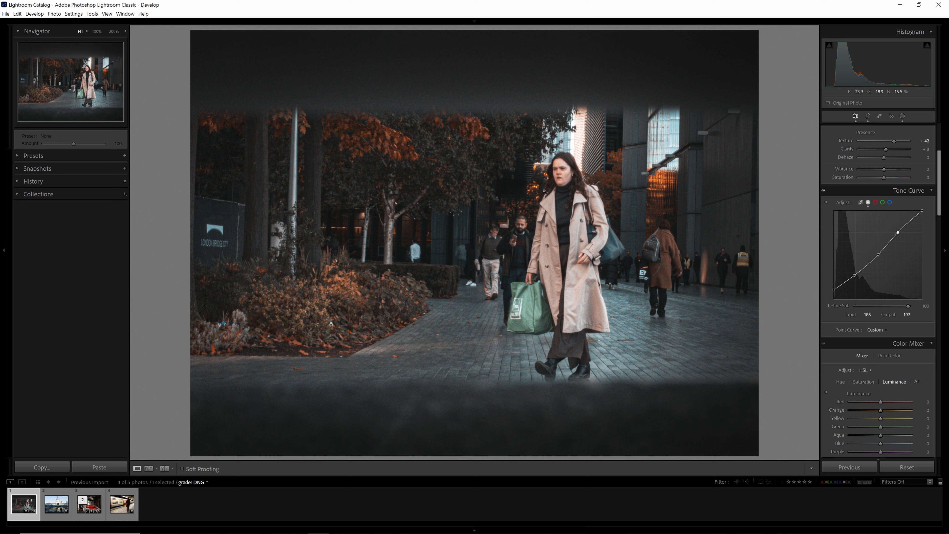
Step: Compare the photo with and without the tone curve several times, leaving the curve enabled
{"action": "left_click", "coordinate": [824, 191]}
{"action": "left_click", "coordinate": [823, 191]}
{"action": "left_click", "coordinate": [823, 191]}
{"action": "left_click", "coordinate": [824, 191]}
{"action": "left_click", "coordinate": [823, 192]}
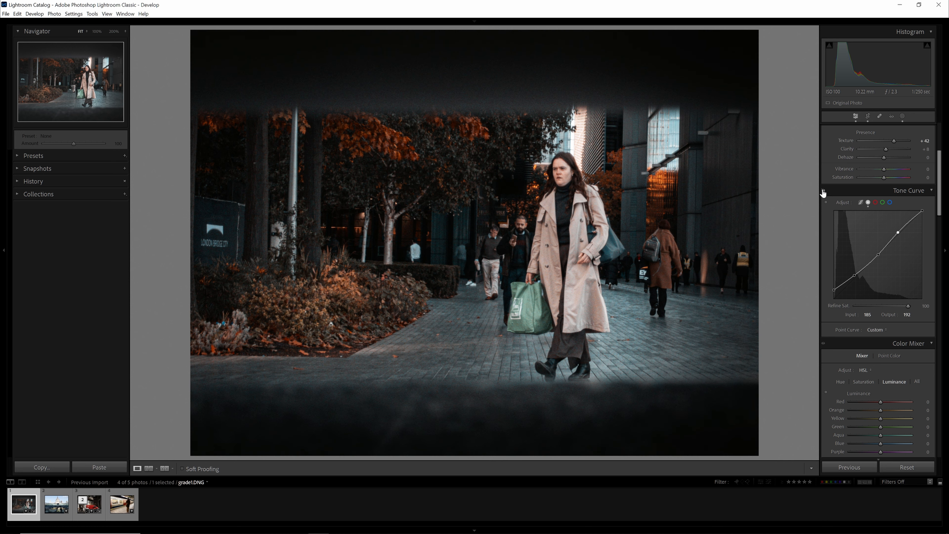
{"action": "left_click", "coordinate": [823, 191]}
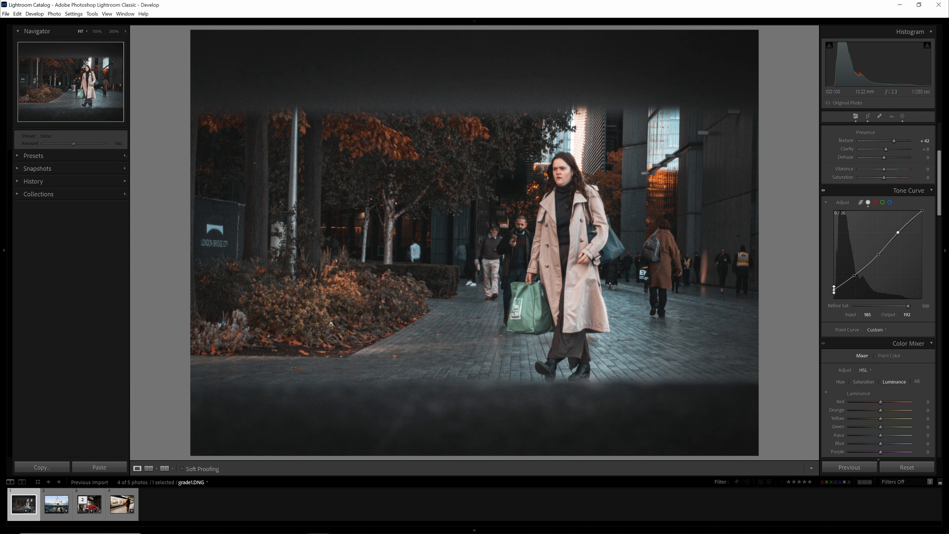
{"action": "left_click", "coordinate": [823, 192]}
{"action": "left_click", "coordinate": [823, 192]}
{"action": "left_click", "coordinate": [823, 192]}
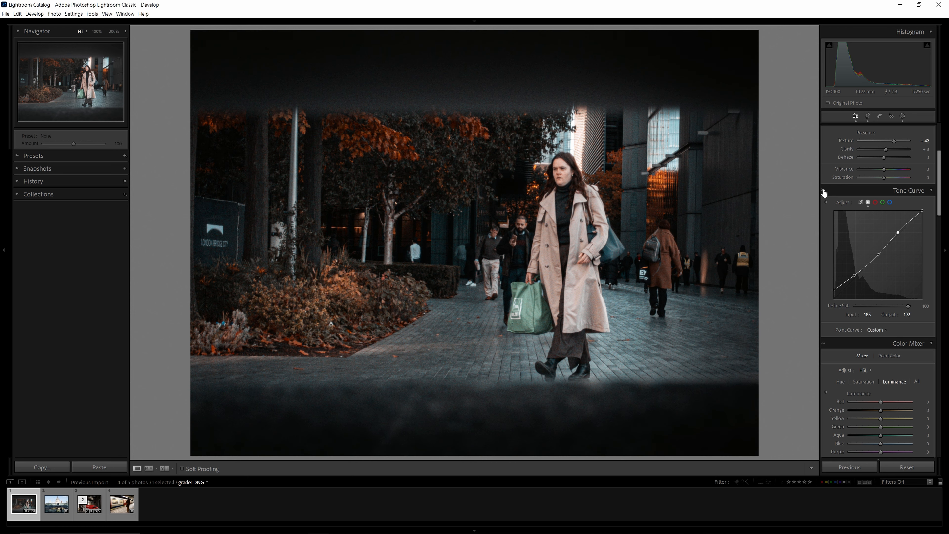
{"action": "left_click", "coordinate": [824, 191]}
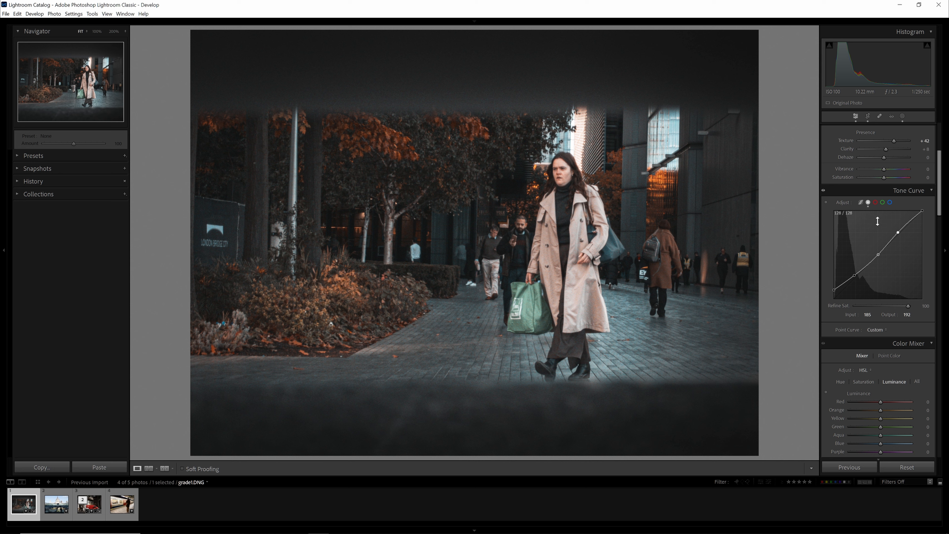
Step: Show the hue, saturation and luminance sliders all together in the Color Mixer
{"action": "scroll", "coordinate": [856, 299], "scroll_direction": "down", "scroll_amount": 3}
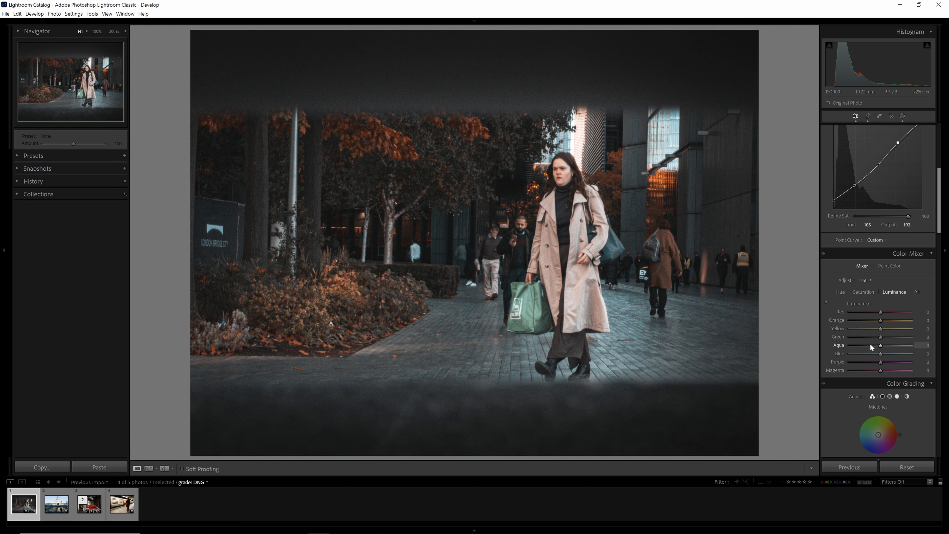
{"action": "scroll", "coordinate": [864, 354], "scroll_direction": "down", "scroll_amount": 3}
{"action": "scroll", "coordinate": [868, 344], "scroll_direction": "up", "scroll_amount": 3}
{"action": "left_click", "coordinate": [892, 292]}
{"action": "scroll", "coordinate": [890, 302], "scroll_direction": "down", "scroll_amount": 6}
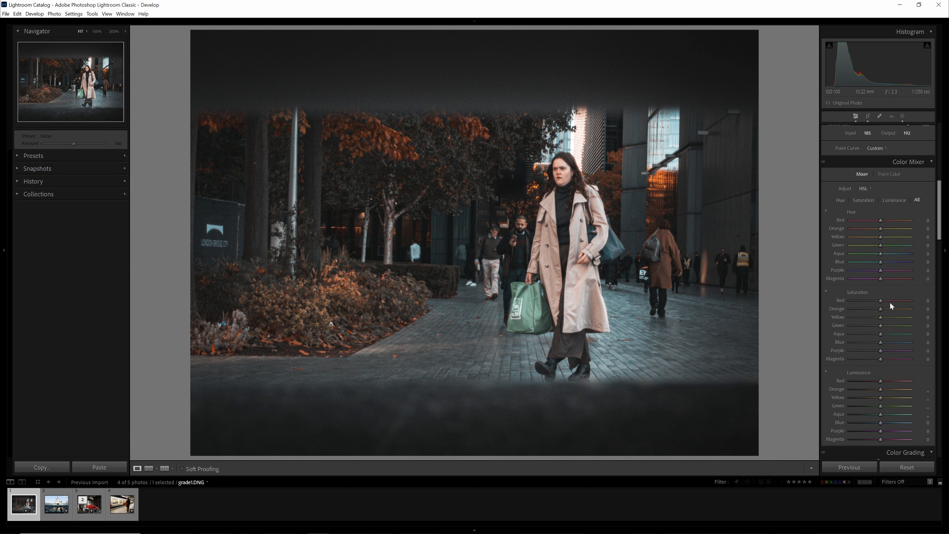
Step: Add shadow, midtone and highlight points along the diagonal of the red channel's tone curve
{"action": "scroll", "coordinate": [888, 305], "scroll_direction": "up", "scroll_amount": 8}
{"action": "scroll", "coordinate": [871, 299], "scroll_direction": "up", "scroll_amount": 3}
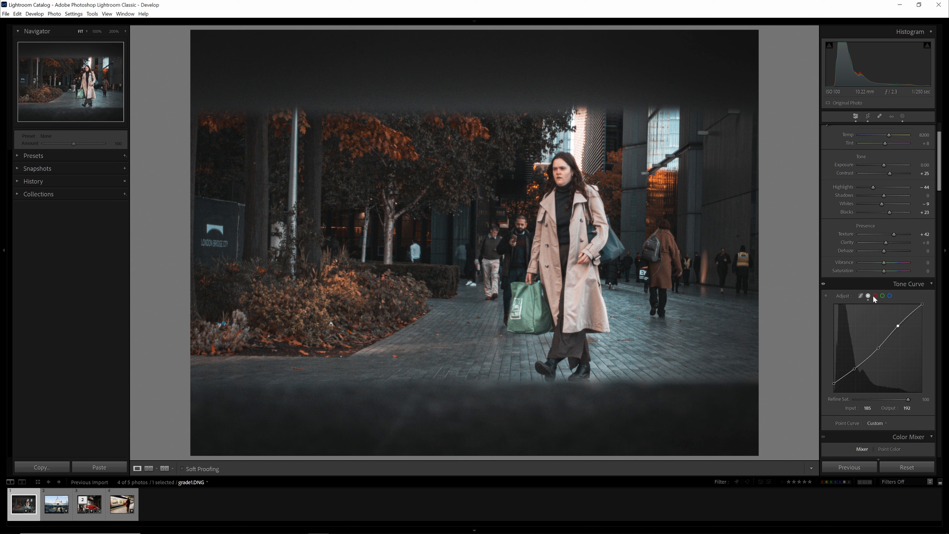
{"action": "left_click", "coordinate": [876, 297]}
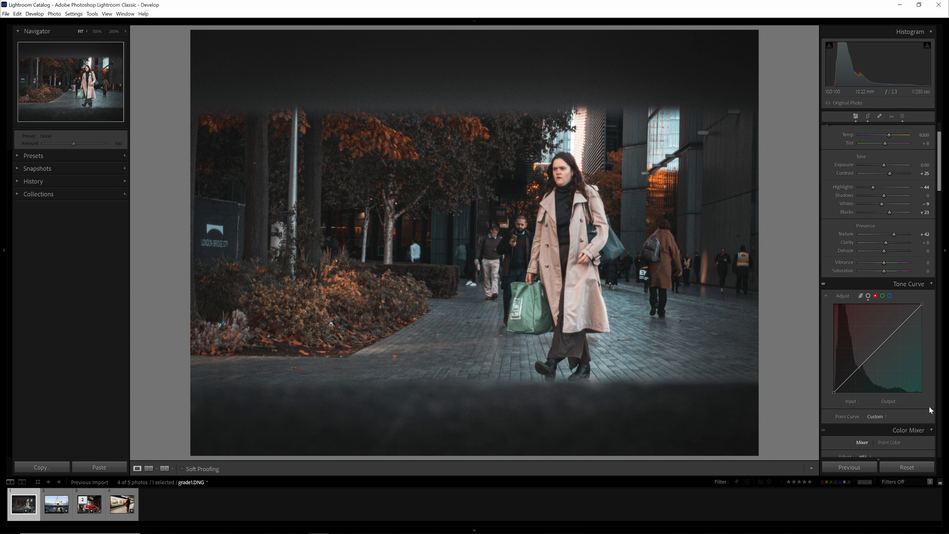
{"action": "left_click", "coordinate": [882, 295]}
{"action": "left_click", "coordinate": [876, 296]}
{"action": "left_click", "coordinate": [855, 372]}
{"action": "left_click", "coordinate": [878, 348]}
{"action": "left_click", "coordinate": [900, 327]}
Step: Lower the red curve's shadow point to about 50/34 to shift the dark areas toward teal
{"action": "left_click", "coordinate": [855, 372]}
{"action": "left_click_drag", "start_coordinate": [856, 375], "coordinate": [851, 369]}
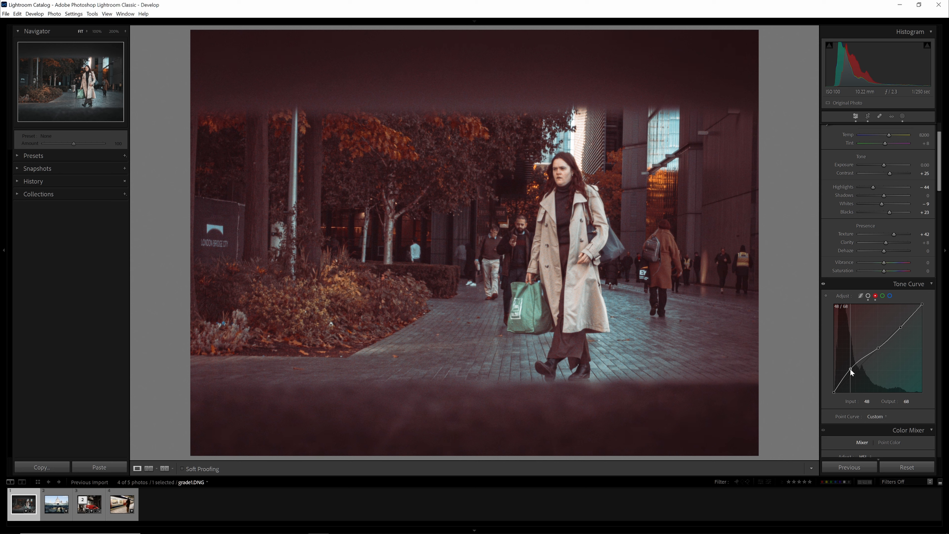
{"action": "left_click_drag", "start_coordinate": [850, 372], "coordinate": [851, 379]}
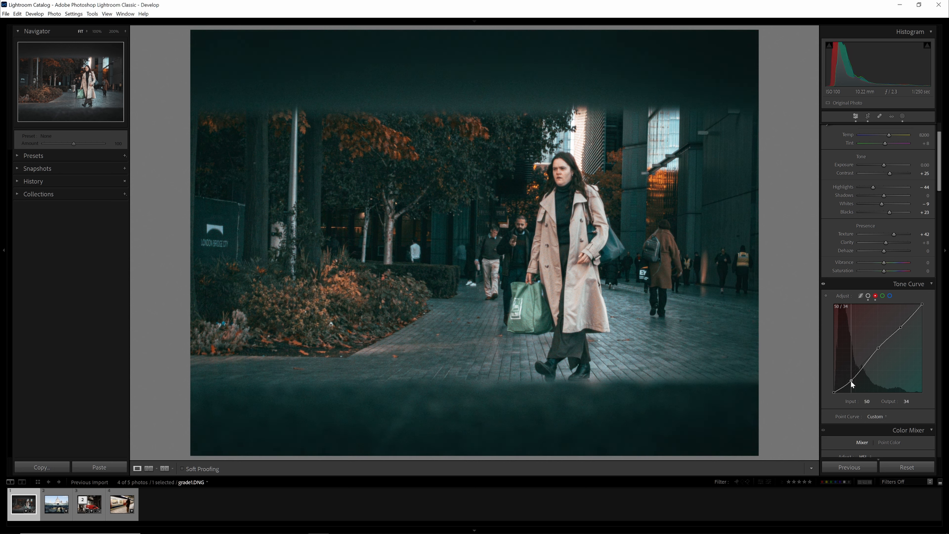
{"action": "left_click_drag", "start_coordinate": [851, 380], "coordinate": [850, 380]}
Step: Move the red curve's highlight point to about 224/223, keeping the midtone point at 128/128
{"action": "left_click", "coordinate": [878, 348]}
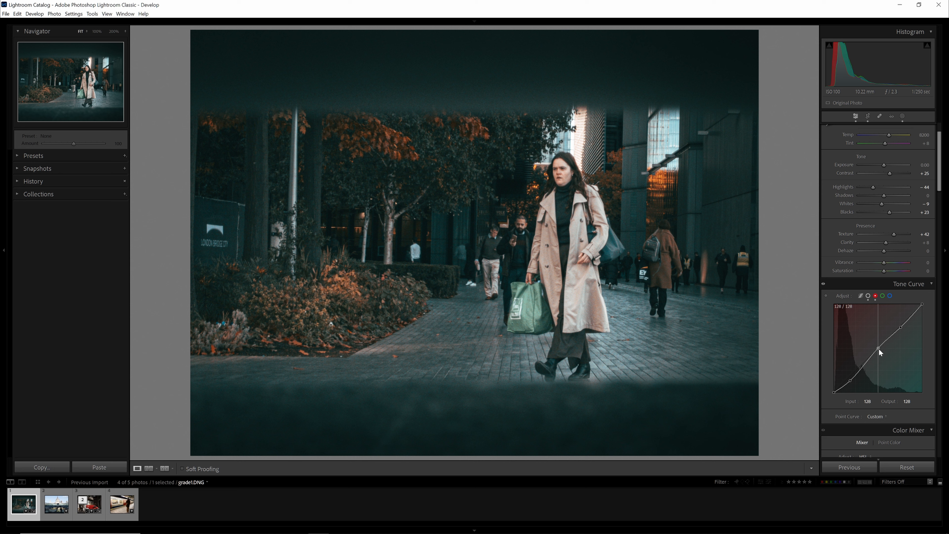
{"action": "left_click", "coordinate": [900, 327]}
{"action": "left_click_drag", "start_coordinate": [901, 327], "coordinate": [905, 323]}
{"action": "left_click_drag", "start_coordinate": [906, 320], "coordinate": [910, 315]}
{"action": "left_click_drag", "start_coordinate": [910, 316], "coordinate": [911, 322]}
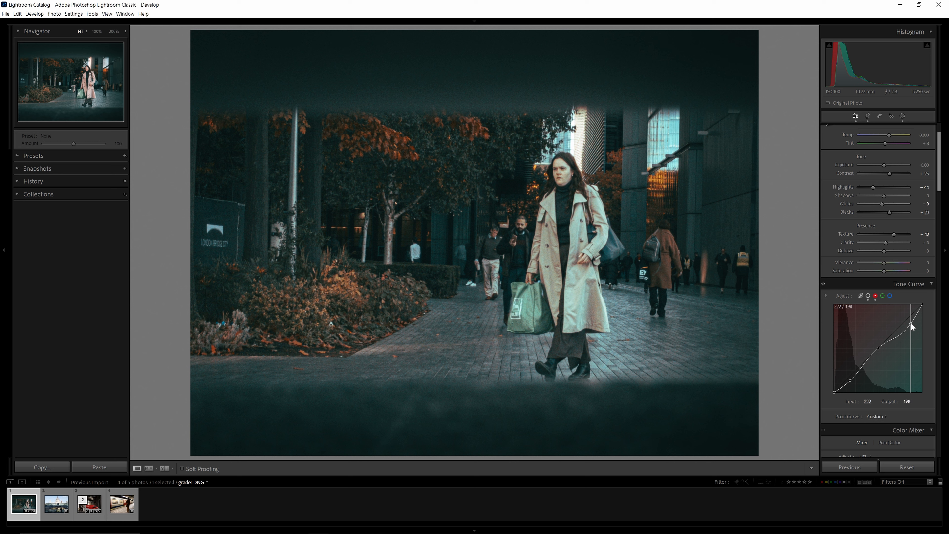
{"action": "left_click_drag", "start_coordinate": [912, 324], "coordinate": [912, 314]}
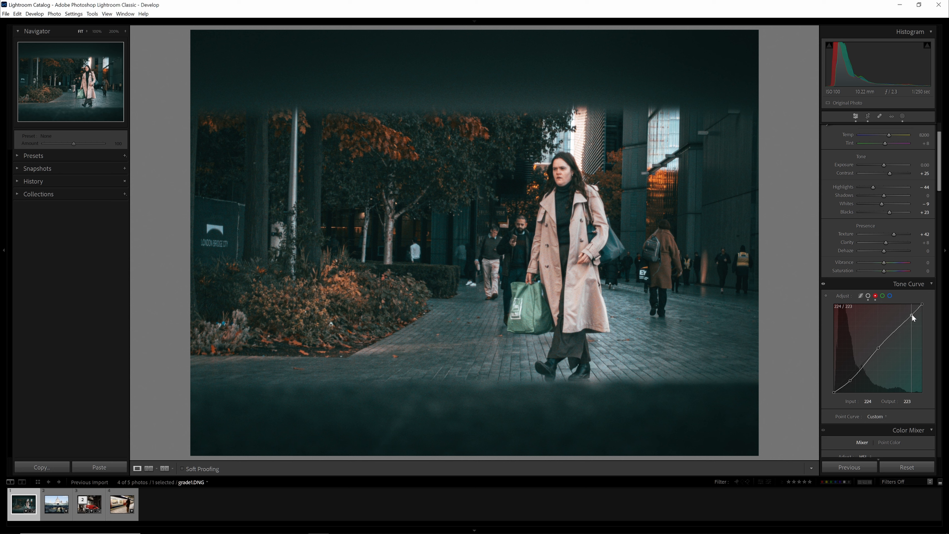
{"action": "left_click_drag", "start_coordinate": [912, 314], "coordinate": [910, 314]}
Step: Add shadow, midtone and highlight points along the diagonal of the green channel's tone curve
{"action": "left_click", "coordinate": [882, 296]}
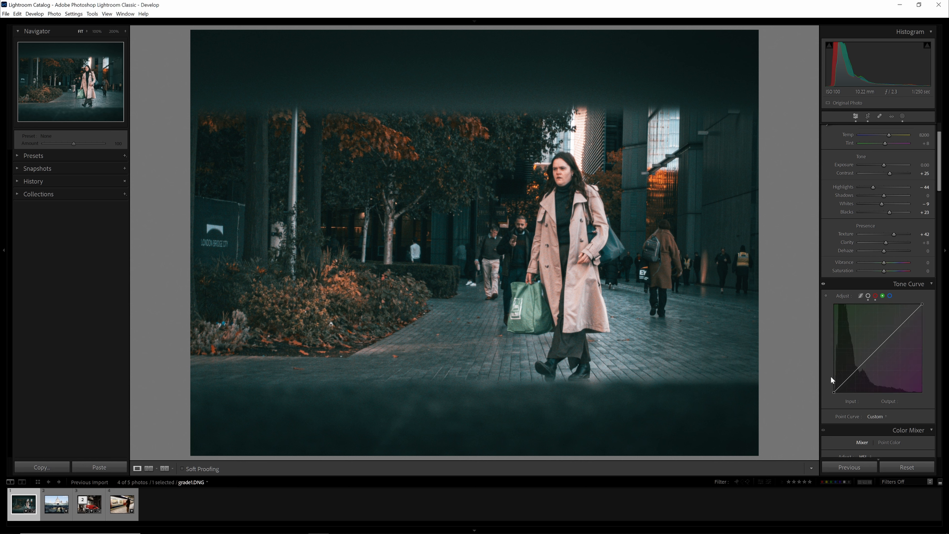
{"action": "left_click", "coordinate": [856, 370]}
{"action": "left_click", "coordinate": [878, 348]}
{"action": "left_click", "coordinate": [901, 327]}
Step: Lower the green curve's shadow point to about 47/36
{"action": "left_click", "coordinate": [855, 371]}
{"action": "left_click_drag", "start_coordinate": [855, 372], "coordinate": [854, 380]}
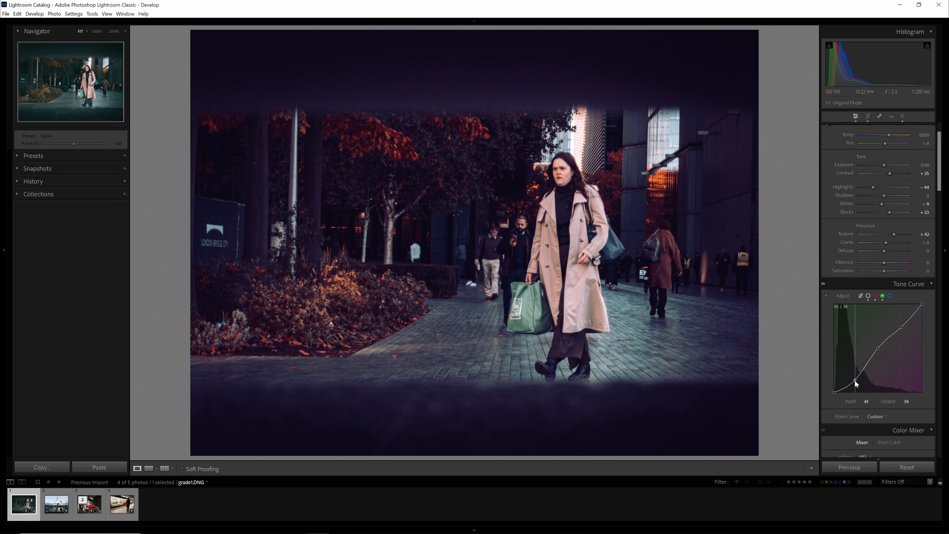
{"action": "left_click_drag", "start_coordinate": [855, 381], "coordinate": [850, 381]}
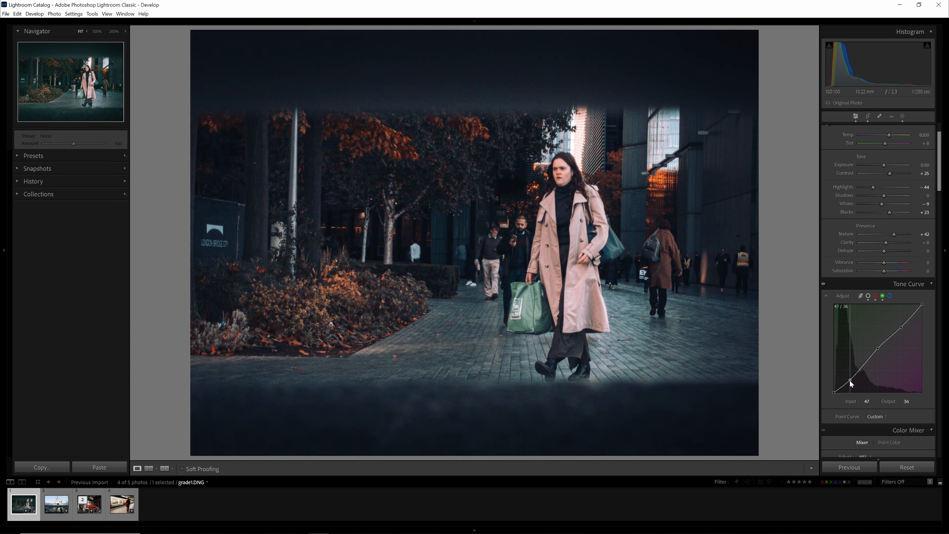
{"action": "left_click_drag", "start_coordinate": [850, 380], "coordinate": [850, 379]}
Step: Nudge the green curve's midtone point and move its highlight point to 178/186
{"action": "left_click_drag", "start_coordinate": [879, 350], "coordinate": [879, 352]}
{"action": "left_click", "coordinate": [901, 328]}
{"action": "left_click_drag", "start_coordinate": [901, 323], "coordinate": [896, 322]}
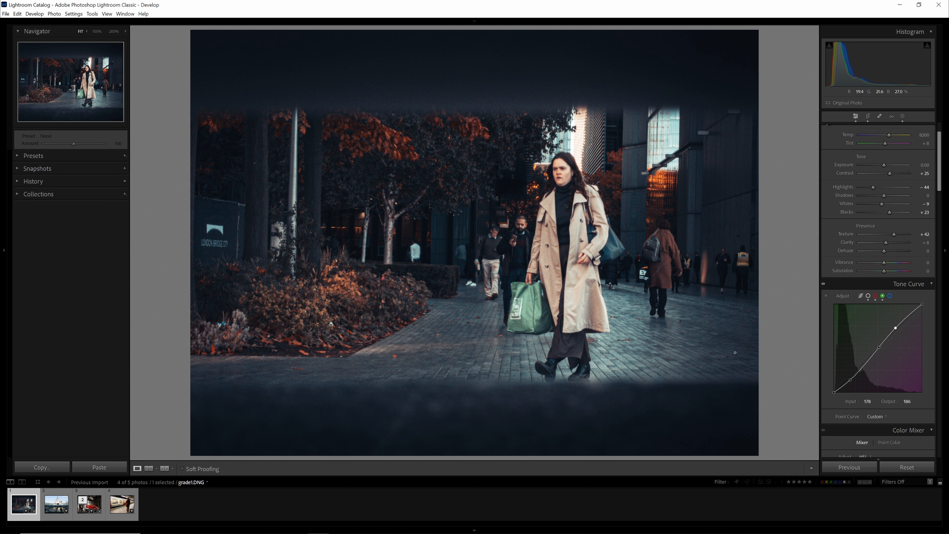
Step: Add shadow, midtone and highlight points to the blue channel curve, lowering the shadows and slightly lifting the highlights
{"action": "left_click", "coordinate": [890, 296]}
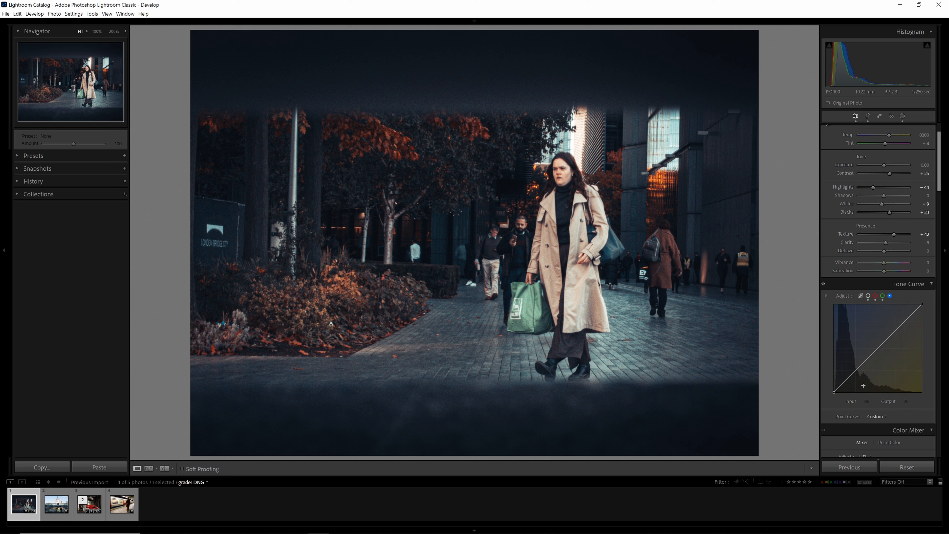
{"action": "left_click", "coordinate": [856, 370]}
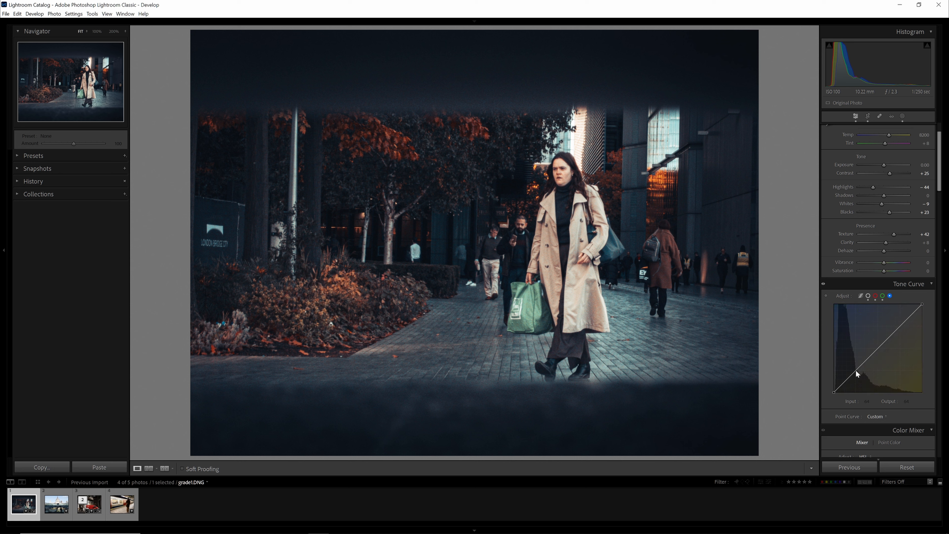
{"action": "left_click", "coordinate": [877, 348]}
{"action": "left_click", "coordinate": [900, 327]}
{"action": "left_click_drag", "start_coordinate": [855, 372], "coordinate": [848, 381]}
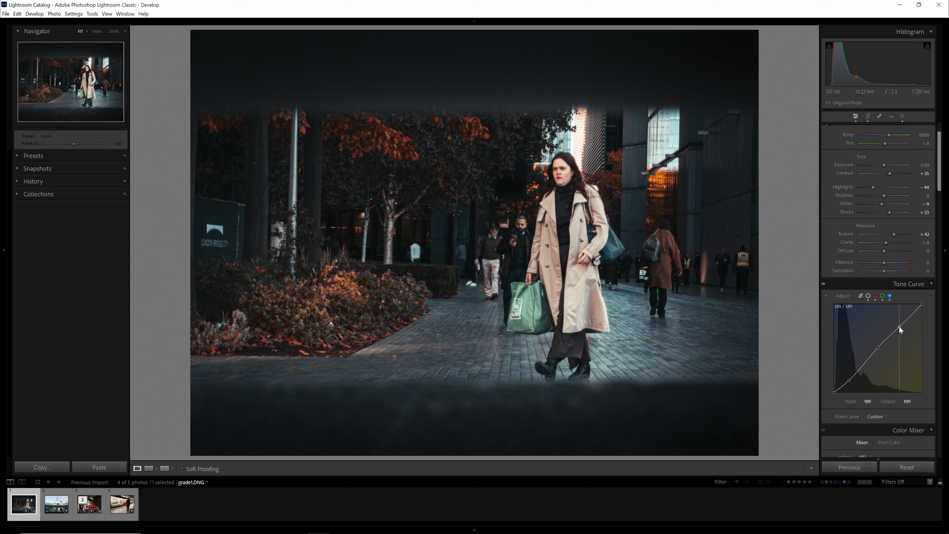
{"action": "left_click_drag", "start_coordinate": [899, 325], "coordinate": [897, 326]}
Step: Review the finished green, red and blue channel curves, ending on the blue channel
{"action": "left_click", "coordinate": [883, 296]}
{"action": "left_click", "coordinate": [875, 297]}
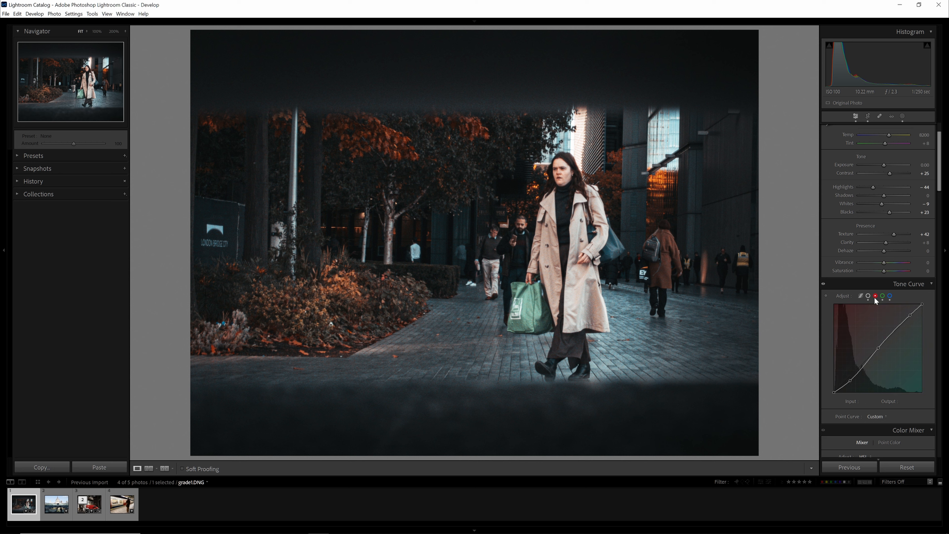
{"action": "left_click", "coordinate": [883, 296]}
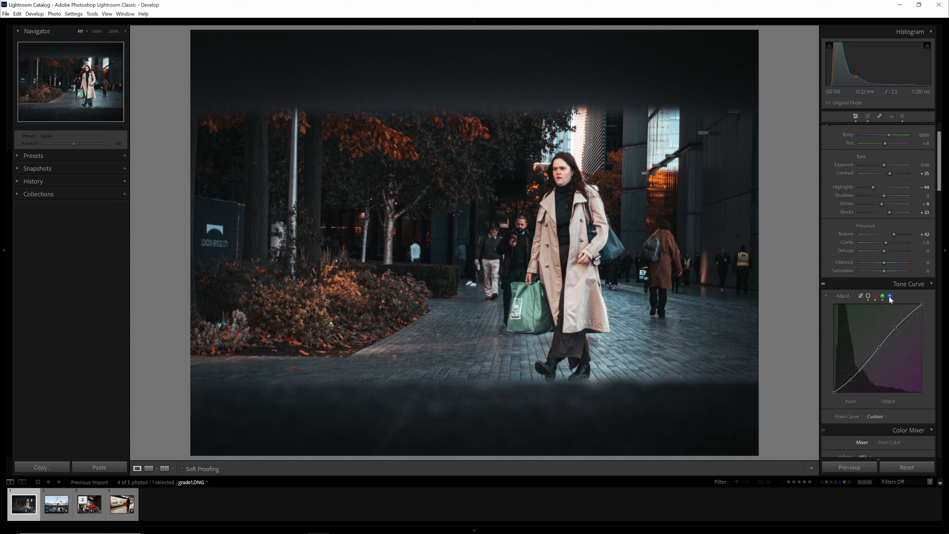
{"action": "left_click", "coordinate": [890, 296]}
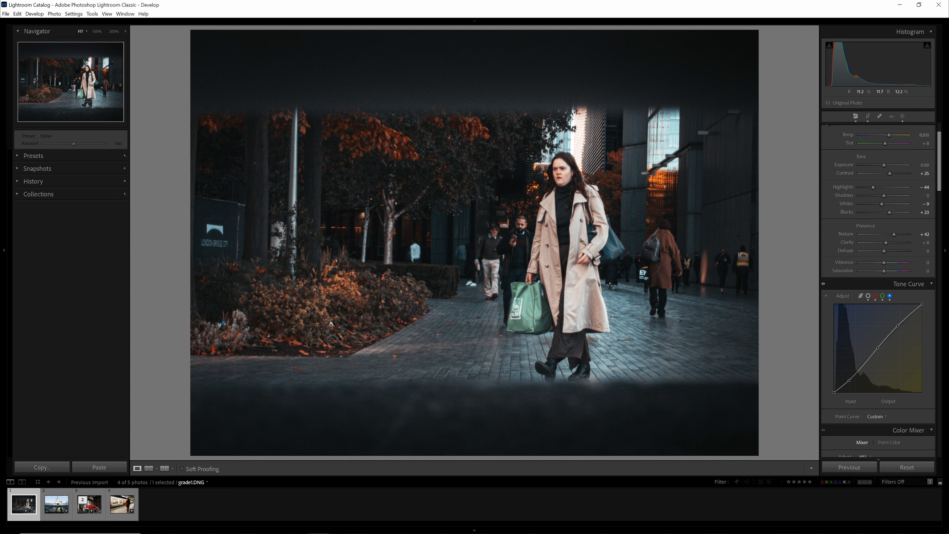
Step: Compare the photo with and without all tone curve changes, showing the combined point curve and leaving the adjustments enabled
{"action": "left_click", "coordinate": [824, 285]}
{"action": "left_click", "coordinate": [824, 286]}
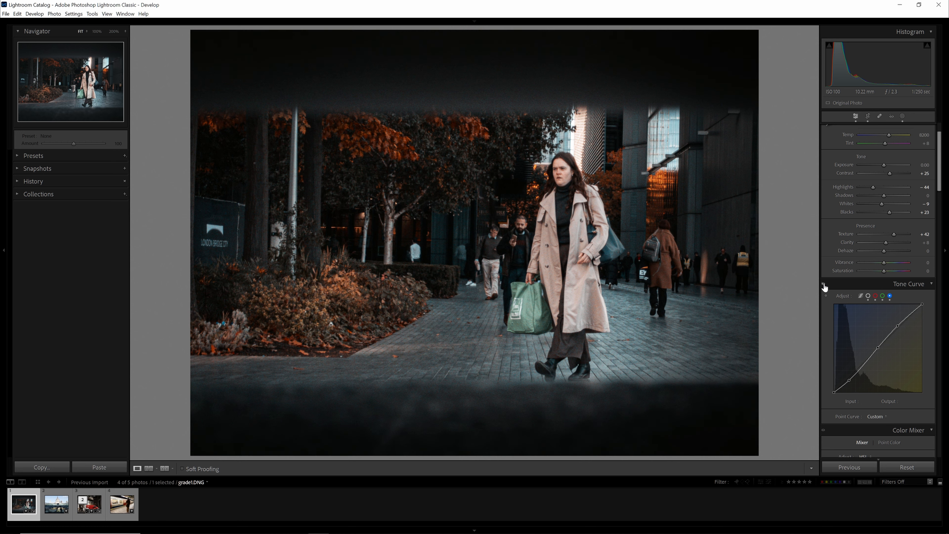
{"action": "left_click", "coordinate": [825, 286]}
{"action": "left_click", "coordinate": [824, 285]}
{"action": "left_click", "coordinate": [824, 285]}
{"action": "left_click", "coordinate": [824, 285]}
{"action": "left_click", "coordinate": [868, 295]}
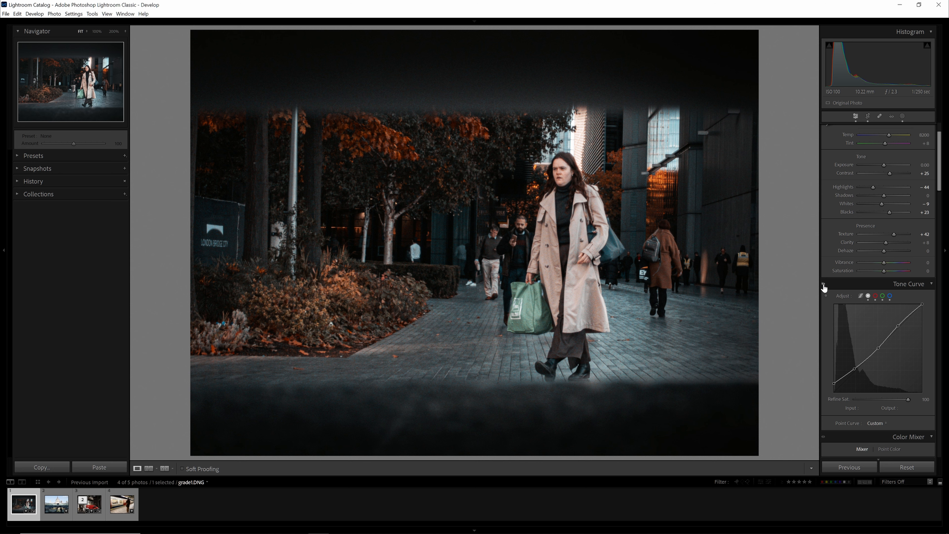
{"action": "left_click", "coordinate": [823, 285]}
{"action": "left_click", "coordinate": [823, 285]}
{"action": "left_click", "coordinate": [824, 285]}
{"action": "left_click", "coordinate": [823, 285]}
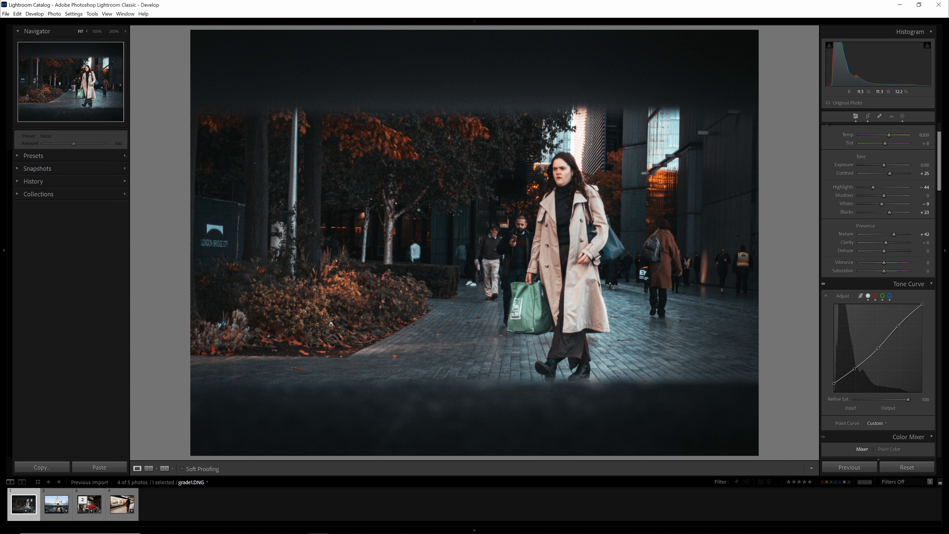
Step: Look over the Color Mixer sliders and return to the red channel's tone curve
{"action": "scroll", "coordinate": [875, 328], "scroll_direction": "down", "scroll_amount": 5}
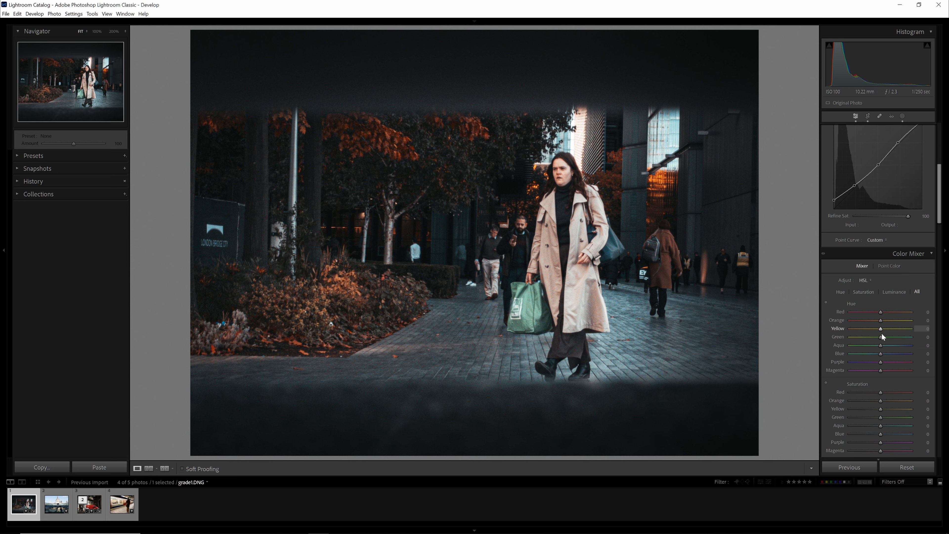
{"action": "scroll", "coordinate": [882, 333], "scroll_direction": "down", "scroll_amount": 2}
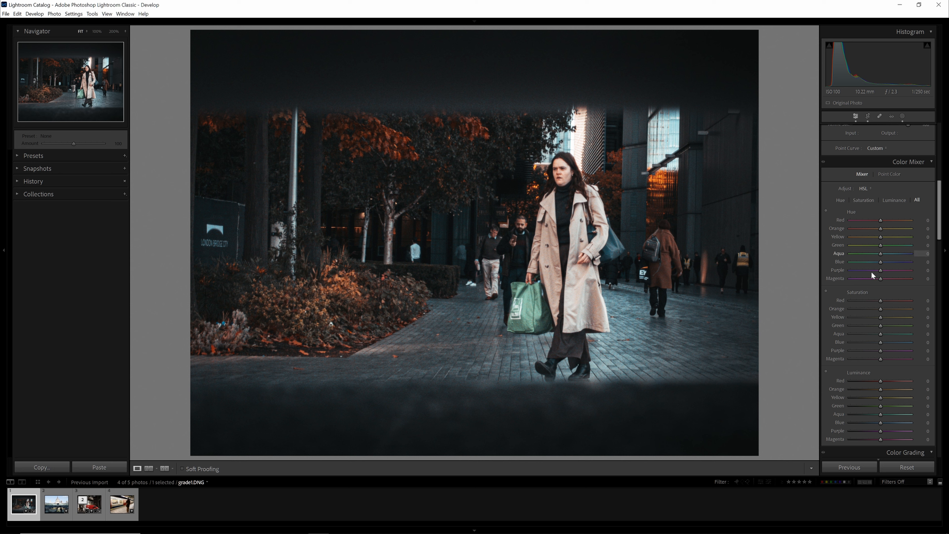
{"action": "scroll", "coordinate": [874, 228], "scroll_direction": "up", "scroll_amount": 3}
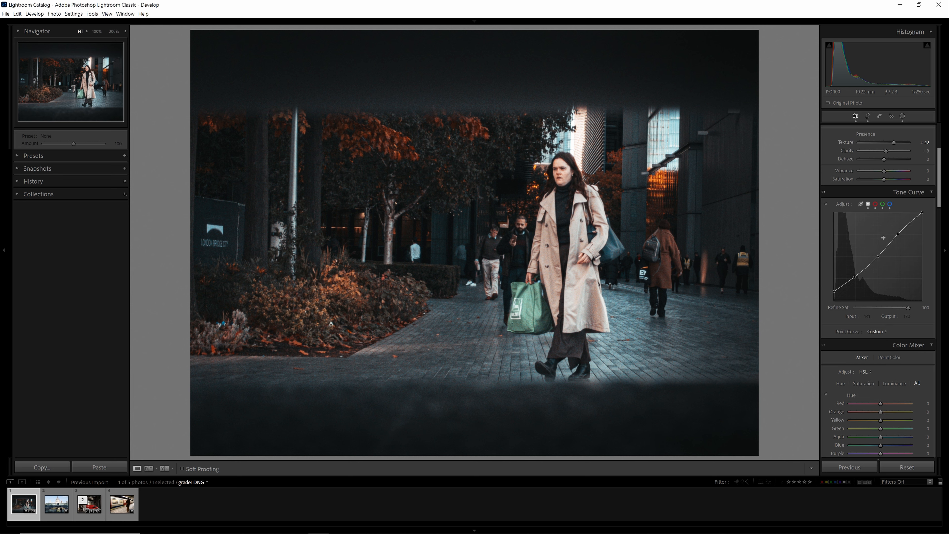
{"action": "left_click", "coordinate": [875, 204]}
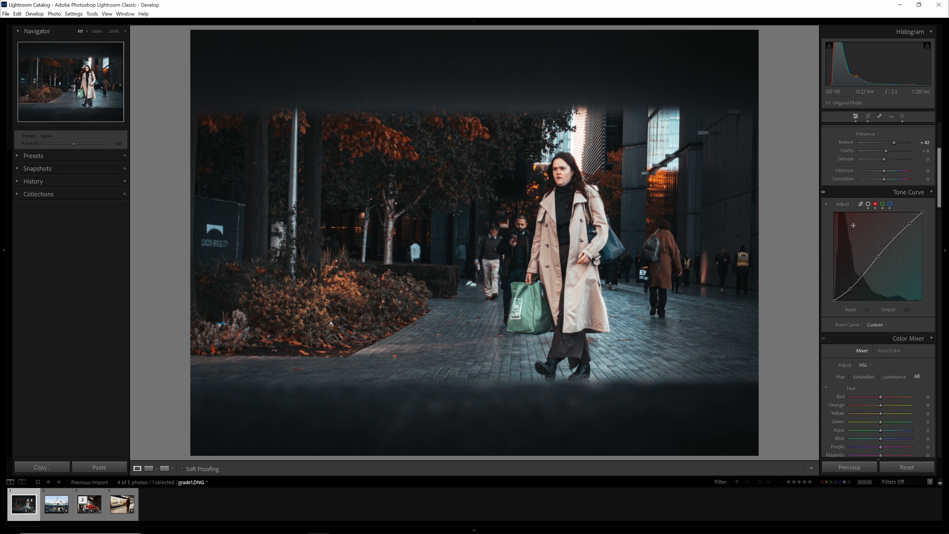
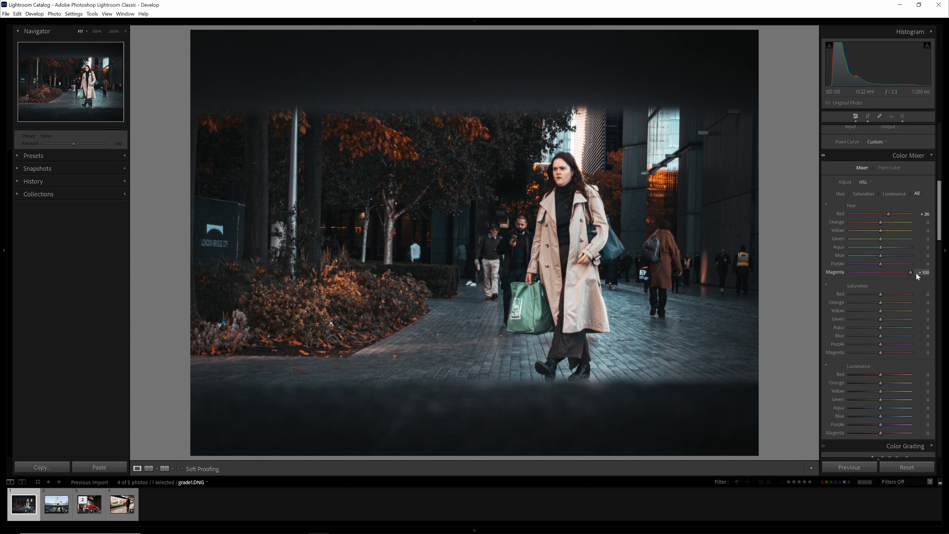
Step: Reset the Magenta and Purple hues to 0 and set the Blue hue to -15
{"action": "double_click", "coordinate": [876, 271]}
{"action": "double_click", "coordinate": [894, 264]}
{"action": "left_click_drag", "start_coordinate": [876, 257], "coordinate": [884, 259]}
{"action": "left_click_drag", "start_coordinate": [877, 256], "coordinate": [883, 257]}
{"action": "left_click", "coordinate": [824, 154]}
Step: Set the Red saturation to -8, checking the woman's face up close
{"action": "scroll", "coordinate": [861, 300], "scroll_direction": "down", "scroll_amount": 3}
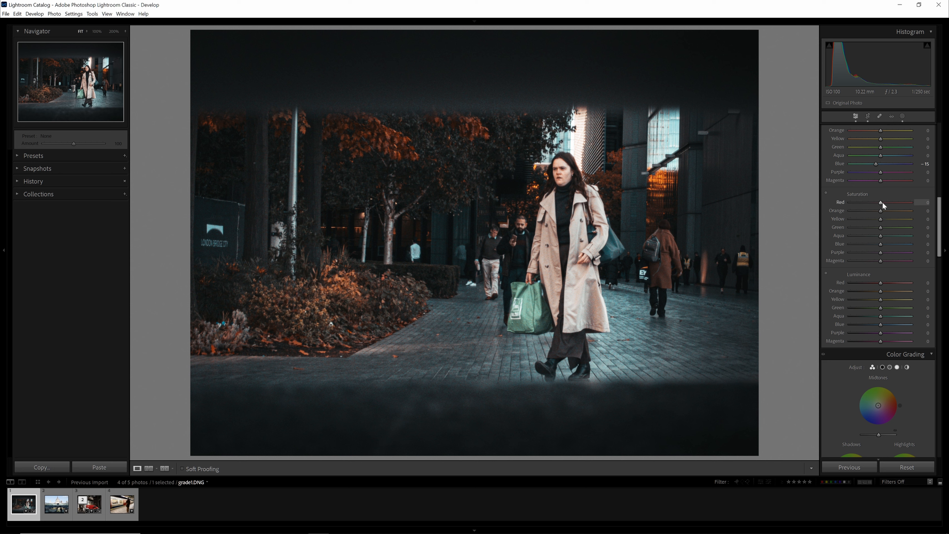
{"action": "left_click_drag", "start_coordinate": [880, 202], "coordinate": [947, 213]}
{"action": "left_click_drag", "start_coordinate": [746, 211], "coordinate": [877, 220]}
{"action": "left_click", "coordinate": [557, 170]}
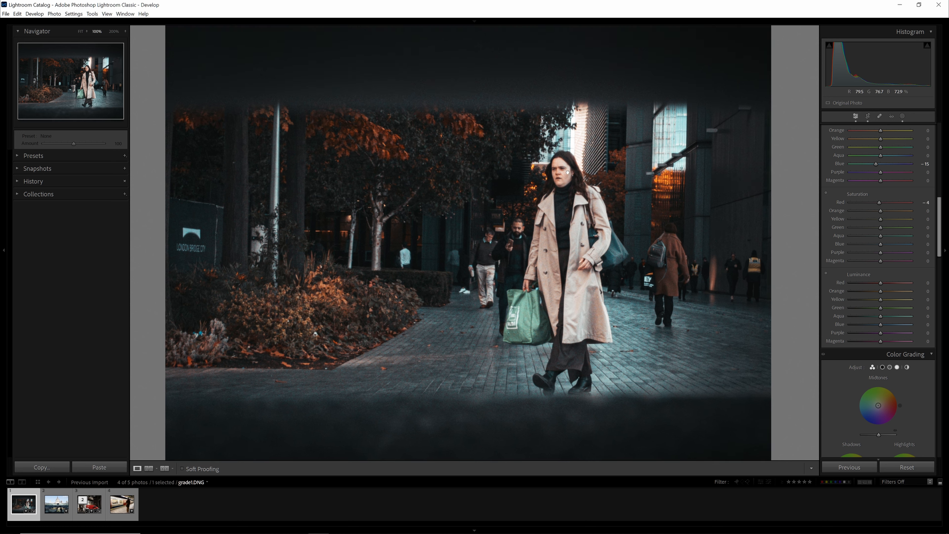
{"action": "left_click", "coordinate": [557, 170]}
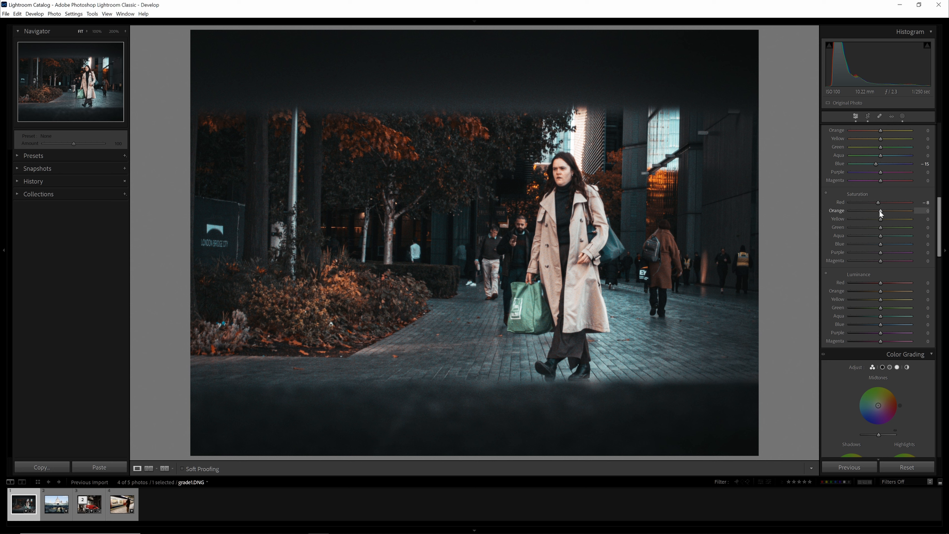
Step: Set the Orange saturation to +5 and Yellow to -100, testing Green saturation and resetting it to 0
{"action": "mouse_move", "coordinate": [879, 210]}
{"action": "left_mouse_down"}
{"action": "mouse_move", "coordinate": [865, 210]}
{"action": "mouse_move", "coordinate": [881, 212]}
{"action": "left_mouse_up"}
{"action": "left_click_drag", "start_coordinate": [800, 218], "coordinate": [910, 219]}
{"action": "left_click_drag", "start_coordinate": [880, 231], "coordinate": [844, 230]}
{"action": "left_click_drag", "start_coordinate": [854, 228], "coordinate": [900, 230]}
{"action": "double_click", "coordinate": [900, 227]}
Step: Set the Aqua saturation to -25 and the Blue saturation to -8
{"action": "mouse_move", "coordinate": [884, 236]}
{"action": "left_mouse_down"}
{"action": "mouse_move", "coordinate": [868, 236]}
{"action": "mouse_move", "coordinate": [881, 241]}
{"action": "left_mouse_up"}
{"action": "left_click_drag", "start_coordinate": [897, 251], "coordinate": [870, 248]}
{"action": "left_click_drag", "start_coordinate": [881, 249], "coordinate": [878, 248]}
{"action": "left_click_drag", "start_coordinate": [880, 251], "coordinate": [878, 251]}
Step: Set the Purple saturation to -52 and the Magenta saturation to -100
{"action": "left_click_drag", "start_coordinate": [881, 254], "coordinate": [781, 264]}
{"action": "left_click_drag", "start_coordinate": [852, 252], "coordinate": [866, 251]}
{"action": "left_click_drag", "start_coordinate": [853, 261], "coordinate": [805, 263]}
Step: Try a darker Orange luminance and reset the slider to 0
{"action": "scroll", "coordinate": [875, 274], "scroll_direction": "down", "scroll_amount": 3}
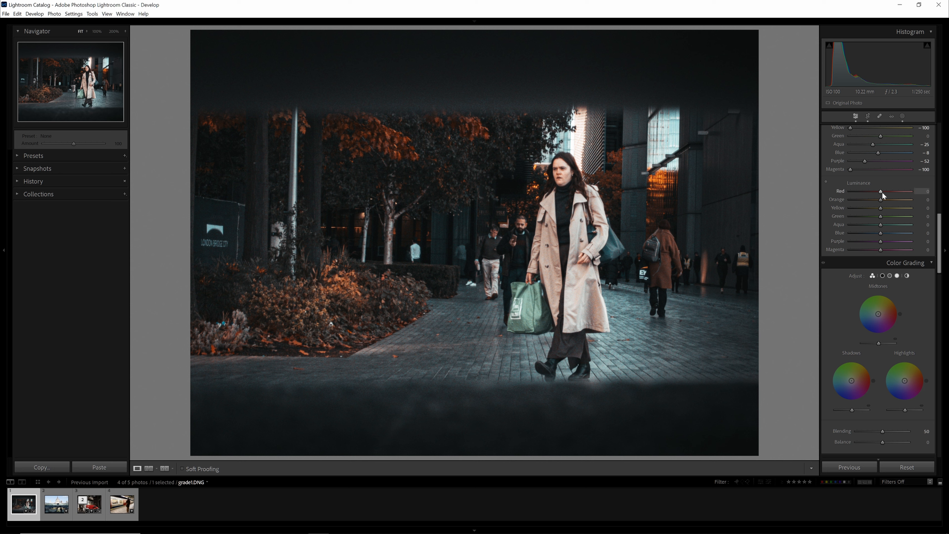
{"action": "mouse_move", "coordinate": [881, 200]}
{"action": "left_mouse_down"}
{"action": "mouse_move", "coordinate": [797, 196]}
{"action": "mouse_move", "coordinate": [947, 209]}
{"action": "mouse_move", "coordinate": [845, 204]}
{"action": "mouse_move", "coordinate": [876, 205]}
{"action": "left_mouse_up"}
{"action": "double_click", "coordinate": [877, 205]}
Step: Try different Red and Orange luminance values, resetting both sliders to 0
{"action": "scroll", "coordinate": [853, 214], "scroll_direction": "up", "scroll_amount": 5}
{"action": "scroll", "coordinate": [853, 214], "scroll_direction": "down", "scroll_amount": 2}
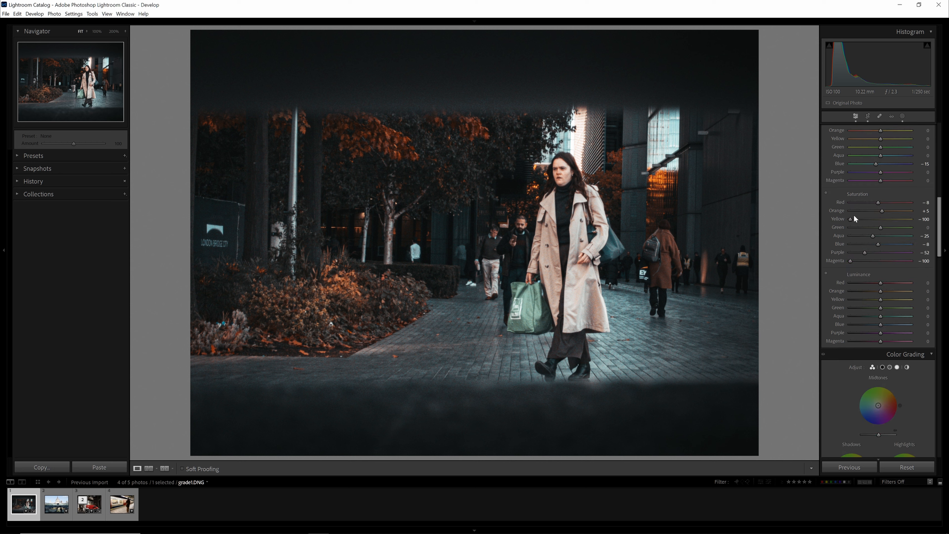
{"action": "scroll", "coordinate": [854, 214], "scroll_direction": "up", "scroll_amount": 2}
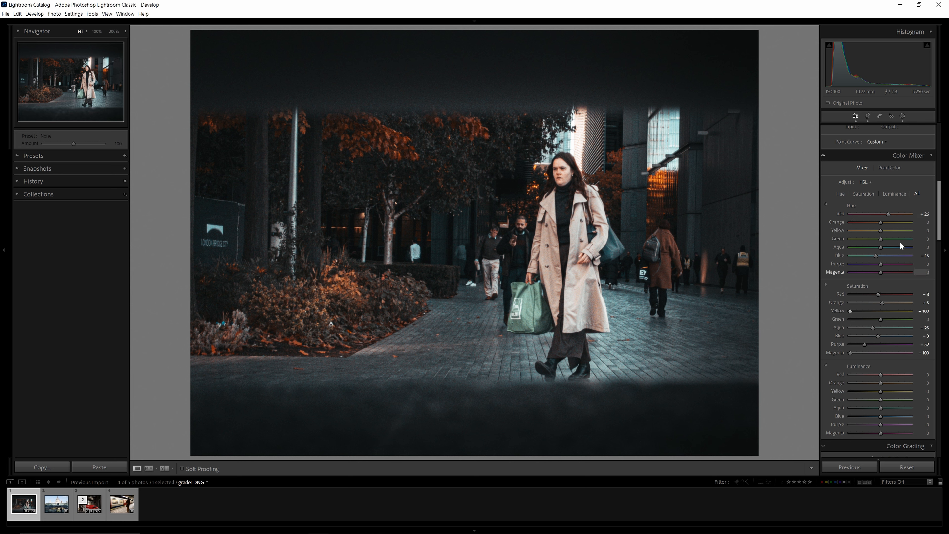
{"action": "scroll", "coordinate": [874, 336], "scroll_direction": "down", "scroll_amount": 2}
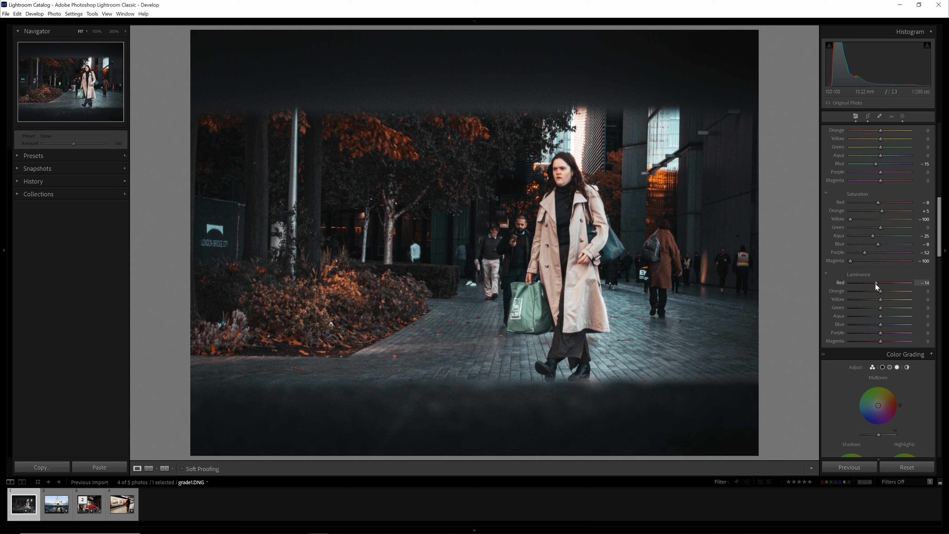
{"action": "left_click_drag", "start_coordinate": [864, 283], "coordinate": [885, 282]}
{"action": "mouse_move", "coordinate": [869, 284]}
{"action": "left_mouse_down"}
{"action": "mouse_move", "coordinate": [908, 282]}
{"action": "mouse_move", "coordinate": [866, 285]}
{"action": "left_mouse_up"}
{"action": "mouse_move", "coordinate": [901, 285]}
{"action": "left_mouse_down"}
{"action": "mouse_move", "coordinate": [876, 285]}
{"action": "mouse_move", "coordinate": [921, 287]}
{"action": "mouse_move", "coordinate": [905, 283]}
{"action": "left_mouse_up"}
{"action": "double_click", "coordinate": [905, 282]}
{"action": "left_click_drag", "start_coordinate": [879, 293], "coordinate": [887, 294]}
{"action": "double_click", "coordinate": [885, 293]}
Step: Set the Yellow luminance to +23 and the Aqua luminance to -32, leaving Green at 0
{"action": "left_click_drag", "start_coordinate": [863, 298], "coordinate": [904, 295]}
{"action": "left_click_drag", "start_coordinate": [882, 309], "coordinate": [850, 306]}
{"action": "mouse_move", "coordinate": [879, 315]}
{"action": "left_mouse_down"}
{"action": "mouse_move", "coordinate": [863, 316]}
{"action": "mouse_move", "coordinate": [890, 317]}
{"action": "mouse_move", "coordinate": [872, 319]}
{"action": "left_mouse_up"}
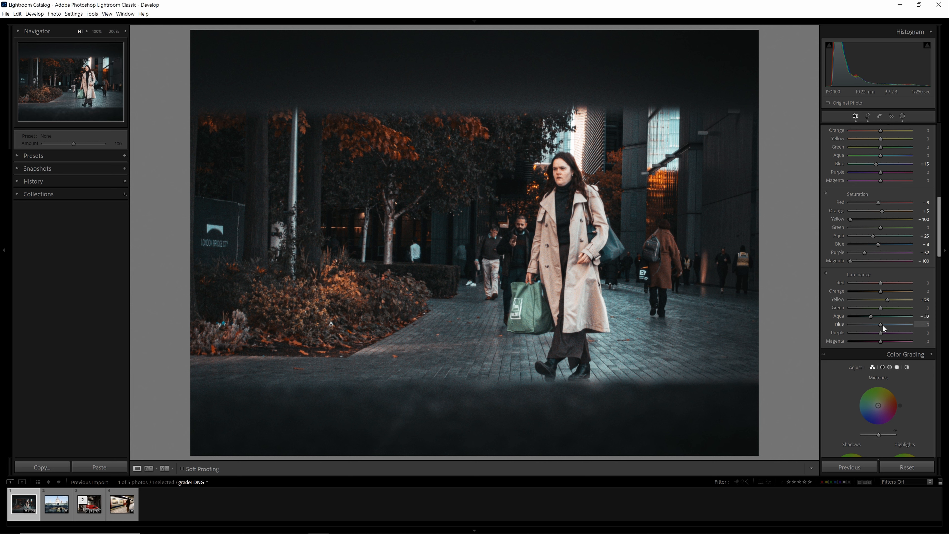
Step: Set the Blue luminance to -15 and try Purple and Magenta luminance values, resetting both sliders to 0
{"action": "mouse_move", "coordinate": [883, 325]}
{"action": "left_mouse_down"}
{"action": "mouse_move", "coordinate": [850, 324]}
{"action": "mouse_move", "coordinate": [881, 325]}
{"action": "left_mouse_up"}
{"action": "mouse_move", "coordinate": [882, 332]}
{"action": "left_mouse_down"}
{"action": "mouse_move", "coordinate": [921, 336]}
{"action": "mouse_move", "coordinate": [886, 333]}
{"action": "mouse_move", "coordinate": [908, 339]}
{"action": "mouse_move", "coordinate": [896, 340]}
{"action": "left_mouse_up"}
{"action": "double_click", "coordinate": [876, 333]}
{"action": "left_click_drag", "start_coordinate": [878, 341], "coordinate": [810, 332]}
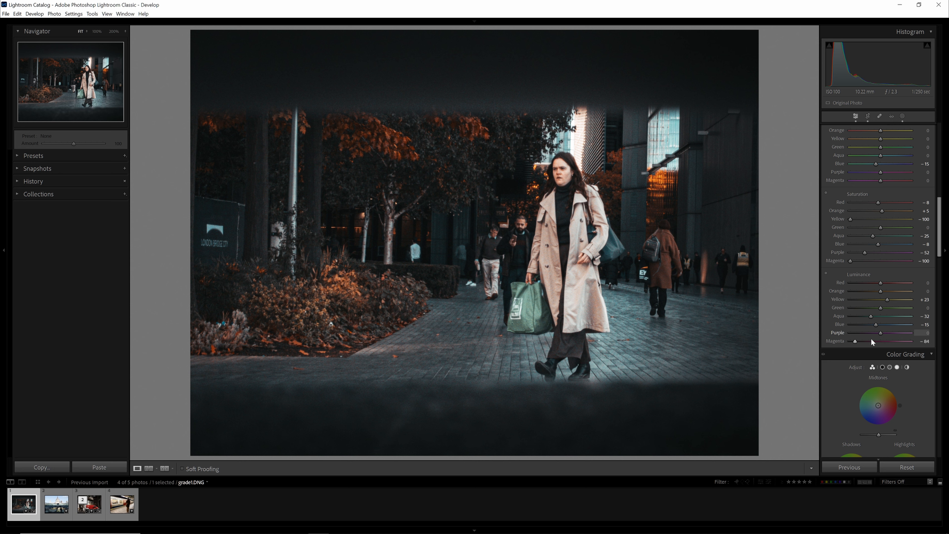
{"action": "double_click", "coordinate": [853, 342]}
Step: Set the photo's Vibrance to +23 and Saturation to -5
{"action": "scroll", "coordinate": [841, 275], "scroll_direction": "up", "scroll_amount": 3}
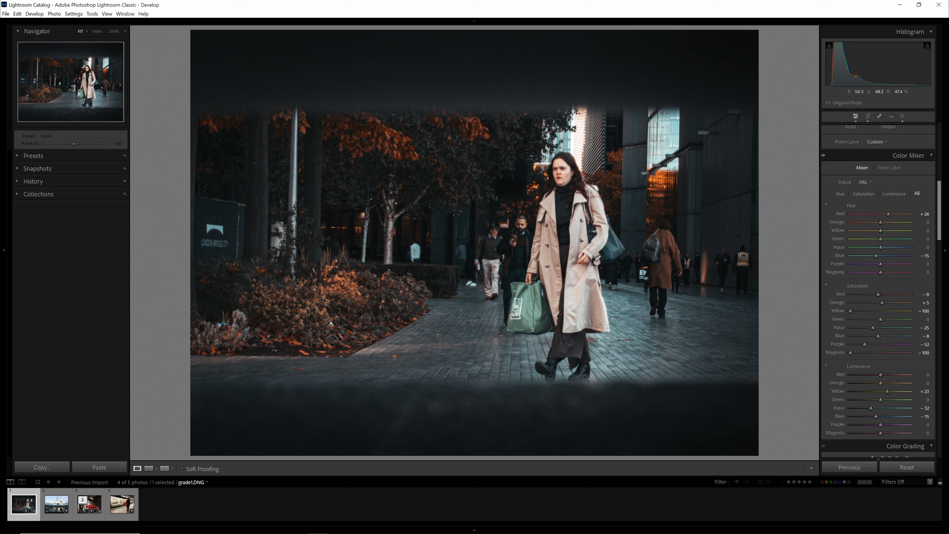
{"action": "scroll", "coordinate": [863, 315], "scroll_direction": "up", "scroll_amount": 9}
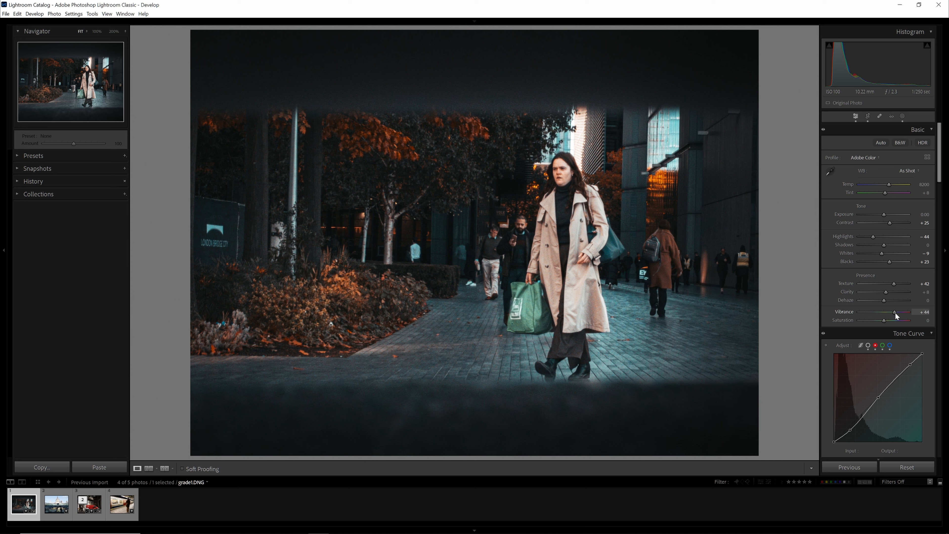
{"action": "left_click_drag", "start_coordinate": [895, 314], "coordinate": [877, 309]}
{"action": "double_click", "coordinate": [876, 312]}
{"action": "left_click_drag", "start_coordinate": [873, 312], "coordinate": [880, 312]}
Step: Set the post-crop vignetting amount to -23
{"action": "scroll", "coordinate": [857, 275], "scroll_direction": "down", "scroll_amount": 15}
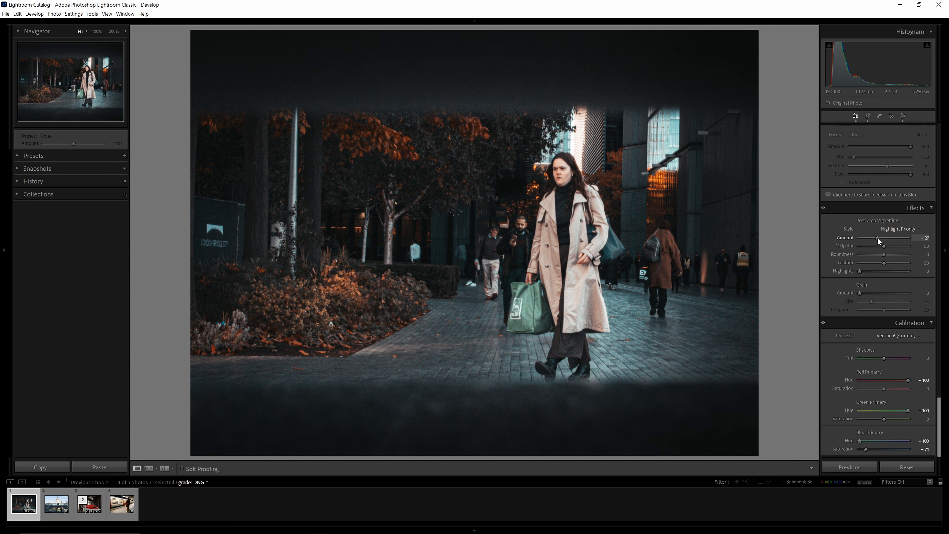
{"action": "left_click_drag", "start_coordinate": [878, 241], "coordinate": [877, 240]}
{"action": "scroll", "coordinate": [882, 254], "scroll_direction": "up", "scroll_amount": 15}
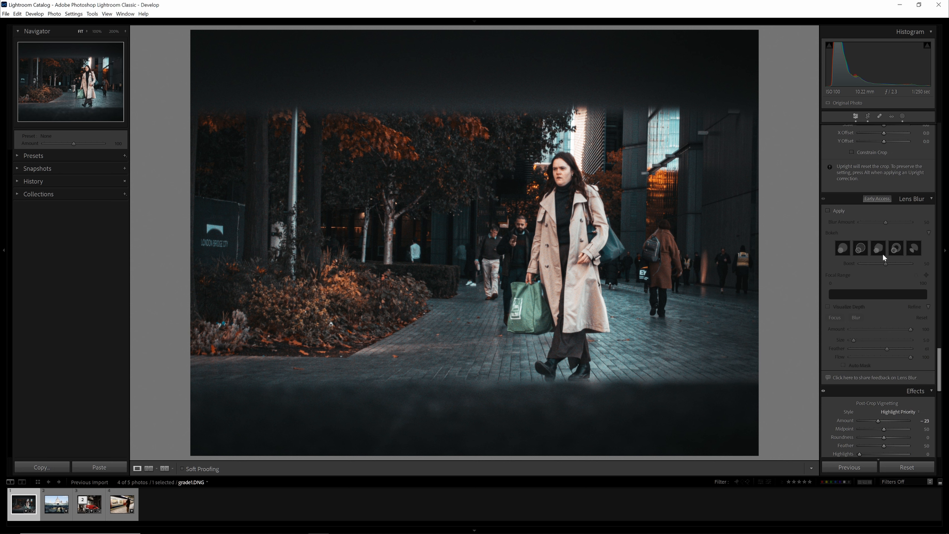
Step: Compare the graded trench coat photo with its original version several times, returning to the edited view
{"action": "scroll", "coordinate": [856, 249], "scroll_direction": "up", "scroll_amount": 10}
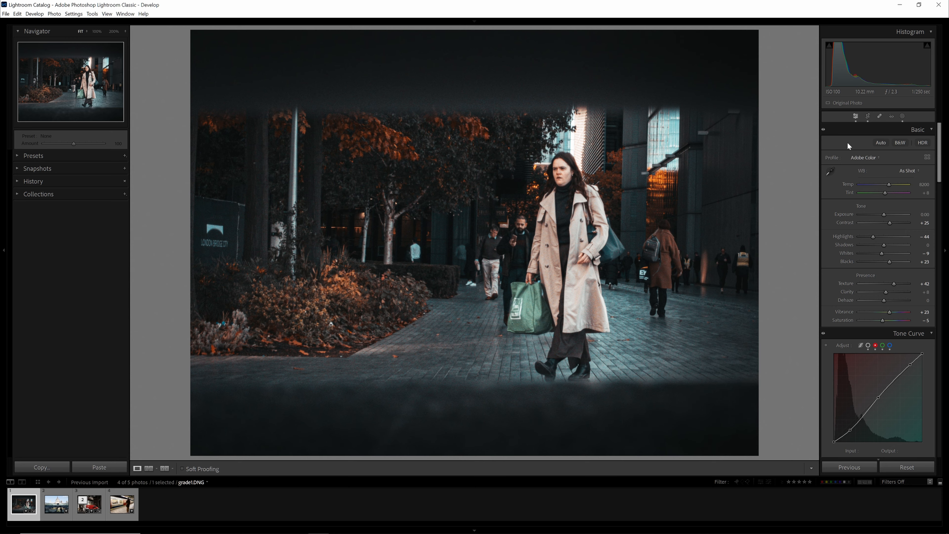
{"action": "key", "text": "backslash"}
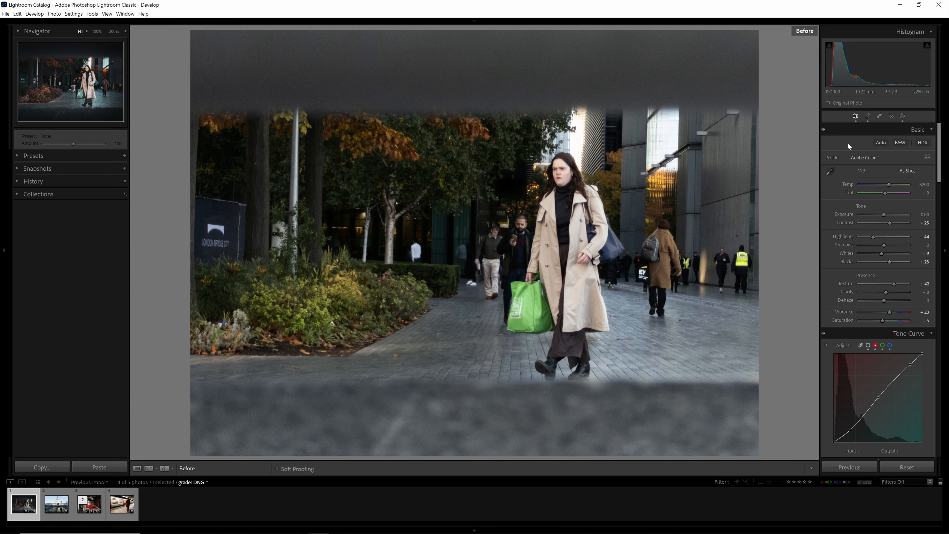
{"action": "key", "text": "backslash"}
{"action": "key", "text": "backslash"}
{"action": "key", "text": "backslash"}
{"action": "key", "text": "backslash"}
{"action": "key", "text": "backslash"}
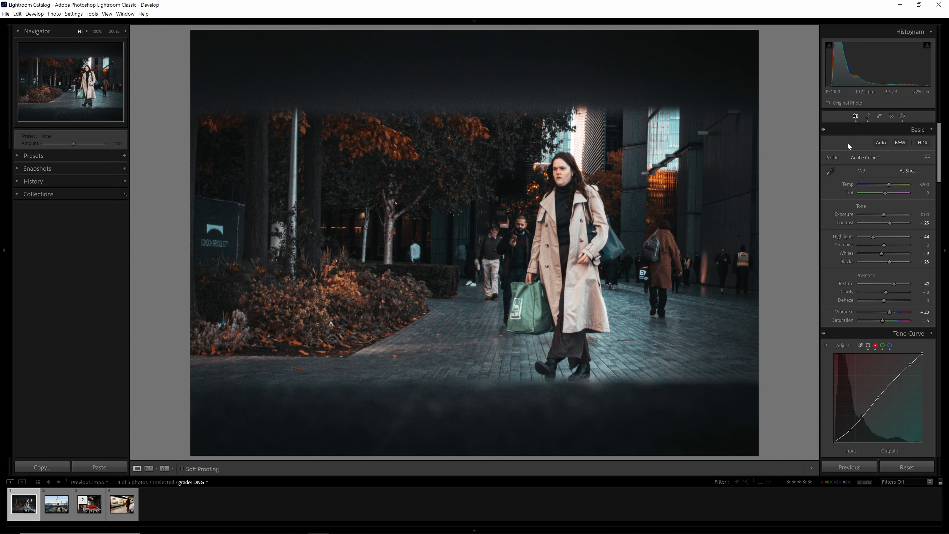
{"action": "key", "text": "backslash"}
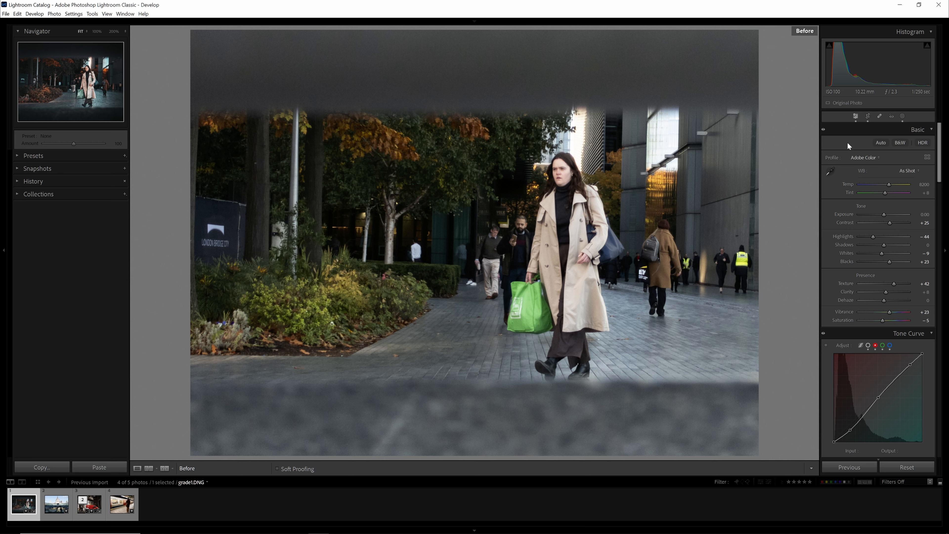
{"action": "key", "text": "backslash"}
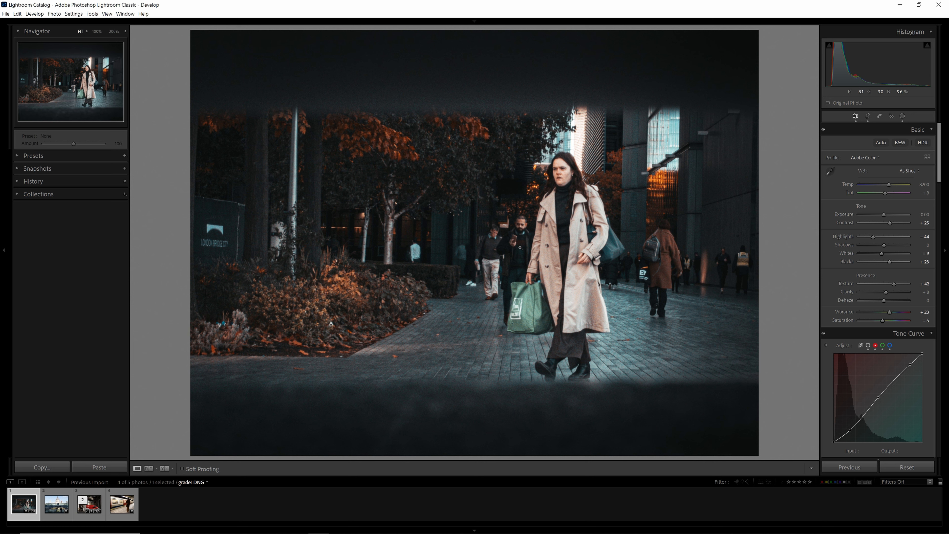
Step: Zoom the photo to 100% on the woman and open the AI Denoise enhance preview
{"action": "left_click", "coordinate": [539, 261]}
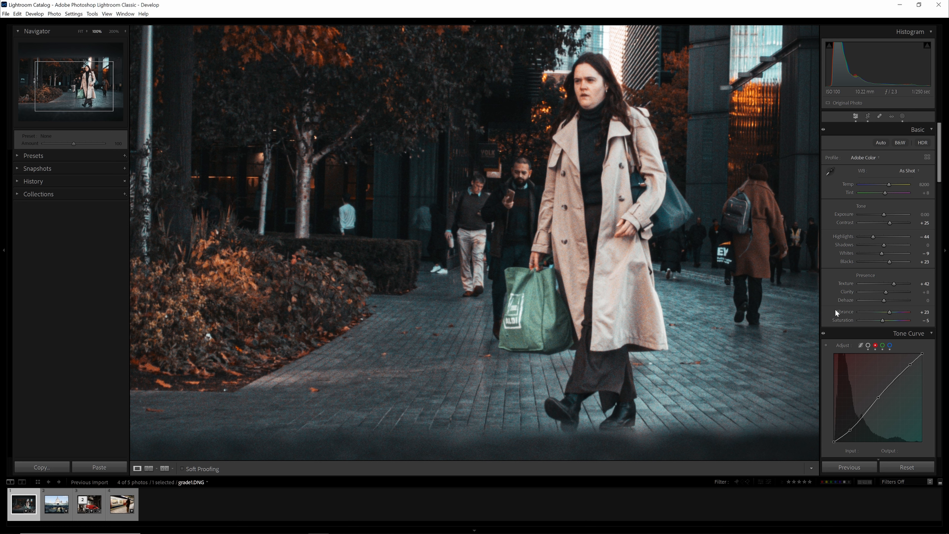
{"action": "scroll", "coordinate": [858, 317], "scroll_direction": "down", "scroll_amount": 10}
{"action": "scroll", "coordinate": [858, 318], "scroll_direction": "down", "scroll_amount": 10}
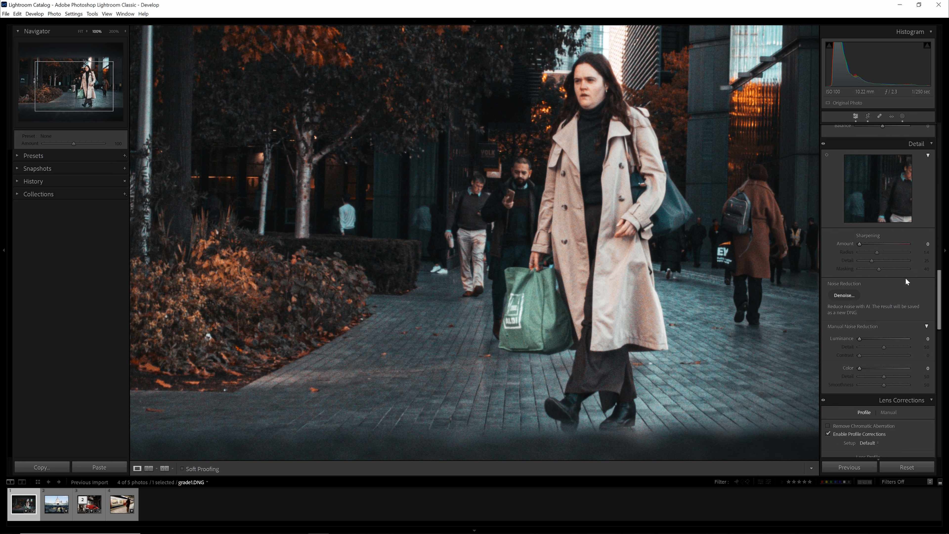
{"action": "left_click", "coordinate": [638, 217]}
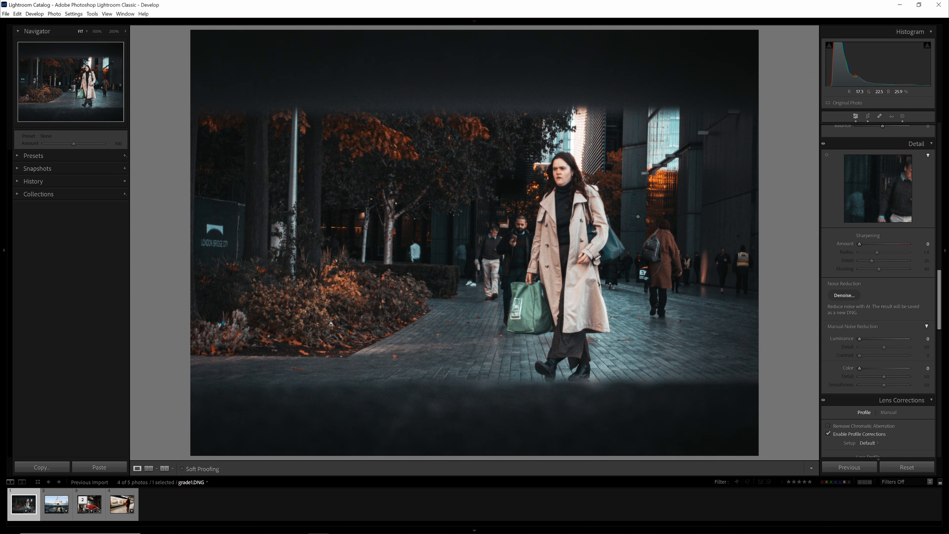
{"action": "left_click", "coordinate": [586, 287]}
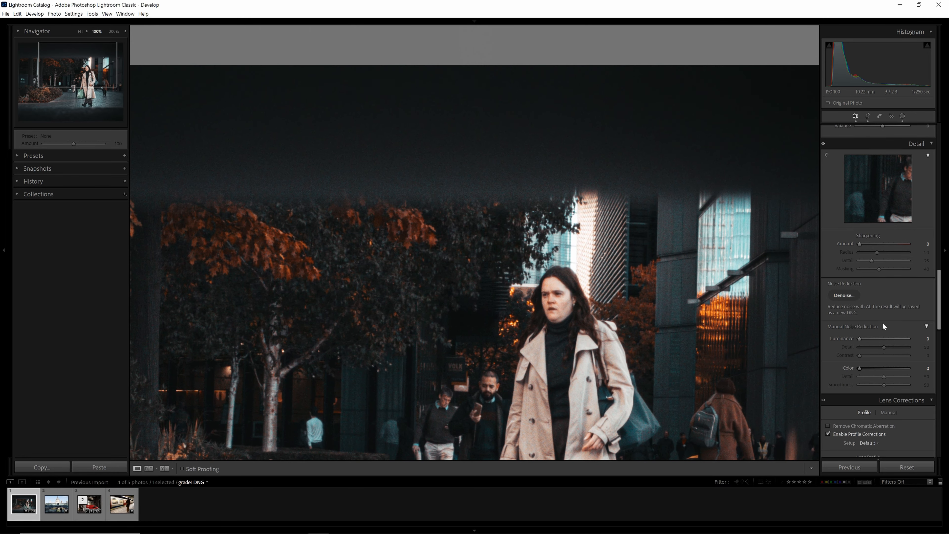
{"action": "left_click", "coordinate": [845, 296]}
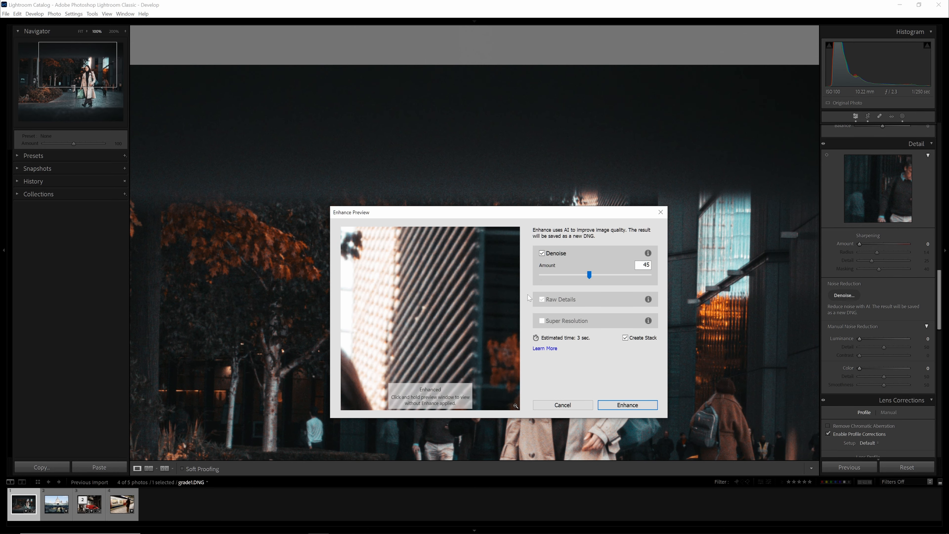
Step: Lower the Denoise amount to 1 and check the noise in the dark foreground blur above the woman
{"action": "left_click_drag", "start_coordinate": [589, 277], "coordinate": [443, 275]}
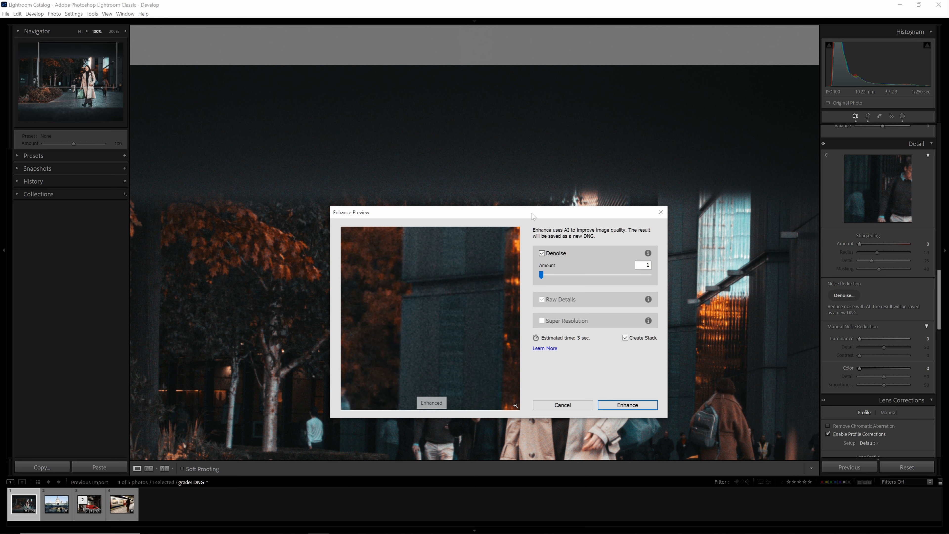
{"action": "left_click_drag", "start_coordinate": [533, 213], "coordinate": [674, 373]}
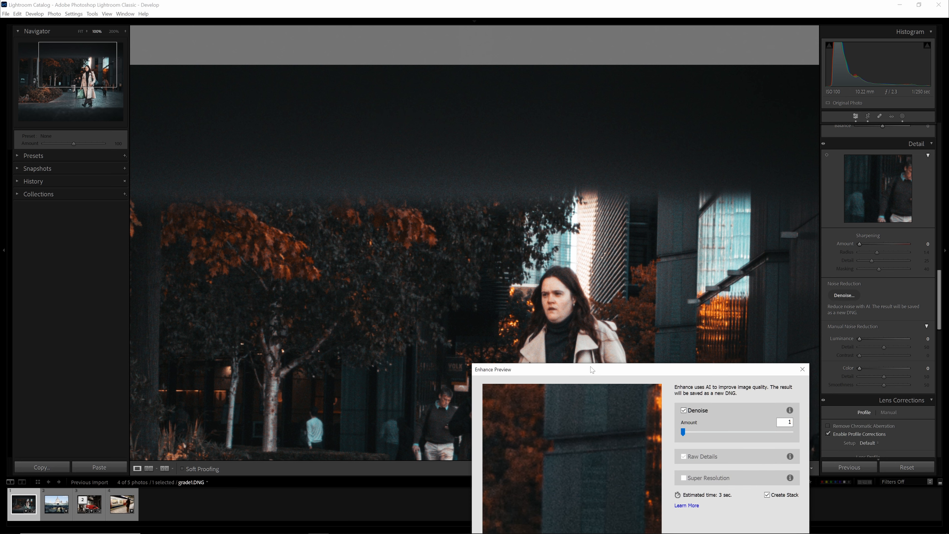
{"action": "left_click_drag", "start_coordinate": [592, 371], "coordinate": [528, 281]}
{"action": "left_click_drag", "start_coordinate": [519, 474], "coordinate": [516, 482]}
{"action": "left_click_drag", "start_coordinate": [541, 356], "coordinate": [556, 396]}
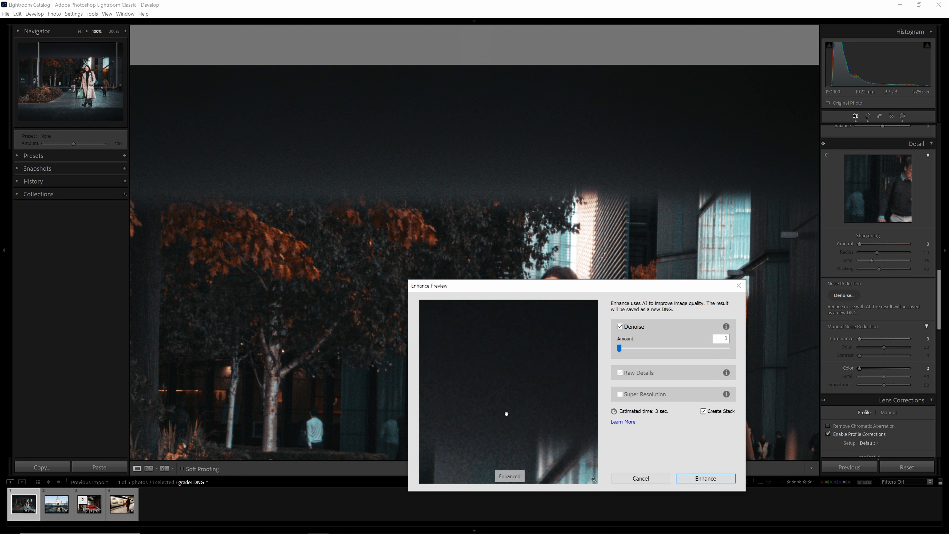
Step: Try higher Denoise amounts up to 61 and check their effect on the woman's face in the preview
{"action": "left_click_drag", "start_coordinate": [619, 348], "coordinate": [692, 348]}
{"action": "left_click_drag", "start_coordinate": [688, 352], "coordinate": [672, 352]}
{"action": "mouse_move", "coordinate": [679, 352]}
{"action": "left_mouse_down"}
{"action": "mouse_move", "coordinate": [628, 349]}
{"action": "mouse_move", "coordinate": [662, 348]}
{"action": "left_mouse_up"}
{"action": "left_click_drag", "start_coordinate": [474, 270], "coordinate": [441, 187]}
{"action": "left_click_drag", "start_coordinate": [497, 422], "coordinate": [780, 258]}
{"action": "left_click_drag", "start_coordinate": [514, 397], "coordinate": [823, 281]}
{"action": "left_click_drag", "start_coordinate": [521, 307], "coordinate": [523, 475]}
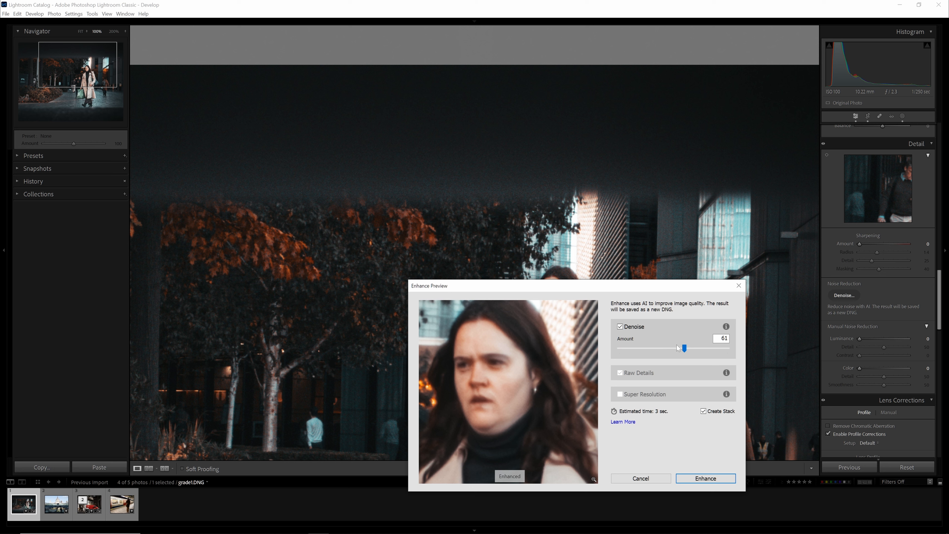
Step: Set the Denoise amount to 48, check the woman's coat in the preview, and run the enhancement
{"action": "left_click_drag", "start_coordinate": [686, 349], "coordinate": [665, 349]}
{"action": "left_click_drag", "start_coordinate": [560, 424], "coordinate": [585, 420]}
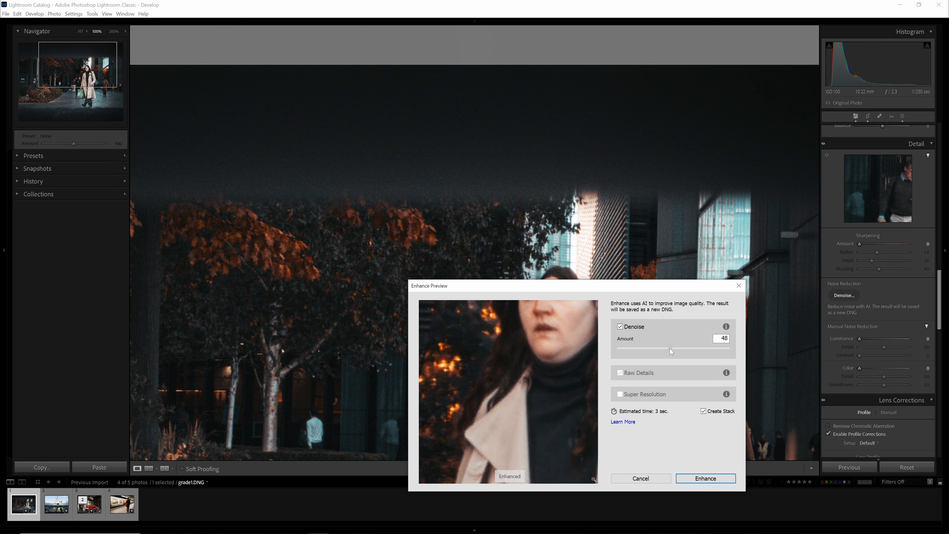
{"action": "left_click_drag", "start_coordinate": [568, 437], "coordinate": [534, 390]}
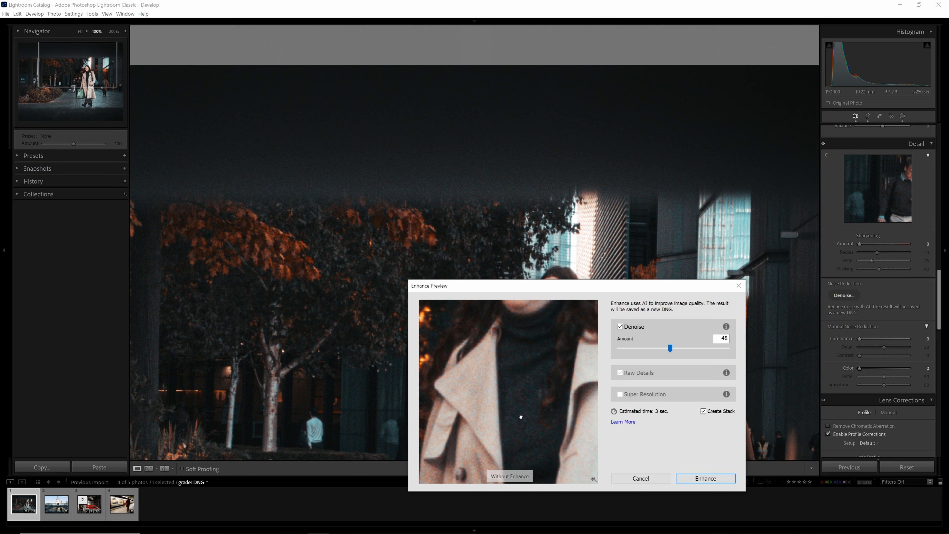
{"action": "left_click", "coordinate": [706, 478]}
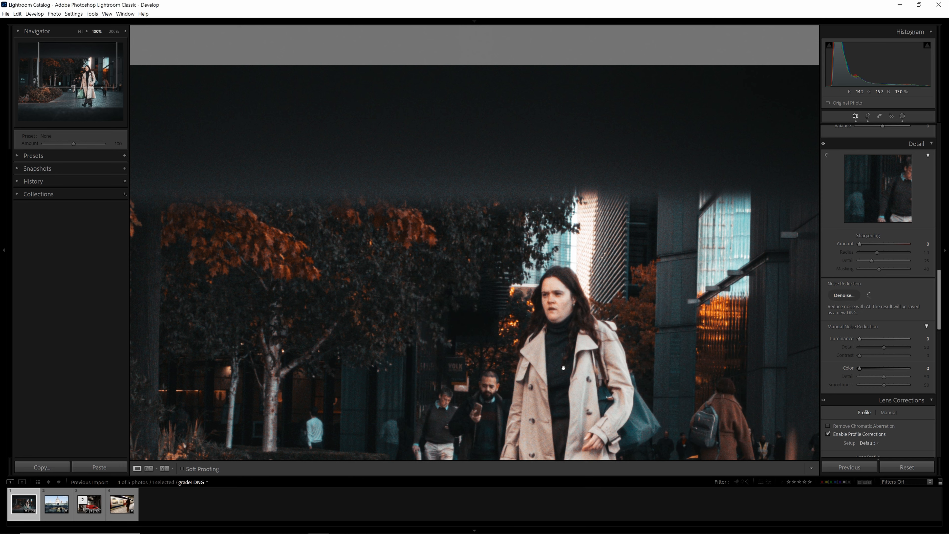
Step: Examine the denoised photo at fit, 100% and 200% magnification, checking the face, paving and dark foreground, and return to 100%
{"action": "left_click", "coordinate": [570, 294]}
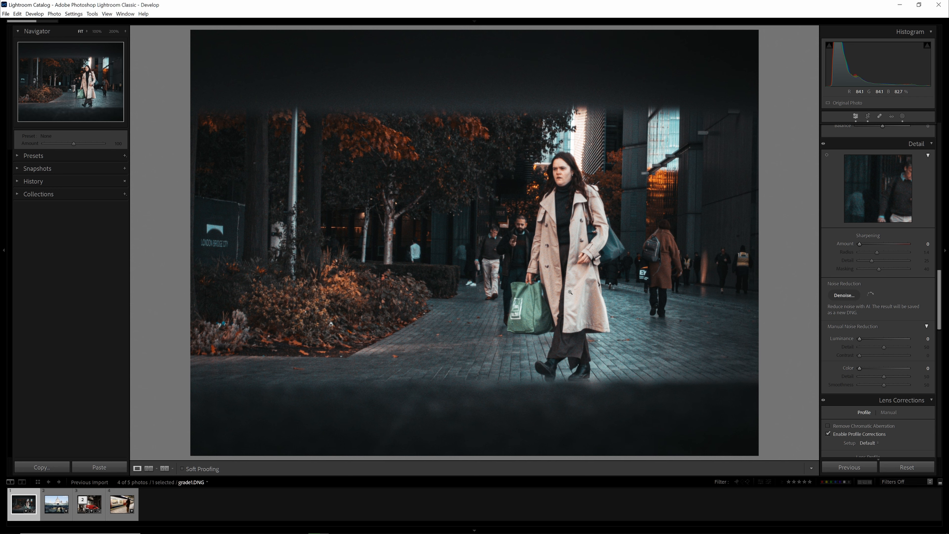
{"action": "left_click", "coordinate": [572, 232]}
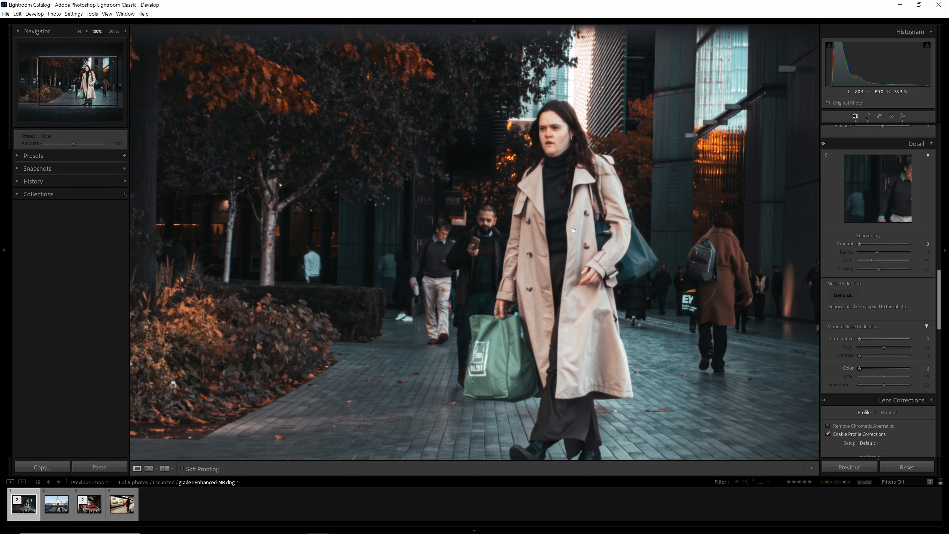
{"action": "left_click", "coordinate": [556, 145]}
{"action": "left_click", "coordinate": [554, 176]}
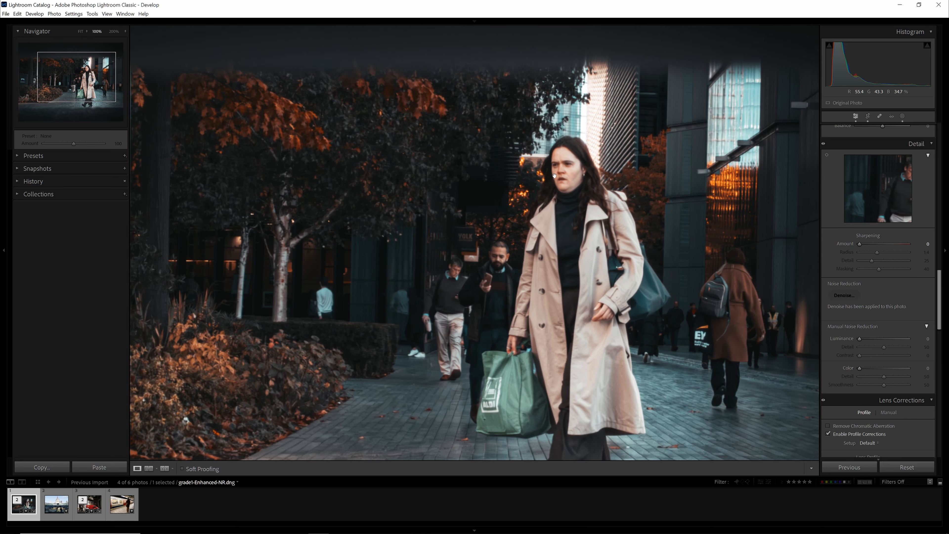
{"action": "key", "text": "ctrl+equal"}
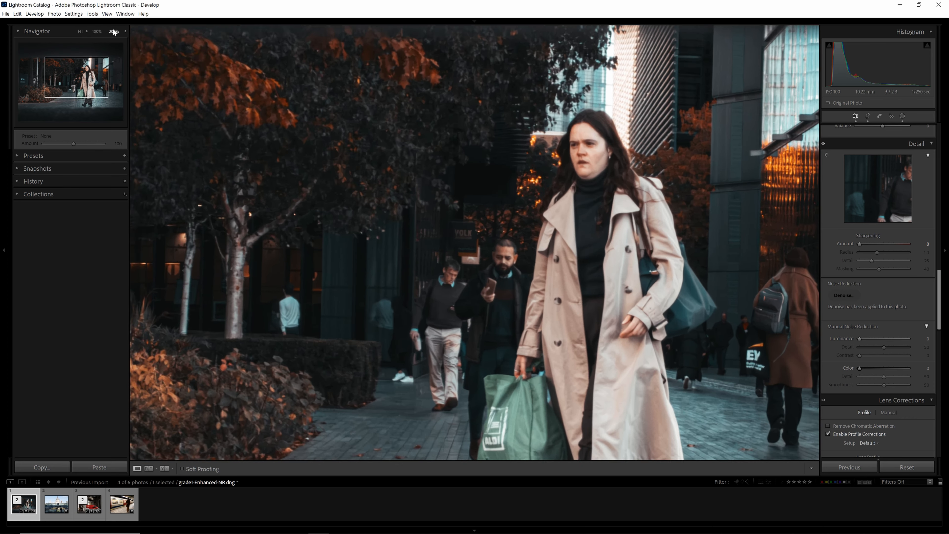
{"action": "left_click_drag", "start_coordinate": [441, 148], "coordinate": [533, 209]}
{"action": "left_click_drag", "start_coordinate": [517, 419], "coordinate": [492, 468]}
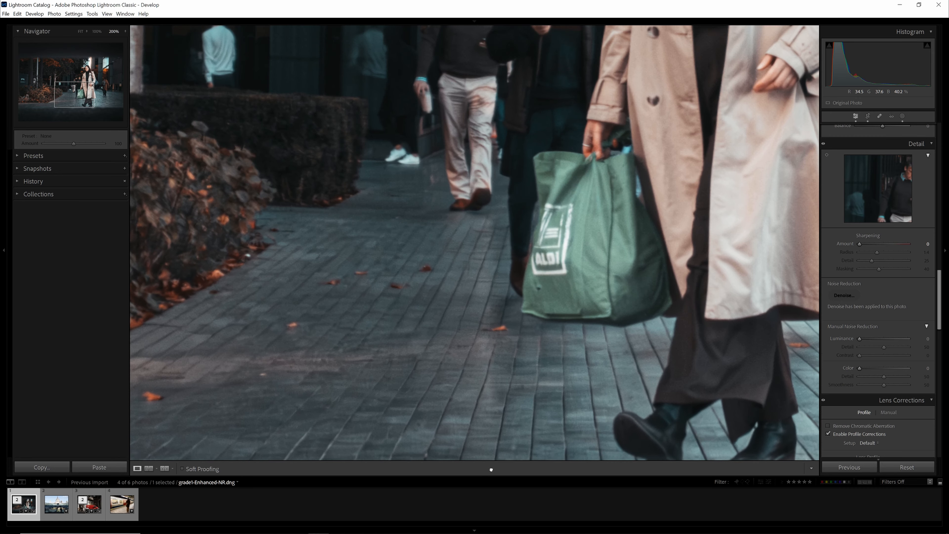
{"action": "left_click_drag", "start_coordinate": [616, 64], "coordinate": [545, 310]}
{"action": "left_click_drag", "start_coordinate": [570, 34], "coordinate": [589, 358]}
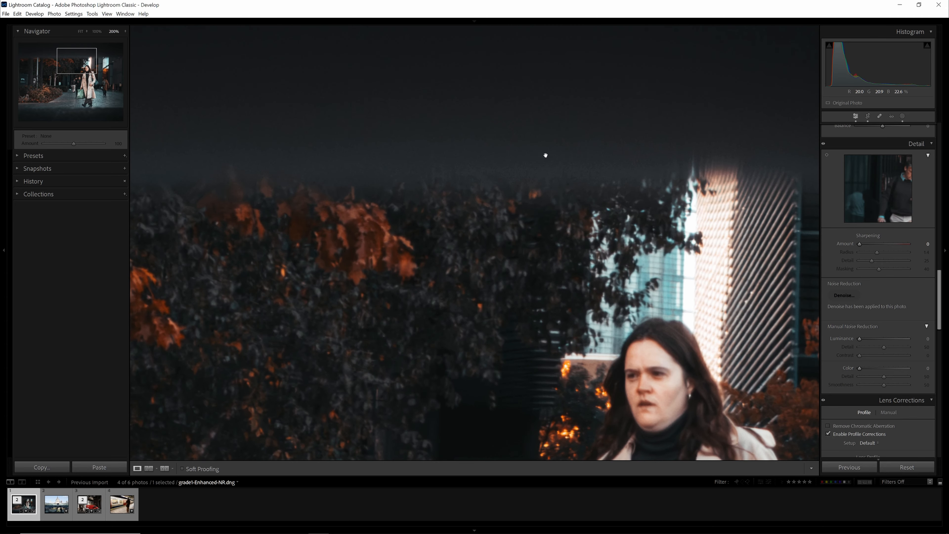
{"action": "left_click", "coordinate": [520, 280]}
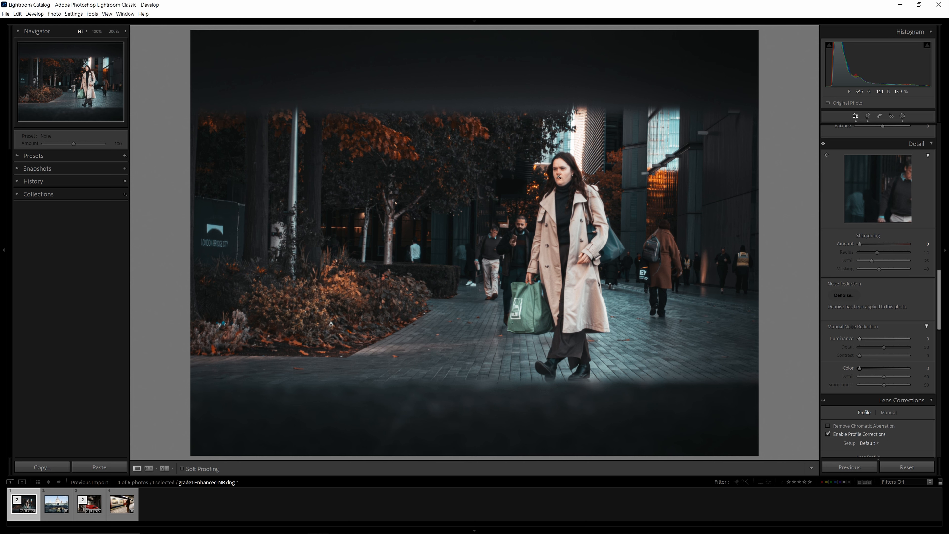
{"action": "left_click", "coordinate": [97, 31]}
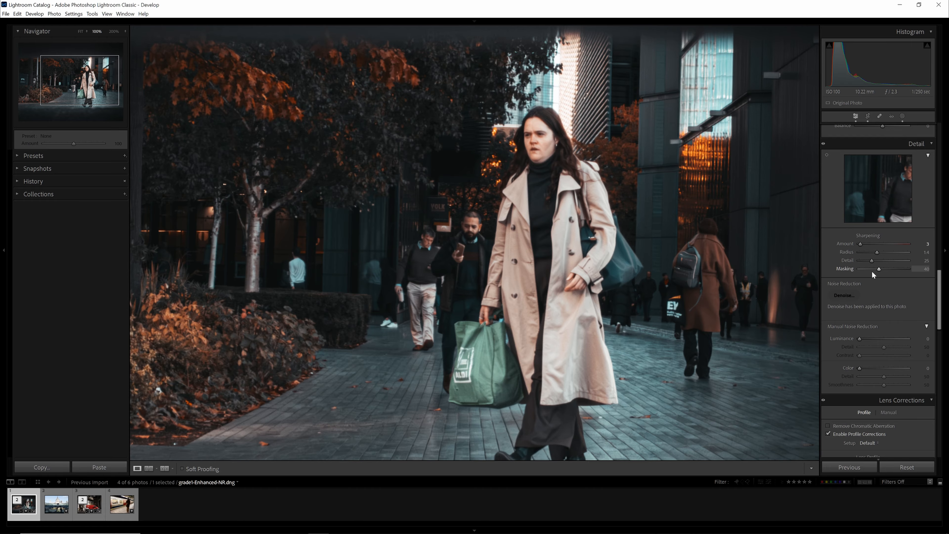
Step: Set the sharpening Masking to 85 using the black-and-white mask preview, with the sharpening Amount at 81
{"action": "key", "text": "alt"}
{"action": "left_click_drag", "start_coordinate": [879, 268], "coordinate": [902, 271]}
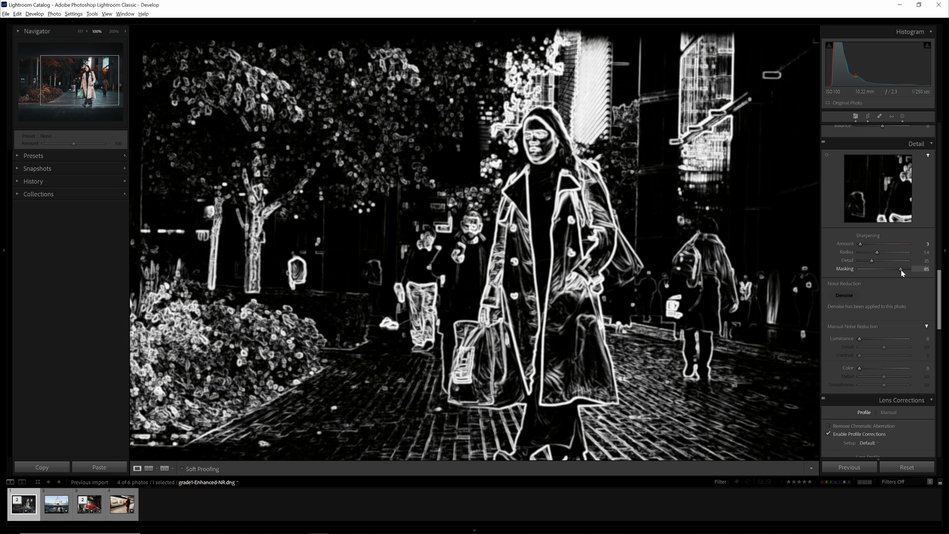
{"action": "left_click_drag", "start_coordinate": [902, 273], "coordinate": [902, 272]}
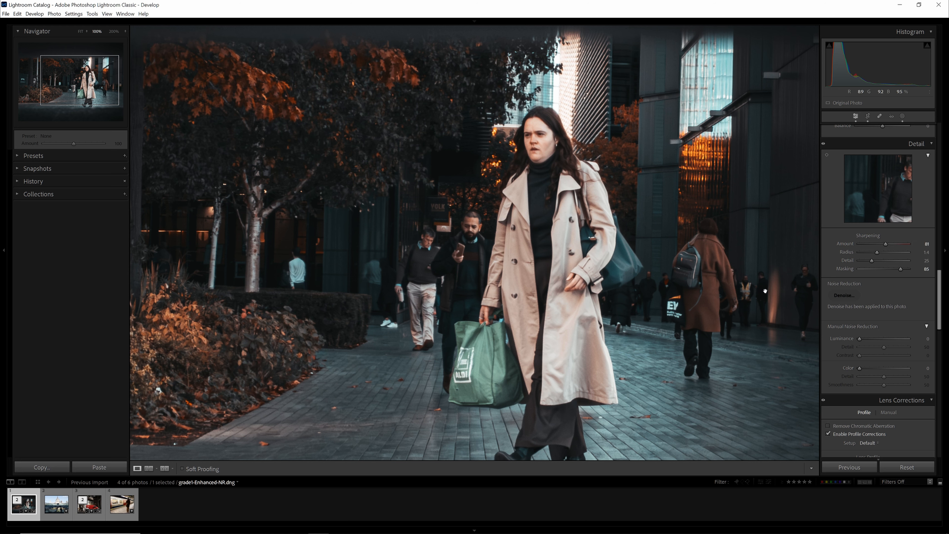
Step: Examine the sharpened street photo at several magnifications, checking the woman in the trench coat, the passers-by and the foliage
{"action": "left_click", "coordinate": [532, 241]}
{"action": "left_click", "coordinate": [508, 289]}
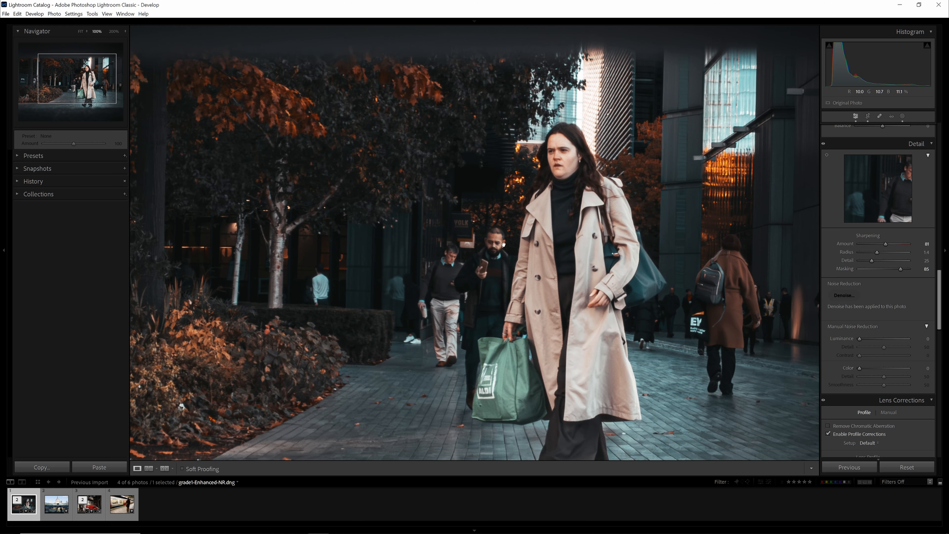
{"action": "left_click_drag", "start_coordinate": [508, 288], "coordinate": [631, 223]}
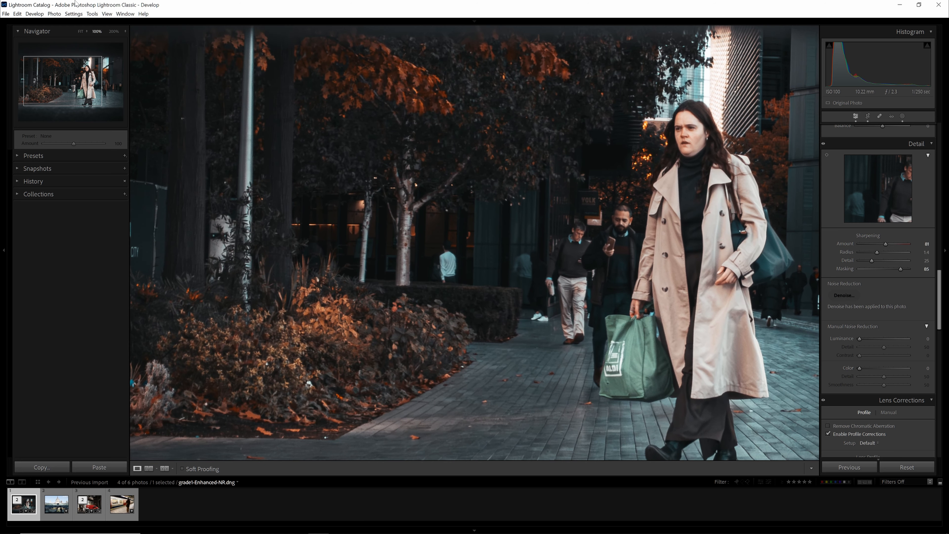
{"action": "left_click", "coordinate": [116, 33]}
{"action": "left_click_drag", "start_coordinate": [746, 64], "coordinate": [544, 293]}
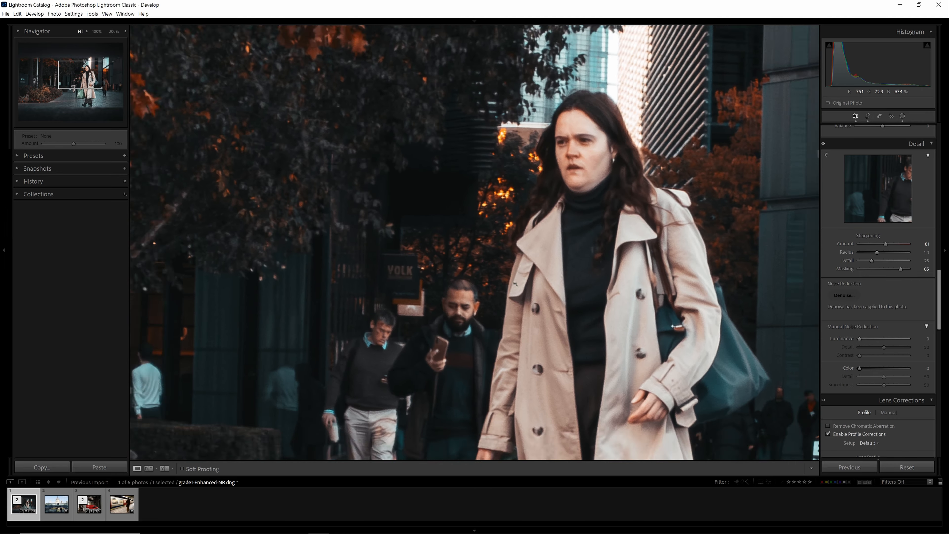
{"action": "left_click", "coordinate": [530, 234]}
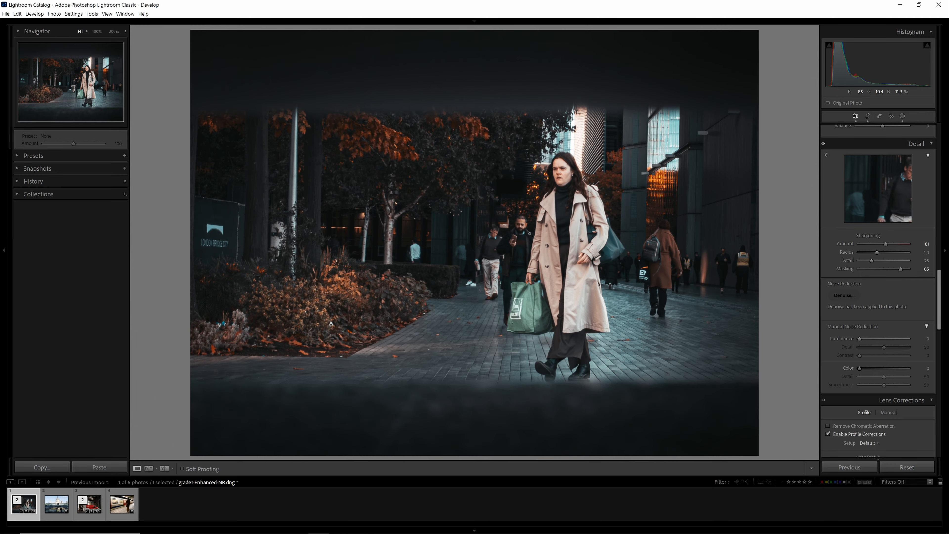
{"action": "left_click", "coordinate": [530, 214]}
{"action": "left_click", "coordinate": [527, 221]}
{"action": "left_click", "coordinate": [632, 275]}
{"action": "left_click", "coordinate": [528, 194]}
{"action": "left_click", "coordinate": [96, 32]}
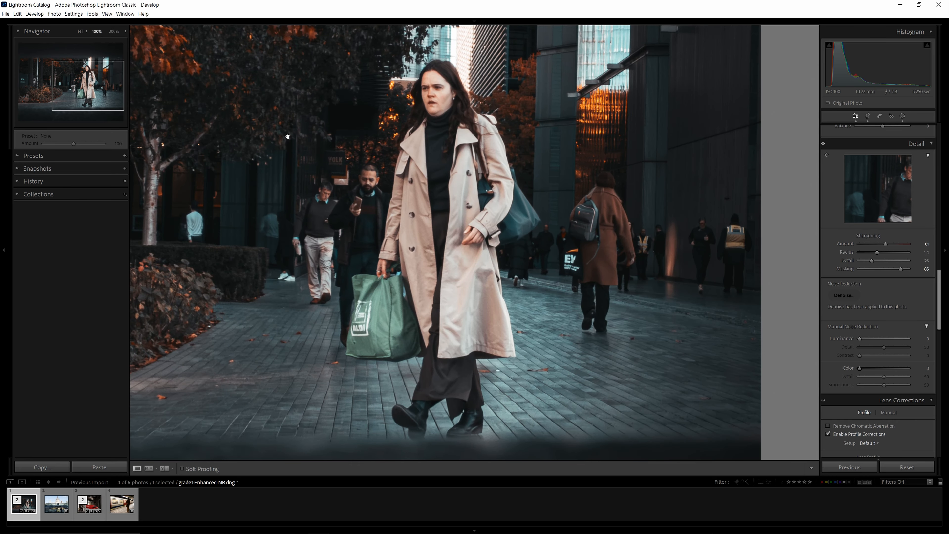
{"action": "left_click_drag", "start_coordinate": [422, 221], "coordinate": [589, 306]}
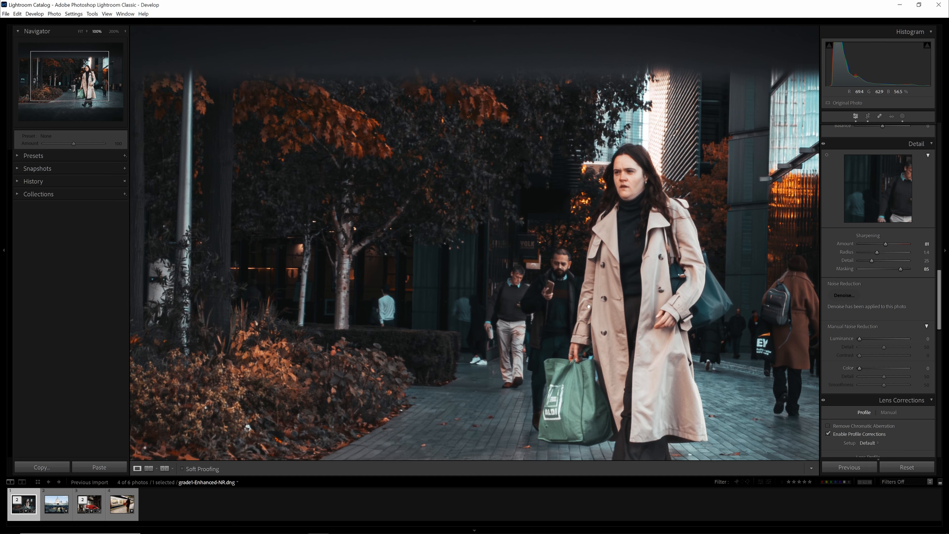
{"action": "left_click", "coordinate": [588, 306]}
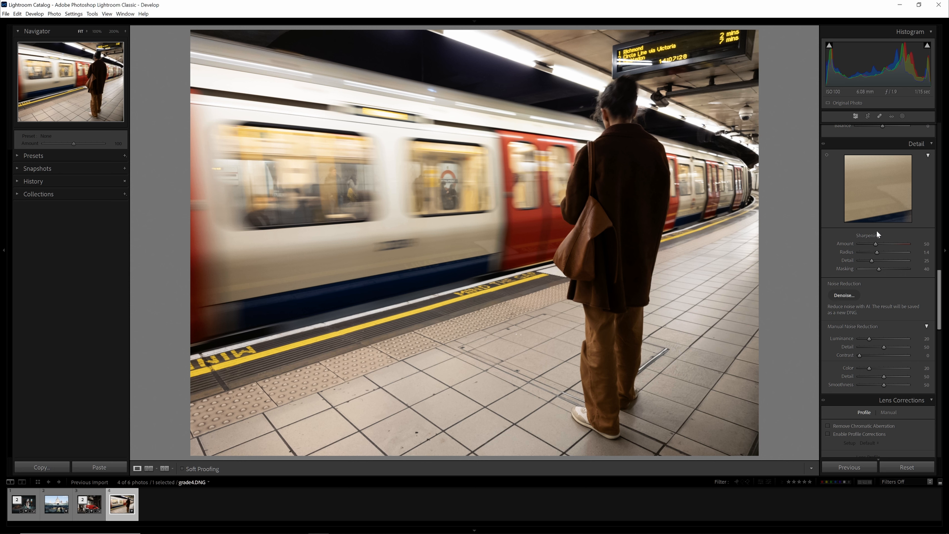
Step: Enable the lens profile corrections for the underground station photo grade4.DNG
{"action": "scroll", "coordinate": [856, 313], "scroll_direction": "down", "scroll_amount": 6}
{"action": "scroll", "coordinate": [852, 291], "scroll_direction": "up", "scroll_amount": 2}
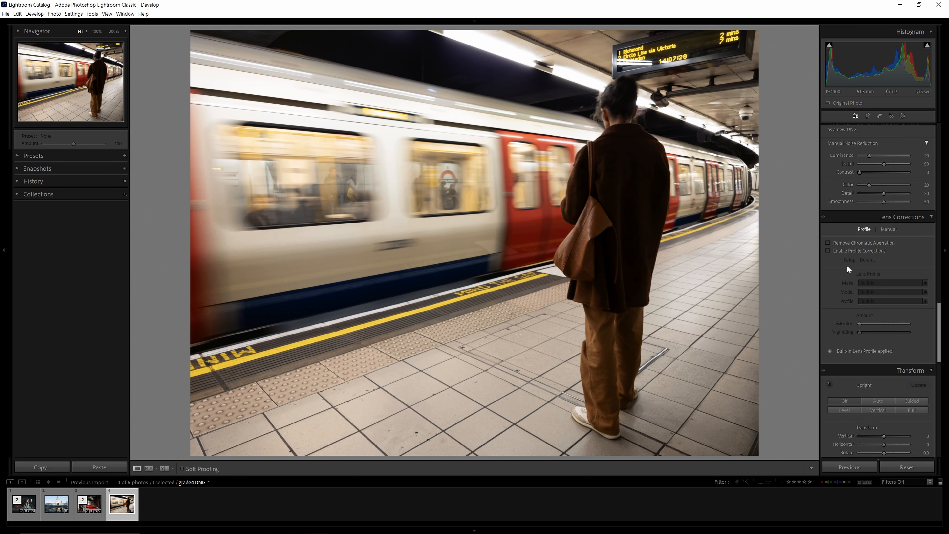
{"action": "left_click", "coordinate": [835, 250]}
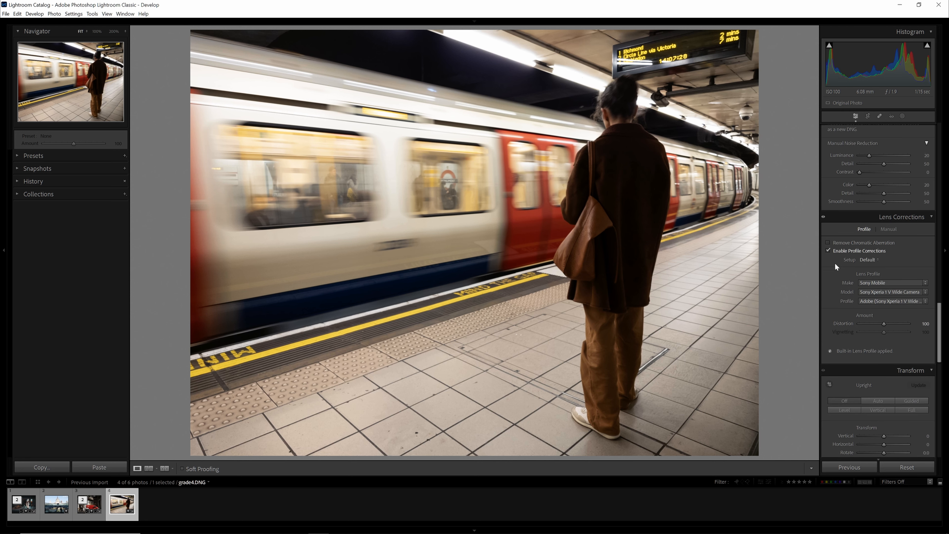
Step: Set the Luminance and Color noise reduction and the sharpening Amount to 0
{"action": "scroll", "coordinate": [834, 261], "scroll_direction": "up", "scroll_amount": 3}
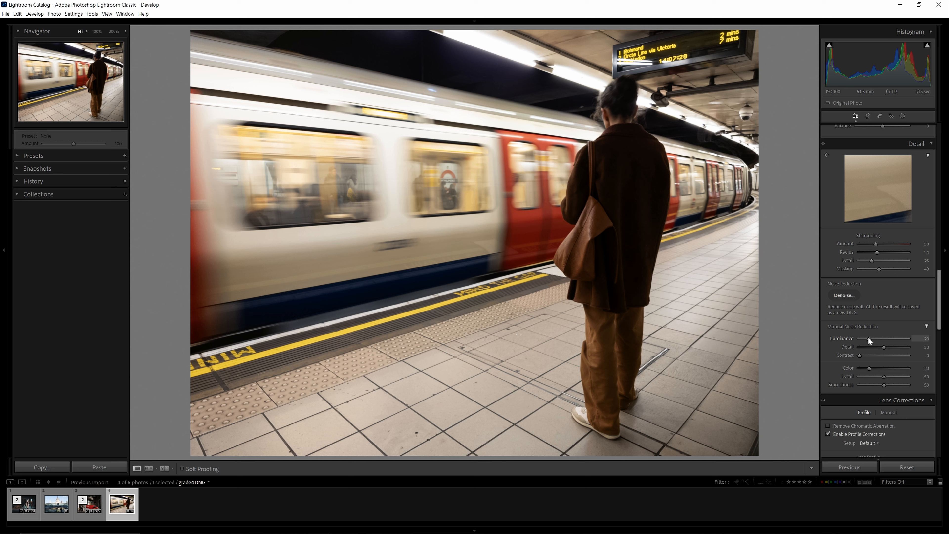
{"action": "left_click_drag", "start_coordinate": [868, 338], "coordinate": [818, 369]}
{"action": "left_click_drag", "start_coordinate": [874, 245], "coordinate": [754, 250]}
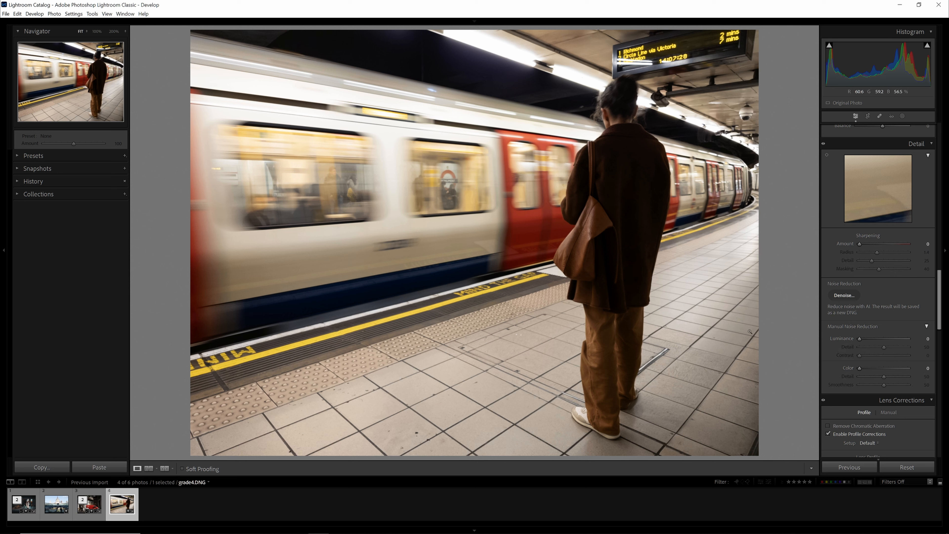
Step: Crop the photo at the Original aspect to a tighter frame around the standing person's upper body, the train and the departure board
{"action": "scroll", "coordinate": [865, 207], "scroll_direction": "up", "scroll_amount": 10}
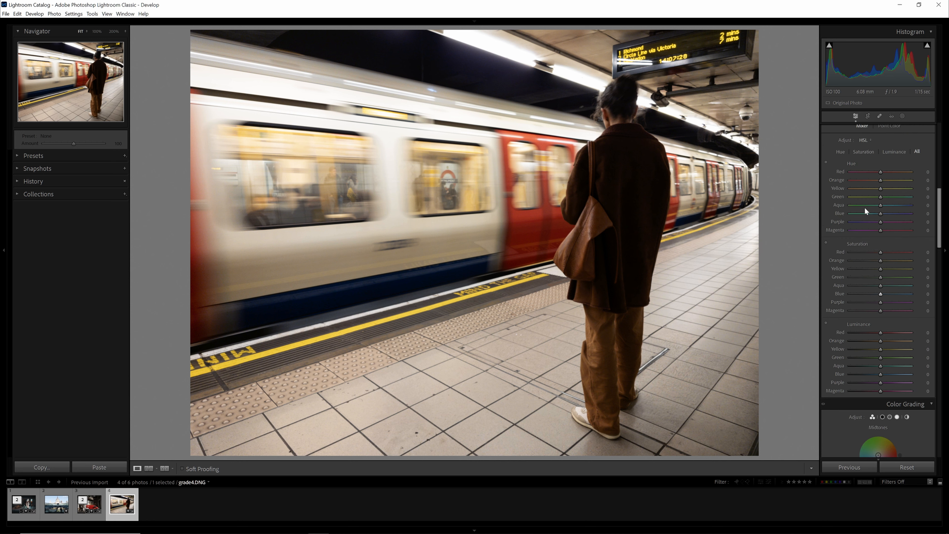
{"action": "left_click", "coordinate": [867, 117]}
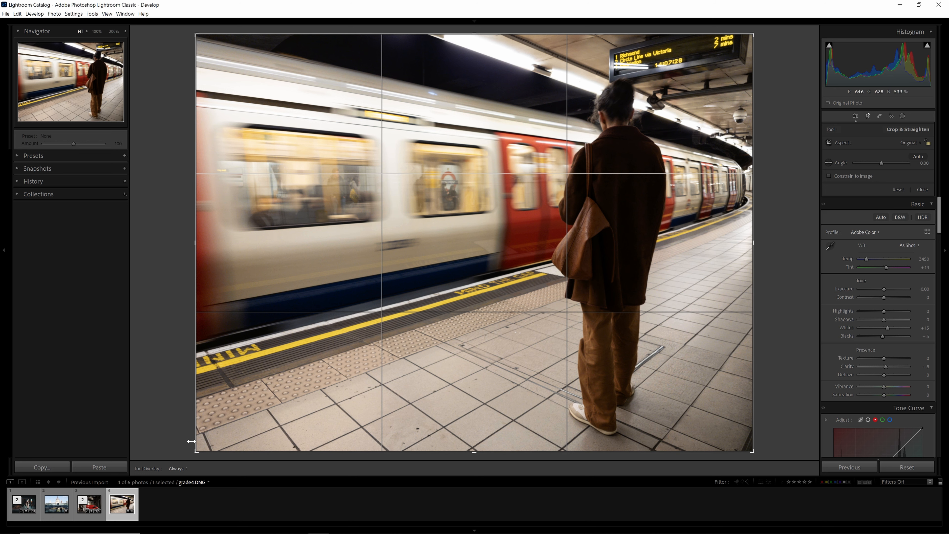
{"action": "left_click_drag", "start_coordinate": [196, 451], "coordinate": [275, 394]}
{"action": "left_click_drag", "start_coordinate": [224, 444], "coordinate": [403, 307]}
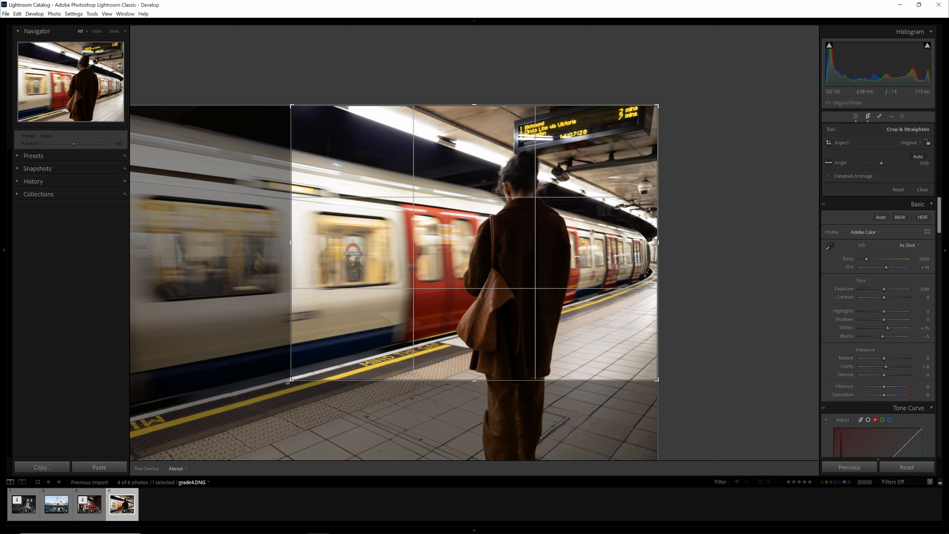
{"action": "left_click_drag", "start_coordinate": [292, 381], "coordinate": [269, 374]}
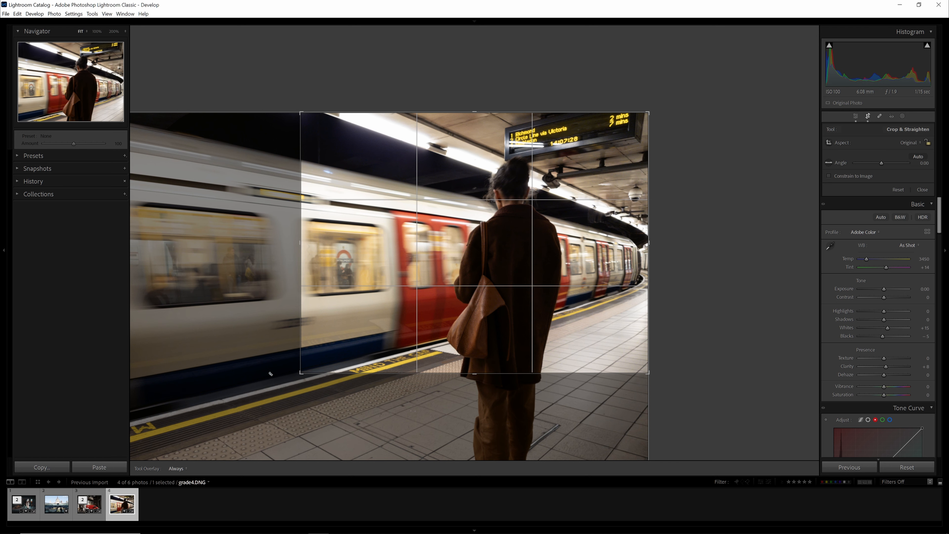
{"action": "key", "text": "Return"}
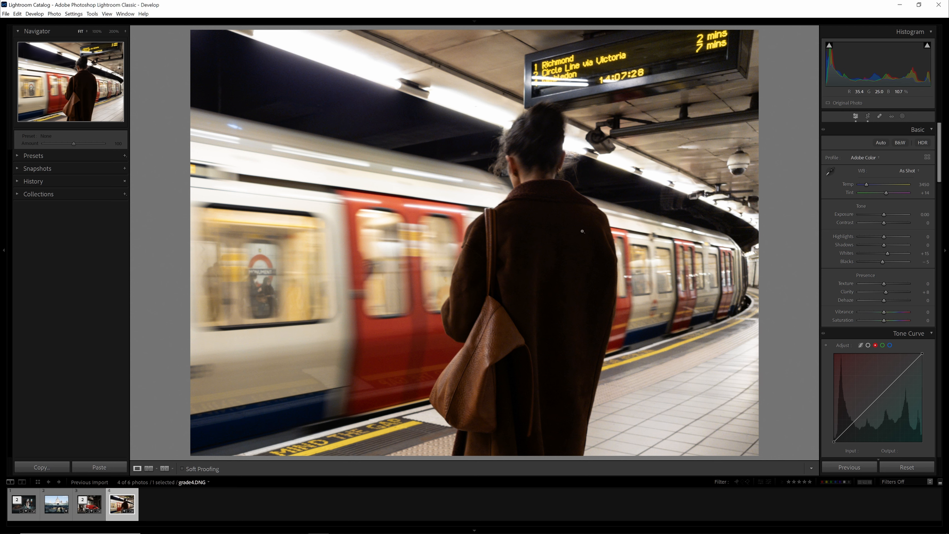
Step: Cool the white balance to a Temp of 3086 and a Tint of +10
{"action": "key", "text": "backslash"}
{"action": "key", "text": "backslash"}
{"action": "left_click_drag", "start_coordinate": [866, 186], "coordinate": [867, 187]}
{"action": "left_click_drag", "start_coordinate": [866, 185], "coordinate": [865, 188]}
{"action": "scroll", "coordinate": [886, 194], "scroll_direction": "down", "scroll_amount": 2}
{"action": "left_click_drag", "start_coordinate": [887, 196], "coordinate": [888, 196]}
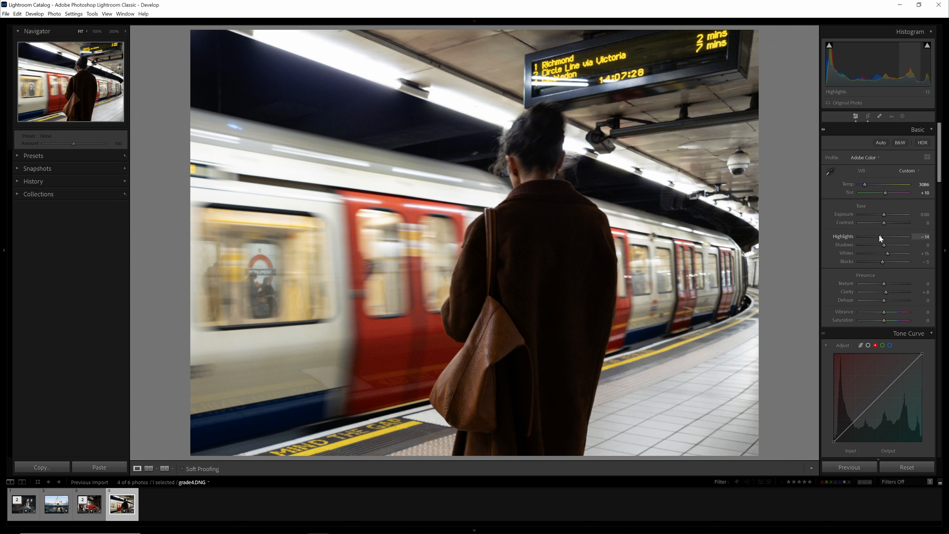
Step: Set Highlights to -20 and Contrast to +33
{"action": "mouse_move", "coordinate": [883, 239]}
{"action": "left_mouse_down"}
{"action": "mouse_move", "coordinate": [871, 238]}
{"action": "mouse_move", "coordinate": [879, 237]}
{"action": "left_mouse_up"}
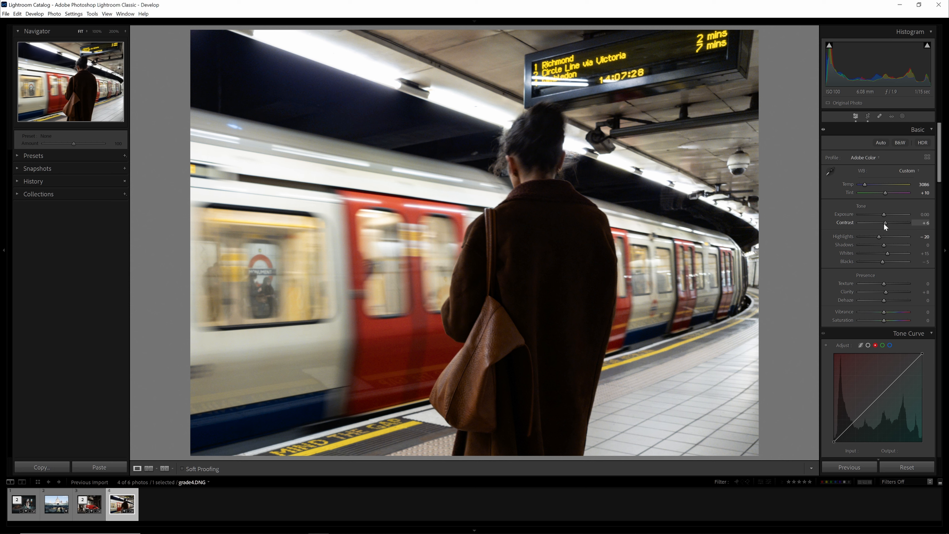
{"action": "left_click_drag", "start_coordinate": [884, 223], "coordinate": [886, 224]}
{"action": "left_click_drag", "start_coordinate": [889, 223], "coordinate": [891, 226]}
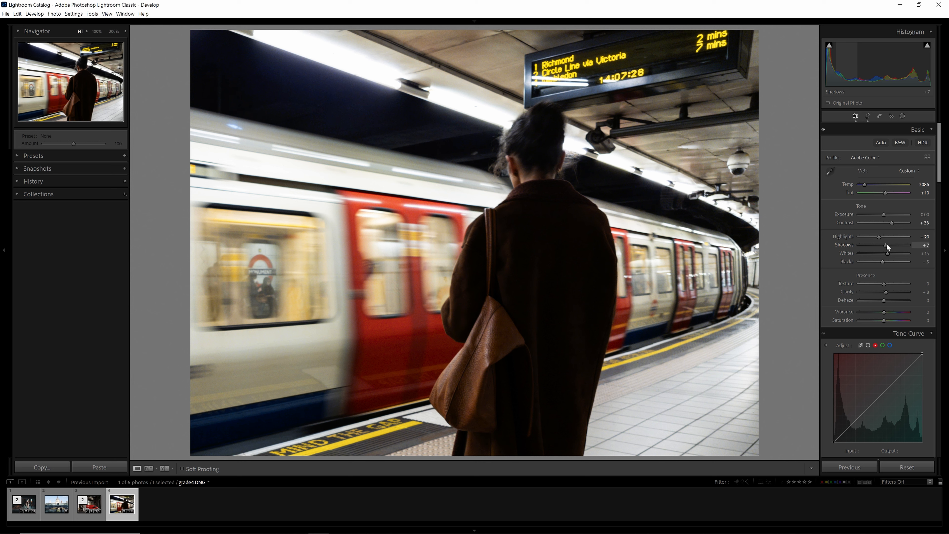
Step: Set Shadows to +13, Whites to -9 and Blacks to -3
{"action": "left_click_drag", "start_coordinate": [886, 244], "coordinate": [887, 244]}
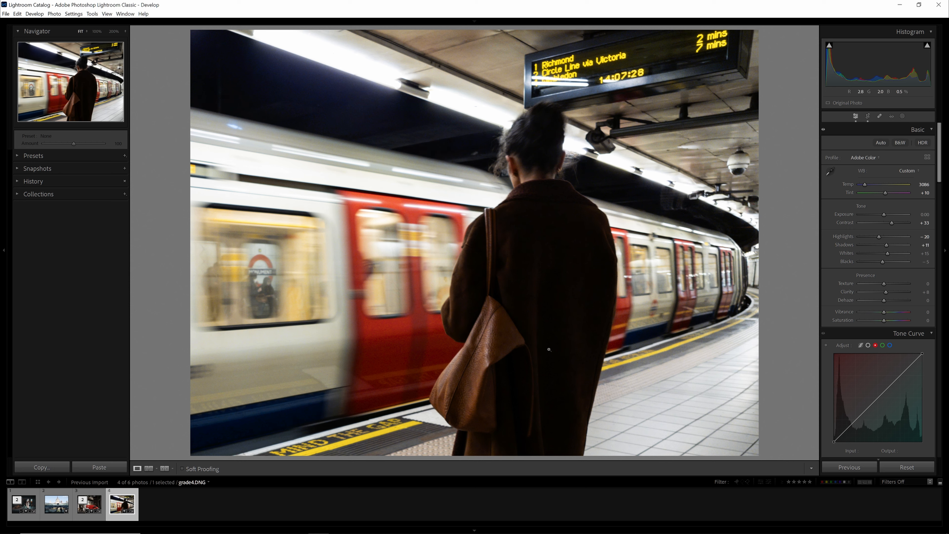
{"action": "mouse_move", "coordinate": [886, 244]}
{"action": "left_mouse_down"}
{"action": "mouse_move", "coordinate": [874, 247]}
{"action": "mouse_move", "coordinate": [882, 247]}
{"action": "left_mouse_up"}
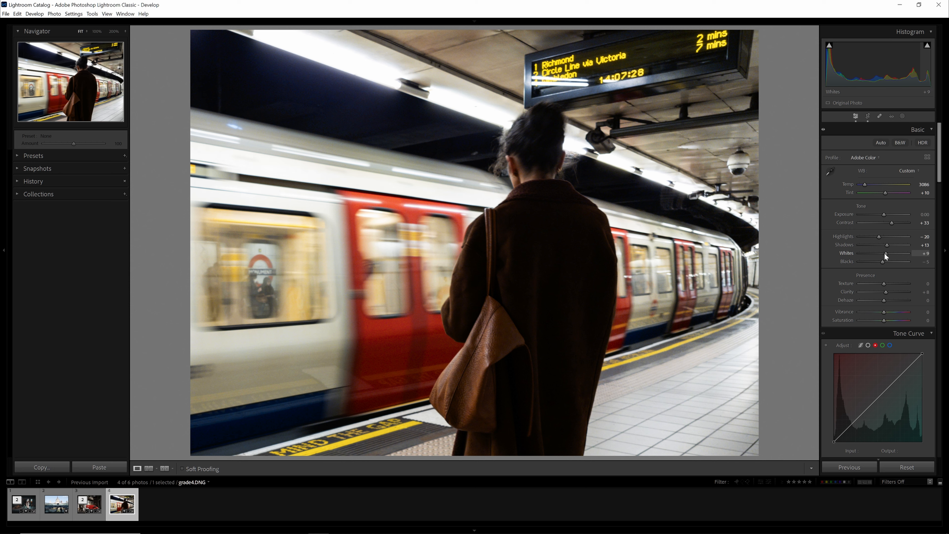
{"action": "left_click_drag", "start_coordinate": [881, 255], "coordinate": [882, 255]}
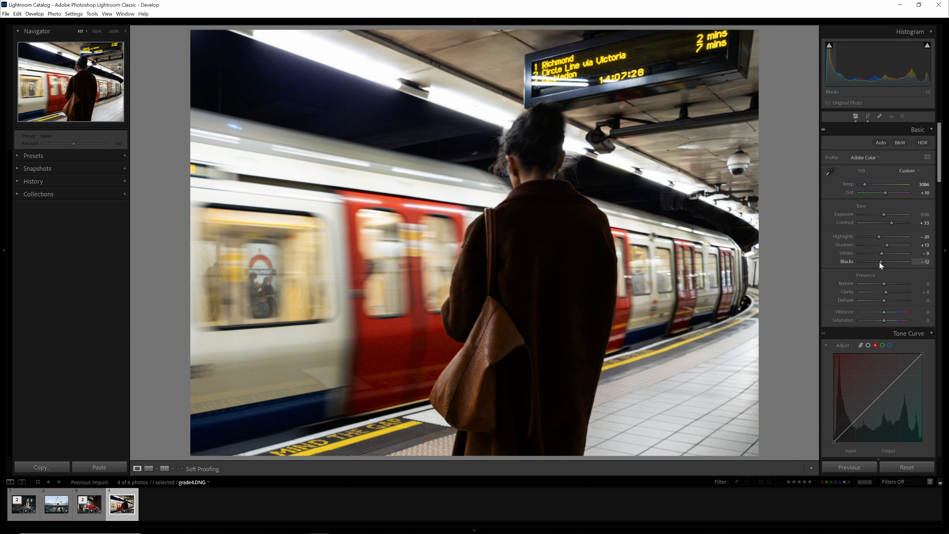
{"action": "mouse_move", "coordinate": [878, 262]}
{"action": "left_mouse_down"}
{"action": "mouse_move", "coordinate": [869, 264]}
{"action": "mouse_move", "coordinate": [882, 266]}
{"action": "left_mouse_up"}
Step: Set Clarity to +18 and Dehaze to +14, leaving Texture at its default of 0
{"action": "scroll", "coordinate": [830, 299], "scroll_direction": "down", "scroll_amount": 3}
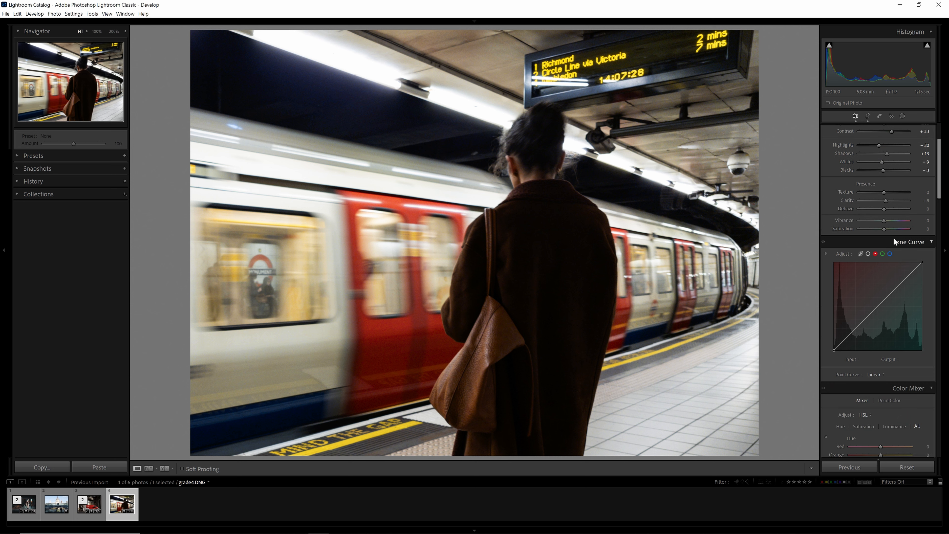
{"action": "mouse_move", "coordinate": [886, 200]}
{"action": "left_mouse_down"}
{"action": "mouse_move", "coordinate": [897, 200]}
{"action": "mouse_move", "coordinate": [862, 199]}
{"action": "mouse_move", "coordinate": [895, 199]}
{"action": "left_mouse_up"}
{"action": "mouse_move", "coordinate": [888, 199]}
{"action": "left_mouse_down"}
{"action": "mouse_move", "coordinate": [878, 198]}
{"action": "mouse_move", "coordinate": [888, 198]}
{"action": "left_mouse_up"}
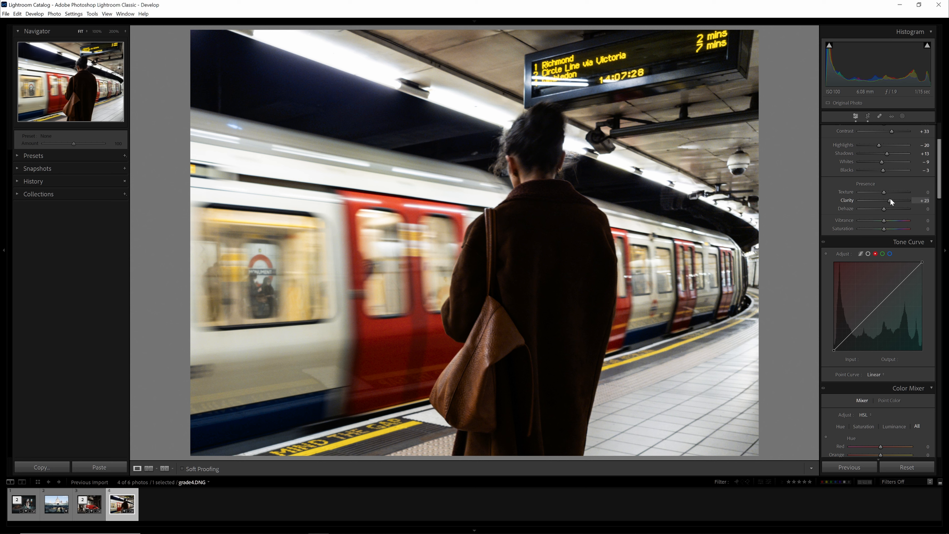
{"action": "left_click_drag", "start_coordinate": [891, 200], "coordinate": [889, 200]}
{"action": "left_click_drag", "start_coordinate": [885, 210], "coordinate": [890, 211]}
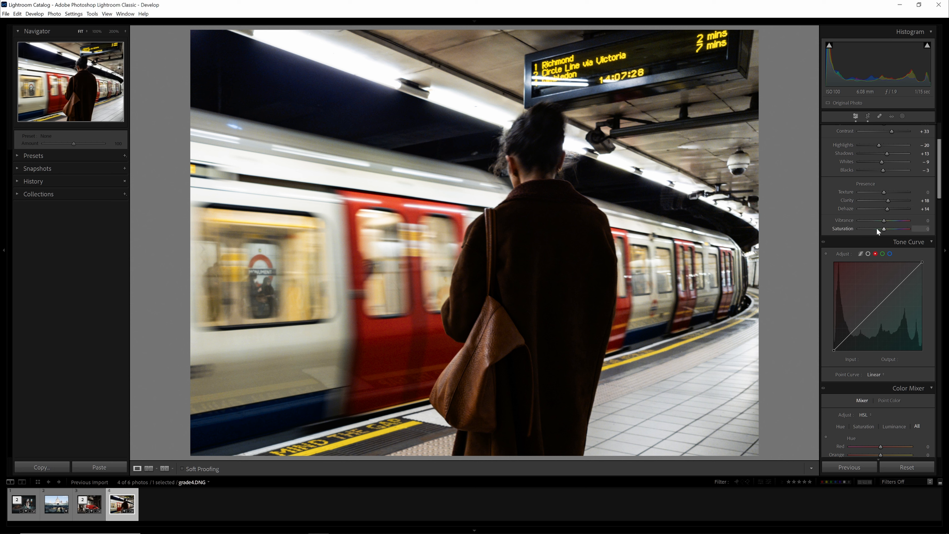
{"action": "left_click_drag", "start_coordinate": [885, 192], "coordinate": [896, 194]}
{"action": "double_click", "coordinate": [889, 192]}
Step: Examine the moving train and the person's dark coat at 100% magnification, returning to the fitted view
{"action": "left_click", "coordinate": [336, 307]}
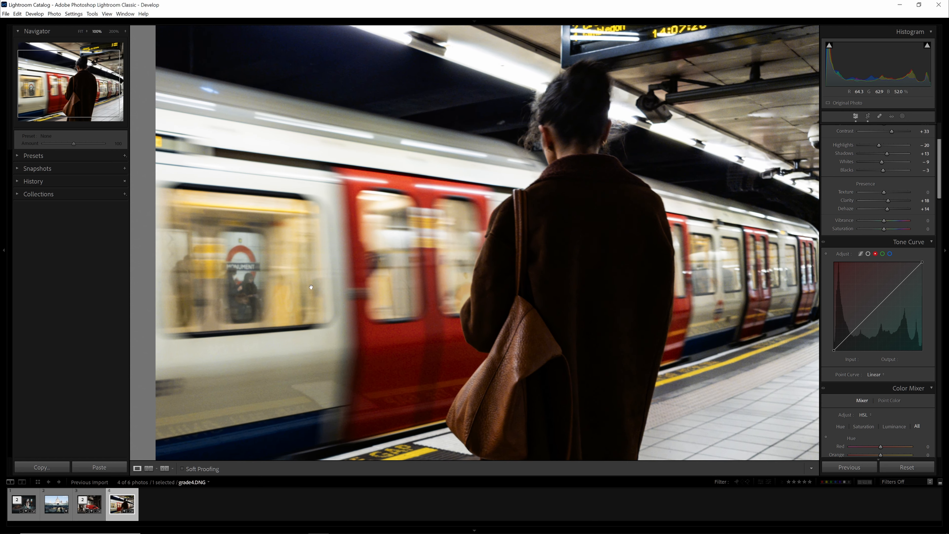
{"action": "left_click", "coordinate": [335, 307]}
{"action": "left_click", "coordinate": [347, 136]}
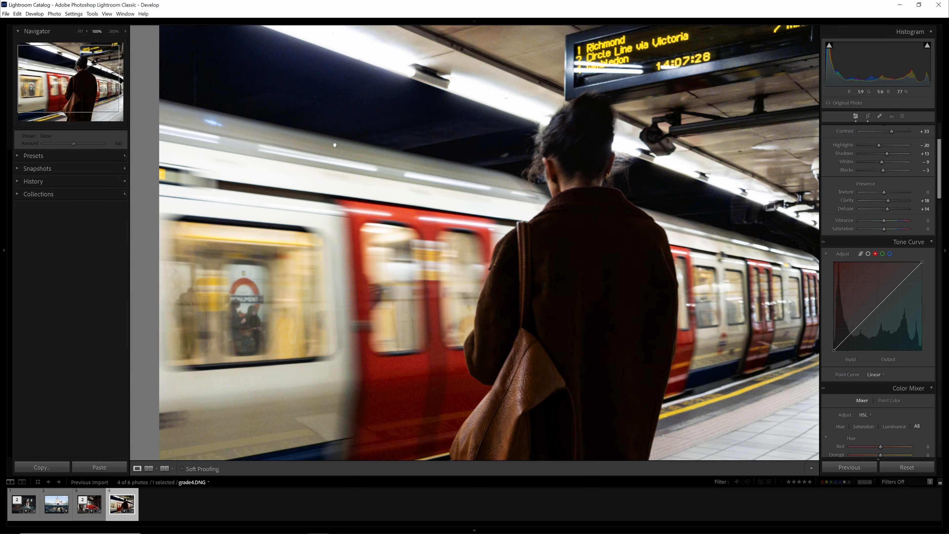
{"action": "left_click", "coordinate": [333, 147]}
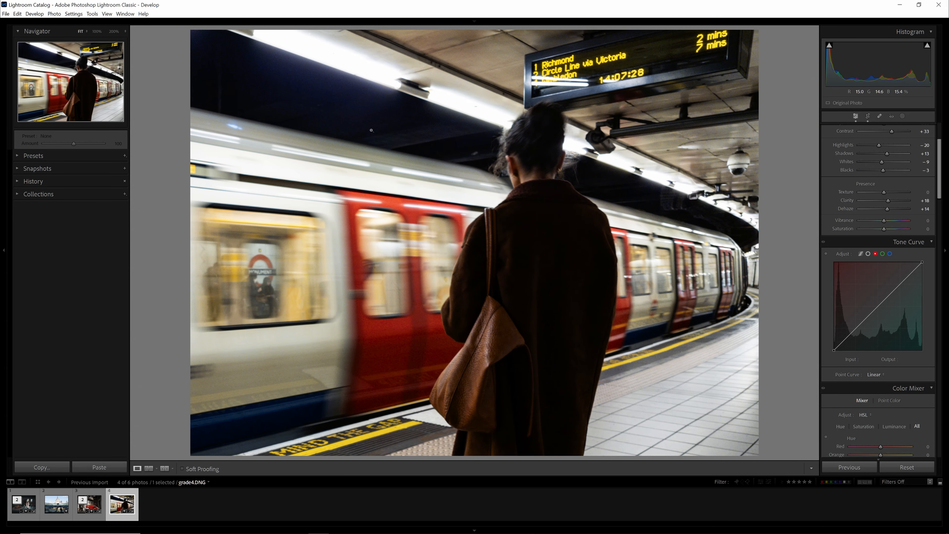
{"action": "left_click", "coordinate": [365, 175]}
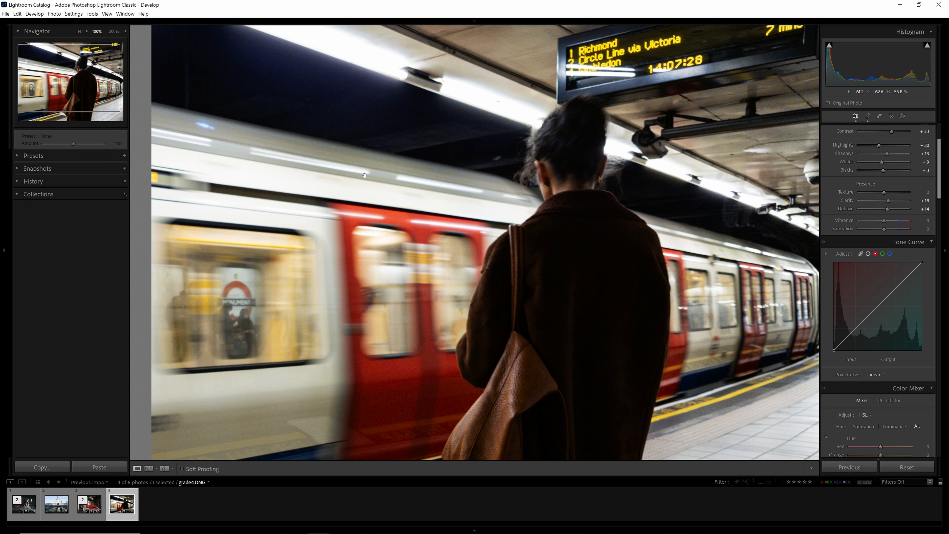
{"action": "left_click", "coordinate": [471, 307]}
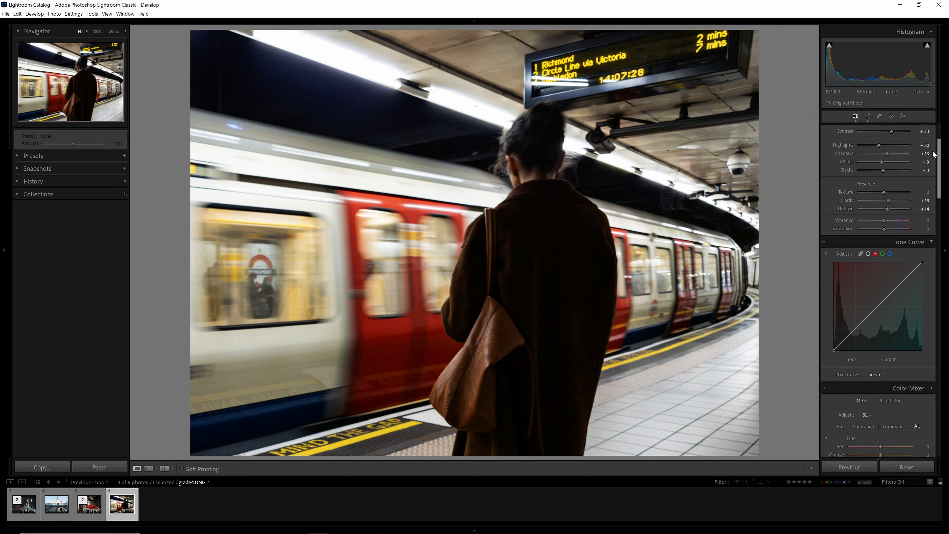
Step: Compare the edited station photo repeatedly with its Before version
{"action": "key", "text": "backslash"}
{"action": "key", "text": "backslash"}
{"action": "key", "text": "backslash"}
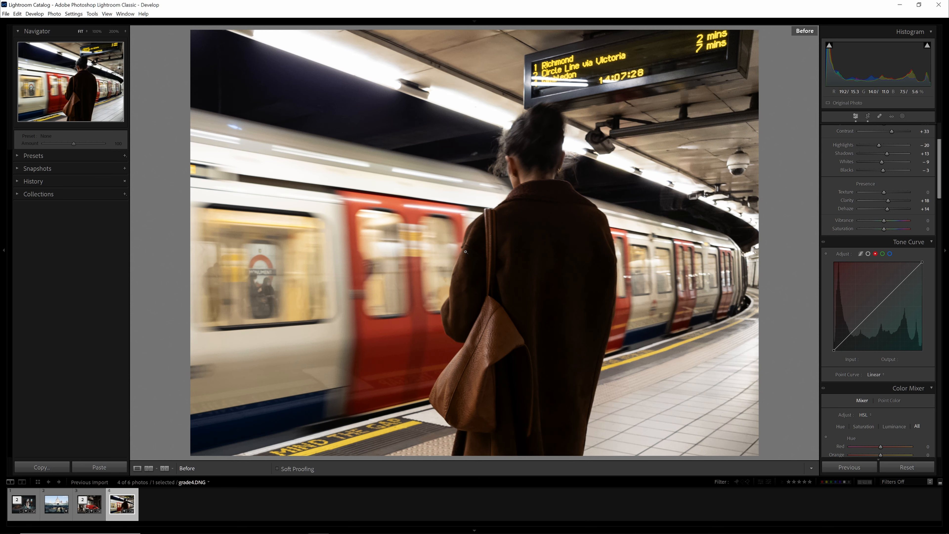
{"action": "key", "text": "backslash"}
{"action": "key", "text": "backslash"}
{"action": "key", "text": "backslash"}
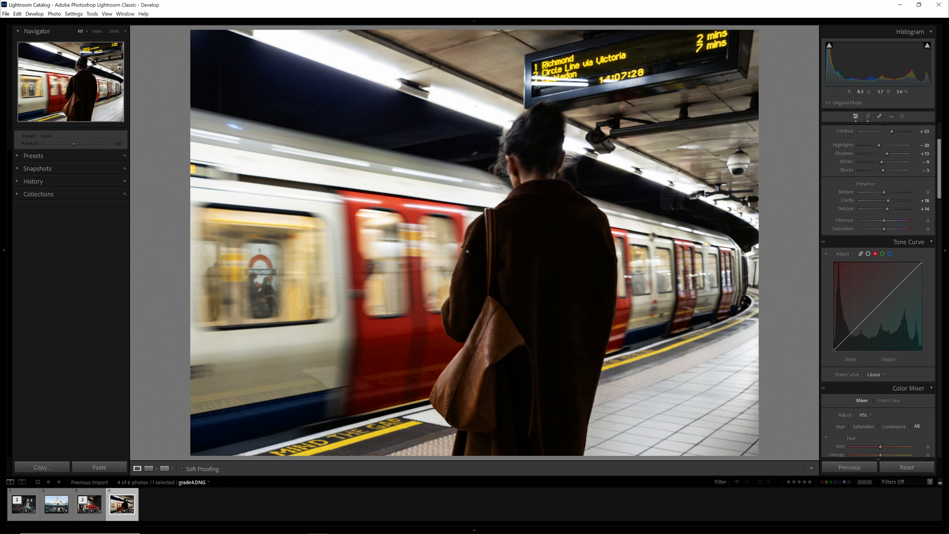
{"action": "key", "text": "backslash"}
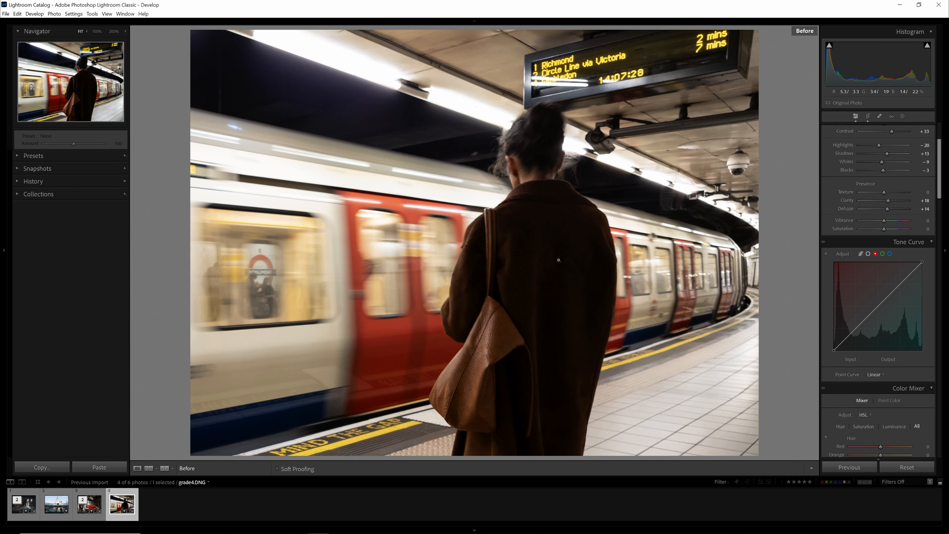
Step: Toggle between the Before and edited versions of the station photo to check the tone and presence changes
{"action": "key", "text": "backslash"}
{"action": "key", "text": "backslash"}
{"action": "key", "text": "backslash"}
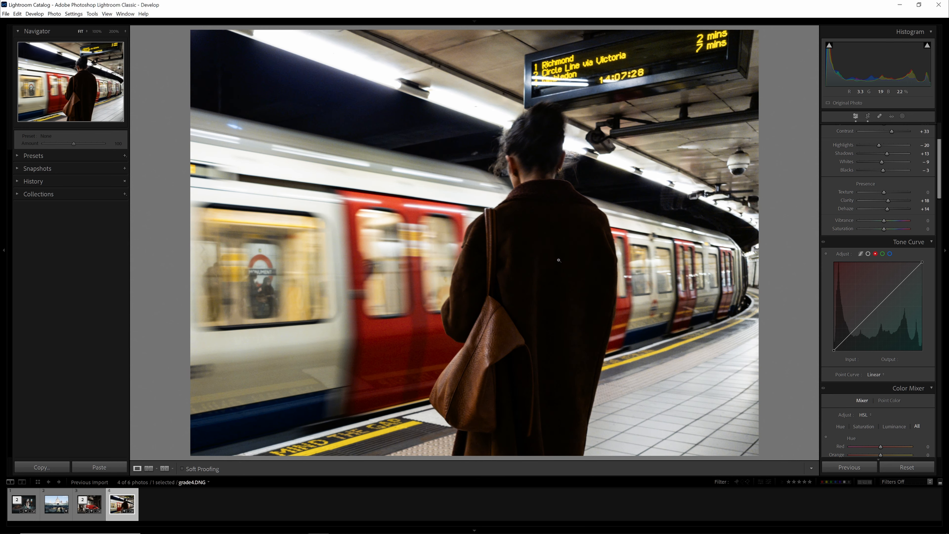
{"action": "key", "text": "backslash"}
{"action": "key", "text": "backslash"}
Step: Switch the Tone Curve to the parametric curve and set Lights to +10 and Darks to -9
{"action": "scroll", "coordinate": [893, 300], "scroll_direction": "down", "scroll_amount": 2}
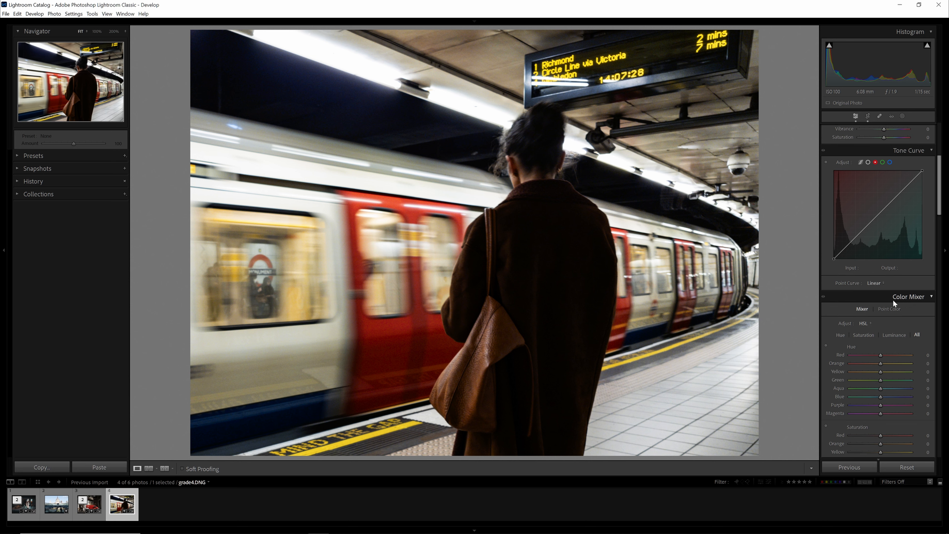
{"action": "scroll", "coordinate": [892, 300], "scroll_direction": "up", "scroll_amount": 2}
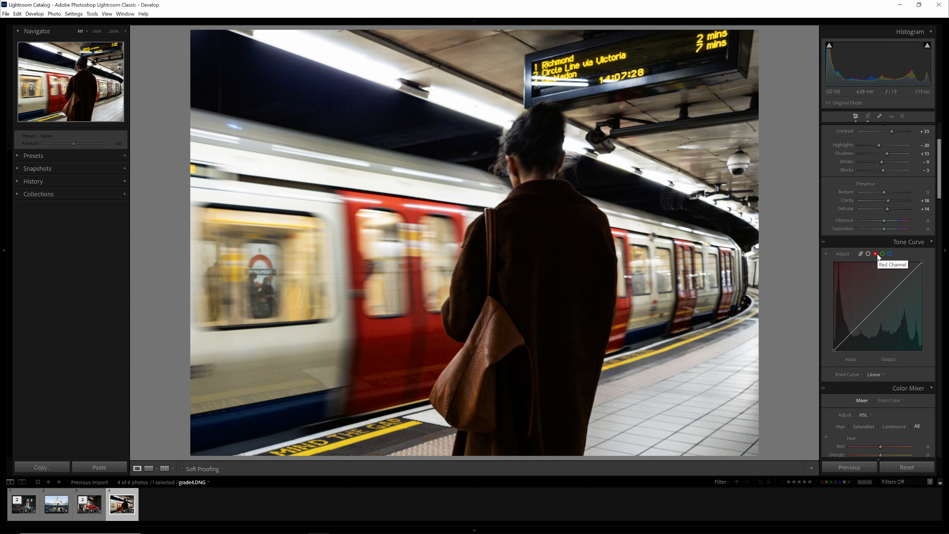
{"action": "left_click", "coordinate": [863, 254]}
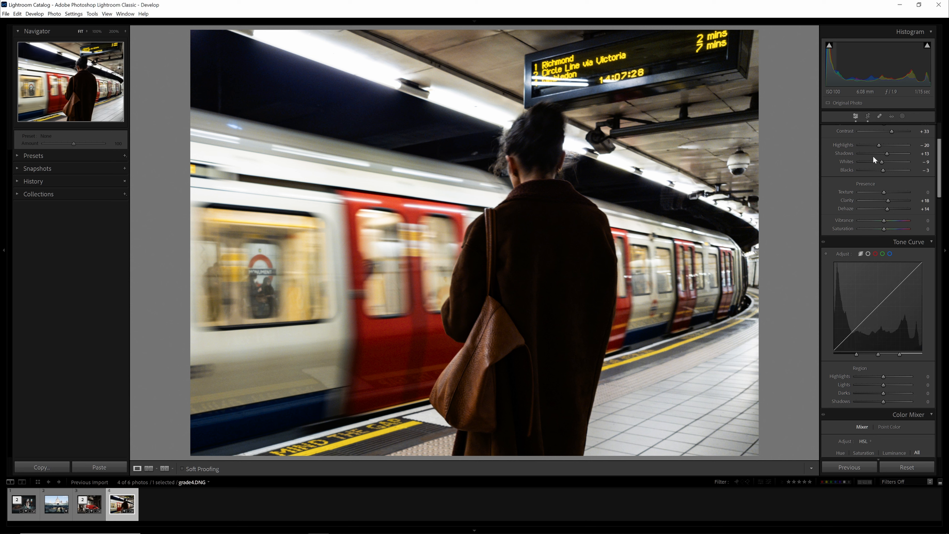
{"action": "scroll", "coordinate": [865, 261], "scroll_direction": "up", "scroll_amount": 3}
{"action": "scroll", "coordinate": [865, 262], "scroll_direction": "down", "scroll_amount": 3}
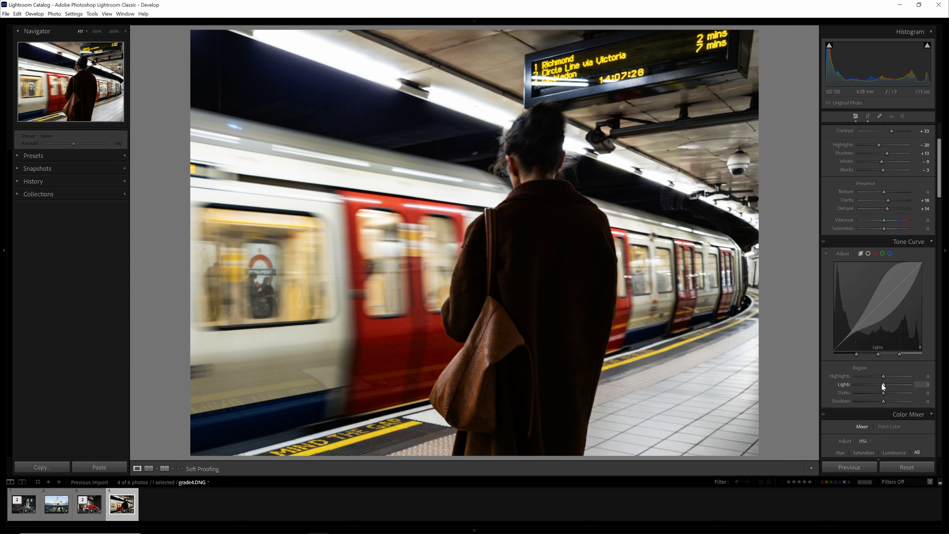
{"action": "left_click_drag", "start_coordinate": [882, 384], "coordinate": [885, 385]}
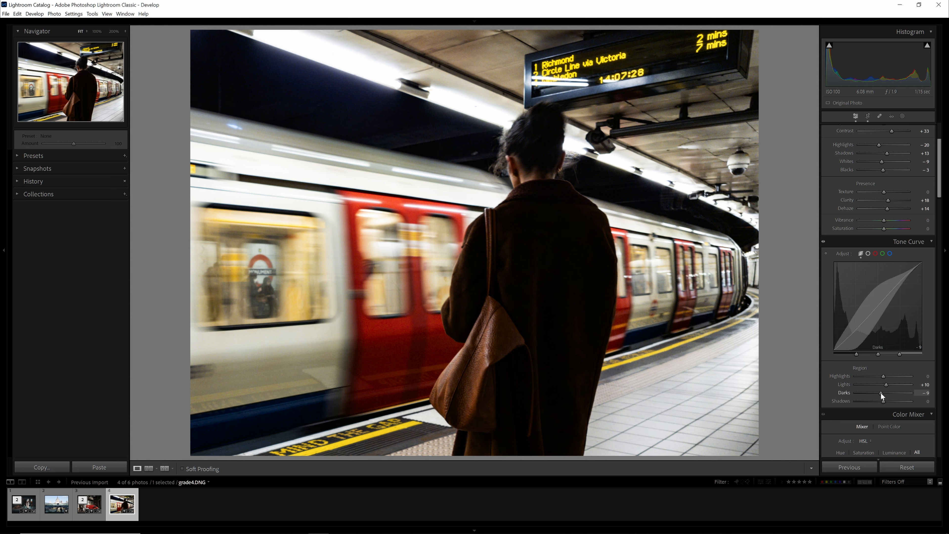
{"action": "left_click_drag", "start_coordinate": [881, 392], "coordinate": [882, 393]}
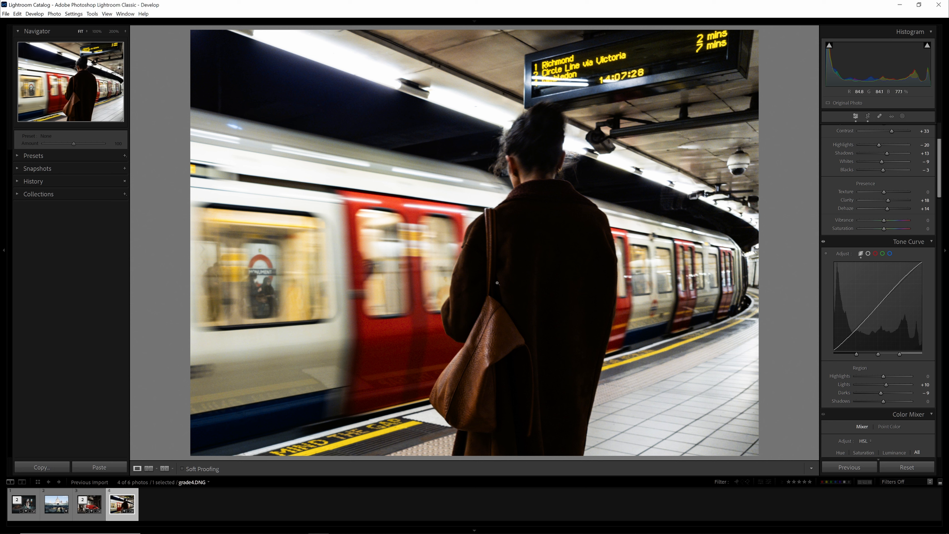
Step: View the point curve and return to the parametric Tone Curve
{"action": "scroll", "coordinate": [879, 304], "scroll_direction": "up", "scroll_amount": 3}
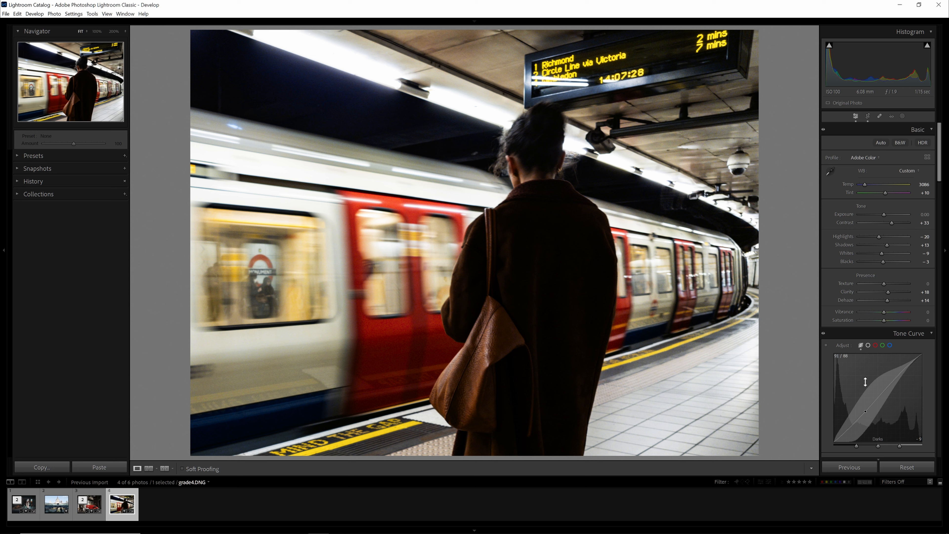
{"action": "left_click", "coordinate": [868, 346]}
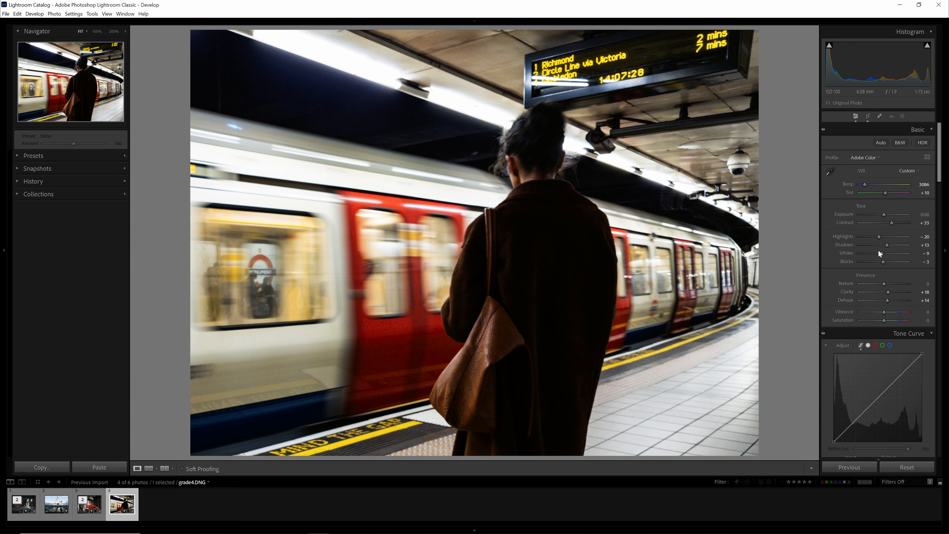
{"action": "left_click", "coordinate": [861, 345]}
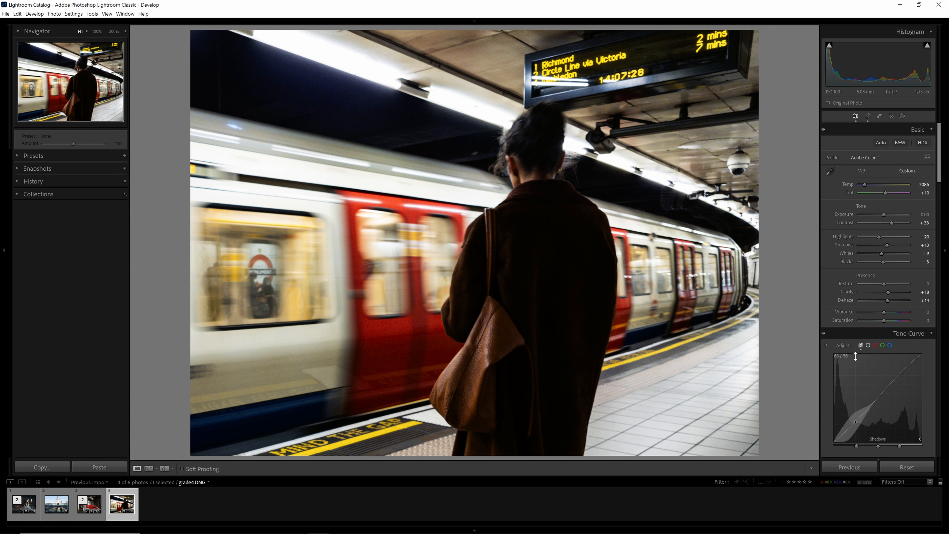
Step: Try small Hue shifts on the Red and Orange channels in the Color Mixer
{"action": "scroll", "coordinate": [856, 358], "scroll_direction": "down", "scroll_amount": 5}
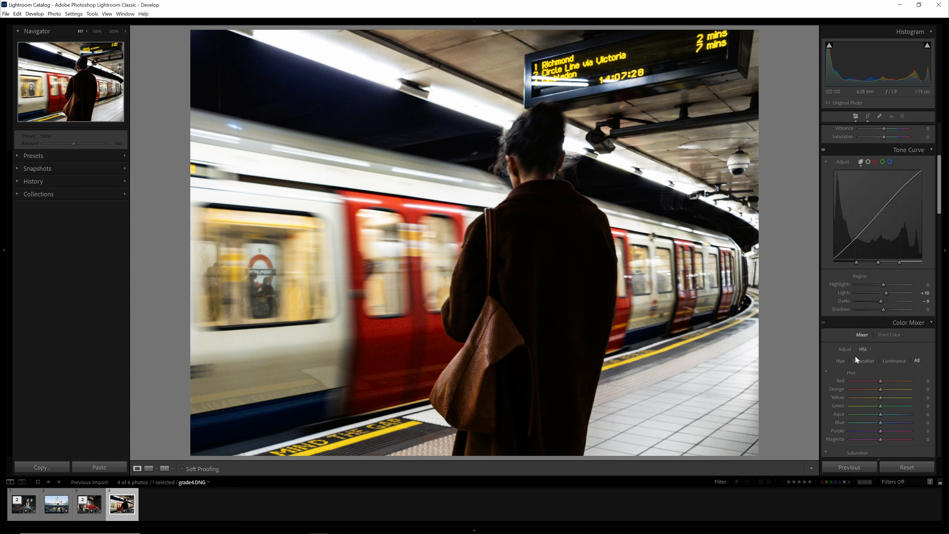
{"action": "scroll", "coordinate": [855, 356], "scroll_direction": "down", "scroll_amount": 5}
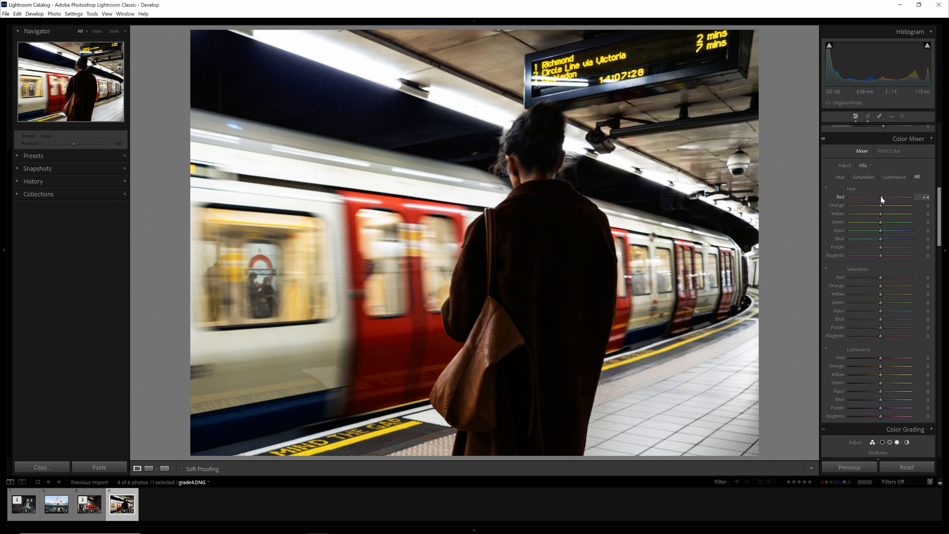
{"action": "left_click_drag", "start_coordinate": [879, 196], "coordinate": [884, 198]}
{"action": "mouse_move", "coordinate": [881, 205]}
{"action": "left_mouse_down"}
{"action": "mouse_move", "coordinate": [892, 205]}
{"action": "mouse_move", "coordinate": [867, 208]}
{"action": "mouse_move", "coordinate": [896, 209]}
{"action": "mouse_move", "coordinate": [858, 212]}
{"action": "mouse_move", "coordinate": [884, 211]}
{"action": "left_mouse_up"}
Step: Set the Saturation of Yellow, Green, Aqua, Blue, Purple and Magenta to -100 in the Color Mixer
{"action": "scroll", "coordinate": [833, 281], "scroll_direction": "down", "scroll_amount": 3}
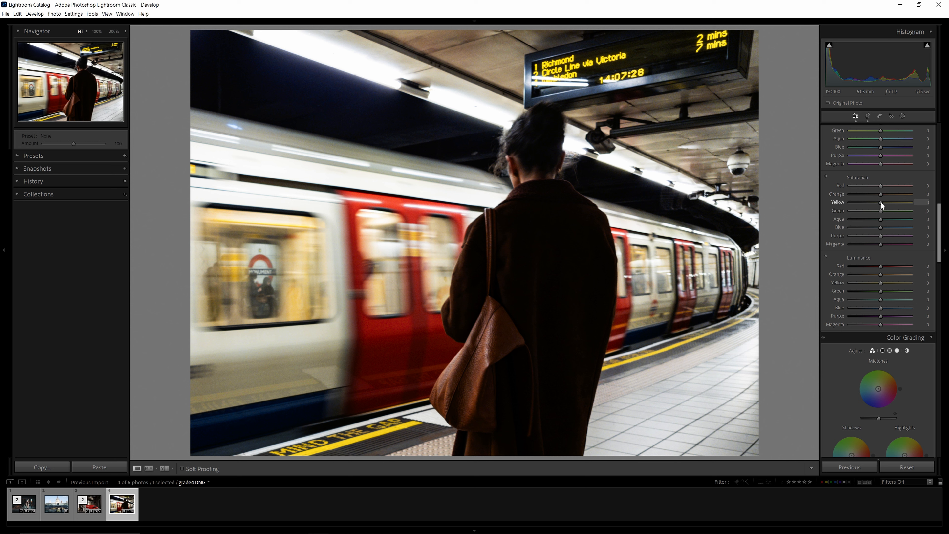
{"action": "left_click_drag", "start_coordinate": [880, 202], "coordinate": [771, 201]}
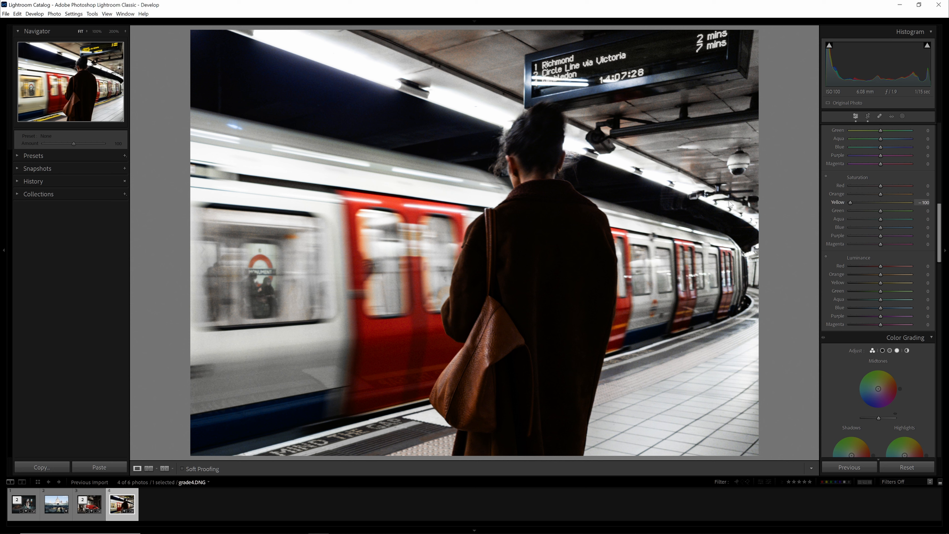
{"action": "left_click_drag", "start_coordinate": [880, 211], "coordinate": [677, 200]}
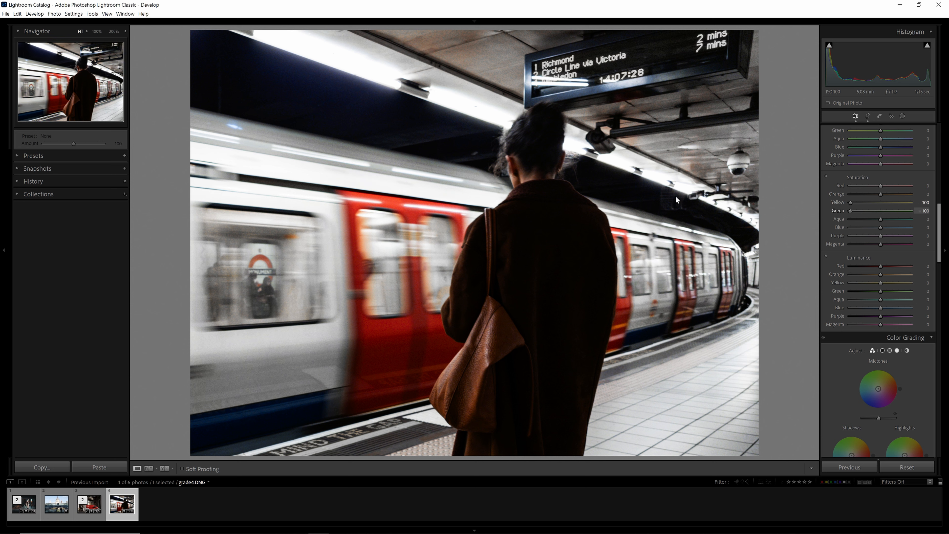
{"action": "left_click_drag", "start_coordinate": [881, 219], "coordinate": [818, 234]}
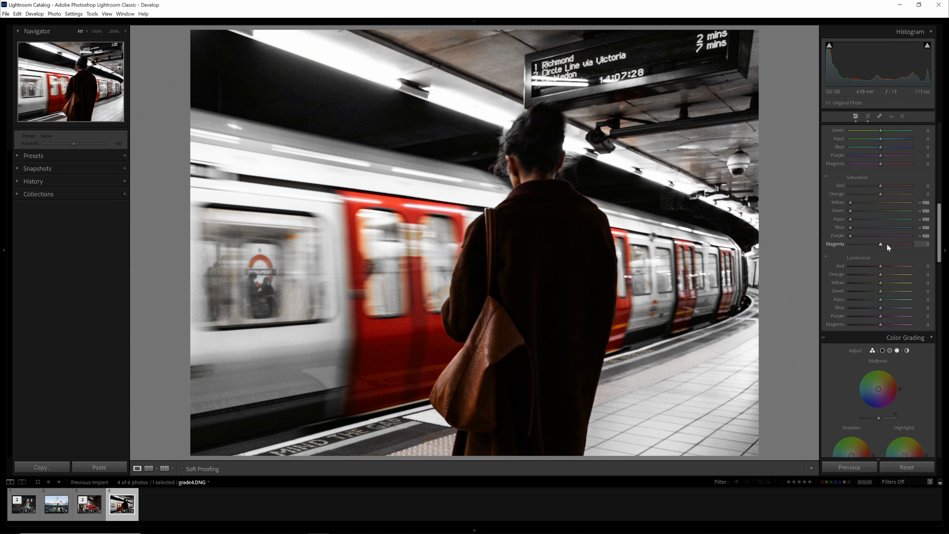
{"action": "left_click_drag", "start_coordinate": [882, 242], "coordinate": [701, 235]}
Step: Check the bag area close up and set the Blue Saturation to -31
{"action": "left_click", "coordinate": [518, 285]}
{"action": "left_click", "coordinate": [519, 284]}
{"action": "mouse_move", "coordinate": [851, 227]}
{"action": "left_mouse_down"}
{"action": "mouse_move", "coordinate": [910, 225]}
{"action": "mouse_move", "coordinate": [858, 226]}
{"action": "left_mouse_up"}
{"action": "left_click_drag", "start_coordinate": [874, 227], "coordinate": [871, 227]}
Step: Compare the muted colors with the Before version and inspect the coat and train close up
{"action": "key", "text": "backslash"}
{"action": "key", "text": "backslash"}
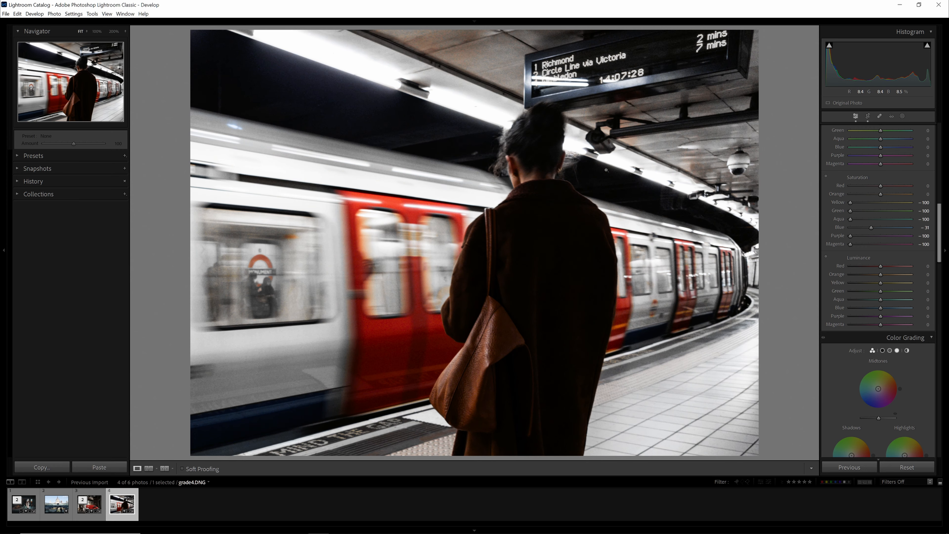
{"action": "key", "text": "backslash"}
{"action": "key", "text": "backslash"}
{"action": "left_click", "coordinate": [599, 253]}
{"action": "left_click", "coordinate": [421, 285]}
Step: Set the Luminance of Orange to +14 and Yellow to -8 in the Color Mixer
{"action": "mouse_move", "coordinate": [880, 275]}
{"action": "left_mouse_down"}
{"action": "mouse_move", "coordinate": [872, 274]}
{"action": "mouse_move", "coordinate": [885, 278]}
{"action": "left_mouse_up"}
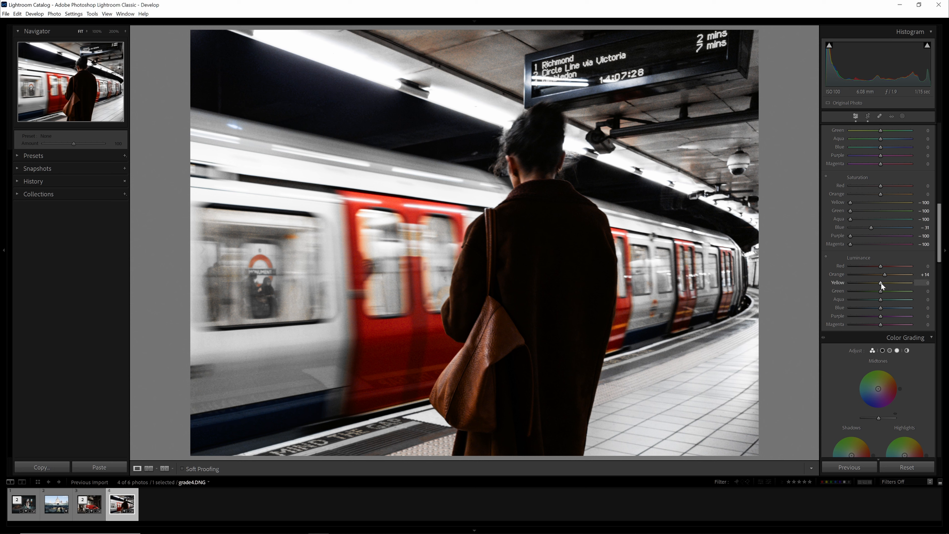
{"action": "left_click_drag", "start_coordinate": [881, 283], "coordinate": [857, 283]}
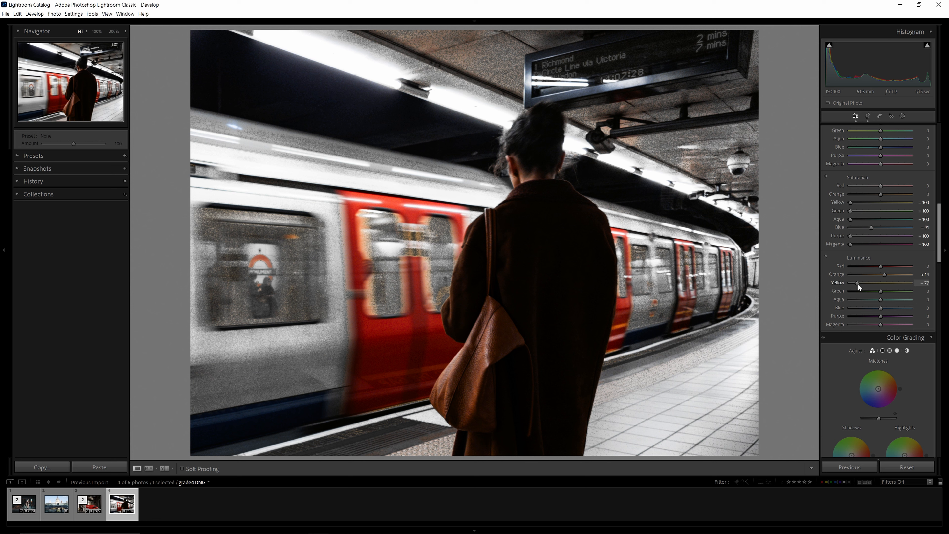
{"action": "left_click_drag", "start_coordinate": [858, 283], "coordinate": [881, 283]}
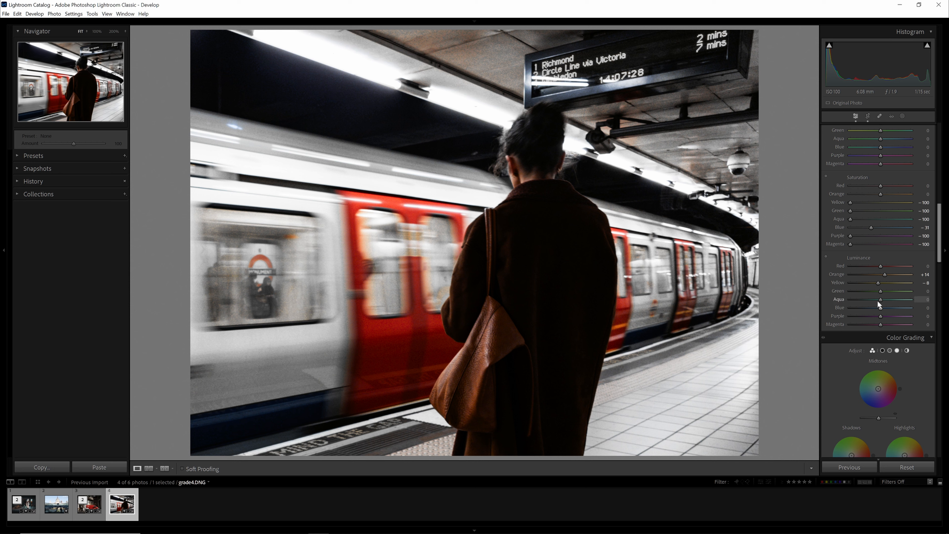
Step: Set the Green Luminance to +71 and try a darker Aqua Luminance
{"action": "mouse_move", "coordinate": [881, 291]}
{"action": "left_mouse_down"}
{"action": "mouse_move", "coordinate": [910, 290]}
{"action": "mouse_move", "coordinate": [862, 291]}
{"action": "mouse_move", "coordinate": [904, 290]}
{"action": "mouse_move", "coordinate": [876, 290]}
{"action": "mouse_move", "coordinate": [898, 295]}
{"action": "left_mouse_up"}
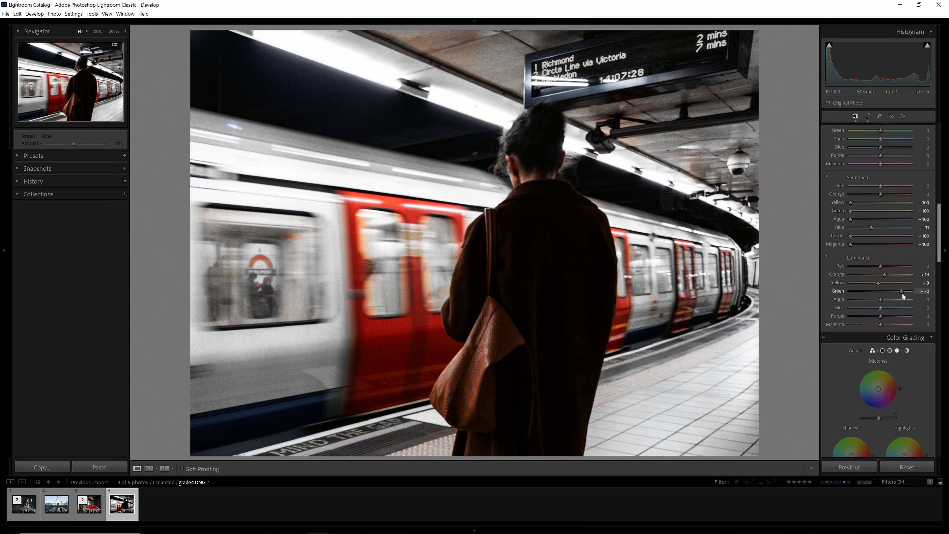
{"action": "left_click_drag", "start_coordinate": [899, 296], "coordinate": [882, 298]}
{"action": "mouse_move", "coordinate": [902, 291]}
{"action": "left_mouse_down"}
{"action": "mouse_move", "coordinate": [872, 292]}
{"action": "mouse_move", "coordinate": [900, 294]}
{"action": "left_mouse_up"}
{"action": "left_click_drag", "start_coordinate": [881, 300], "coordinate": [867, 299]}
Step: Look over the Color Grading settings and examine the train's red doors close up
{"action": "scroll", "coordinate": [859, 309], "scroll_direction": "down", "scroll_amount": 3}
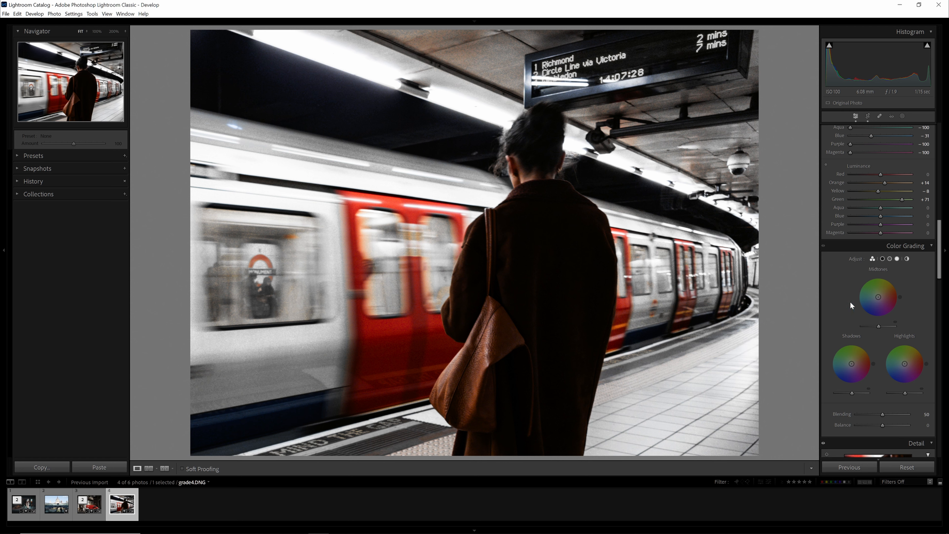
{"action": "scroll", "coordinate": [854, 310], "scroll_direction": "down", "scroll_amount": 3}
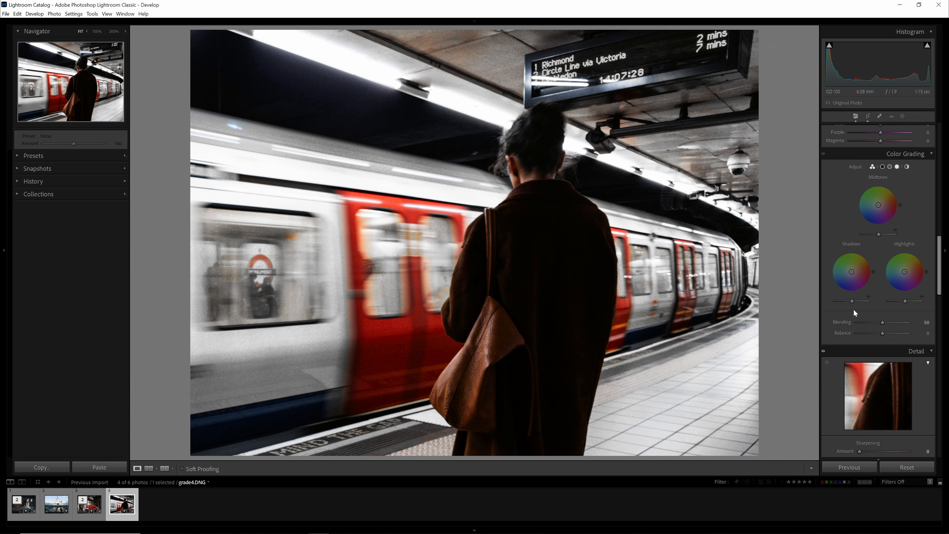
{"action": "left_click", "coordinate": [390, 337]}
{"action": "left_click", "coordinate": [390, 337]}
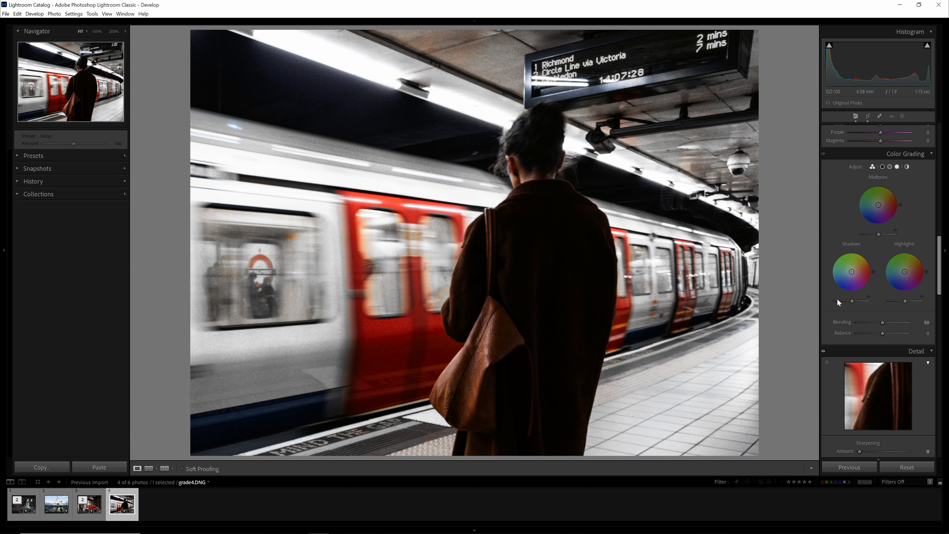
{"action": "scroll", "coordinate": [872, 295], "scroll_direction": "up", "scroll_amount": 5}
{"action": "scroll", "coordinate": [872, 295], "scroll_direction": "up", "scroll_amount": 6}
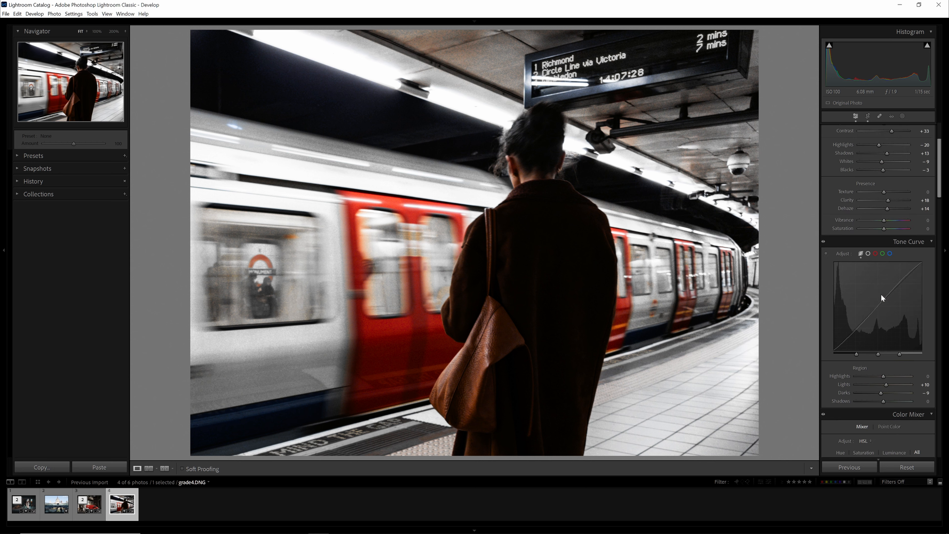
{"action": "left_click", "coordinate": [902, 116]}
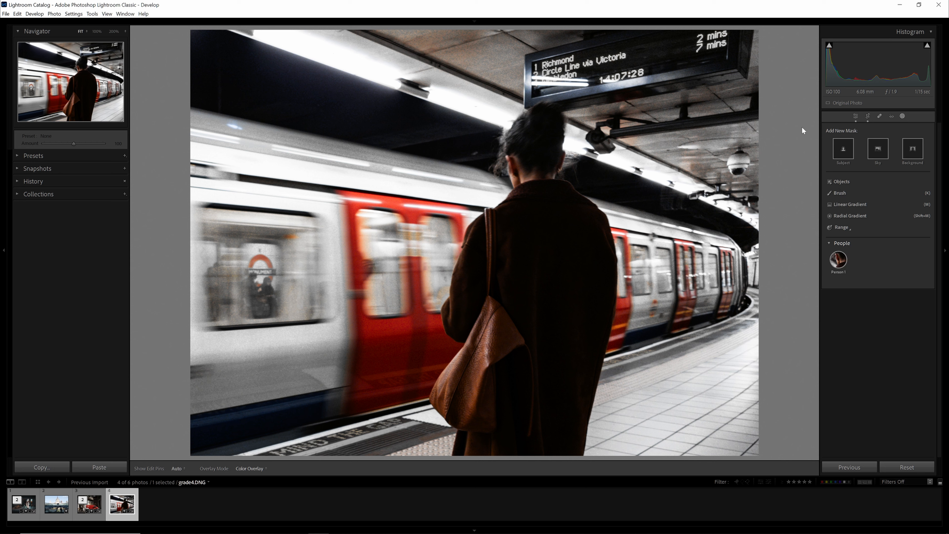
{"action": "left_click", "coordinate": [857, 116]}
Step: Darken the photo's edges with a Highlight Priority post-crop vignette set to an Amount of -37
{"action": "scroll", "coordinate": [875, 324], "scroll_direction": "down", "scroll_amount": 15}
{"action": "scroll", "coordinate": [859, 327], "scroll_direction": "down", "scroll_amount": 10}
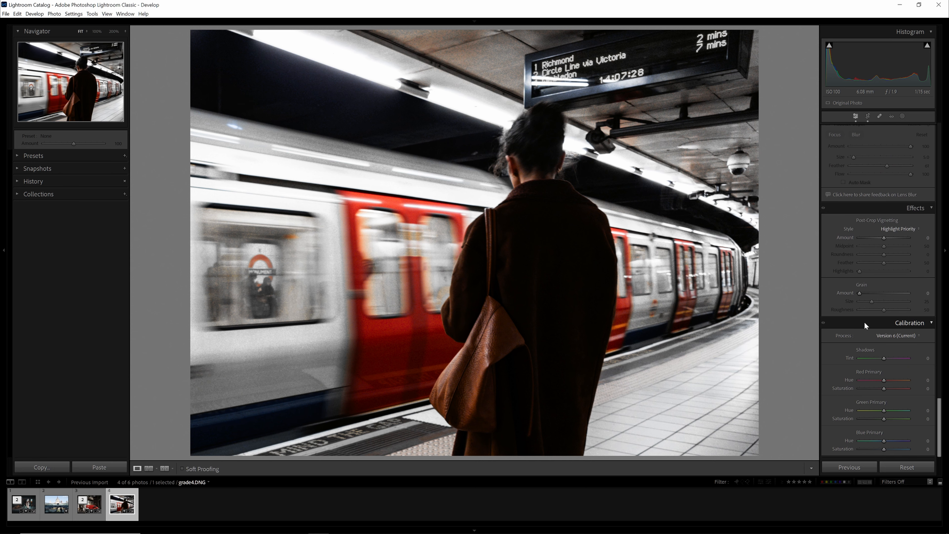
{"action": "left_click_drag", "start_coordinate": [883, 238], "coordinate": [875, 238]}
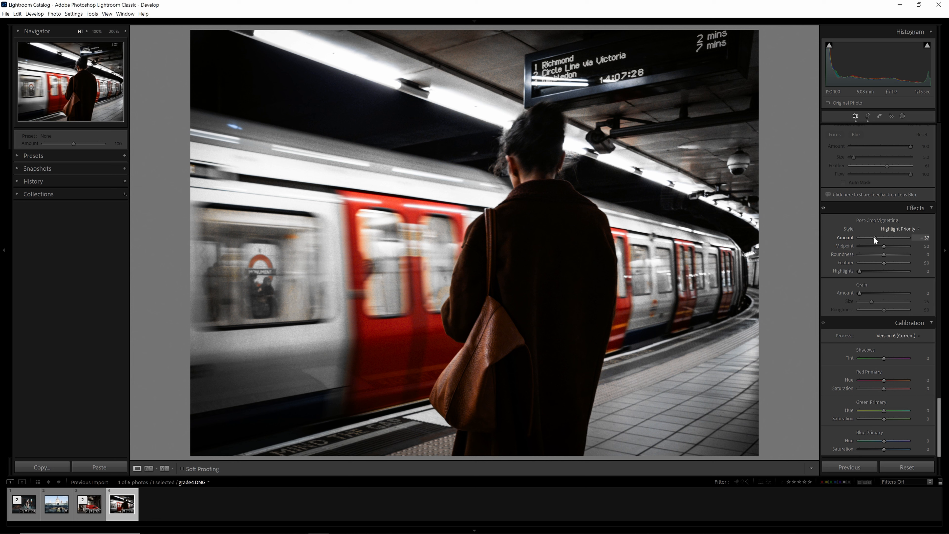
Step: Create a brush mask with a brush size of 13 over the Monument roundel seen through the train window
{"action": "scroll", "coordinate": [878, 320], "scroll_direction": "up", "scroll_amount": 8}
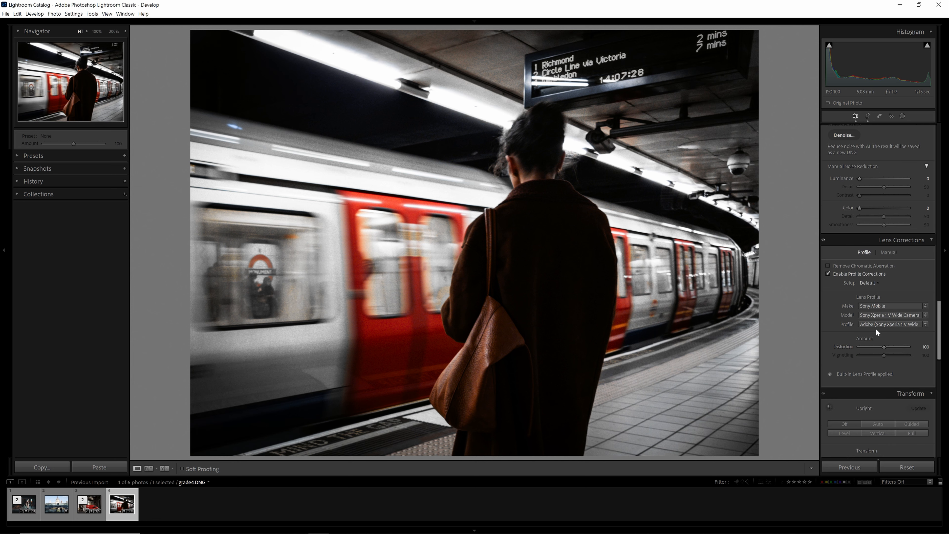
{"action": "scroll", "coordinate": [876, 328], "scroll_direction": "up", "scroll_amount": 10}
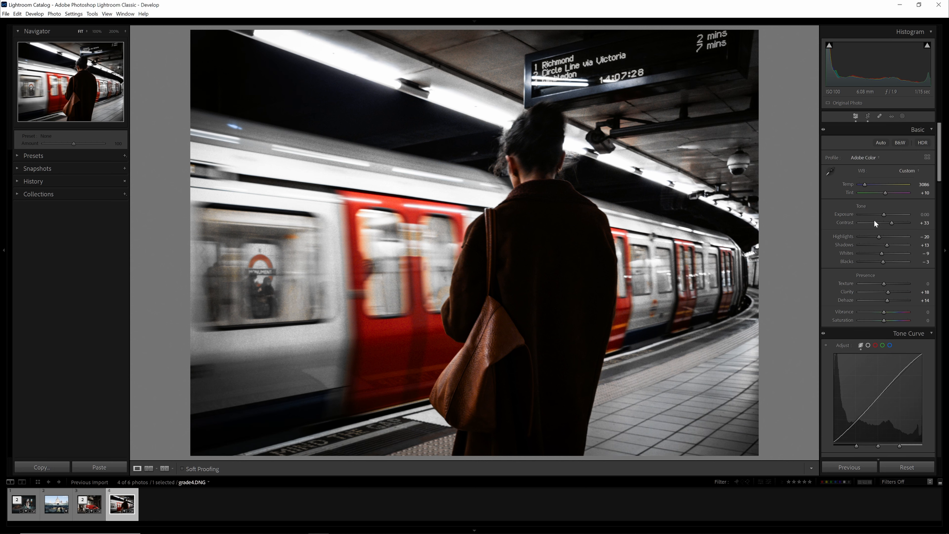
{"action": "left_click", "coordinate": [900, 114]}
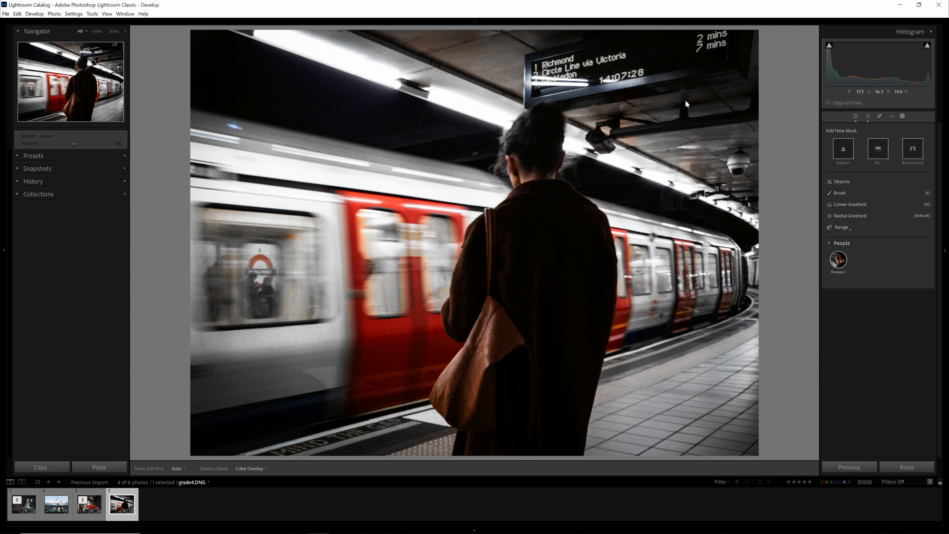
{"action": "left_click", "coordinate": [843, 194]}
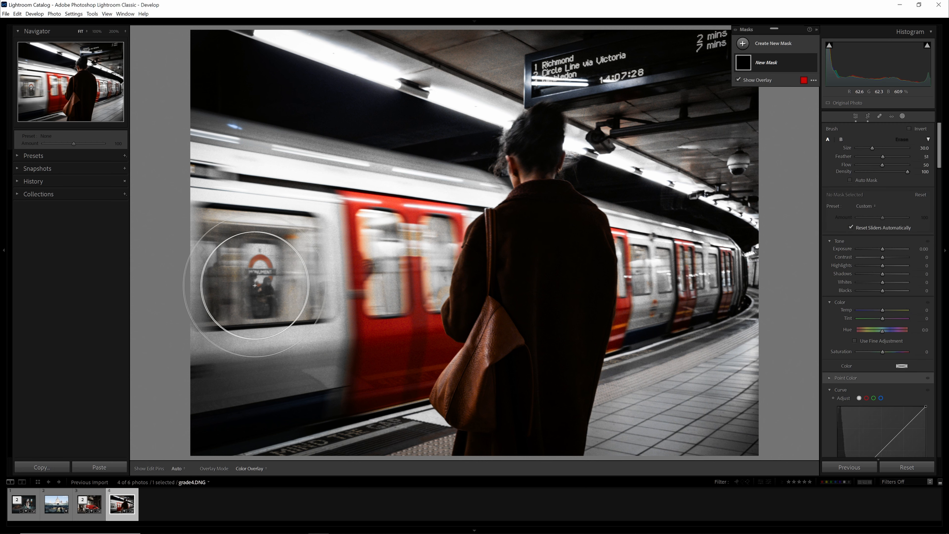
{"action": "scroll", "coordinate": [271, 275], "scroll_direction": "down", "scroll_amount": 9}
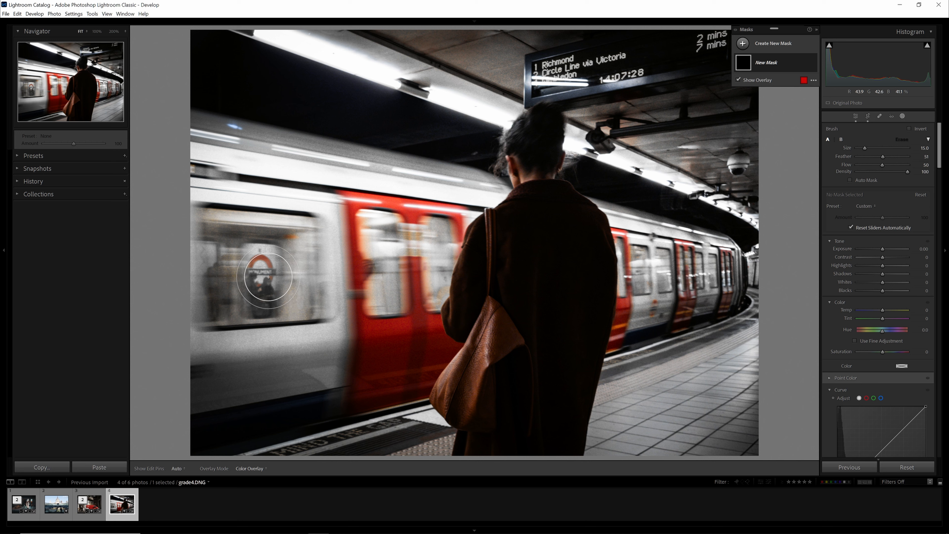
{"action": "mouse_move", "coordinate": [262, 259]}
{"action": "left_mouse_down"}
{"action": "mouse_move", "coordinate": [257, 303]}
{"action": "mouse_move", "coordinate": [255, 273]}
{"action": "mouse_move", "coordinate": [255, 292]}
{"action": "mouse_move", "coordinate": [265, 289]}
{"action": "mouse_move", "coordinate": [258, 272]}
{"action": "mouse_move", "coordinate": [263, 281]}
{"action": "left_mouse_up"}
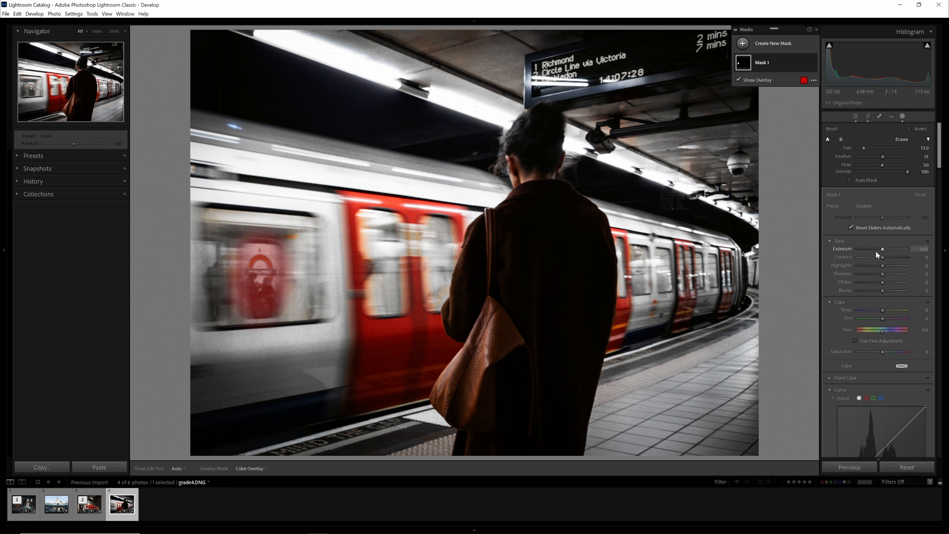
Step: Adjust the Monument roundel mask's effects to Texture 13, Clarity 12 and Dehaze -6
{"action": "scroll", "coordinate": [862, 344], "scroll_direction": "down", "scroll_amount": 3}
{"action": "scroll", "coordinate": [860, 345], "scroll_direction": "down", "scroll_amount": 3}
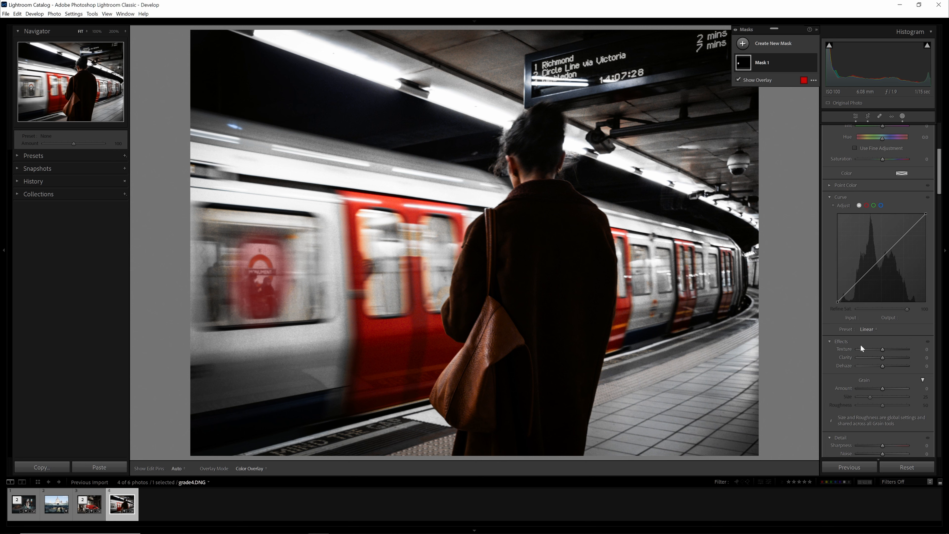
{"action": "left_click_drag", "start_coordinate": [881, 357], "coordinate": [888, 358]}
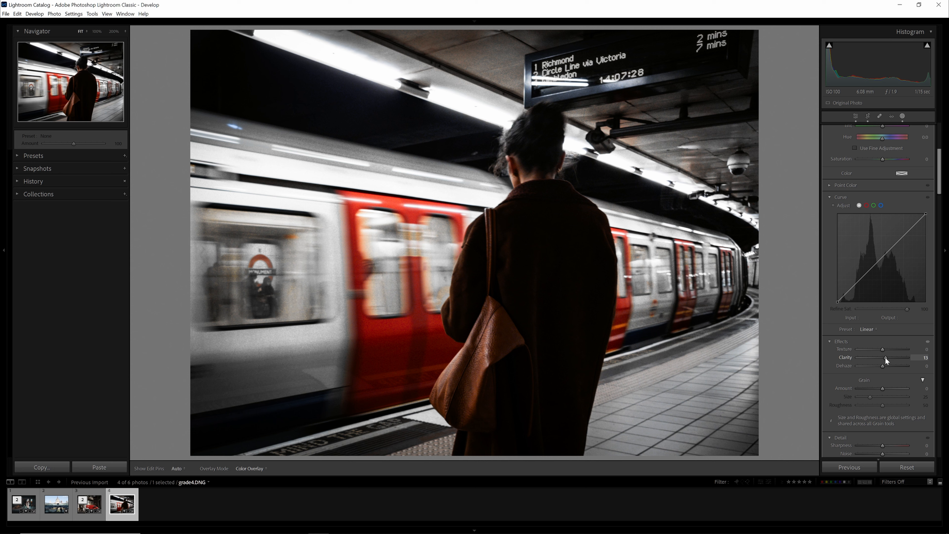
{"action": "left_click_drag", "start_coordinate": [885, 356], "coordinate": [880, 370]}
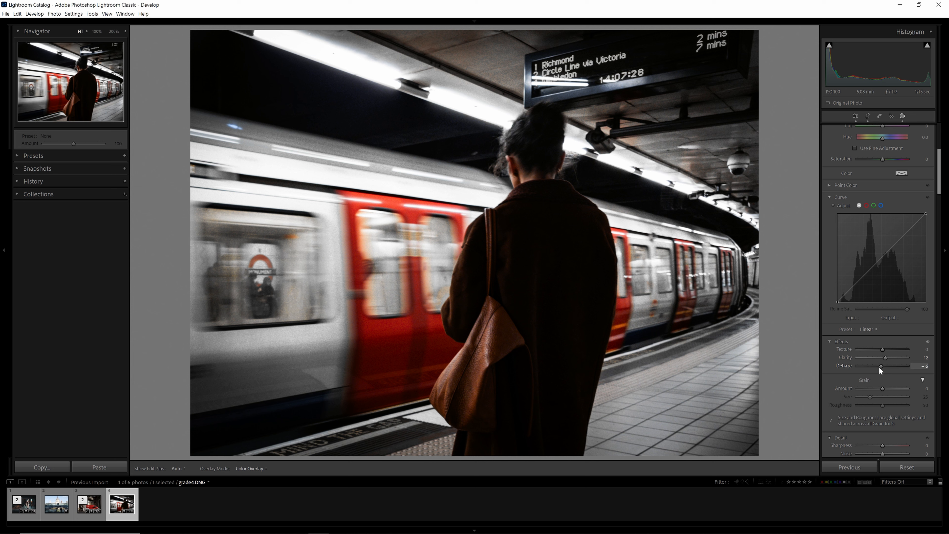
{"action": "left_click_drag", "start_coordinate": [882, 350], "coordinate": [884, 350]}
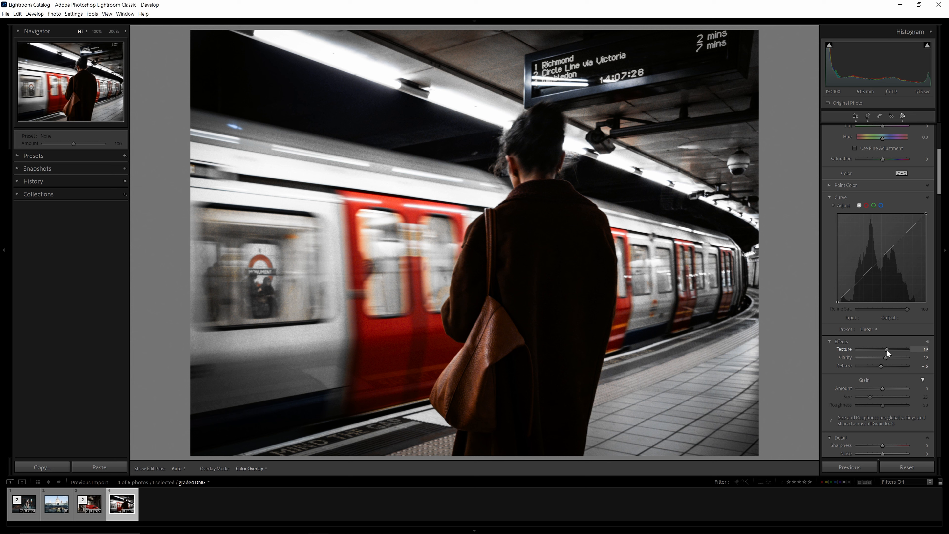
{"action": "left_click_drag", "start_coordinate": [886, 354], "coordinate": [886, 353]}
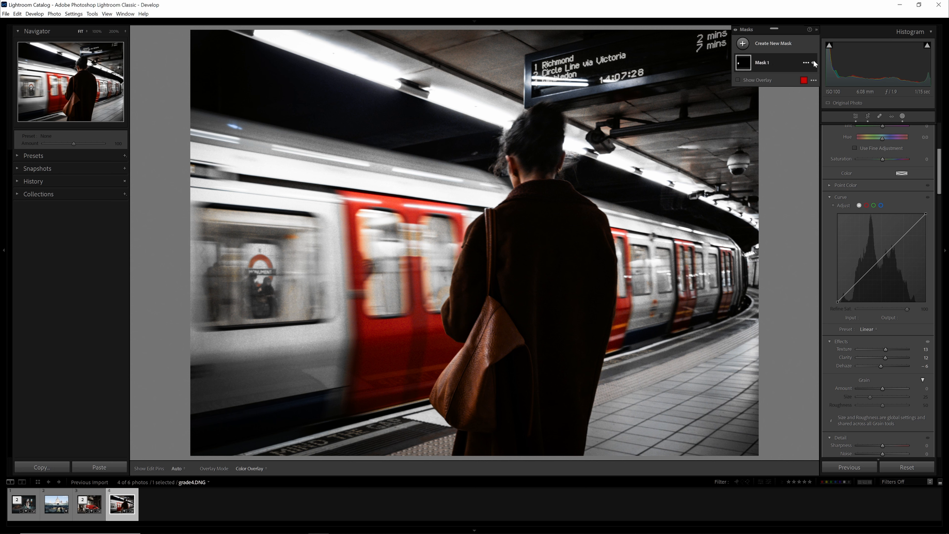
Step: Create a second brush mask with a brush size of 19 over the woman's hair, coat and bag
{"action": "left_click", "coordinate": [754, 54]}
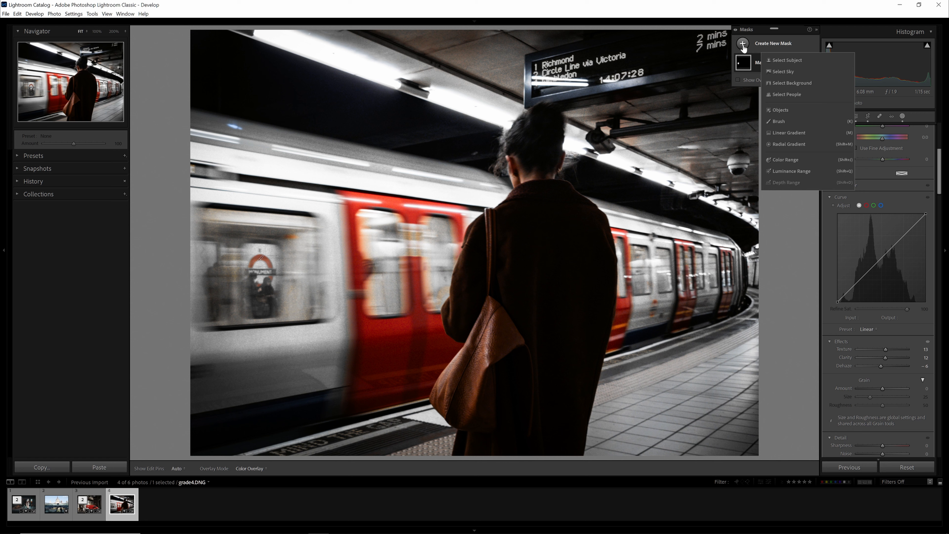
{"action": "left_click", "coordinate": [780, 122]}
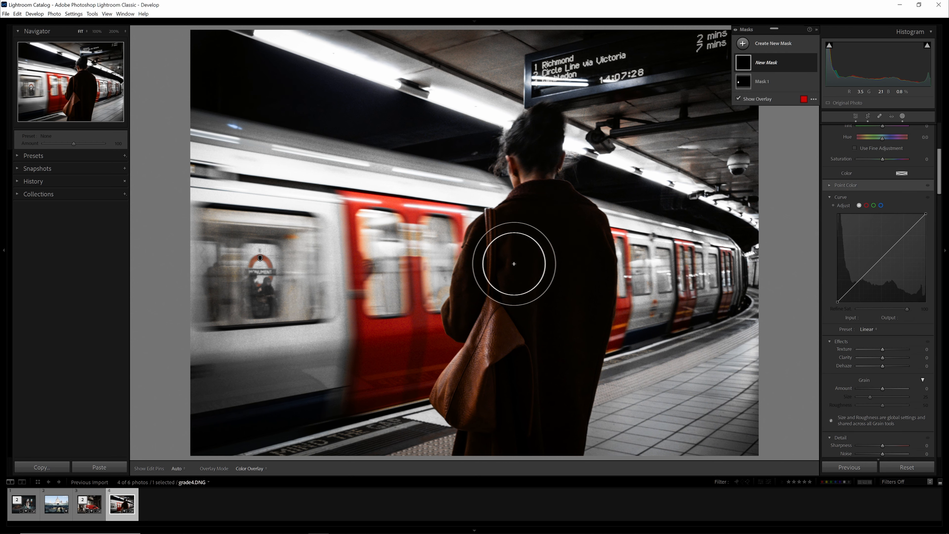
{"action": "mouse_move", "coordinate": [540, 216]}
{"action": "left_mouse_down"}
{"action": "mouse_move", "coordinate": [543, 247]}
{"action": "mouse_move", "coordinate": [536, 186]}
{"action": "mouse_move", "coordinate": [545, 222]}
{"action": "mouse_move", "coordinate": [574, 257]}
{"action": "mouse_move", "coordinate": [575, 238]}
{"action": "mouse_move", "coordinate": [577, 297]}
{"action": "mouse_move", "coordinate": [548, 448]}
{"action": "mouse_move", "coordinate": [541, 342]}
{"action": "mouse_move", "coordinate": [482, 442]}
{"action": "mouse_move", "coordinate": [510, 339]}
{"action": "mouse_move", "coordinate": [463, 400]}
{"action": "mouse_move", "coordinate": [471, 390]}
{"action": "mouse_move", "coordinate": [434, 400]}
{"action": "mouse_move", "coordinate": [474, 369]}
{"action": "mouse_move", "coordinate": [490, 326]}
{"action": "mouse_move", "coordinate": [473, 312]}
{"action": "mouse_move", "coordinate": [487, 237]}
{"action": "mouse_move", "coordinate": [469, 297]}
{"action": "mouse_move", "coordinate": [555, 251]}
{"action": "mouse_move", "coordinate": [574, 343]}
{"action": "mouse_move", "coordinate": [580, 302]}
{"action": "mouse_move", "coordinate": [559, 383]}
{"action": "mouse_move", "coordinate": [581, 253]}
{"action": "mouse_move", "coordinate": [551, 209]}
{"action": "mouse_move", "coordinate": [519, 217]}
{"action": "mouse_move", "coordinate": [528, 204]}
{"action": "mouse_move", "coordinate": [526, 135]}
{"action": "mouse_move", "coordinate": [531, 174]}
{"action": "mouse_move", "coordinate": [535, 129]}
{"action": "mouse_move", "coordinate": [533, 232]}
{"action": "mouse_move", "coordinate": [533, 212]}
{"action": "mouse_move", "coordinate": [468, 324]}
{"action": "mouse_move", "coordinate": [549, 229]}
{"action": "mouse_move", "coordinate": [562, 224]}
{"action": "mouse_move", "coordinate": [592, 263]}
{"action": "mouse_move", "coordinate": [582, 231]}
{"action": "mouse_move", "coordinate": [541, 374]}
{"action": "mouse_move", "coordinate": [537, 427]}
{"action": "mouse_move", "coordinate": [555, 385]}
{"action": "mouse_move", "coordinate": [551, 435]}
{"action": "mouse_move", "coordinate": [552, 422]}
{"action": "mouse_move", "coordinate": [491, 467]}
{"action": "left_mouse_up"}
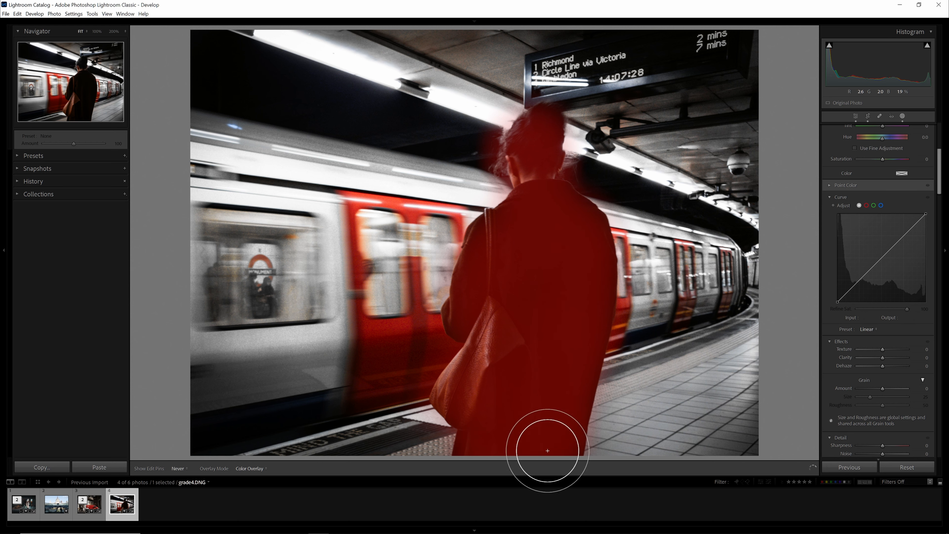
{"action": "left_click_drag", "start_coordinate": [541, 235], "coordinate": [553, 244]}
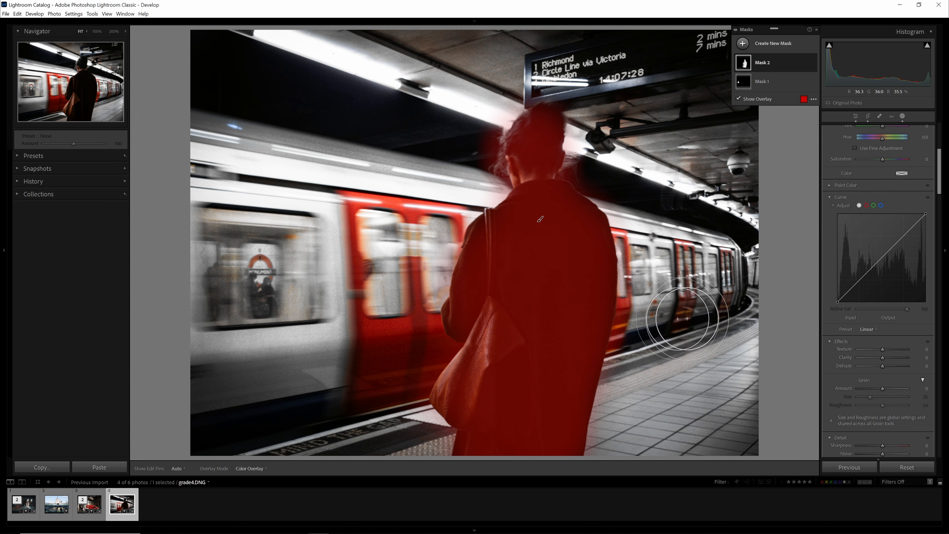
Step: Set the woman's mask to Shadows 16, Clarity 10 and Texture 8
{"action": "scroll", "coordinate": [884, 262], "scroll_direction": "up", "scroll_amount": 5}
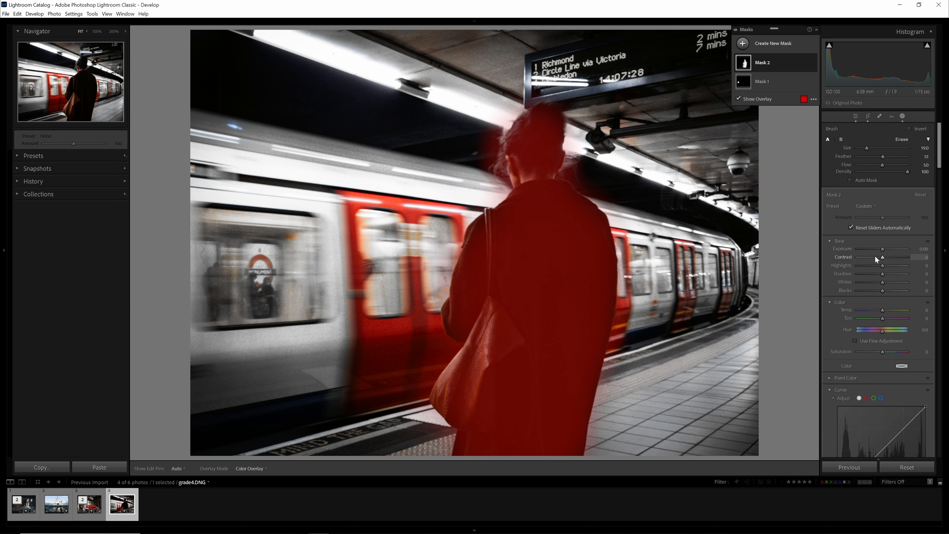
{"action": "left_click_drag", "start_coordinate": [882, 276], "coordinate": [890, 277]}
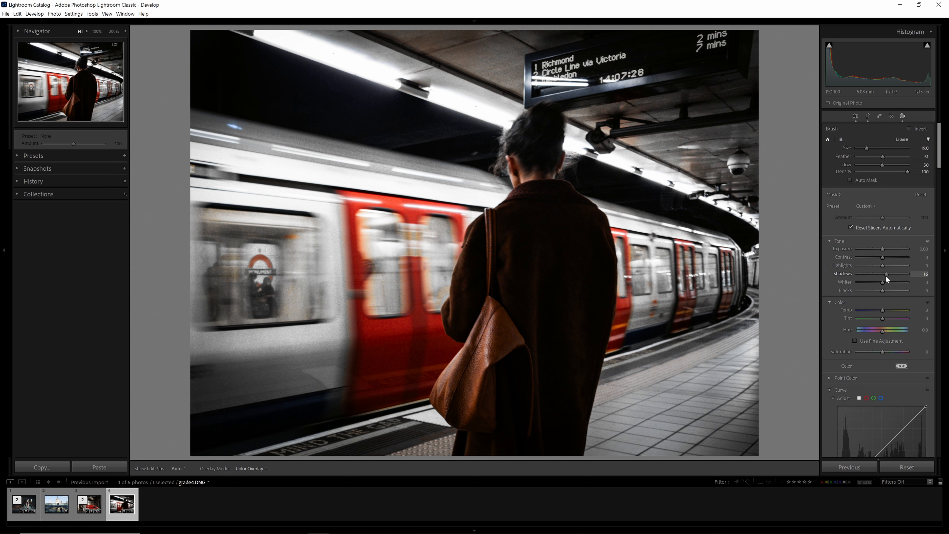
{"action": "left_click_drag", "start_coordinate": [885, 275], "coordinate": [885, 275]}
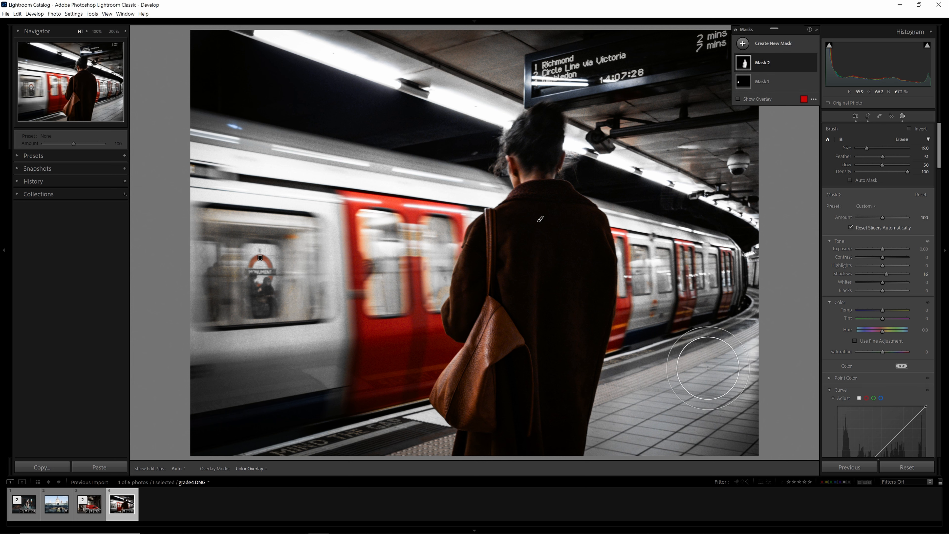
{"action": "scroll", "coordinate": [871, 378], "scroll_direction": "down", "scroll_amount": 5}
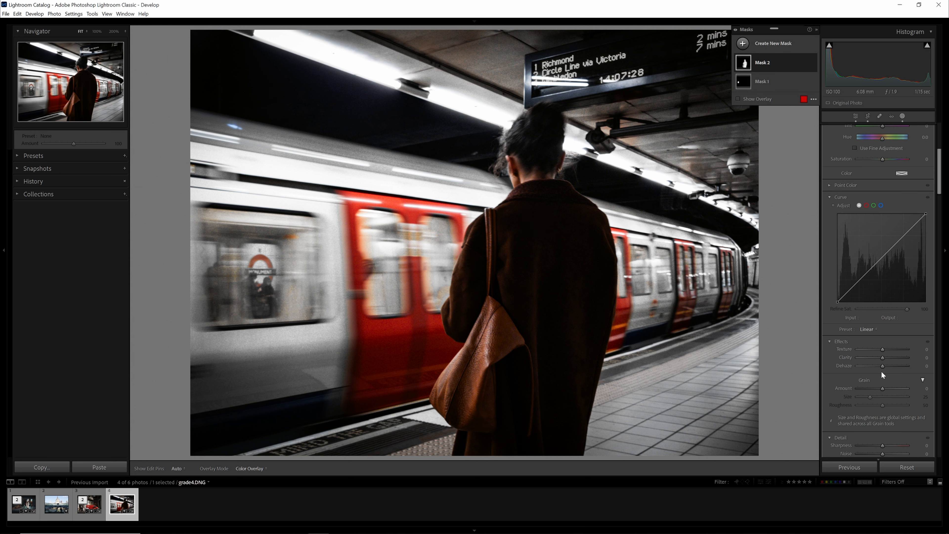
{"action": "left_click_drag", "start_coordinate": [886, 361], "coordinate": [886, 357]}
{"action": "left_click_drag", "start_coordinate": [878, 350], "coordinate": [883, 349]}
Step: Compare the photo with the woman's mask hidden and shown, leaving the mask enabled
{"action": "left_click", "coordinate": [813, 63]}
{"action": "left_click", "coordinate": [814, 63]}
{"action": "left_click", "coordinate": [813, 63]}
{"action": "left_click", "coordinate": [813, 63]}
{"action": "left_click", "coordinate": [814, 63]}
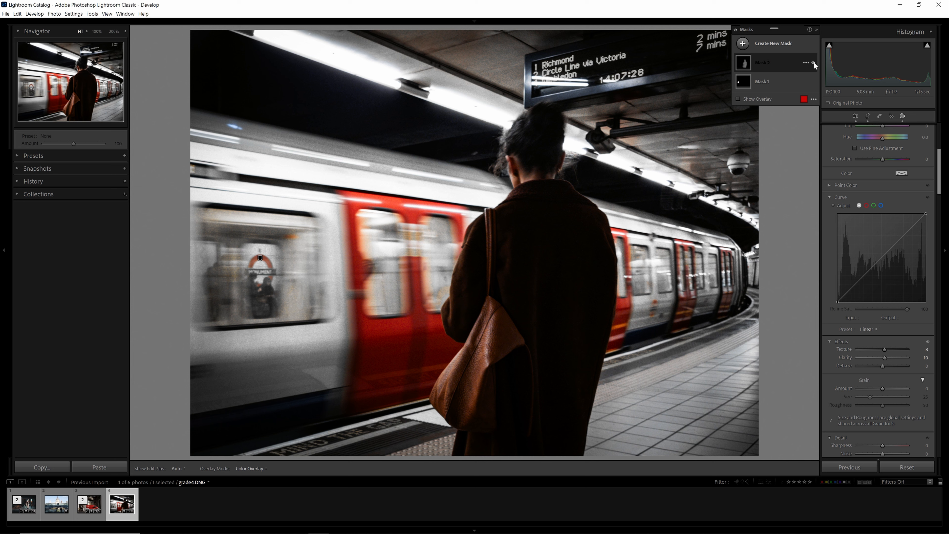
{"action": "left_click", "coordinate": [813, 62]}
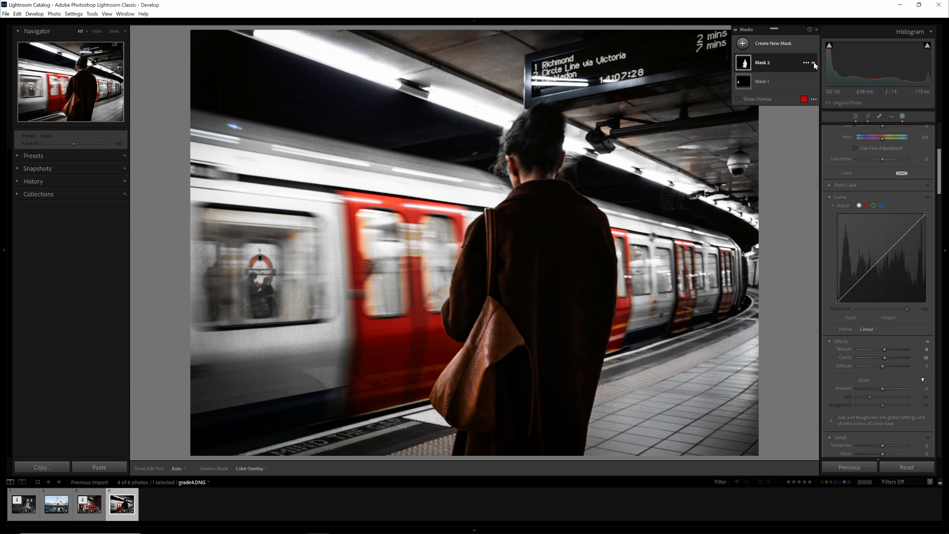
Step: Compare the original and edited versions of the whole photo several times, ending on the edited version
{"action": "left_click", "coordinate": [903, 116]}
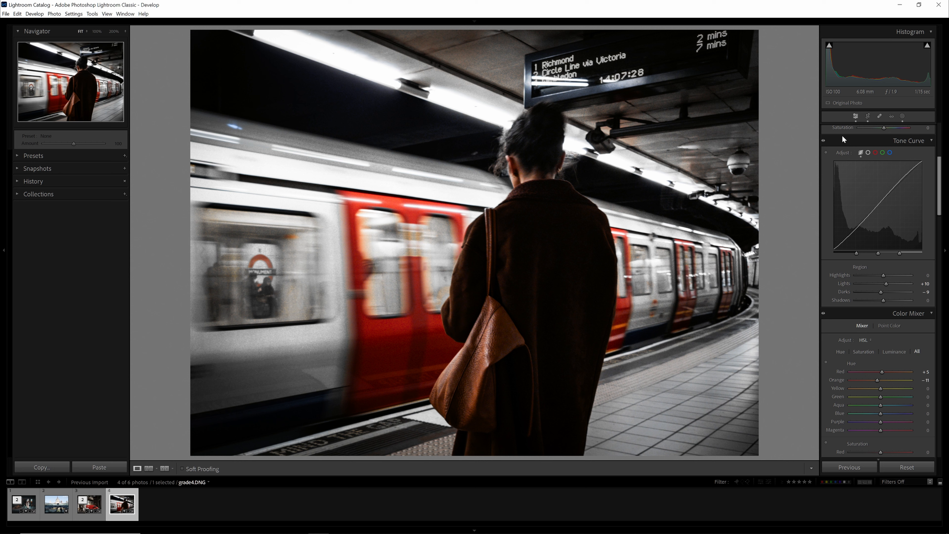
{"action": "left_click", "coordinate": [904, 116]}
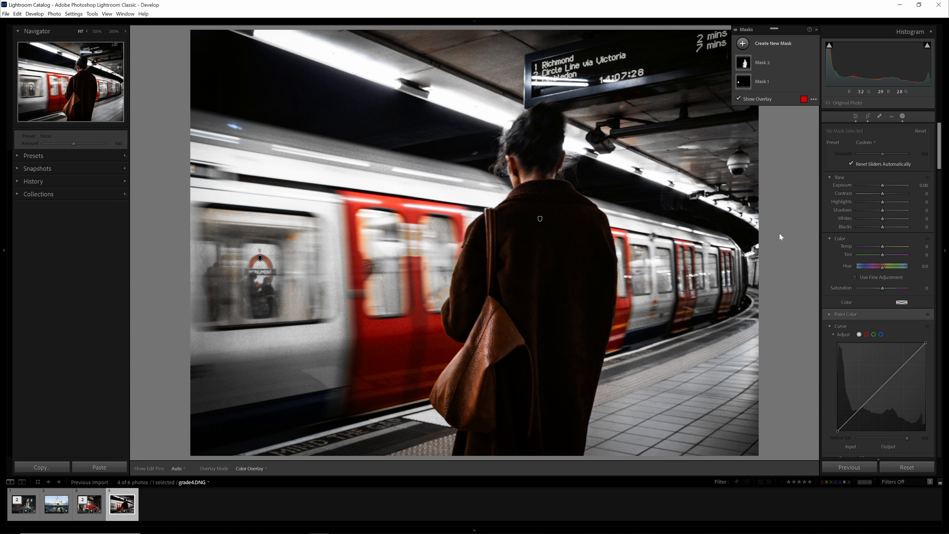
{"action": "key", "text": "backslash"}
{"action": "key", "text": "backslash"}
{"action": "key", "text": "backslash"}
{"action": "key", "text": "backslash"}
{"action": "key", "text": "backslash"}
{"action": "key", "text": "backslash"}
{"action": "key", "text": "backslash"}
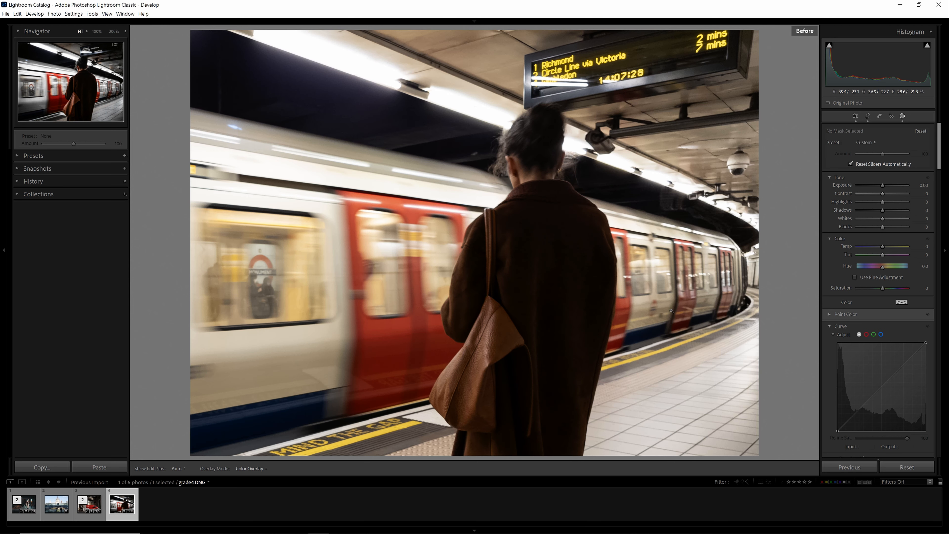
{"action": "key", "text": "backslash"}
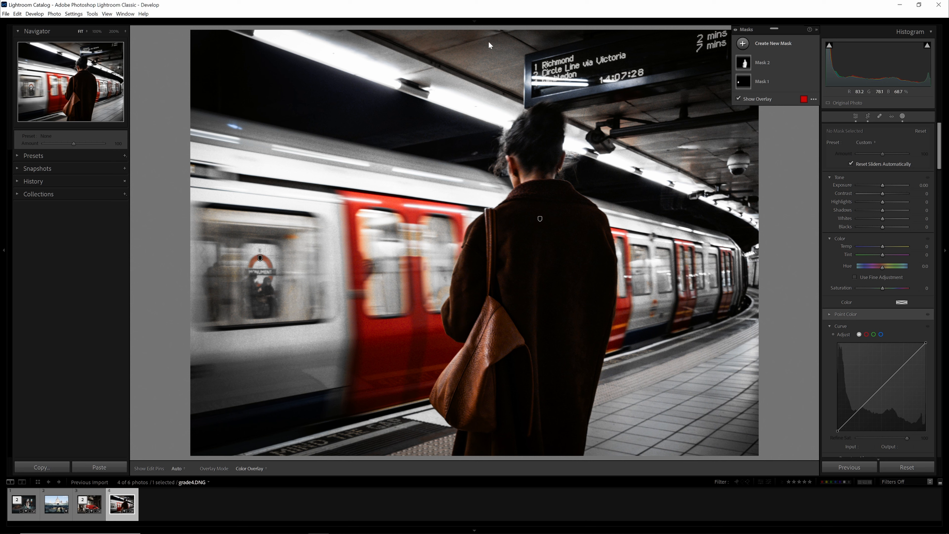
Step: Open the AI Denoise preview, center it on the Monument roundel and set the Denoise Amount to 53
{"action": "left_click", "coordinate": [903, 116]}
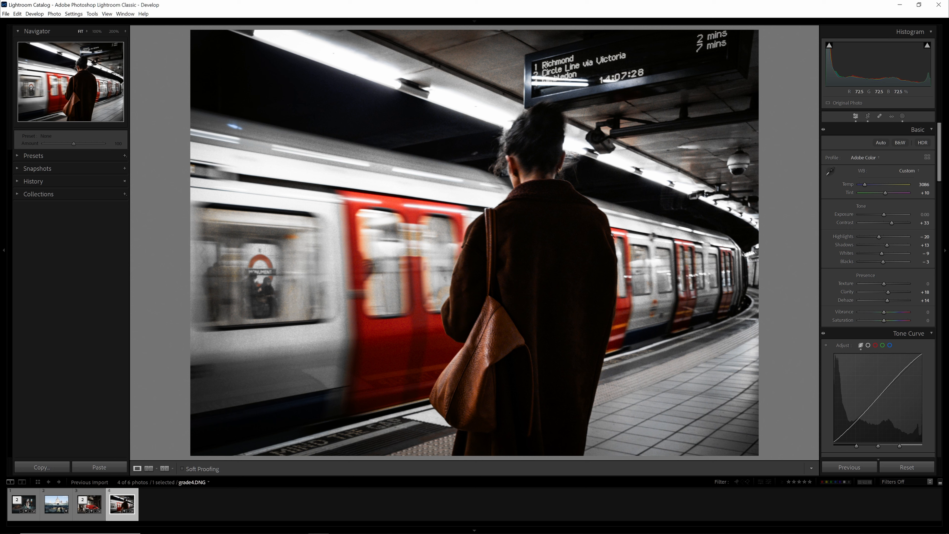
{"action": "scroll", "coordinate": [870, 275], "scroll_direction": "down", "scroll_amount": 10}
{"action": "scroll", "coordinate": [870, 276], "scroll_direction": "up", "scroll_amount": 6}
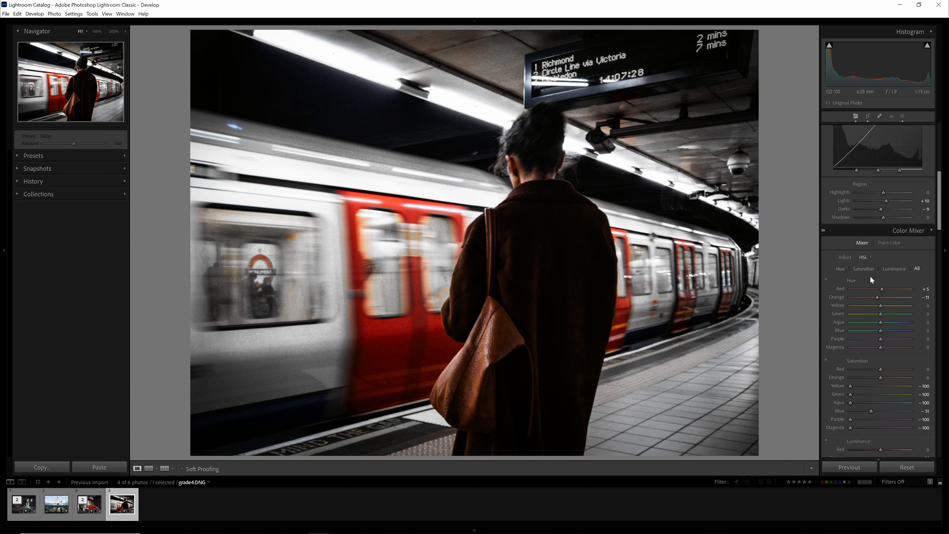
{"action": "scroll", "coordinate": [866, 280], "scroll_direction": "down", "scroll_amount": 15}
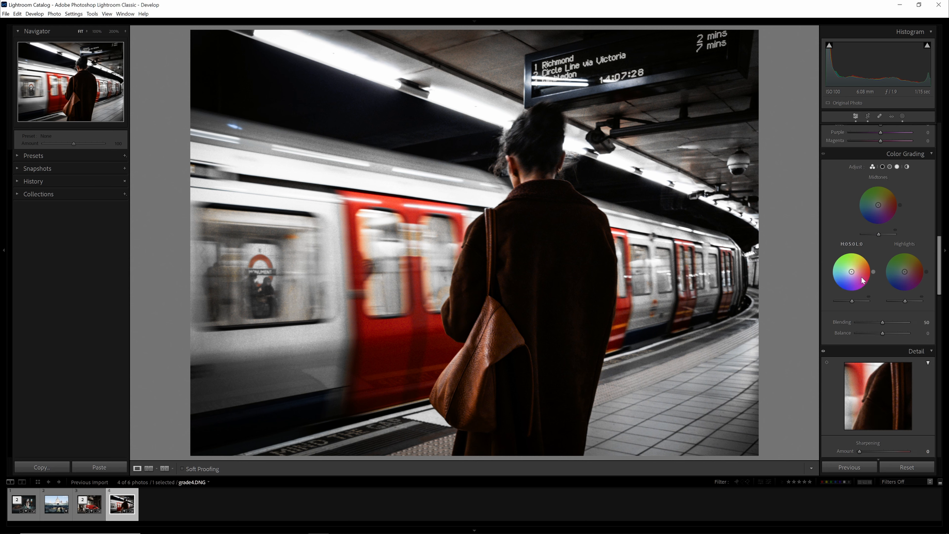
{"action": "left_click", "coordinate": [844, 227]}
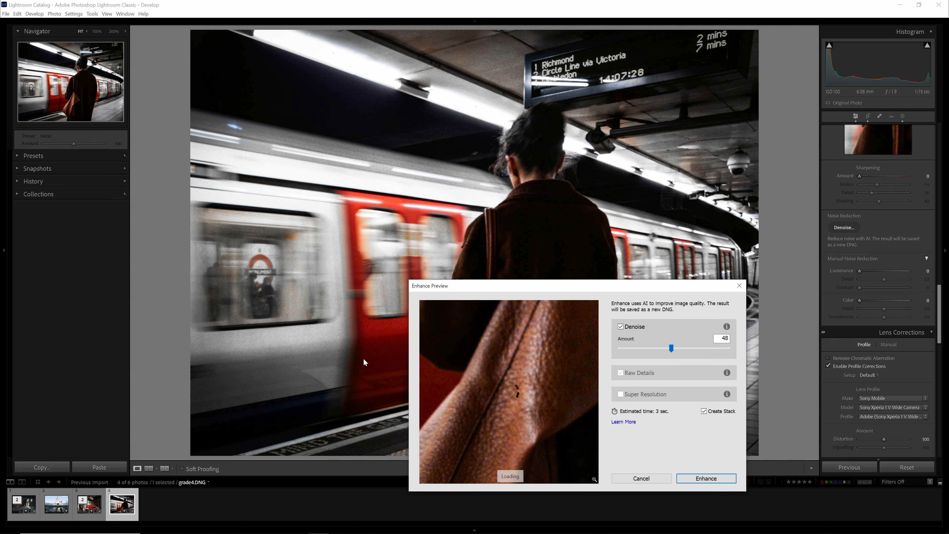
{"action": "left_click_drag", "start_coordinate": [592, 287], "coordinate": [673, 208]}
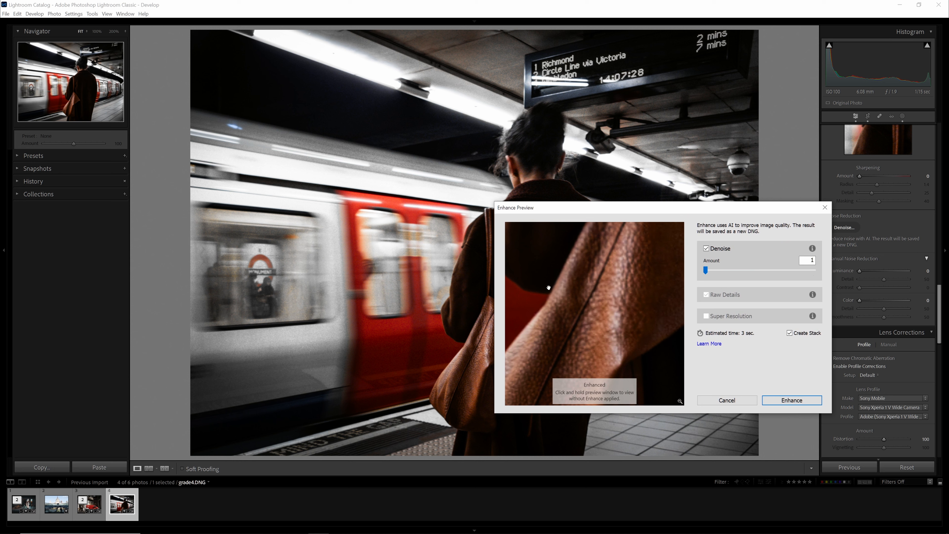
{"action": "left_click_drag", "start_coordinate": [547, 291], "coordinate": [931, 409]}
{"action": "left_click_drag", "start_coordinate": [579, 277], "coordinate": [722, 373]}
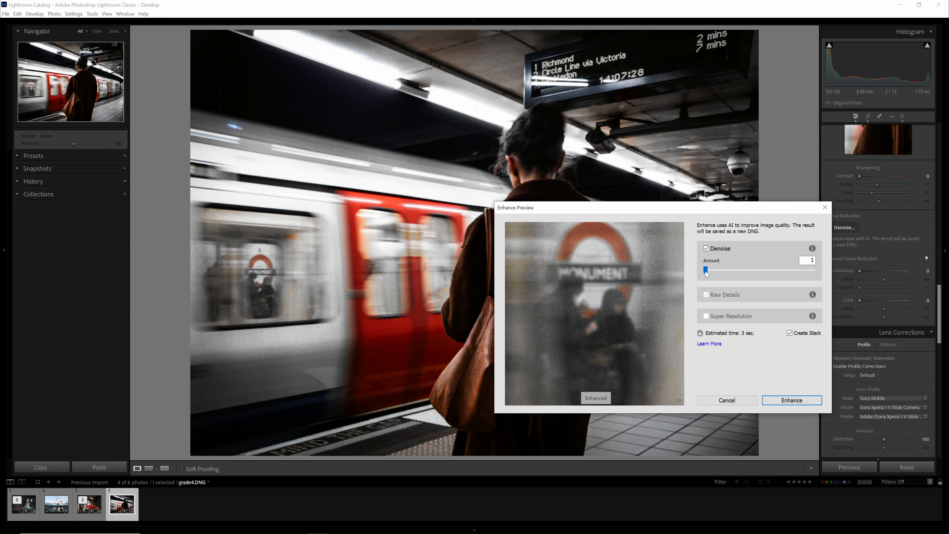
{"action": "left_click_drag", "start_coordinate": [725, 277], "coordinate": [749, 277]}
Step: Examine the denoised preview across the train body, the red doors, the woman's hair and the station ceiling
{"action": "left_click_drag", "start_coordinate": [612, 290], "coordinate": [346, 419]}
{"action": "left_click_drag", "start_coordinate": [664, 231], "coordinate": [384, 380]}
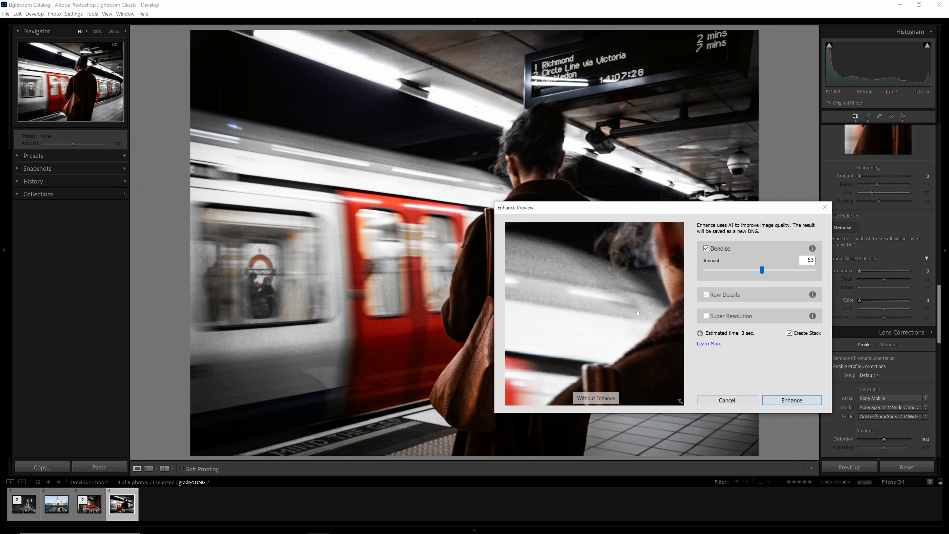
{"action": "left_click_drag", "start_coordinate": [638, 313], "coordinate": [338, 349]}
{"action": "left_click_drag", "start_coordinate": [538, 239], "coordinate": [704, 448]}
{"action": "left_click_drag", "start_coordinate": [669, 284], "coordinate": [762, 391]}
{"action": "left_click_drag", "start_coordinate": [582, 316], "coordinate": [678, 347]}
{"action": "left_click_drag", "start_coordinate": [587, 348], "coordinate": [696, 344]}
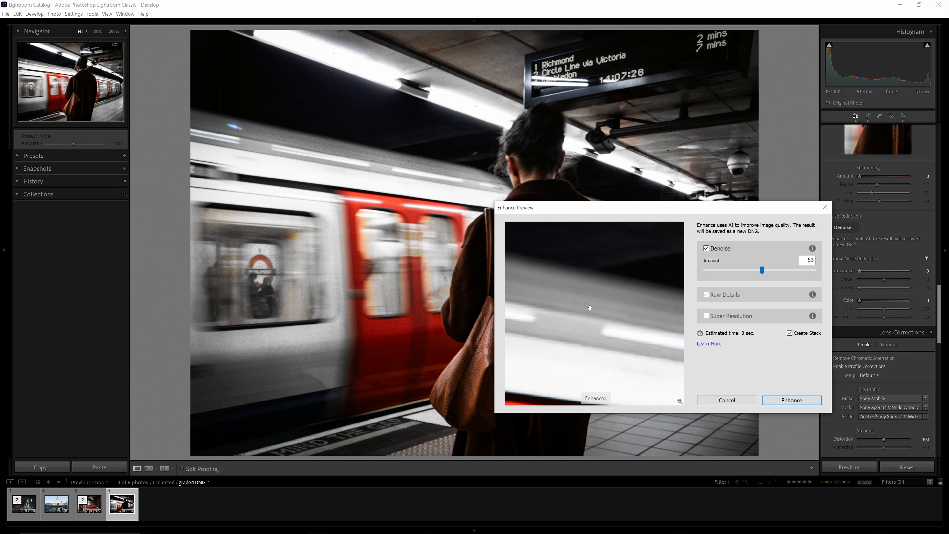
{"action": "left_click_drag", "start_coordinate": [583, 342], "coordinate": [621, 299]}
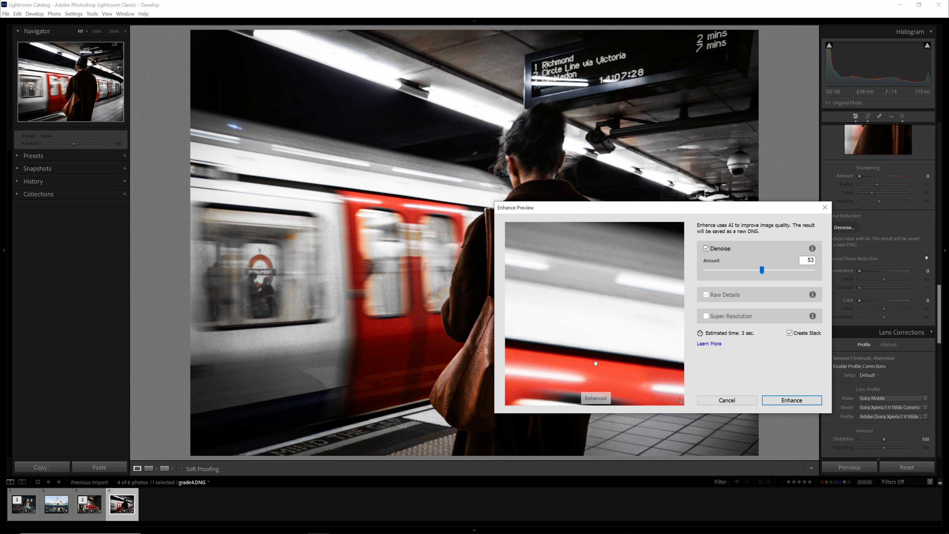
{"action": "left_click_drag", "start_coordinate": [596, 363], "coordinate": [566, 356]}
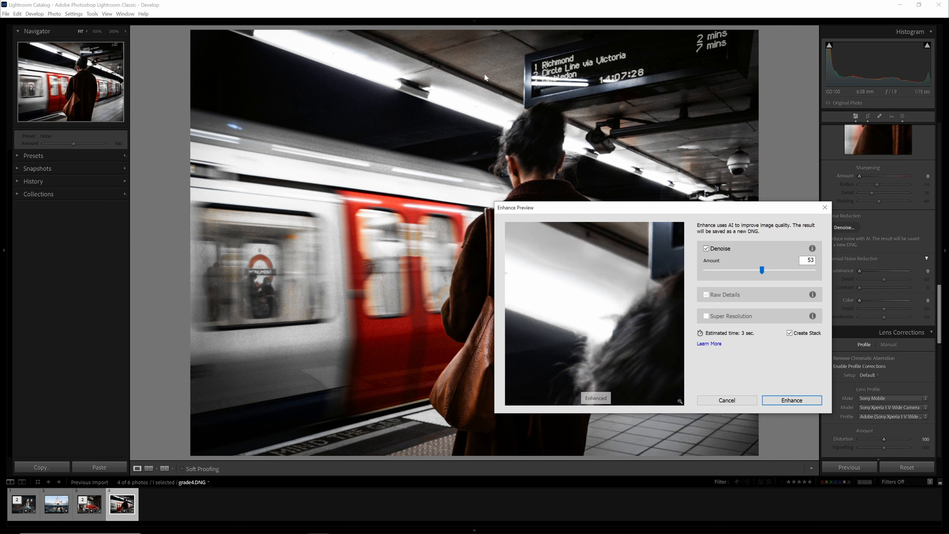
{"action": "left_click_drag", "start_coordinate": [649, 293], "coordinate": [618, 391]}
{"action": "left_click_drag", "start_coordinate": [597, 301], "coordinate": [656, 329]}
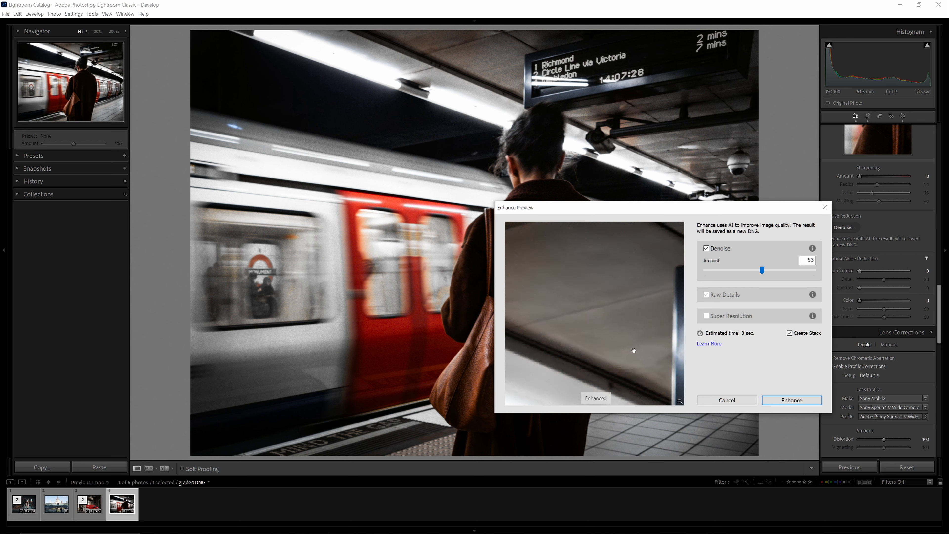
Step: Check the denoised preview over the dark coat and apply the enhancement to the photo
{"action": "left_click_drag", "start_coordinate": [613, 299], "coordinate": [542, 157]}
{"action": "left_click", "coordinate": [618, 356]}
{"action": "left_click_drag", "start_coordinate": [618, 357], "coordinate": [608, 299]}
{"action": "left_click_drag", "start_coordinate": [589, 388], "coordinate": [589, 325]}
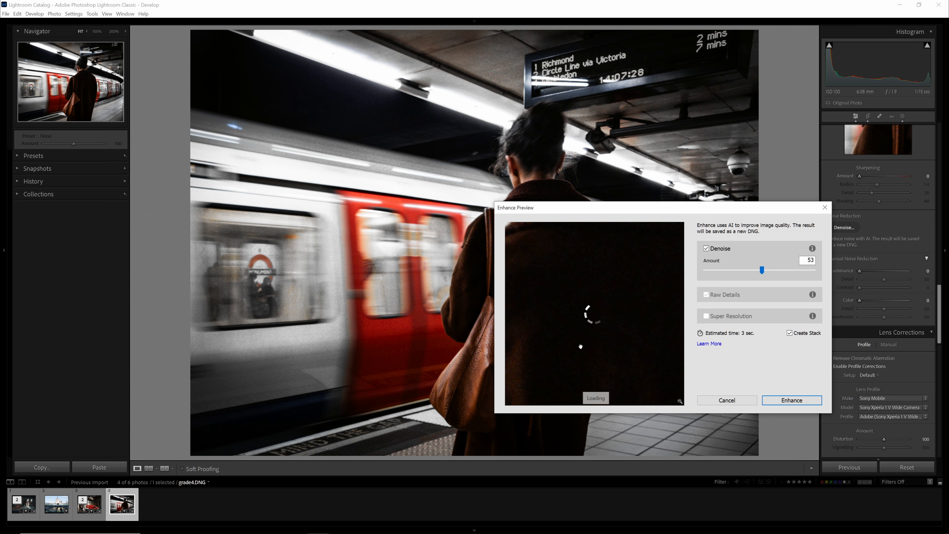
{"action": "left_click", "coordinate": [793, 400]}
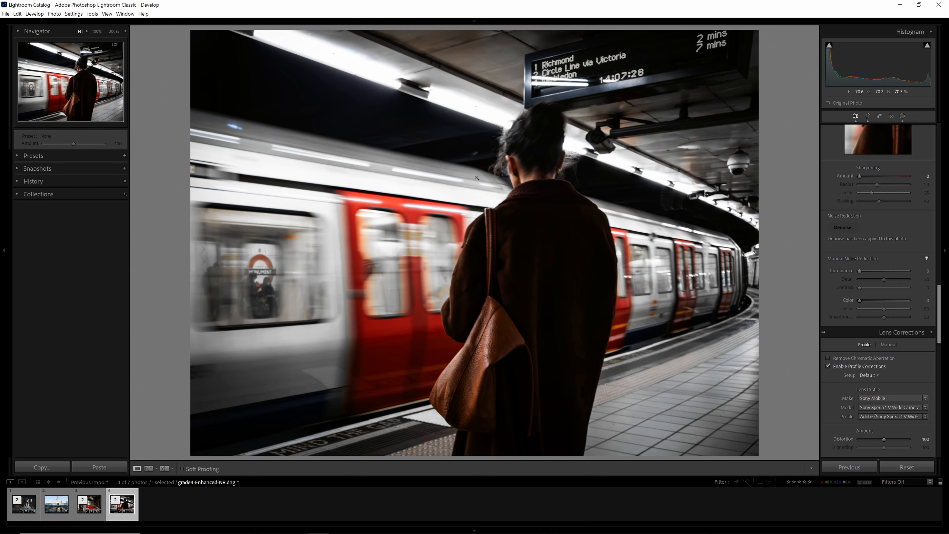
Step: Inspect the enhanced photo at 100% around the train and the woman's bag, and return to the full view
{"action": "left_click", "coordinate": [494, 296]}
{"action": "left_click", "coordinate": [494, 295]}
{"action": "left_click", "coordinate": [546, 280]}
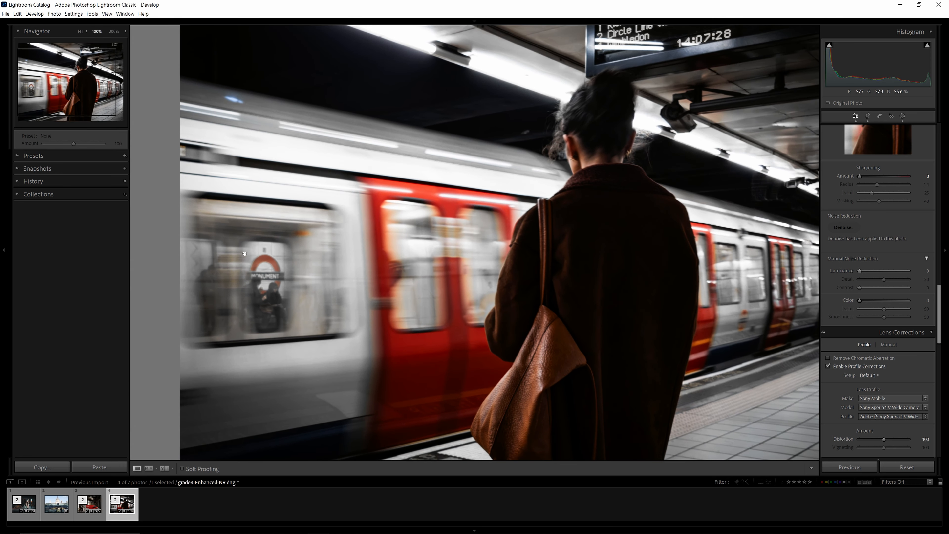
{"action": "left_click", "coordinate": [548, 278]}
{"action": "left_click", "coordinate": [548, 279]}
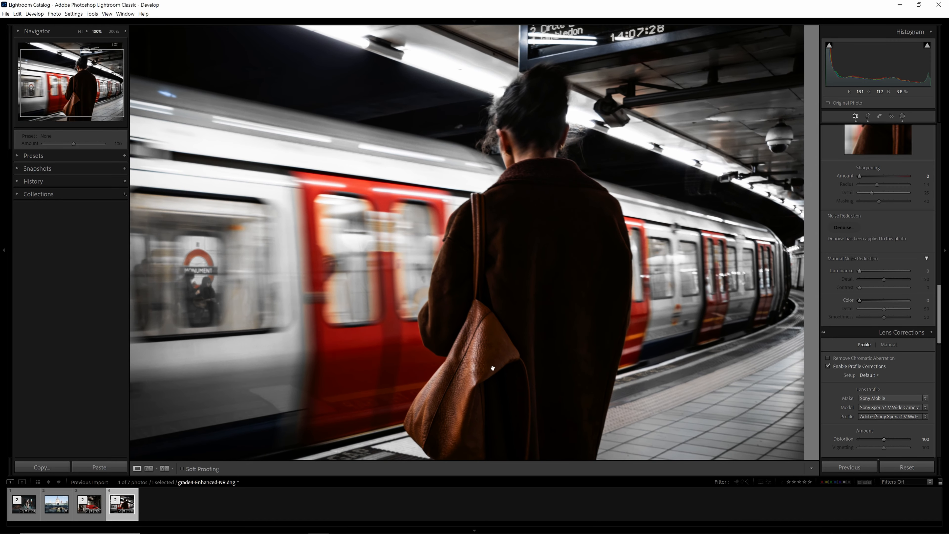
{"action": "left_click", "coordinate": [471, 388]}
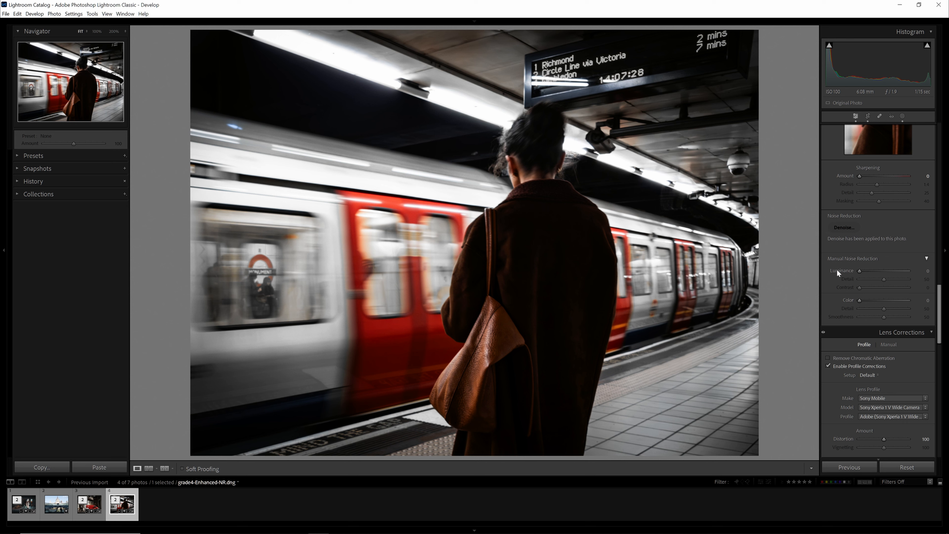
Step: Set the sharpening Amount to 85 and Masking to 83, checking the edge mask while adjusting
{"action": "scroll", "coordinate": [836, 269], "scroll_direction": "up", "scroll_amount": 3}
{"action": "left_click_drag", "start_coordinate": [845, 267], "coordinate": [861, 266]}
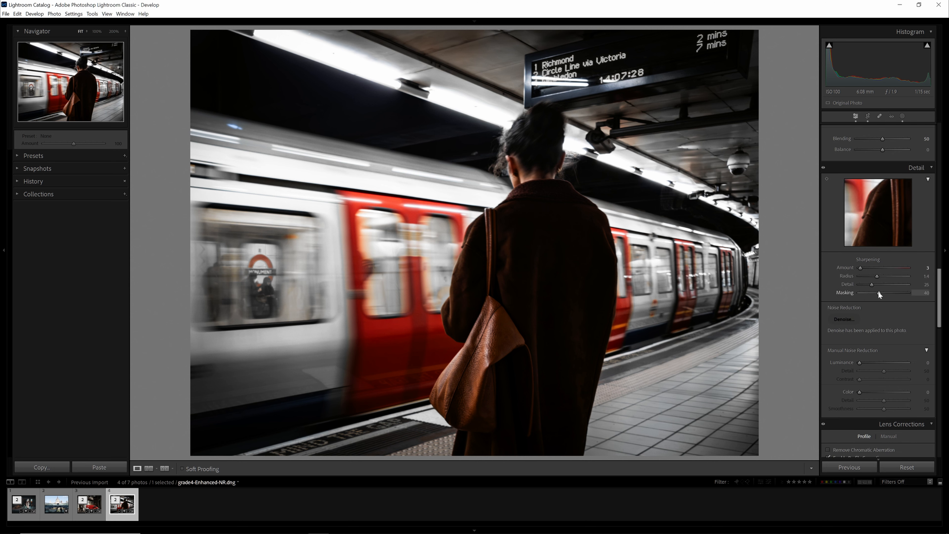
{"action": "left_click_drag", "start_coordinate": [878, 293], "coordinate": [900, 292]}
{"action": "left_click_drag", "start_coordinate": [901, 292], "coordinate": [917, 293]}
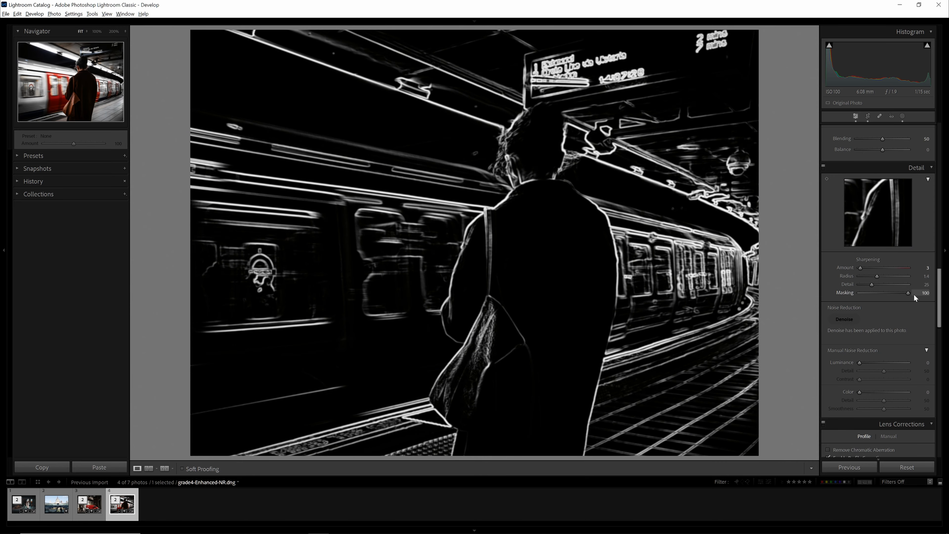
{"action": "left_click_drag", "start_coordinate": [909, 298], "coordinate": [898, 299]}
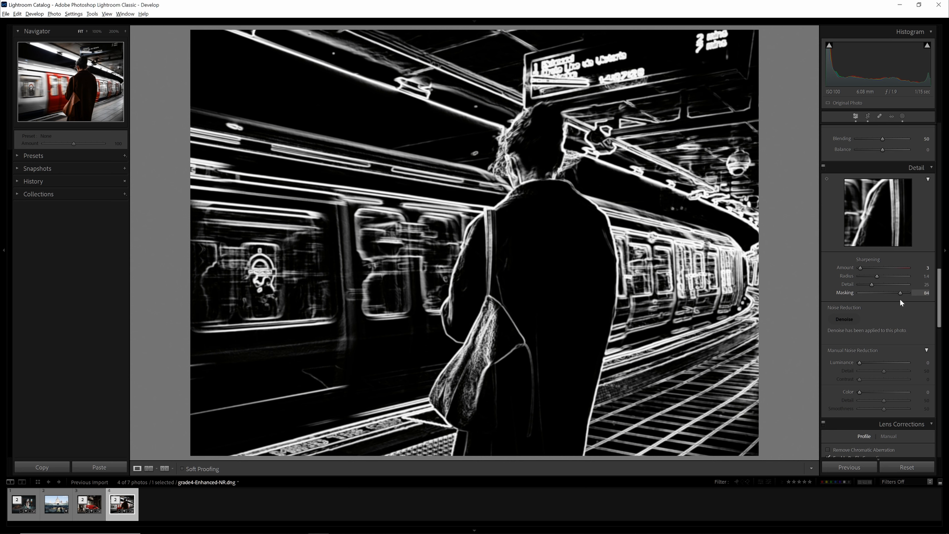
{"action": "left_click_drag", "start_coordinate": [899, 299], "coordinate": [899, 299]}
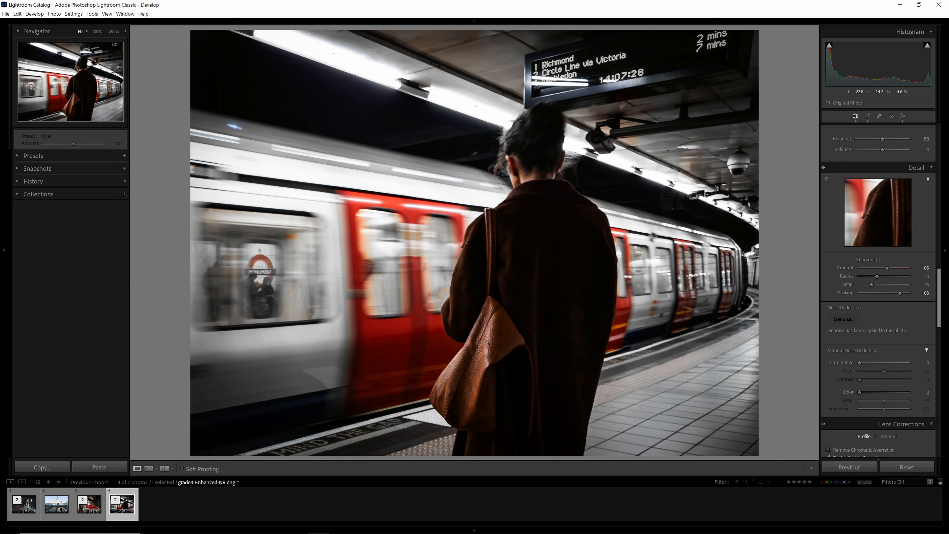
Step: Inspect the sharpened photo at 100% around the woman's bag, the coat and the Monument roundel
{"action": "left_click", "coordinate": [483, 397]}
{"action": "left_click", "coordinate": [461, 402]}
{"action": "left_click", "coordinate": [521, 449]}
{"action": "left_click_drag", "start_coordinate": [521, 450], "coordinate": [550, 351]}
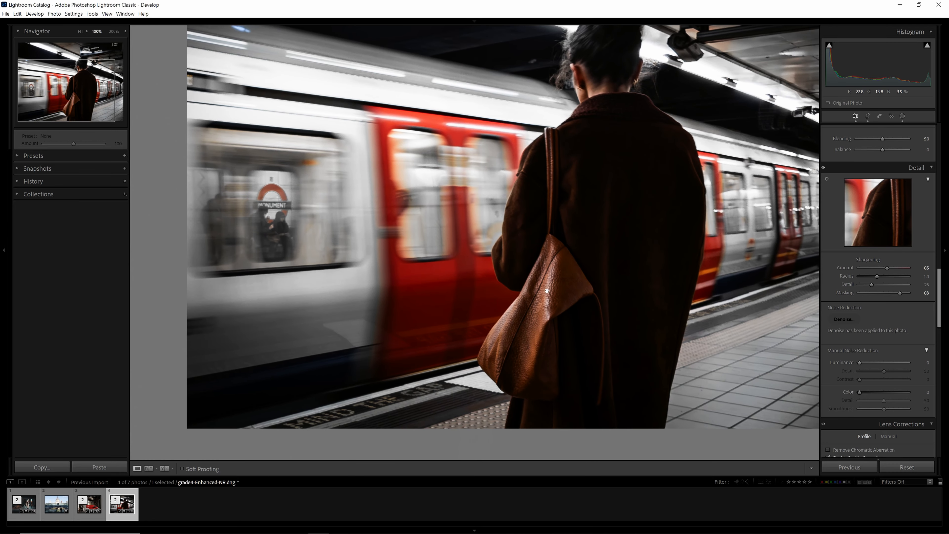
{"action": "left_click_drag", "start_coordinate": [586, 295], "coordinate": [553, 300]}
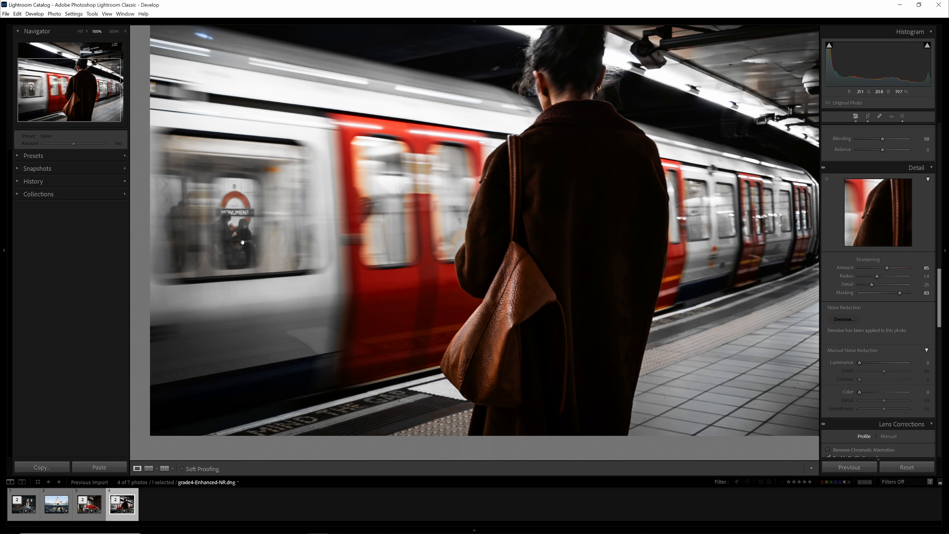
{"action": "left_click", "coordinate": [232, 224]}
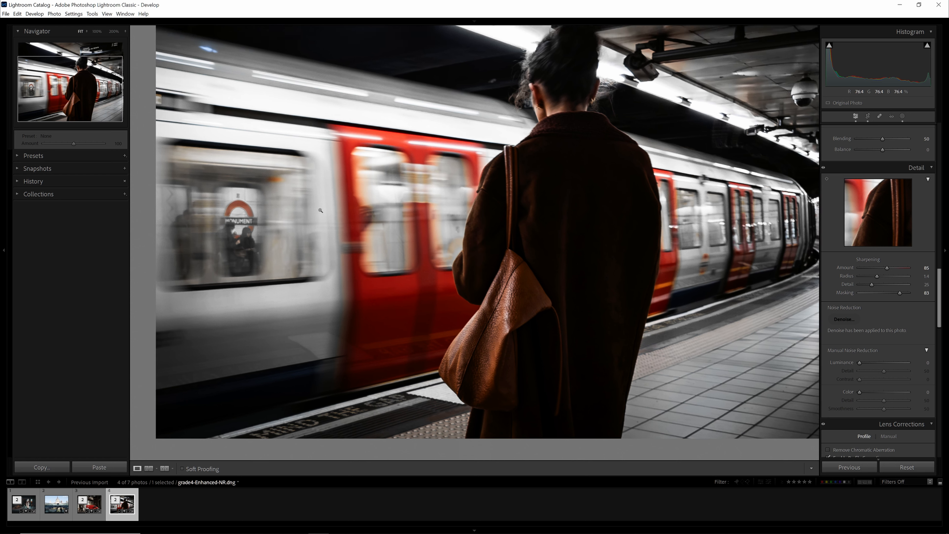
Step: Examine the sharpening at 100% on the woman's hair, the departure board and the bag, and return to the full view
{"action": "left_click", "coordinate": [527, 150]}
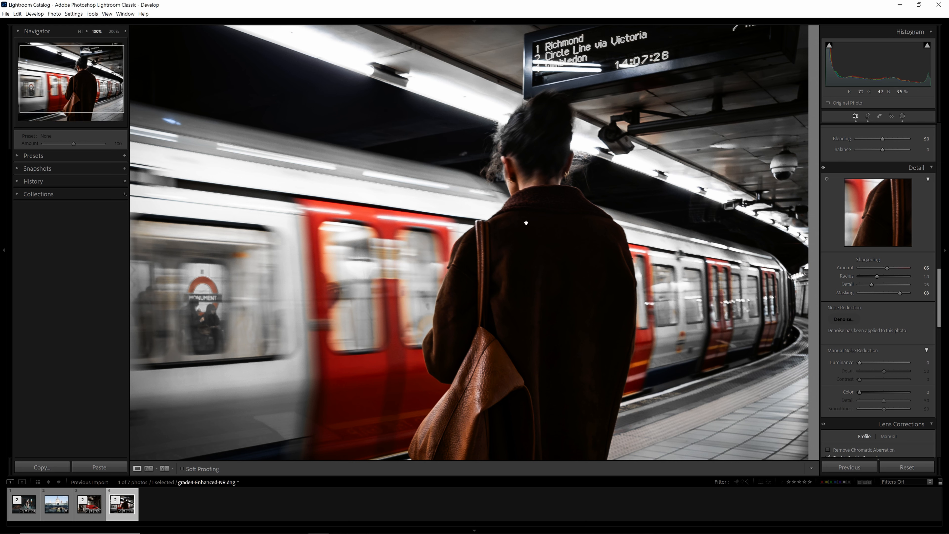
{"action": "left_click_drag", "start_coordinate": [526, 223], "coordinate": [508, 272]}
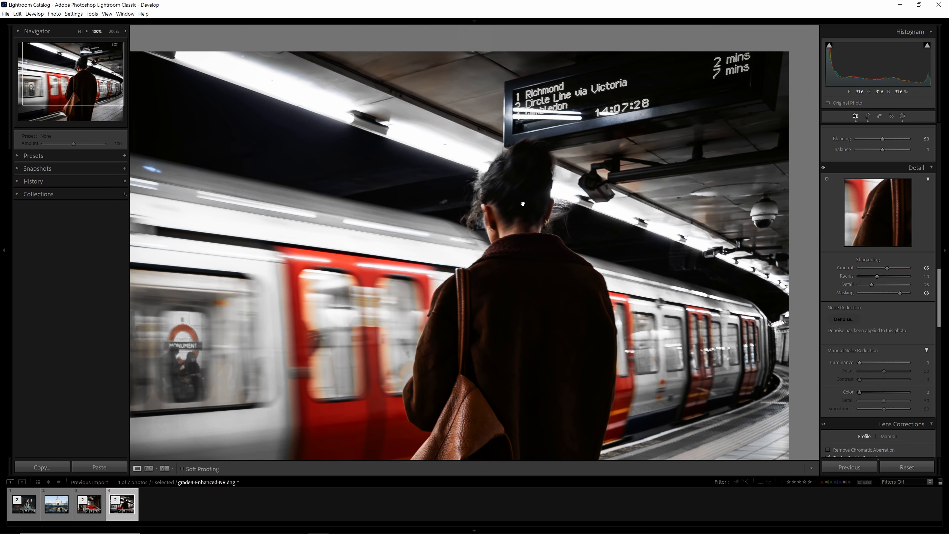
{"action": "mouse_move", "coordinate": [521, 235]}
{"action": "left_mouse_down"}
{"action": "mouse_move", "coordinate": [538, 156]}
{"action": "mouse_move", "coordinate": [510, 241]}
{"action": "mouse_move", "coordinate": [517, 250]}
{"action": "left_mouse_up"}
{"action": "left_click_drag", "start_coordinate": [410, 380], "coordinate": [473, 288]}
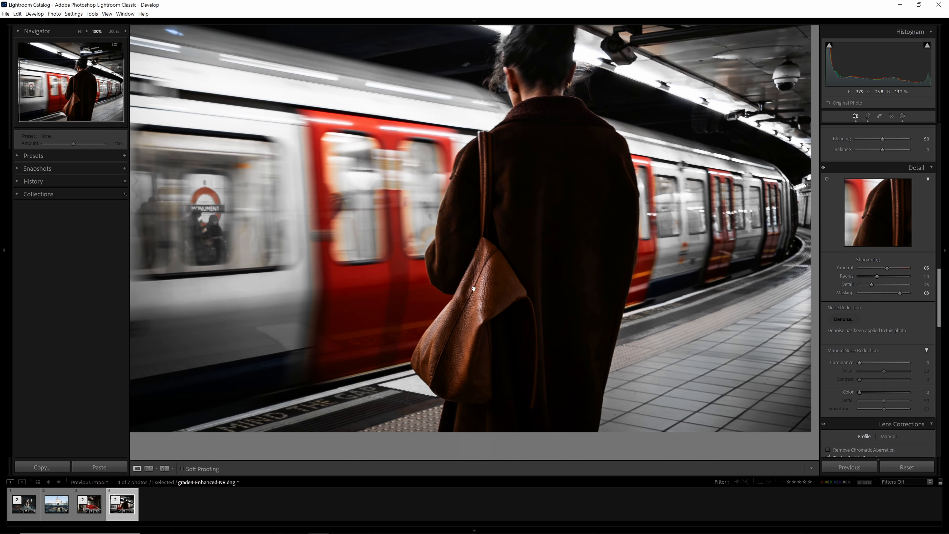
{"action": "left_click_drag", "start_coordinate": [563, 40], "coordinate": [470, 183]}
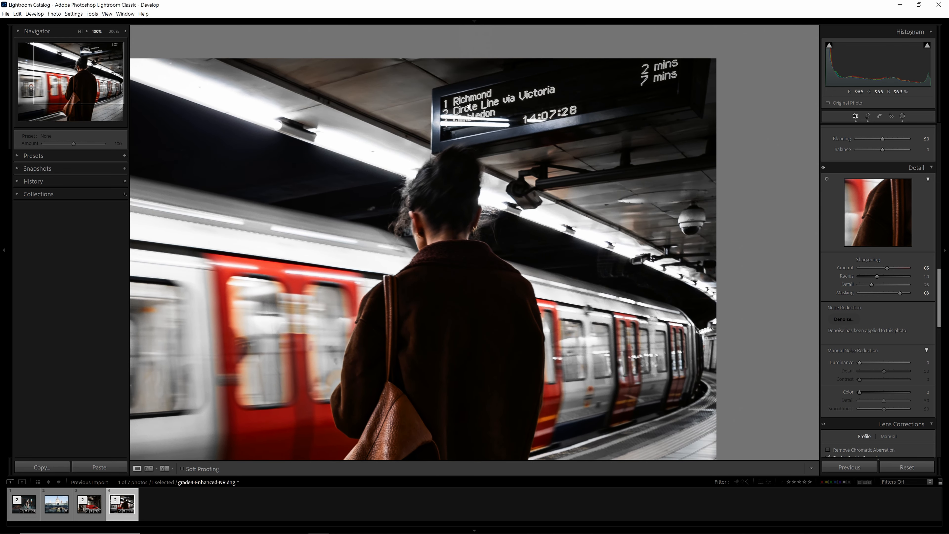
{"action": "left_click_drag", "start_coordinate": [367, 313], "coordinate": [476, 230]}
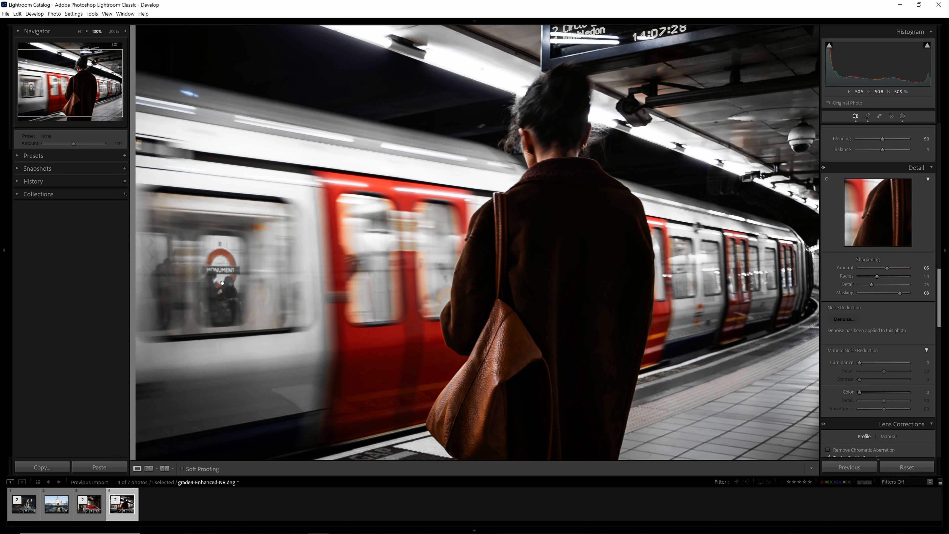
{"action": "left_click_drag", "start_coordinate": [544, 127], "coordinate": [531, 141]}
{"action": "left_click", "coordinate": [509, 333]}
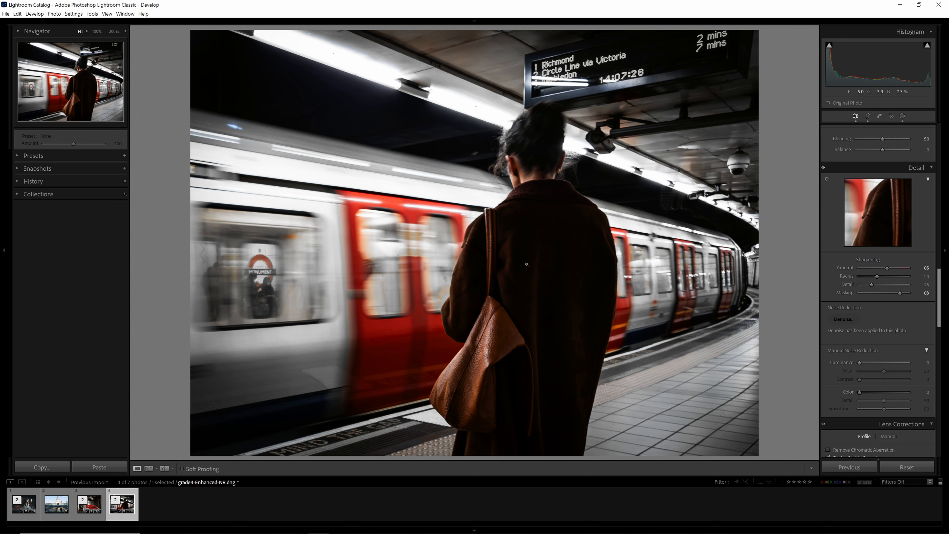
Step: Add three points along the diagonal of the tone curve and lift its black point to an output of 22
{"action": "scroll", "coordinate": [526, 271], "scroll_direction": "down", "scroll_amount": 5}
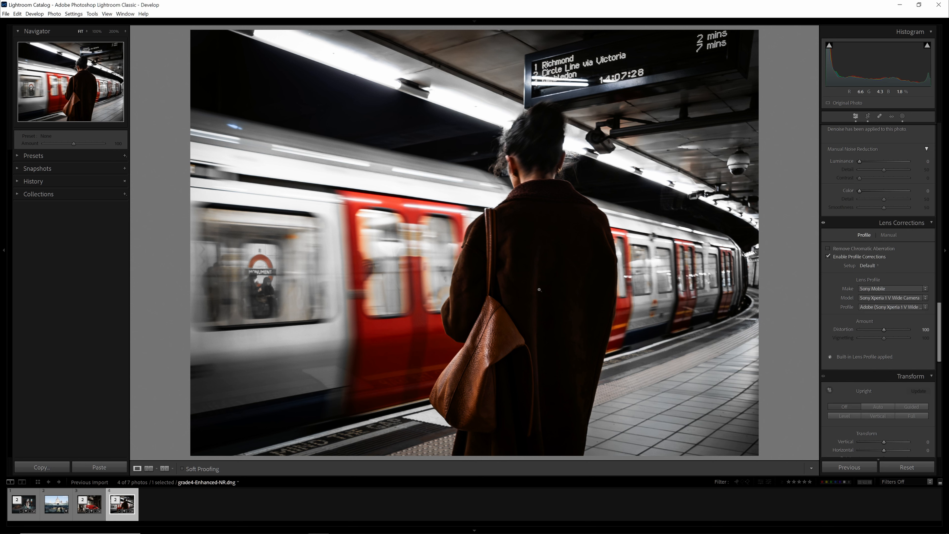
{"action": "scroll", "coordinate": [833, 328], "scroll_direction": "up", "scroll_amount": 7}
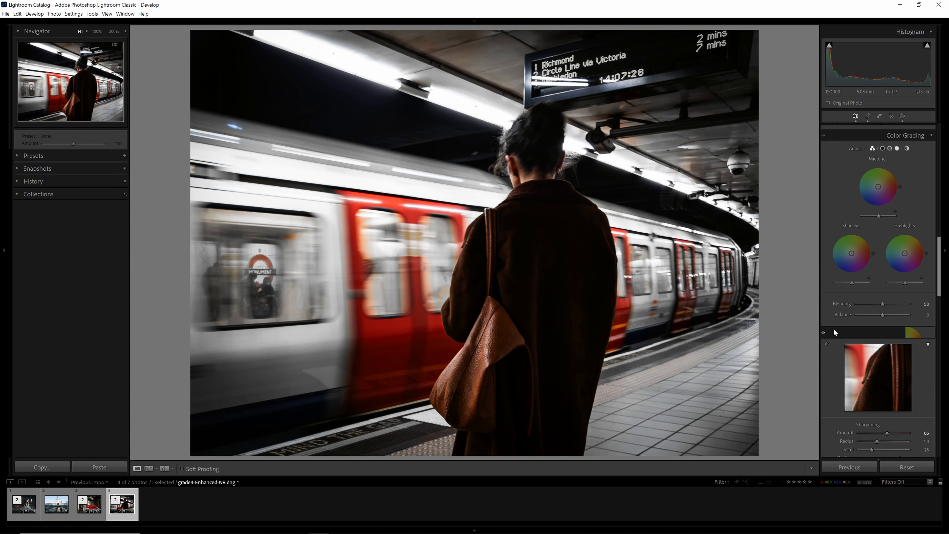
{"action": "scroll", "coordinate": [833, 328], "scroll_direction": "up", "scroll_amount": 10}
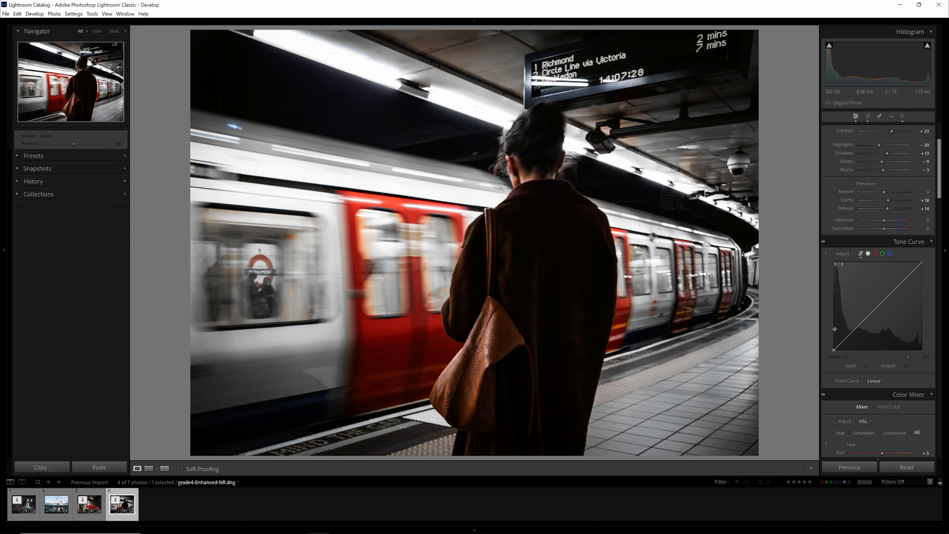
{"action": "left_click", "coordinate": [856, 328]}
{"action": "left_click", "coordinate": [877, 306]}
{"action": "left_click_drag", "start_coordinate": [900, 283], "coordinate": [901, 285]}
{"action": "left_click_drag", "start_coordinate": [833, 350], "coordinate": [825, 342]}
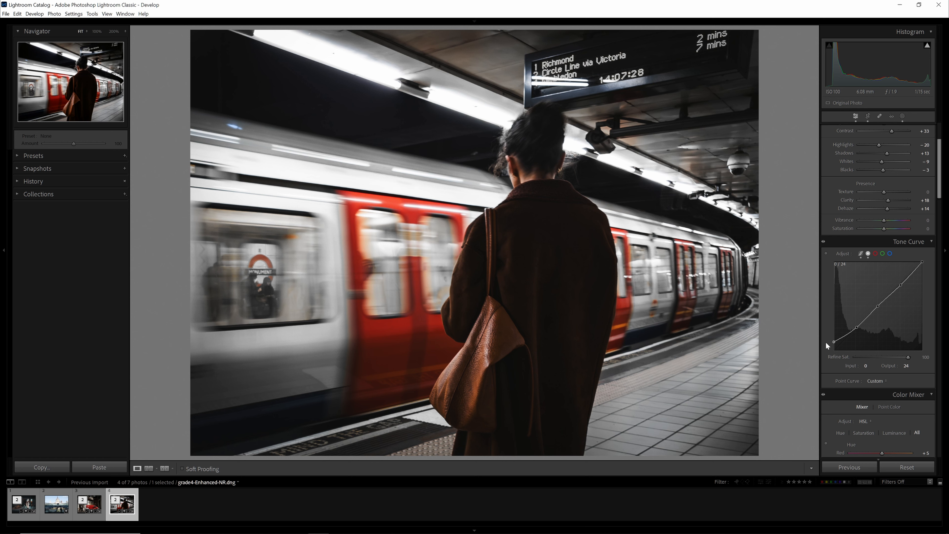
{"action": "left_click_drag", "start_coordinate": [825, 342], "coordinate": [794, 342]}
{"action": "left_click_drag", "start_coordinate": [794, 341], "coordinate": [788, 344]}
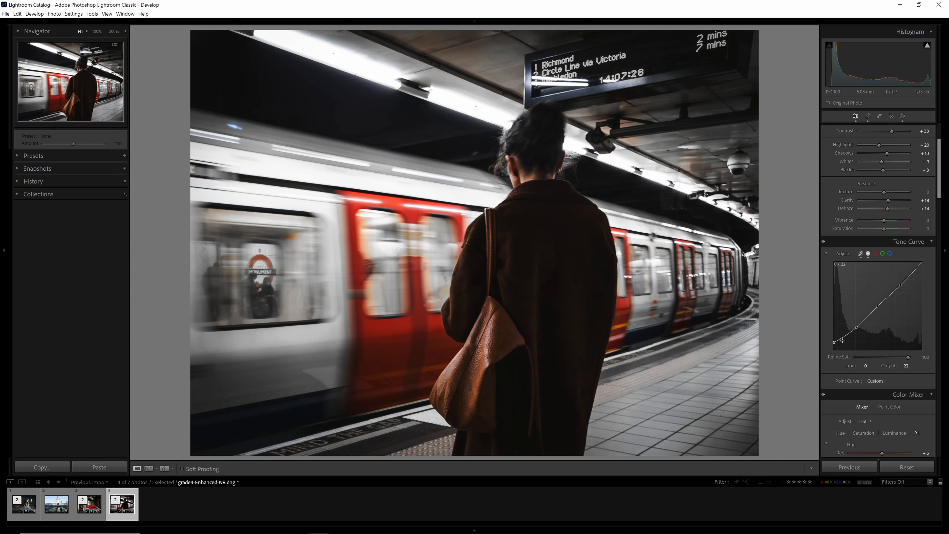
Step: Compare the photo repeatedly with and without the Tone Curve adjustment, leaving the adjustment on
{"action": "left_click", "coordinate": [823, 242]}
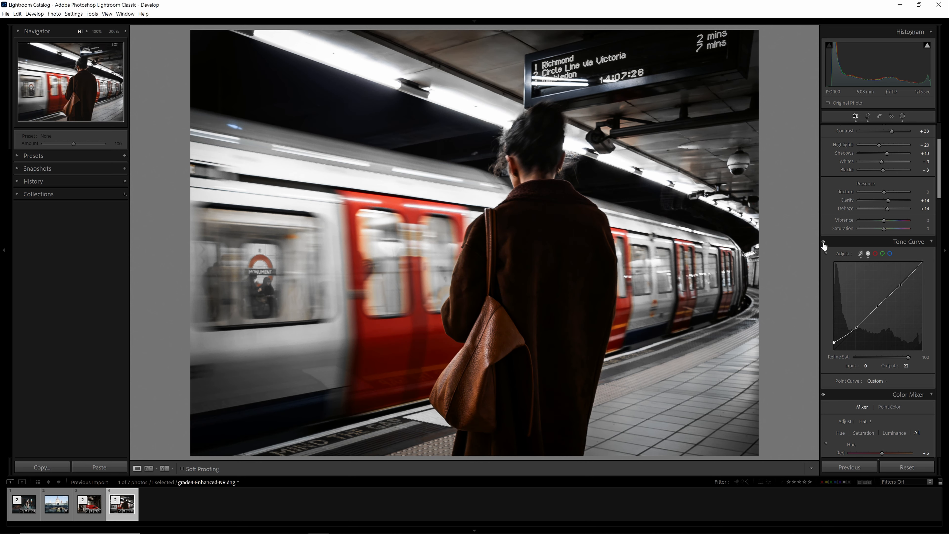
{"action": "left_click", "coordinate": [823, 242]}
{"action": "left_click", "coordinate": [824, 242]}
{"action": "left_click", "coordinate": [823, 242]}
{"action": "left_click", "coordinate": [823, 242]}
{"action": "left_click", "coordinate": [823, 242]}
{"action": "left_click", "coordinate": [824, 242]}
{"action": "left_click", "coordinate": [824, 242]}
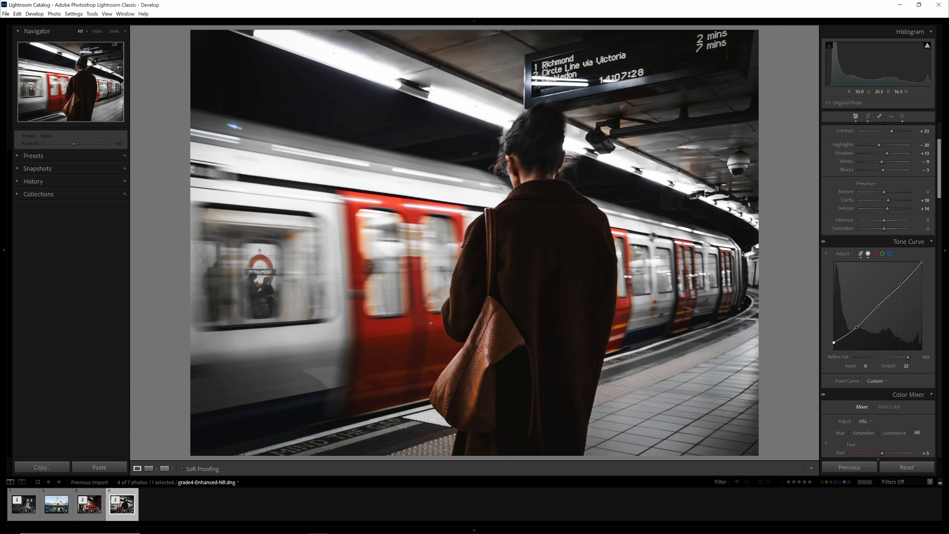
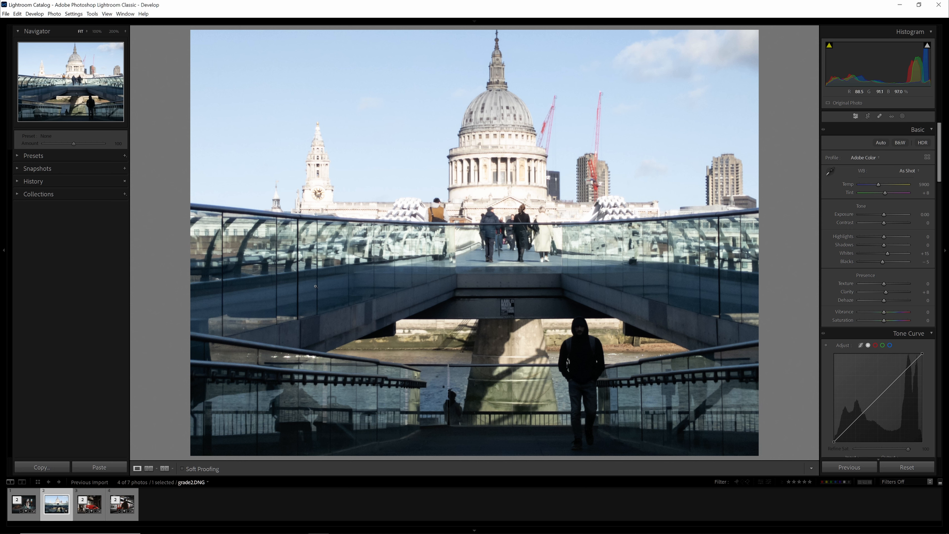
Step: Enable profile corrections on the cathedral bridge photo and set sharpening Amount, noise reduction Luminance and Color to 0
{"action": "scroll", "coordinate": [862, 239], "scroll_direction": "down", "scroll_amount": 15}
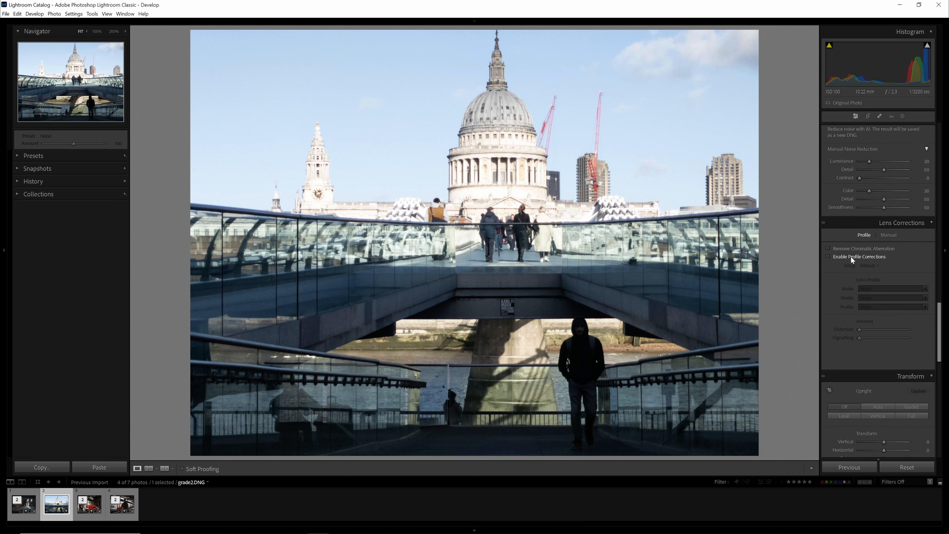
{"action": "left_click", "coordinate": [851, 256]}
{"action": "scroll", "coordinate": [838, 307], "scroll_direction": "up", "scroll_amount": 5}
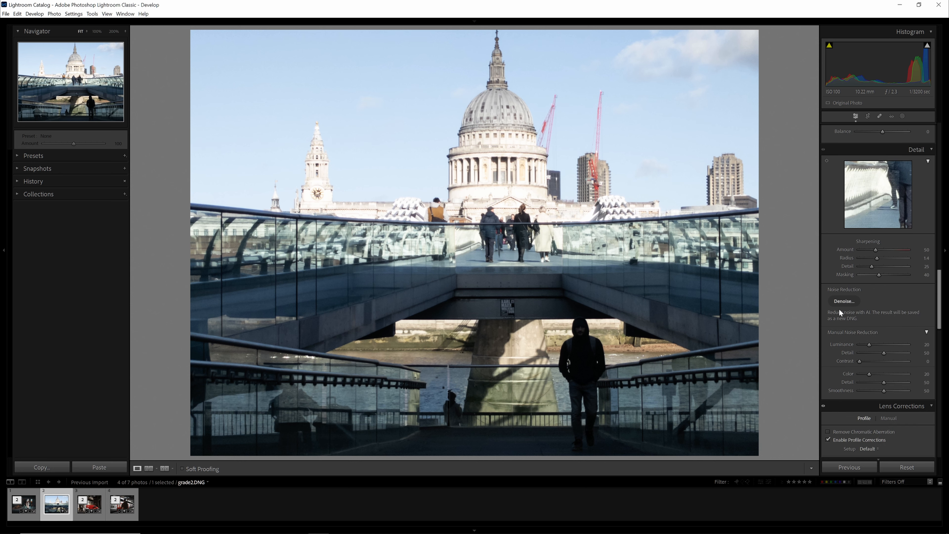
{"action": "left_click_drag", "start_coordinate": [875, 249], "coordinate": [795, 252]}
{"action": "left_click_drag", "start_coordinate": [869, 344], "coordinate": [766, 370]}
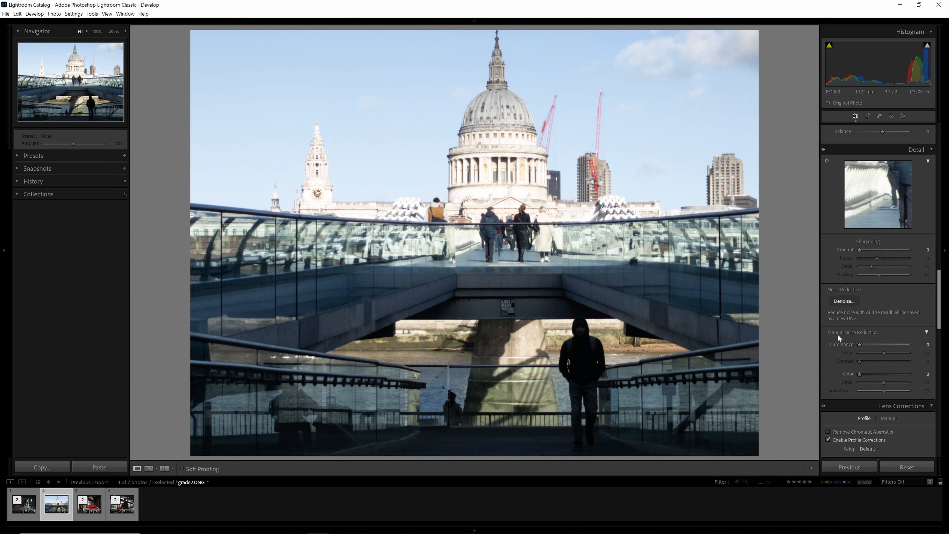
Step: Crop the bridge photo at its original aspect ratio, trimming the left edge and the sky above the dome
{"action": "scroll", "coordinate": [839, 334], "scroll_direction": "up", "scroll_amount": 10}
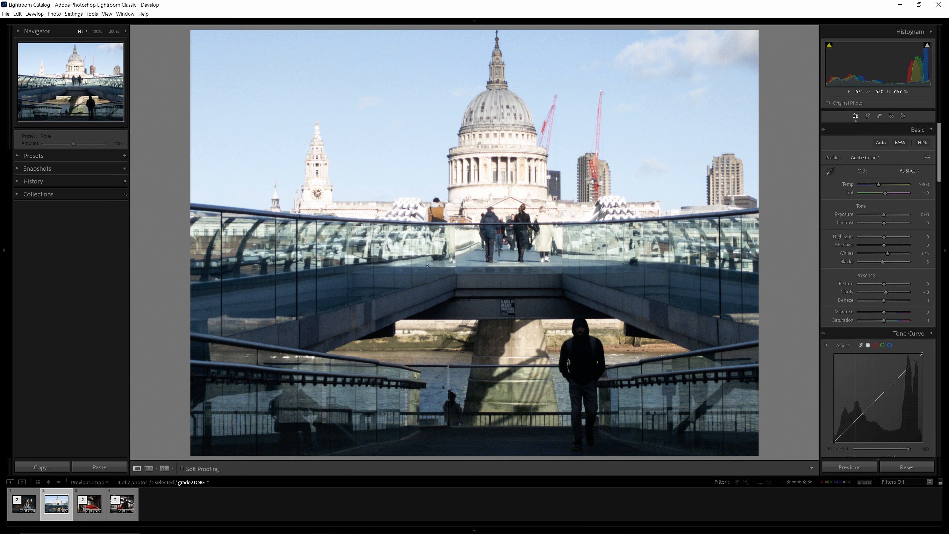
{"action": "left_click", "coordinate": [867, 116]}
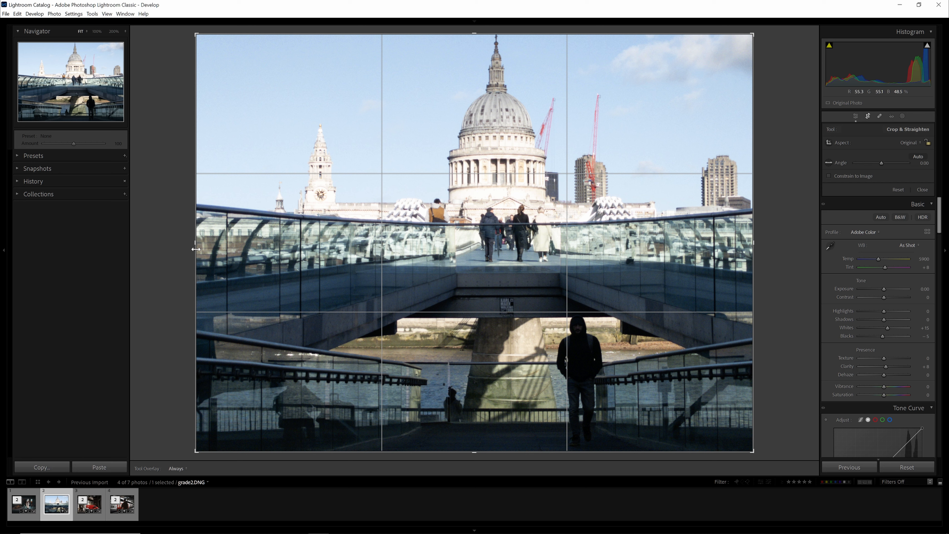
{"action": "left_click_drag", "start_coordinate": [196, 249], "coordinate": [228, 246]}
{"action": "left_click_drag", "start_coordinate": [451, 295], "coordinate": [451, 273]}
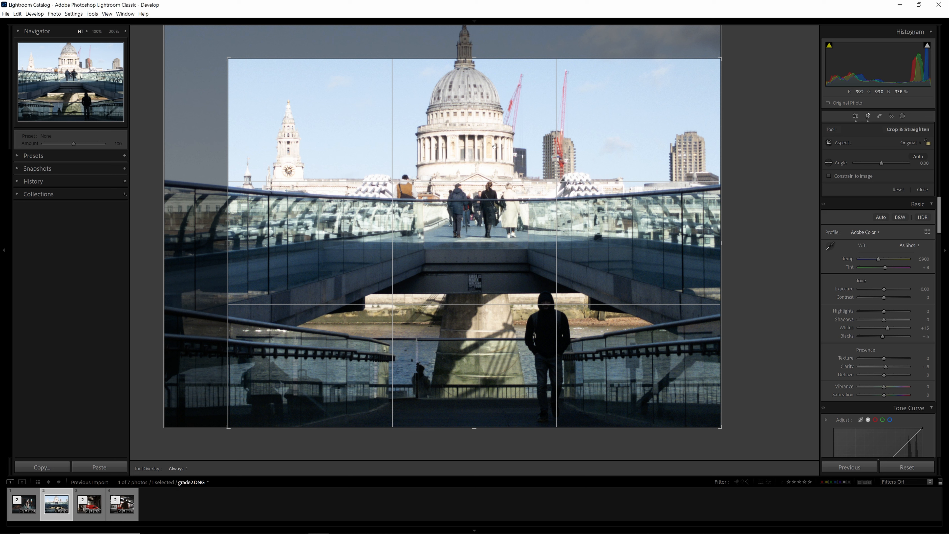
{"action": "key", "text": "Return"}
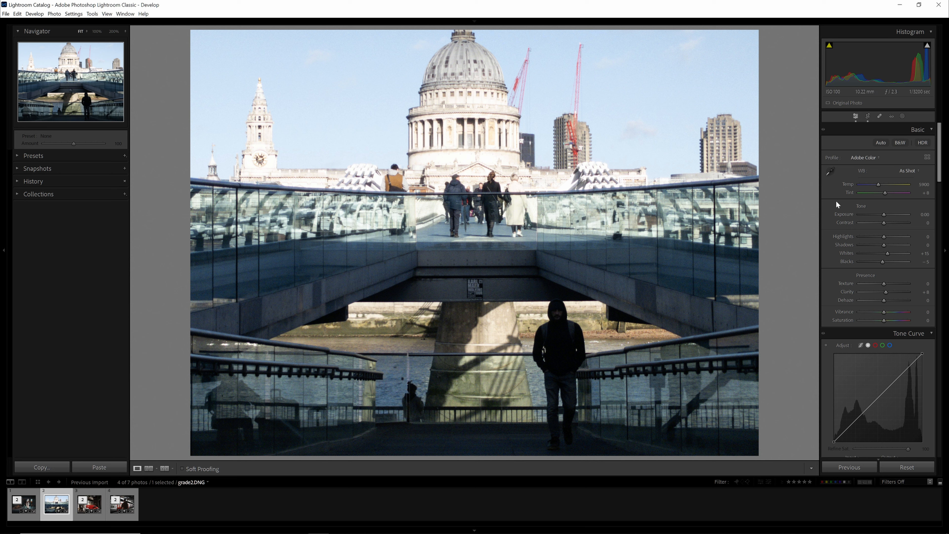
Step: Add a Highlight Priority post-crop vignette with an Amount of -34 to the bridge photo
{"action": "scroll", "coordinate": [869, 226], "scroll_direction": "down", "scroll_amount": 20}
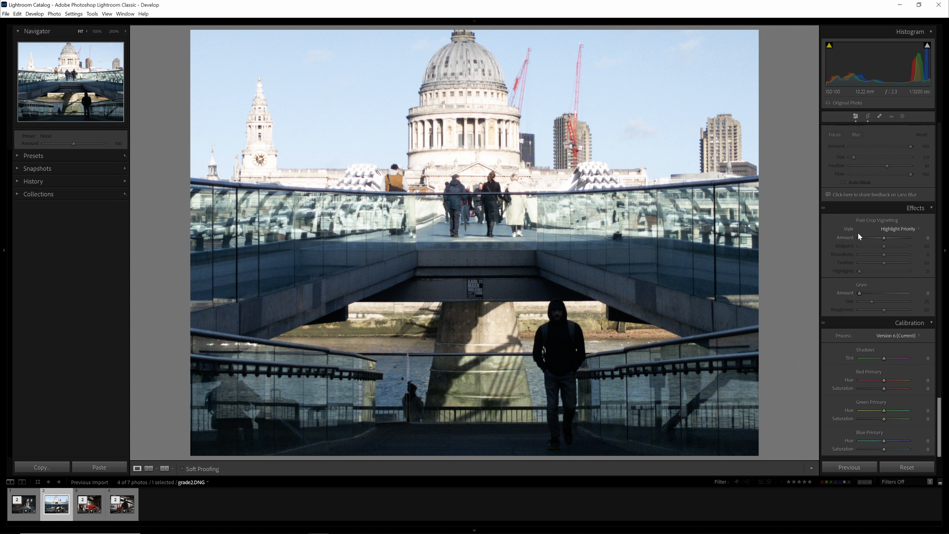
{"action": "left_click_drag", "start_coordinate": [884, 237], "coordinate": [874, 238]}
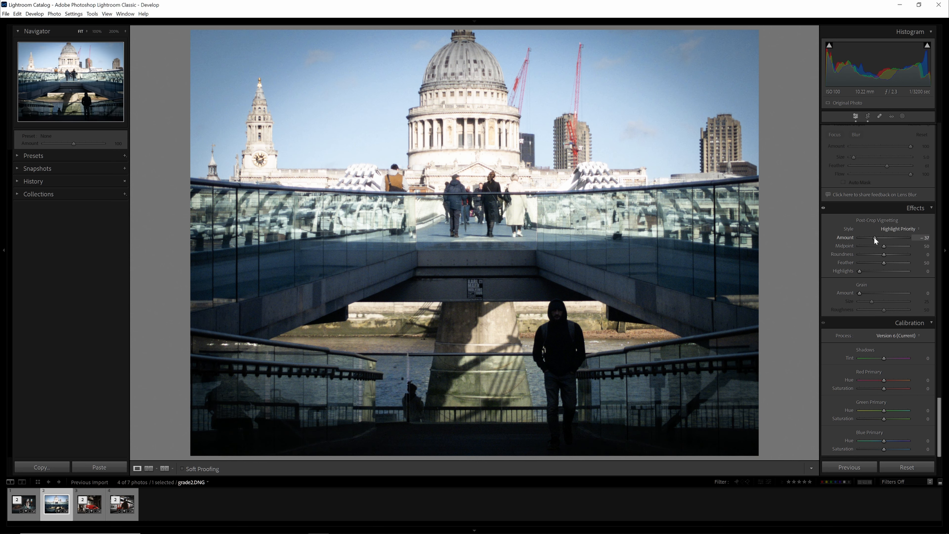
{"action": "left_click_drag", "start_coordinate": [875, 237], "coordinate": [875, 237]}
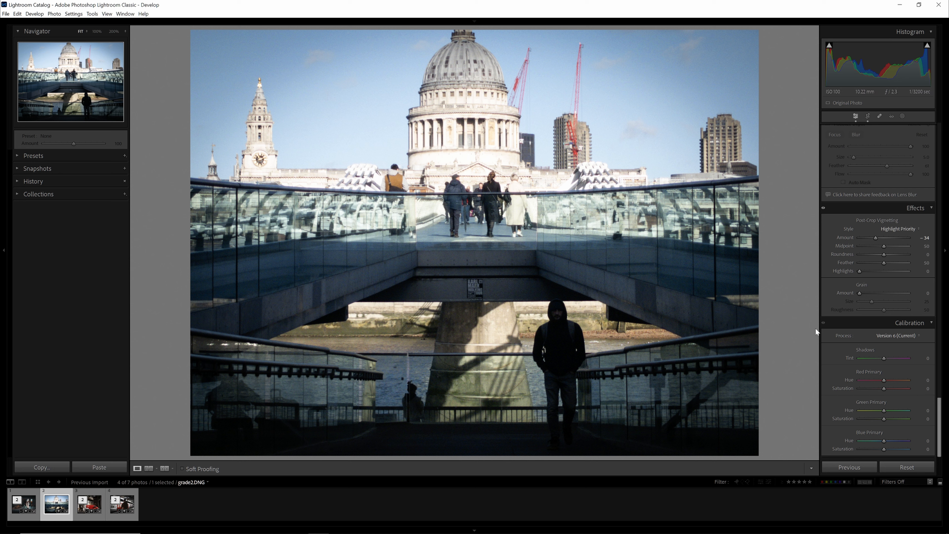
{"action": "scroll", "coordinate": [879, 360], "scroll_direction": "up", "scroll_amount": 10}
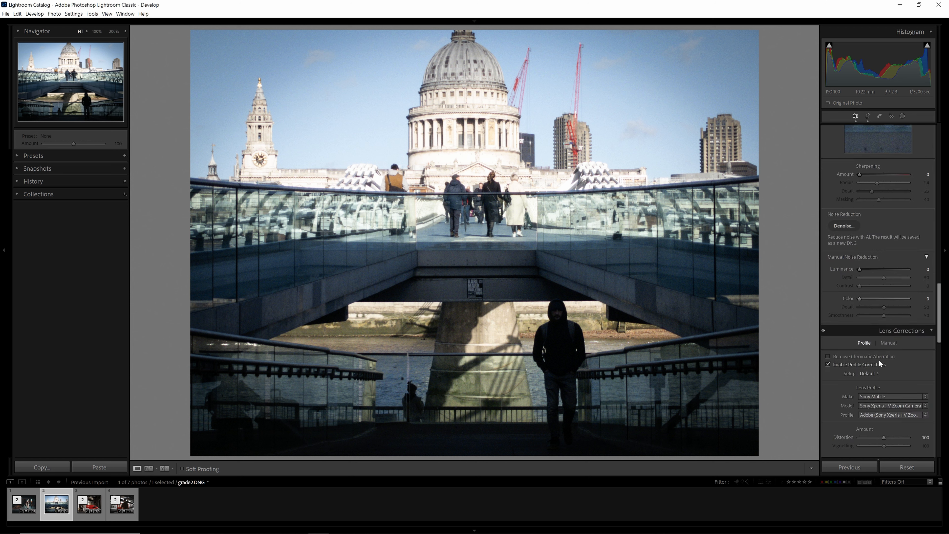
{"action": "scroll", "coordinate": [878, 360], "scroll_direction": "up", "scroll_amount": 10}
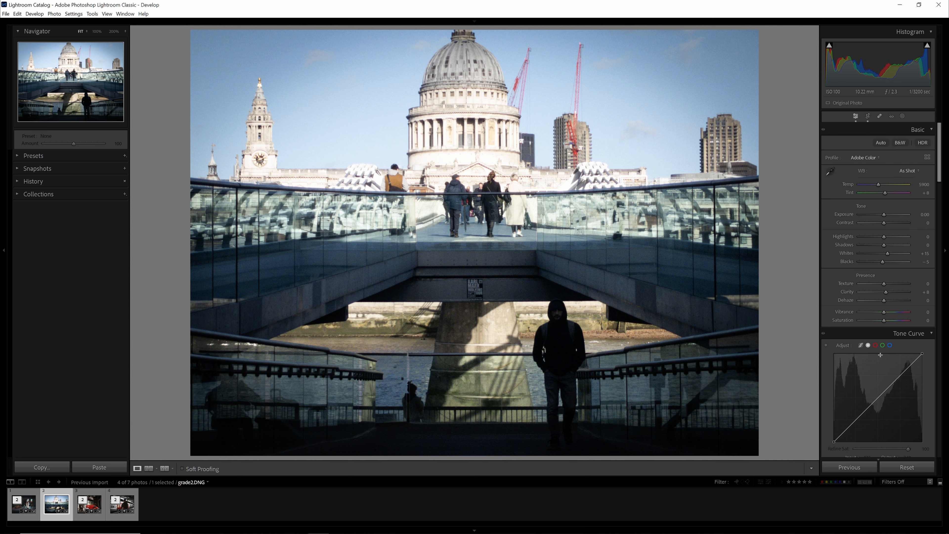
{"action": "scroll", "coordinate": [873, 308], "scroll_direction": "down", "scroll_amount": 10}
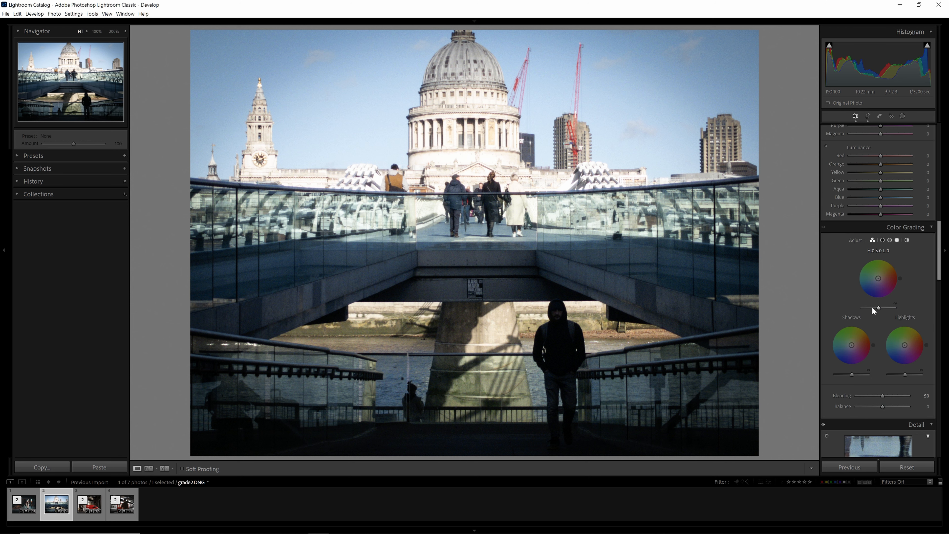
{"action": "scroll", "coordinate": [872, 307], "scroll_direction": "up", "scroll_amount": 10}
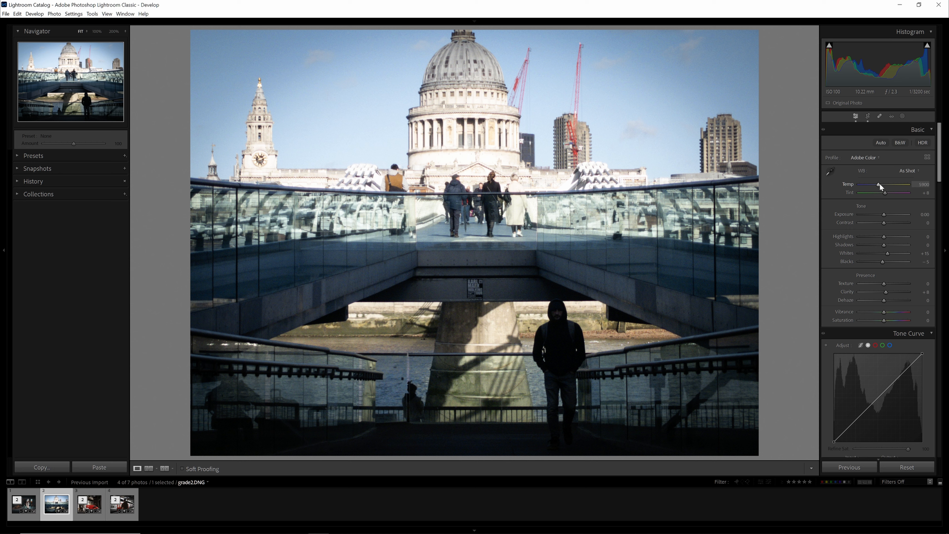
Step: Warm the bridge photo's white balance to a Temp of 8786, try a green Tint of -57 and return Tint to +8
{"action": "left_click_drag", "start_coordinate": [879, 185], "coordinate": [893, 185]}
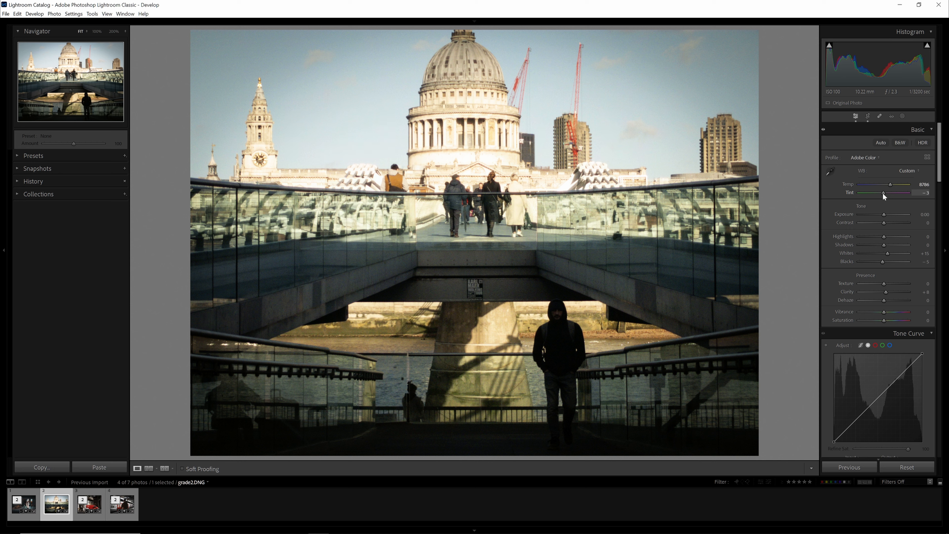
{"action": "left_click_drag", "start_coordinate": [881, 194], "coordinate": [878, 194]}
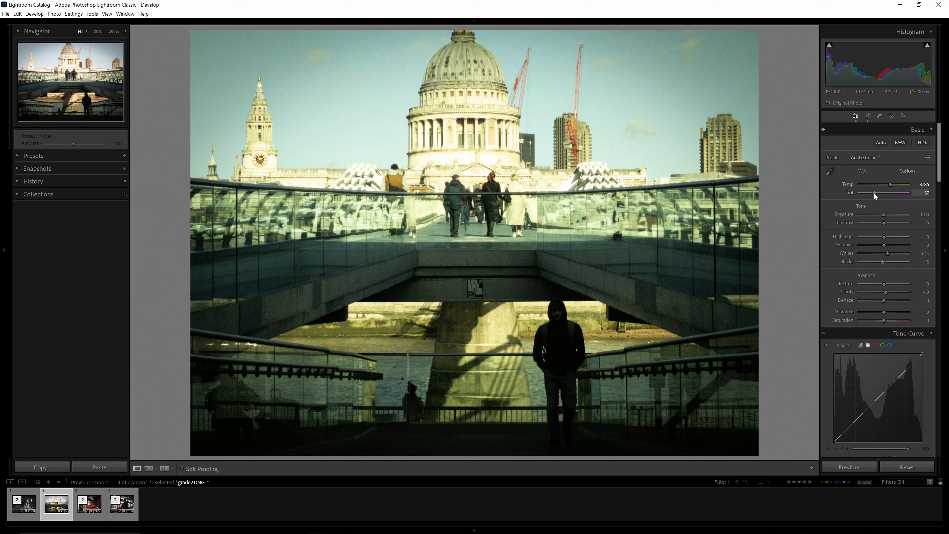
{"action": "left_click_drag", "start_coordinate": [875, 194], "coordinate": [874, 194]}
{"action": "left_click_drag", "start_coordinate": [875, 194], "coordinate": [880, 194]}
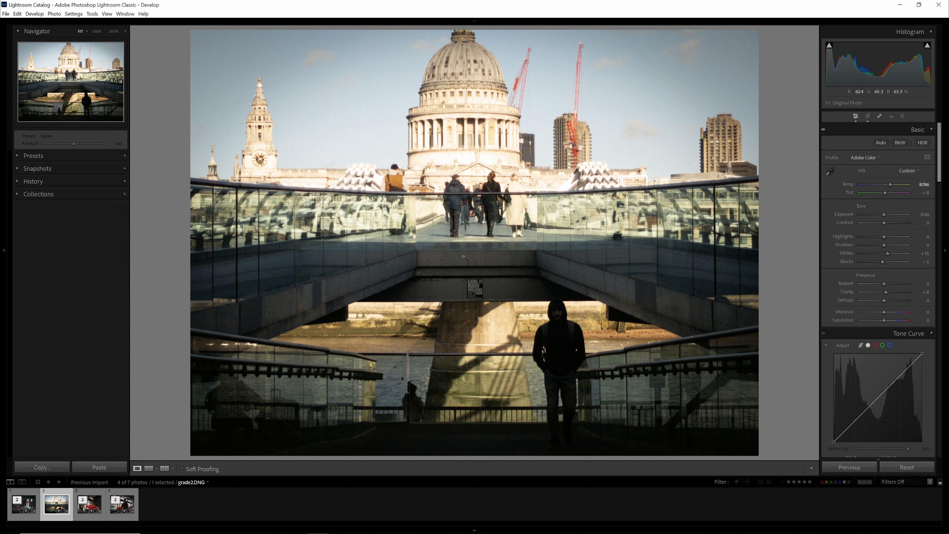
Step: Calibrate Red Primary to Hue +35, Saturation -18, Green Primary to Hue +100, Saturation -100, Blue Primary to Hue -37, and raise Blue Primary Saturation
{"action": "scroll", "coordinate": [866, 237], "scroll_direction": "down", "scroll_amount": 15}
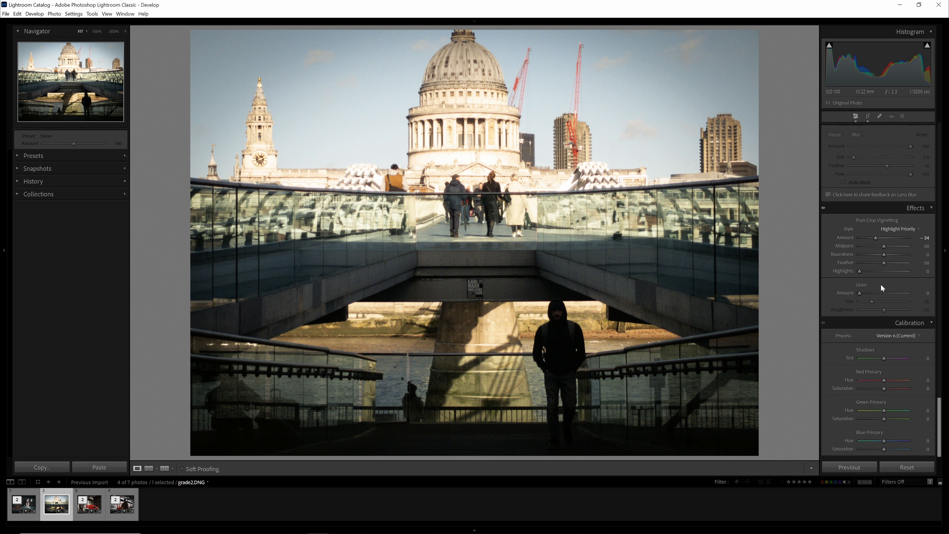
{"action": "scroll", "coordinate": [925, 291], "scroll_direction": "up", "scroll_amount": 5}
{"action": "scroll", "coordinate": [884, 293], "scroll_direction": "up", "scroll_amount": 8}
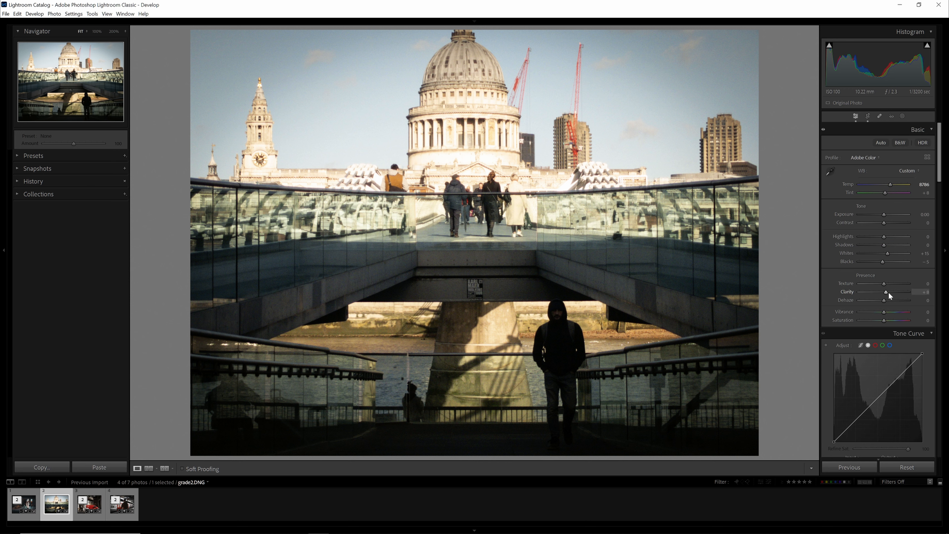
{"action": "scroll", "coordinate": [888, 250], "scroll_direction": "down", "scroll_amount": 12}
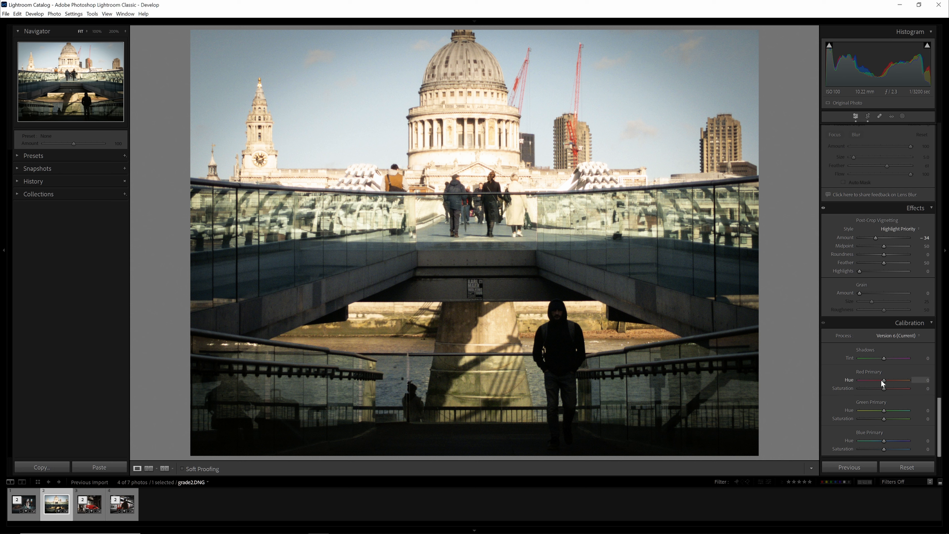
{"action": "left_click_drag", "start_coordinate": [885, 381], "coordinate": [896, 380]}
{"action": "left_click_drag", "start_coordinate": [881, 389], "coordinate": [873, 389]}
{"action": "left_click_drag", "start_coordinate": [885, 410], "coordinate": [924, 412]}
{"action": "left_click_drag", "start_coordinate": [883, 419], "coordinate": [868, 421]}
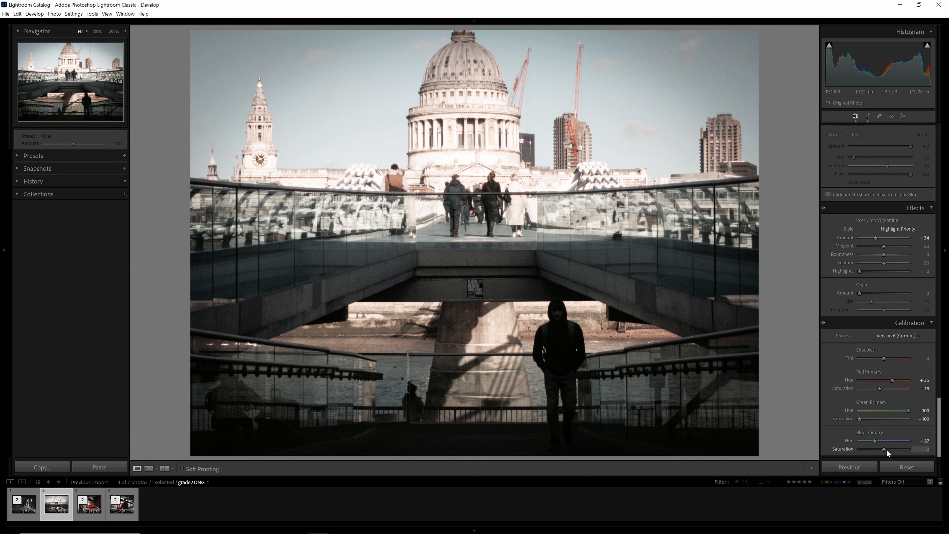
{"action": "left_click_drag", "start_coordinate": [899, 449], "coordinate": [903, 450]}
Step: Compare the bridge photo repeatedly with its unedited version to judge the white balance and calibration changes
{"action": "key", "text": "backslash"}
{"action": "key", "text": "backslash"}
{"action": "key", "text": "backslash"}
{"action": "key", "text": "backslash"}
{"action": "key", "text": "backslash"}
{"action": "key", "text": "backslash"}
Step: Set the bridge photo's Tint to -57, Contrast to -25, Highlights to -78 and Shadows to +69, and check the walking man up close
{"action": "scroll", "coordinate": [878, 224], "scroll_direction": "up", "scroll_amount": 15}
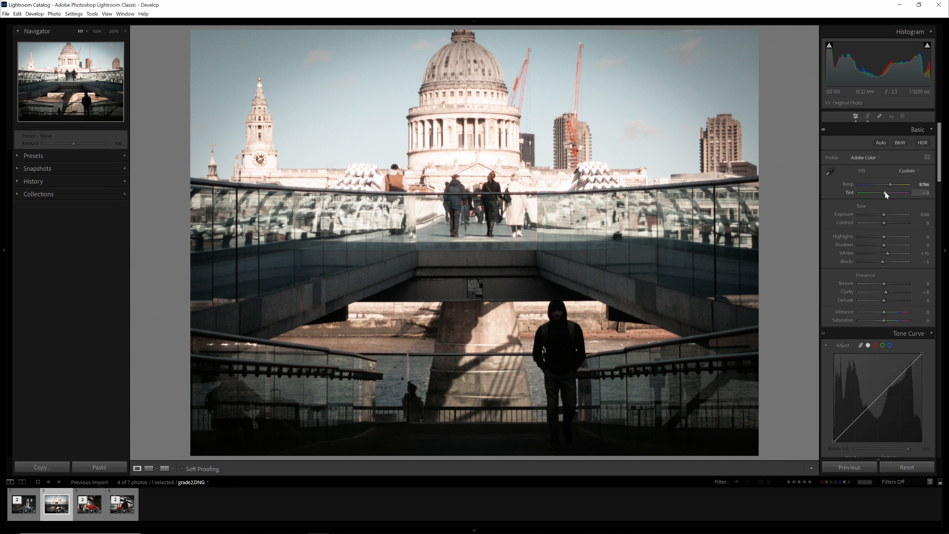
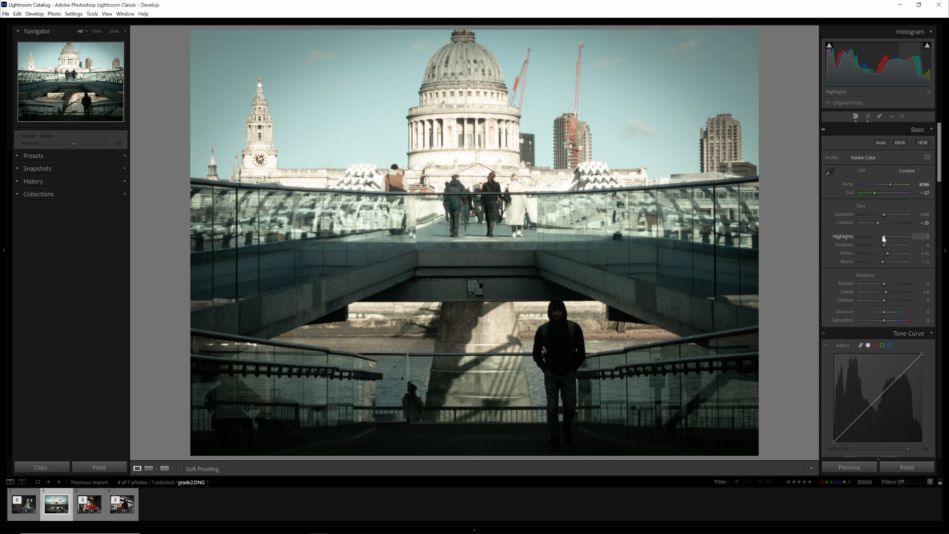
{"action": "left_click_drag", "start_coordinate": [882, 236], "coordinate": [860, 235]}
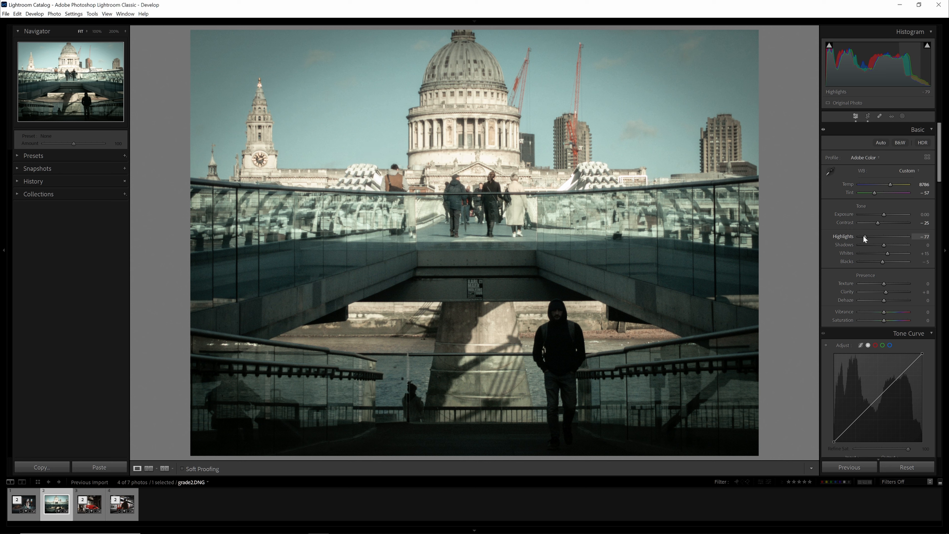
{"action": "left_click_drag", "start_coordinate": [864, 237], "coordinate": [886, 253]}
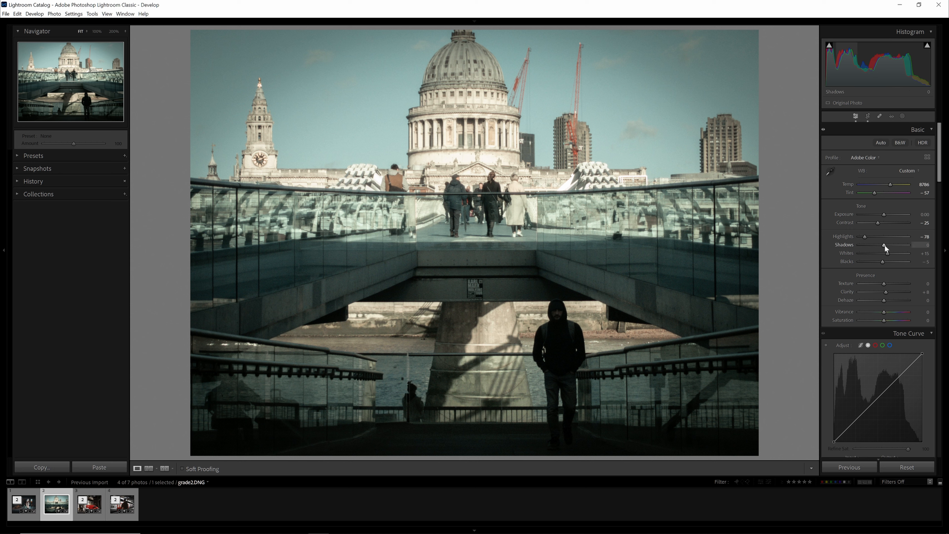
{"action": "left_click_drag", "start_coordinate": [885, 245], "coordinate": [901, 245]}
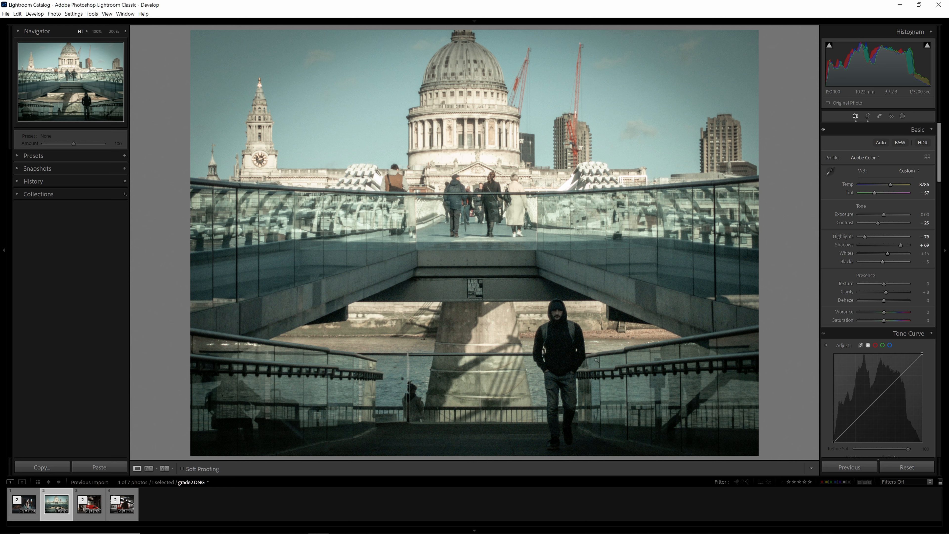
{"action": "left_click", "coordinate": [561, 377]}
{"action": "left_click", "coordinate": [562, 377]}
Step: Set Whites to +18 and Blacks to +10 in the bridge photo's basic tone adjustments
{"action": "left_click_drag", "start_coordinate": [886, 253], "coordinate": [888, 252]}
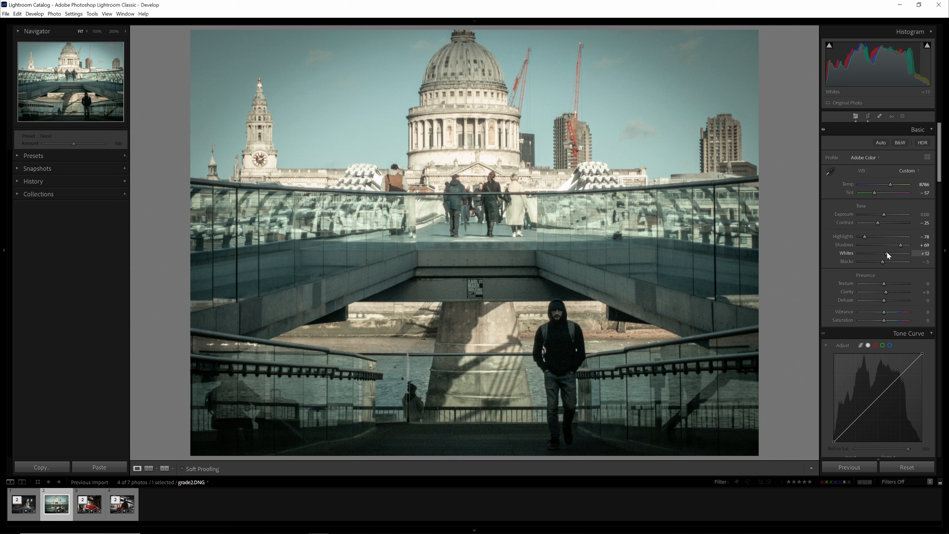
{"action": "left_click_drag", "start_coordinate": [888, 254], "coordinate": [890, 255]}
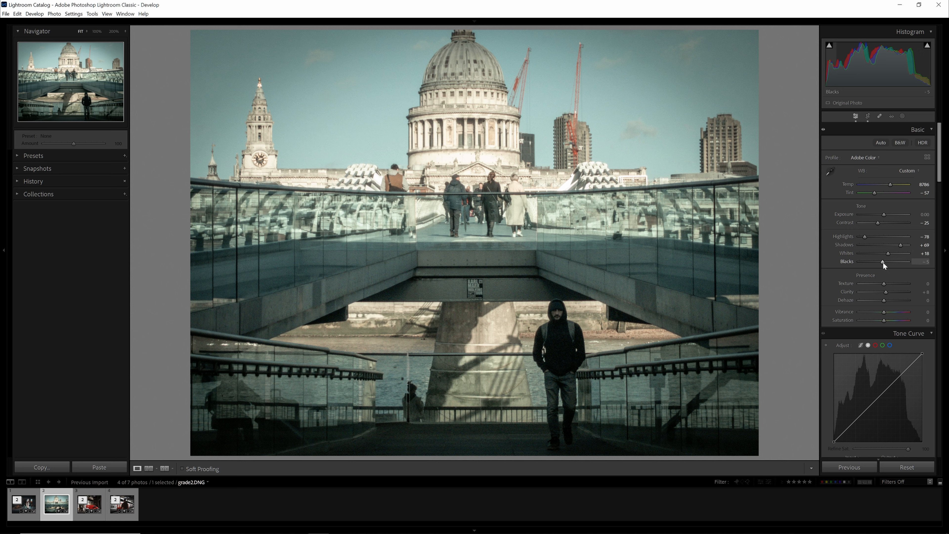
{"action": "left_click_drag", "start_coordinate": [885, 261], "coordinate": [887, 261]}
{"action": "mouse_move", "coordinate": [886, 262]}
{"action": "left_mouse_down"}
{"action": "mouse_move", "coordinate": [874, 261]}
{"action": "mouse_move", "coordinate": [882, 262]}
{"action": "left_mouse_up"}
{"action": "left_click_drag", "start_coordinate": [884, 261], "coordinate": [886, 261]}
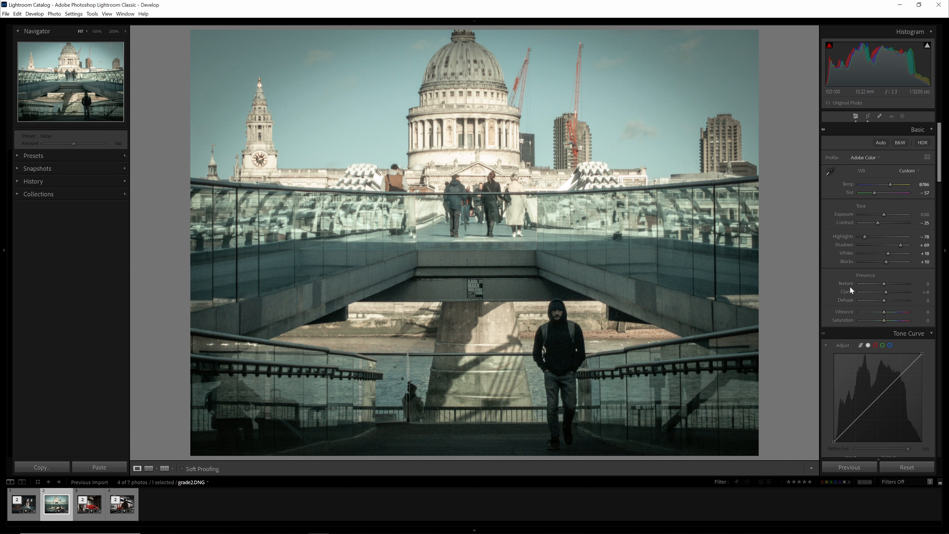
Step: Set Vibrance to +39 and Saturation to -10, and compare the bridge photo with its unedited version
{"action": "scroll", "coordinate": [855, 297], "scroll_direction": "down", "scroll_amount": 3}
{"action": "left_click_drag", "start_coordinate": [883, 220], "coordinate": [894, 218]}
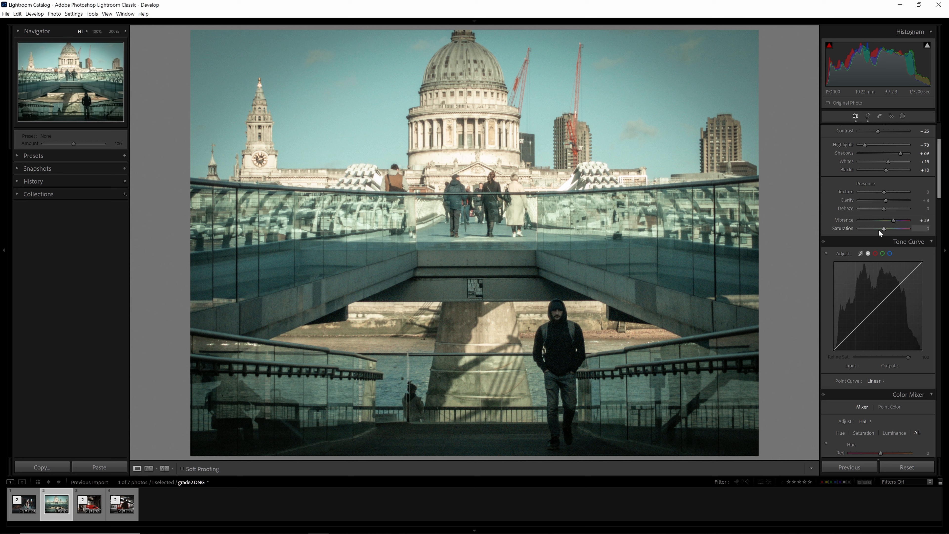
{"action": "left_click_drag", "start_coordinate": [887, 228], "coordinate": [884, 228]}
{"action": "key", "text": "backslash"}
{"action": "key", "text": "backslash"}
Step: Shape the parametric tone curve with Highlights -7, Lights +17, Darks +19 and Shadows -24
{"action": "scroll", "coordinate": [851, 246], "scroll_direction": "down", "scroll_amount": 3}
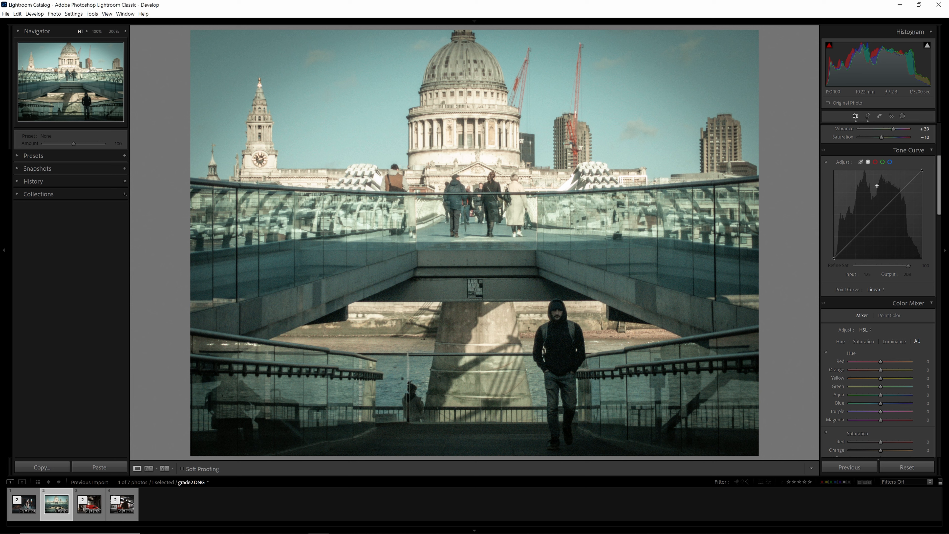
{"action": "scroll", "coordinate": [875, 239], "scroll_direction": "up", "scroll_amount": 3}
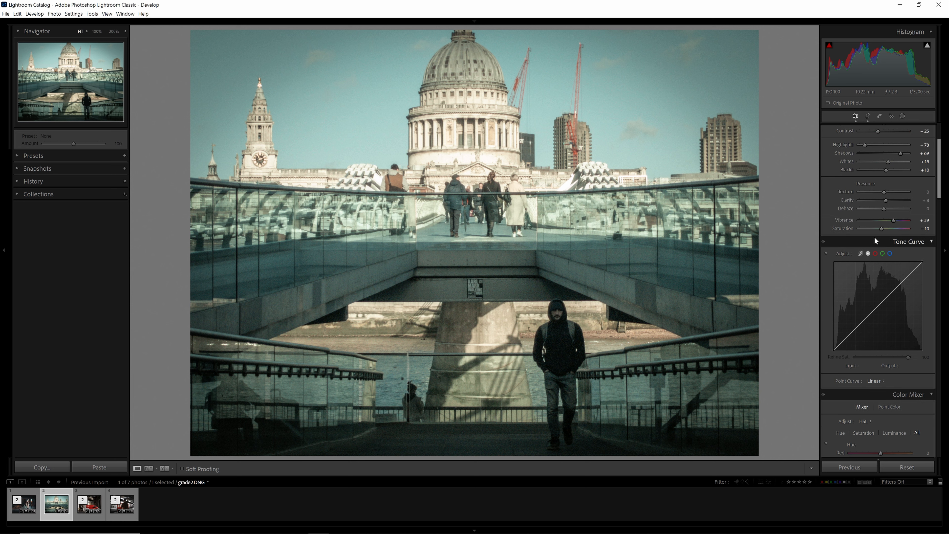
{"action": "left_click", "coordinate": [861, 254]}
{"action": "left_click_drag", "start_coordinate": [883, 376], "coordinate": [882, 376]}
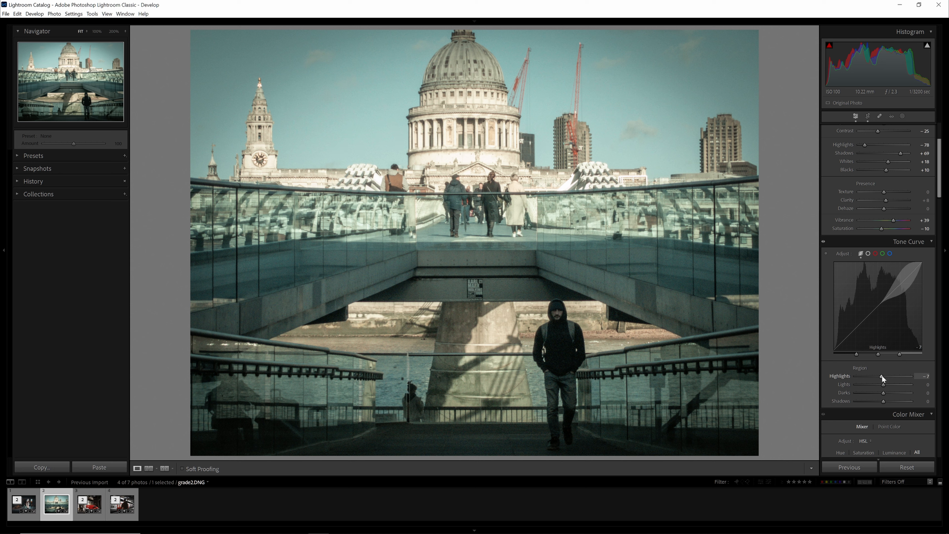
{"action": "left_click_drag", "start_coordinate": [884, 385], "coordinate": [889, 388]}
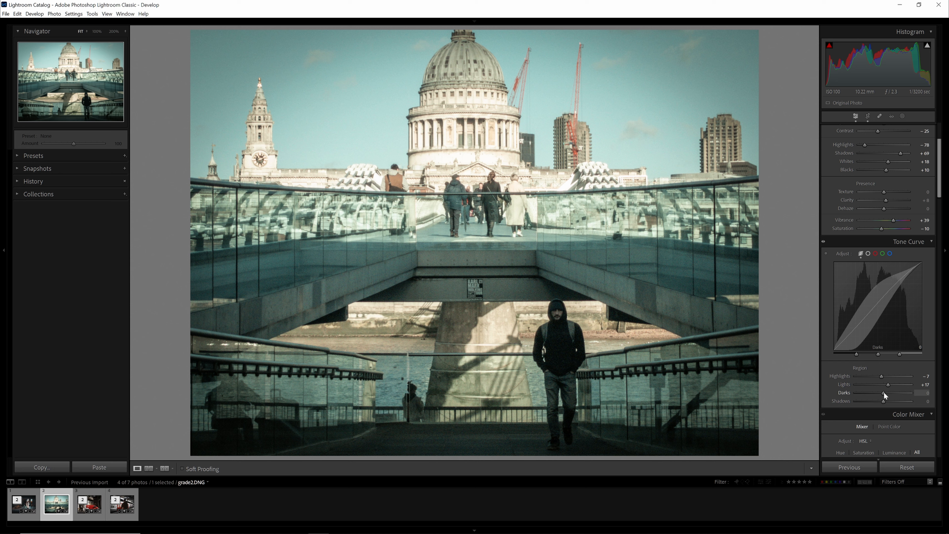
{"action": "left_click_drag", "start_coordinate": [884, 393], "coordinate": [890, 393]}
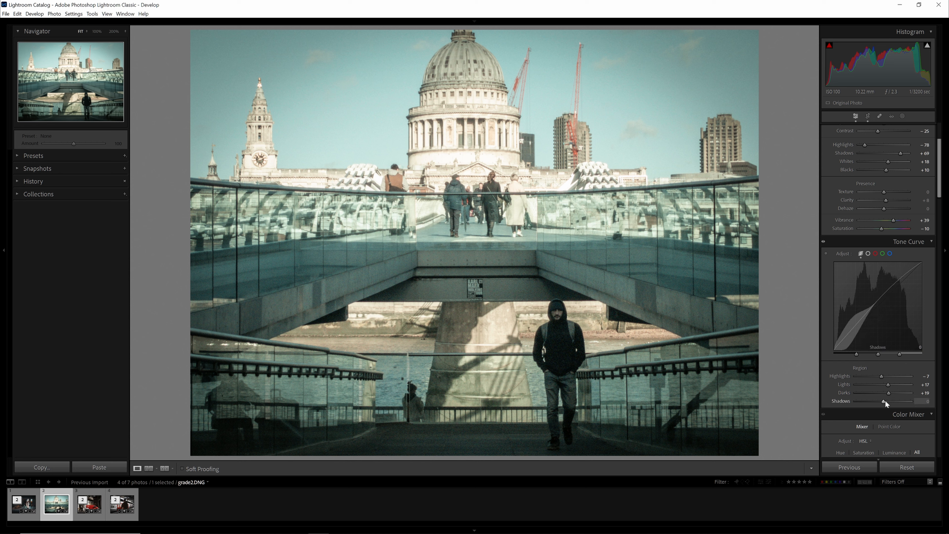
{"action": "left_click_drag", "start_coordinate": [884, 400], "coordinate": [884, 400]}
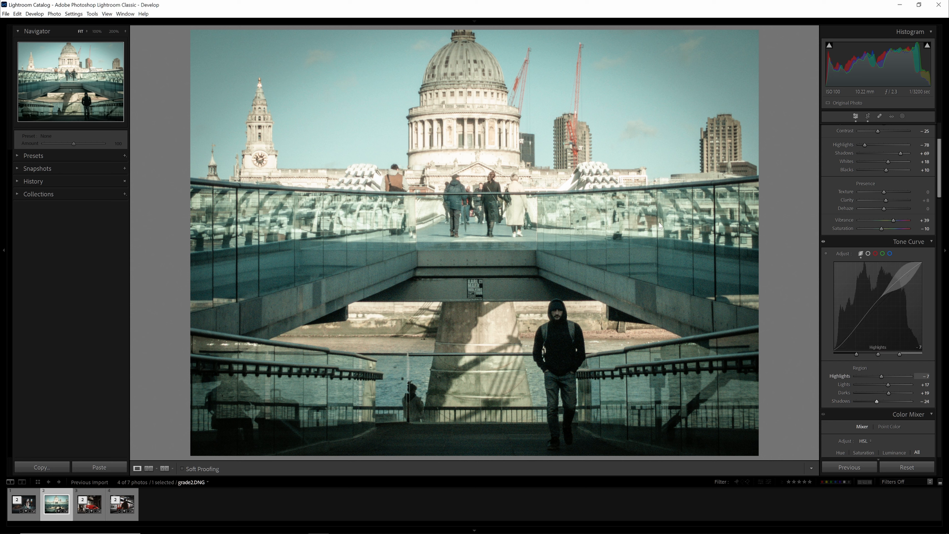
Step: Compare the bridge photo repeatedly with and without the parametric tone curve, leaving the adjustment on
{"action": "left_click", "coordinate": [823, 242]}
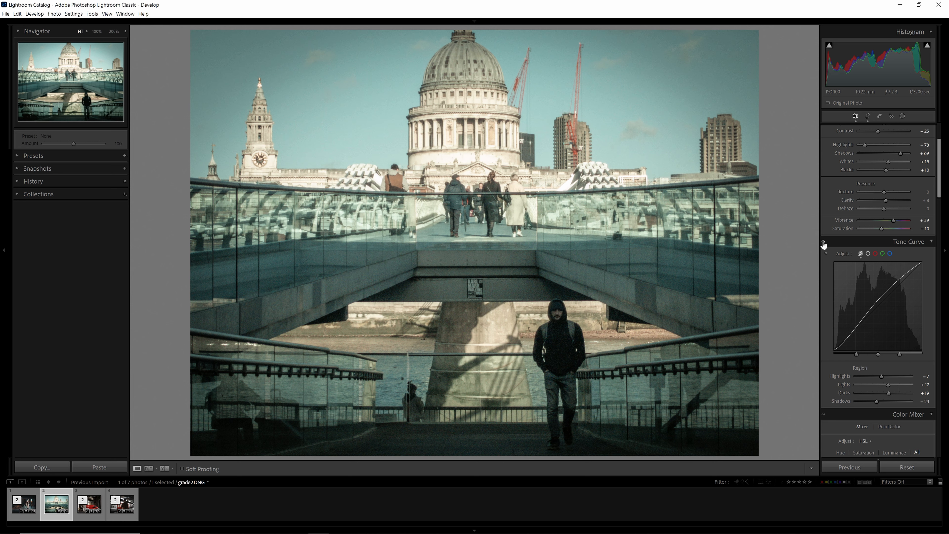
{"action": "left_click", "coordinate": [823, 243]}
{"action": "left_click", "coordinate": [823, 243]}
{"action": "left_click", "coordinate": [823, 243]}
{"action": "left_click", "coordinate": [823, 243]}
{"action": "left_click", "coordinate": [823, 243]}
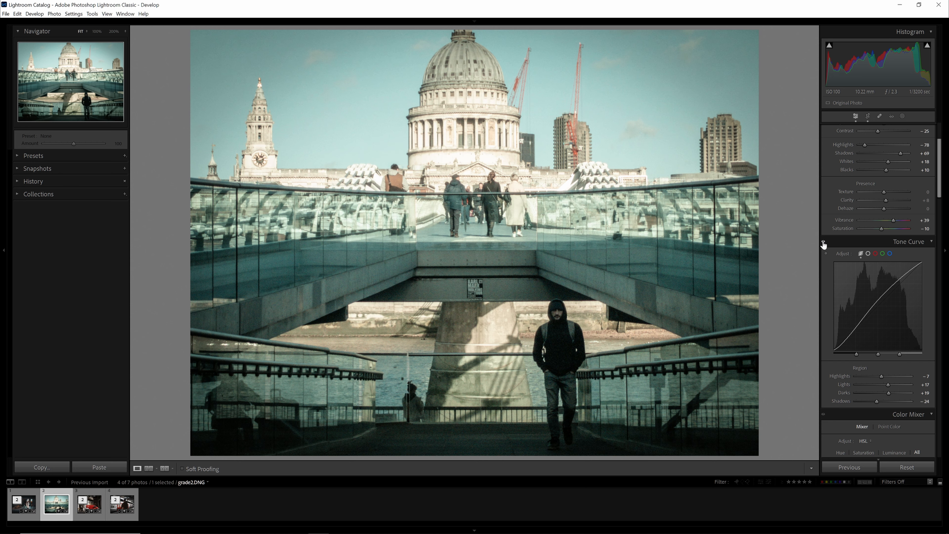
{"action": "left_click", "coordinate": [823, 243]}
{"action": "left_click", "coordinate": [824, 243]}
{"action": "left_click", "coordinate": [823, 243]}
{"action": "left_click", "coordinate": [824, 244]}
{"action": "left_click", "coordinate": [824, 244]}
{"action": "left_click", "coordinate": [824, 244]}
{"action": "left_click", "coordinate": [824, 244]}
{"action": "left_click", "coordinate": [824, 244]}
{"action": "left_click", "coordinate": [824, 244]}
{"action": "left_click", "coordinate": [824, 244]}
{"action": "left_click", "coordinate": [824, 243]}
{"action": "left_click", "coordinate": [824, 244]}
Step: Add three points to the point curve, placing the shadow point at 52/63, raising the midtone point slightly and placing the highlight point at 189/194
{"action": "left_click", "coordinate": [867, 254]}
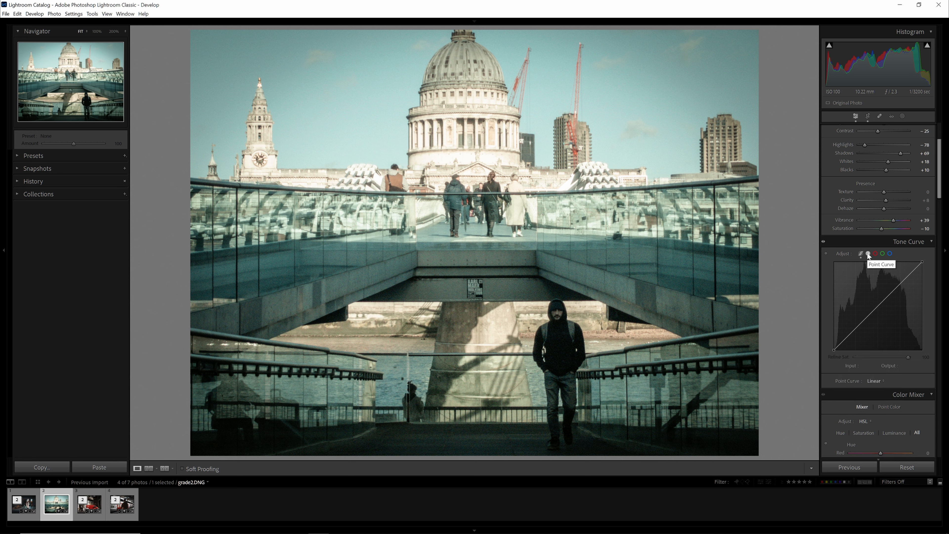
{"action": "left_click", "coordinate": [856, 328]}
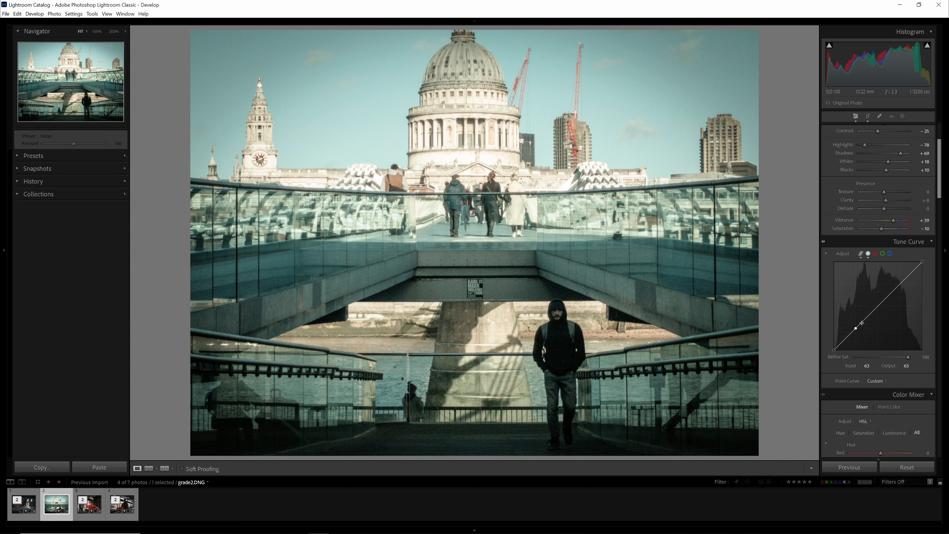
{"action": "left_click", "coordinate": [878, 306]}
{"action": "left_click", "coordinate": [899, 284]}
{"action": "left_click_drag", "start_coordinate": [856, 329], "coordinate": [851, 328]}
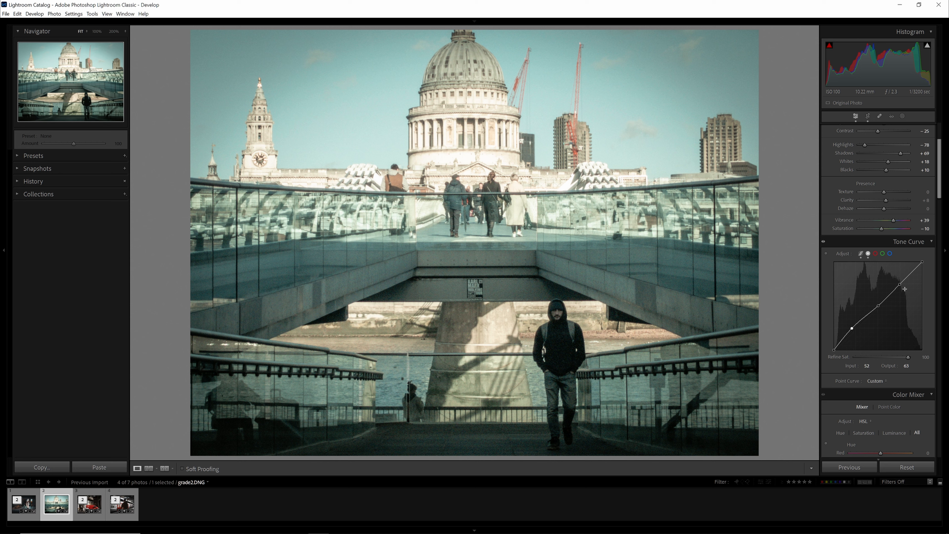
{"action": "left_click", "coordinate": [879, 307]}
{"action": "left_click_drag", "start_coordinate": [880, 310], "coordinate": [880, 302]}
{"action": "left_click", "coordinate": [899, 285]}
{"action": "left_click_drag", "start_coordinate": [899, 285], "coordinate": [899, 278]}
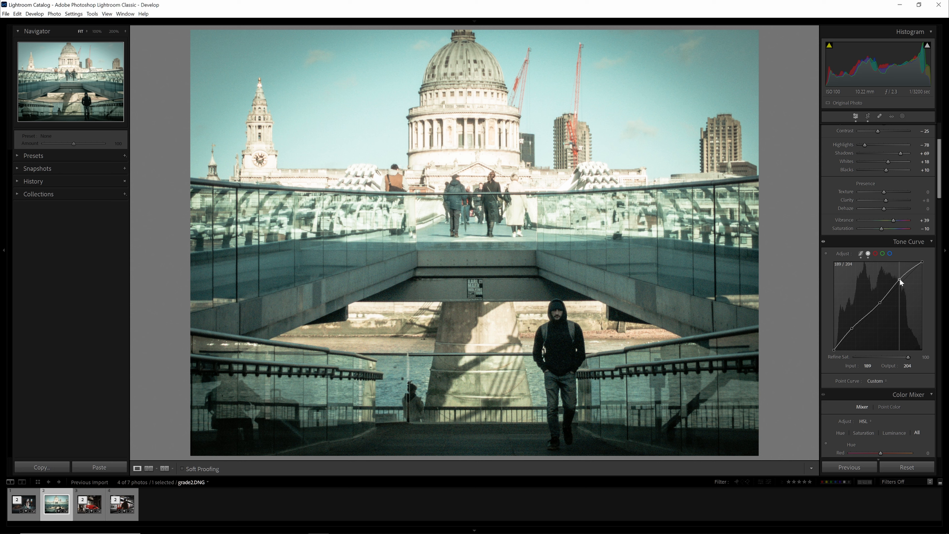
{"action": "left_click_drag", "start_coordinate": [899, 278], "coordinate": [899, 282]}
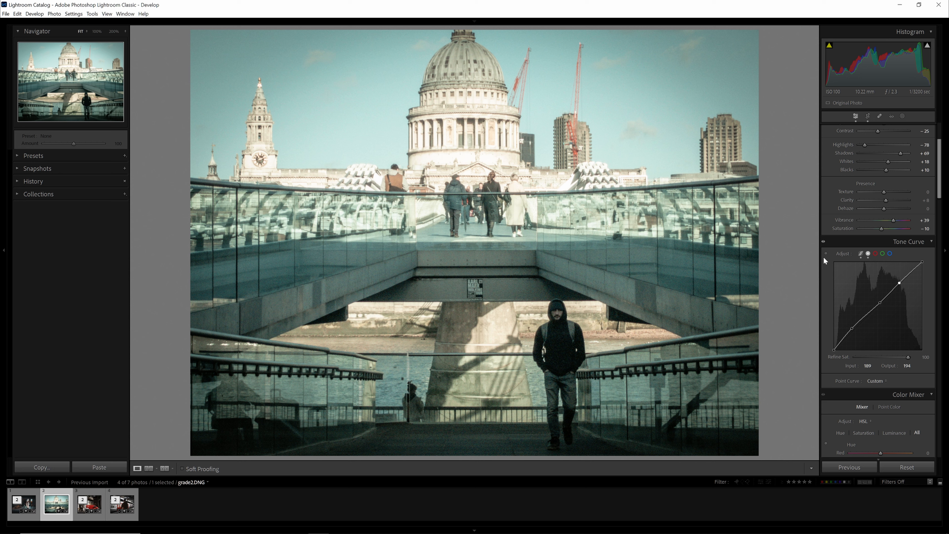
Step: Compare the bridge photo with and without the combined parametric and point curve adjustments, leaving them on
{"action": "left_click", "coordinate": [826, 241]}
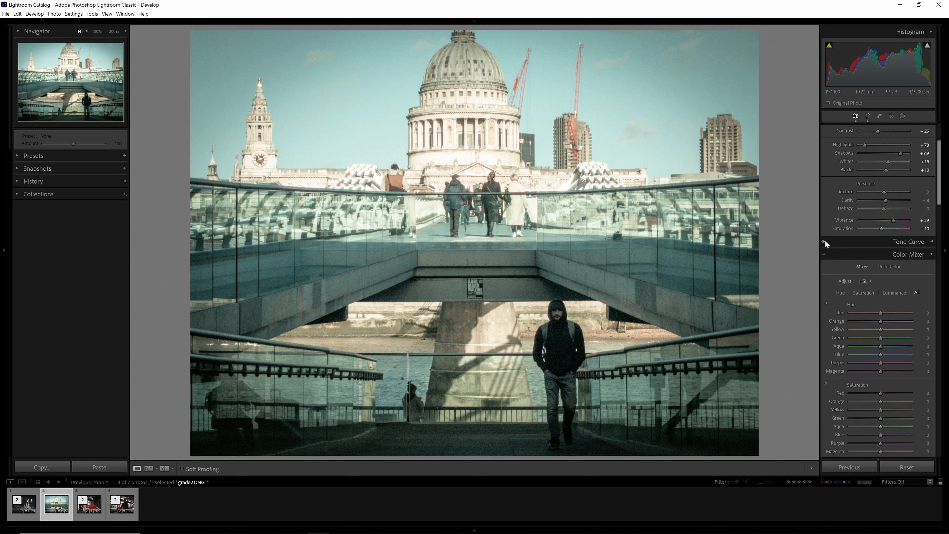
{"action": "left_click", "coordinate": [825, 241]}
{"action": "left_click", "coordinate": [824, 242]}
{"action": "left_click", "coordinate": [823, 243]}
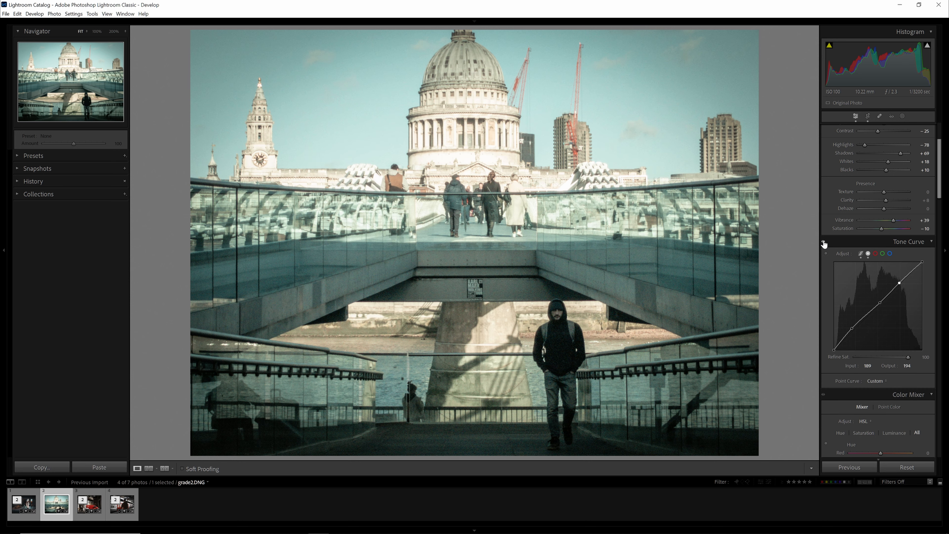
{"action": "left_click", "coordinate": [823, 242]}
{"action": "left_click", "coordinate": [824, 242]}
{"action": "left_click", "coordinate": [823, 243]}
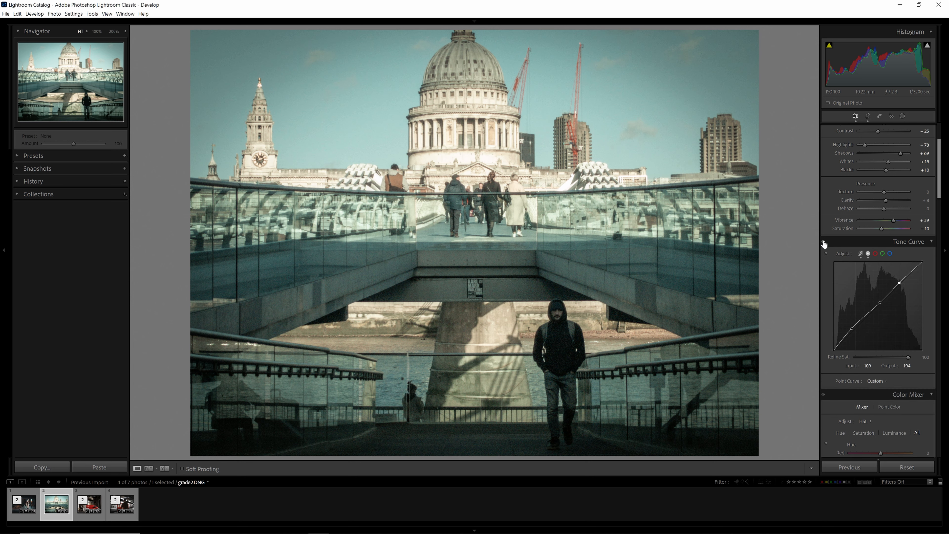
{"action": "left_click", "coordinate": [824, 243]}
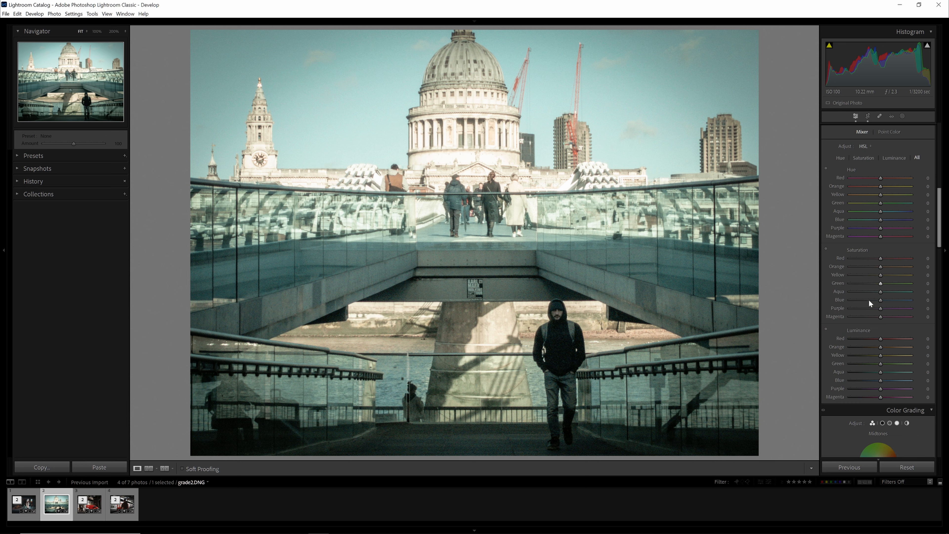
{"action": "scroll", "coordinate": [878, 265], "scroll_direction": "up", "scroll_amount": 3}
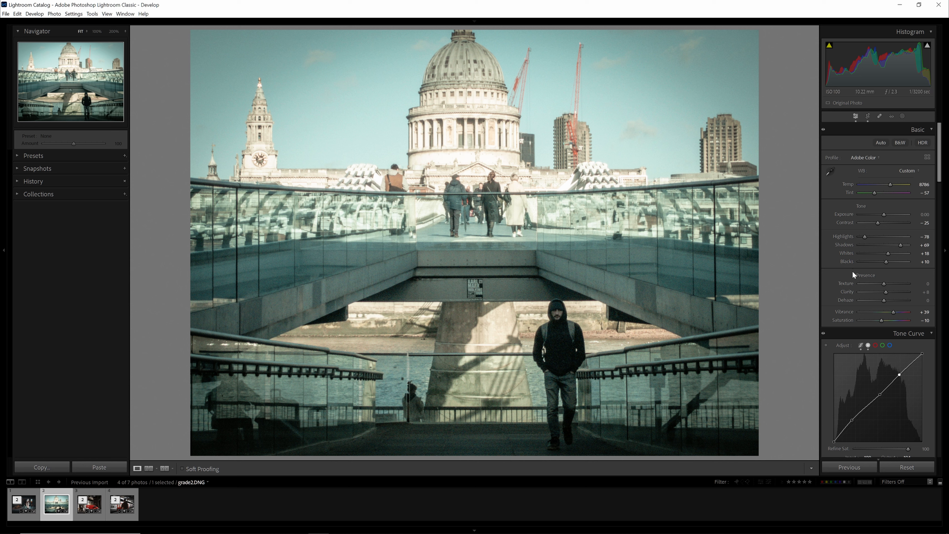
{"action": "scroll", "coordinate": [852, 272], "scroll_direction": "down", "scroll_amount": 10}
{"action": "scroll", "coordinate": [853, 277], "scroll_direction": "up", "scroll_amount": 3}
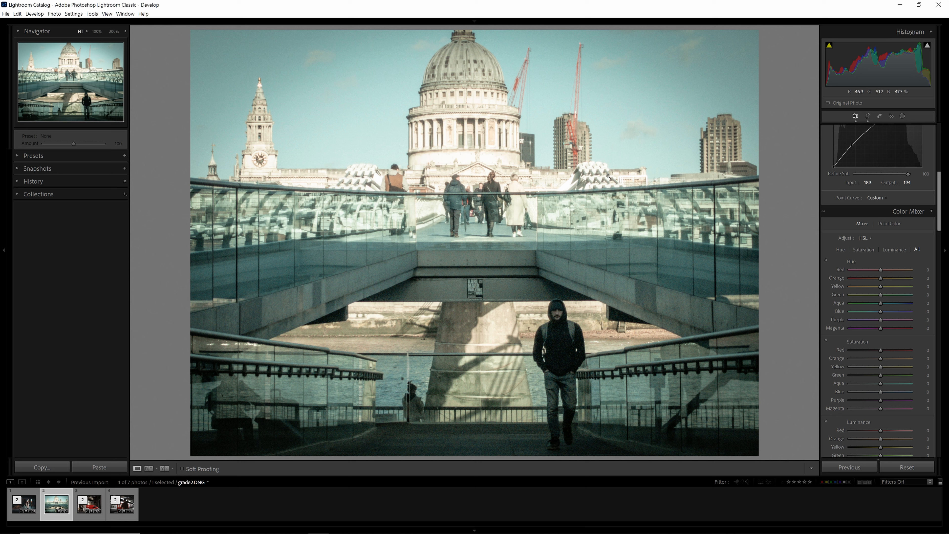
Step: Shift the Color Mixer hues to Orange -4, Yellow -45, Green +16, Aqua +47 and Blue -40, leaving Red at 0
{"action": "scroll", "coordinate": [868, 287], "scroll_direction": "up", "scroll_amount": 5}
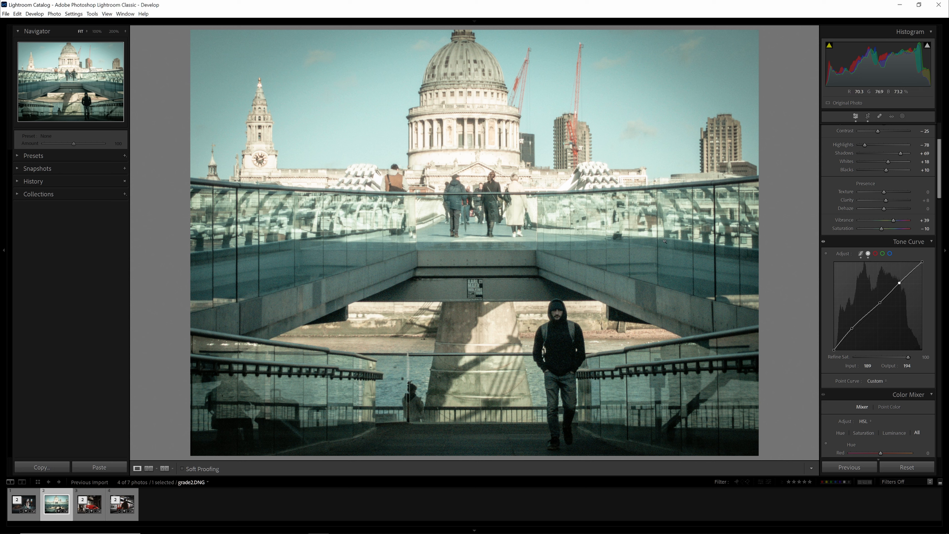
{"action": "scroll", "coordinate": [848, 309], "scroll_direction": "down", "scroll_amount": 5}
{"action": "scroll", "coordinate": [848, 310], "scroll_direction": "down", "scroll_amount": 3}
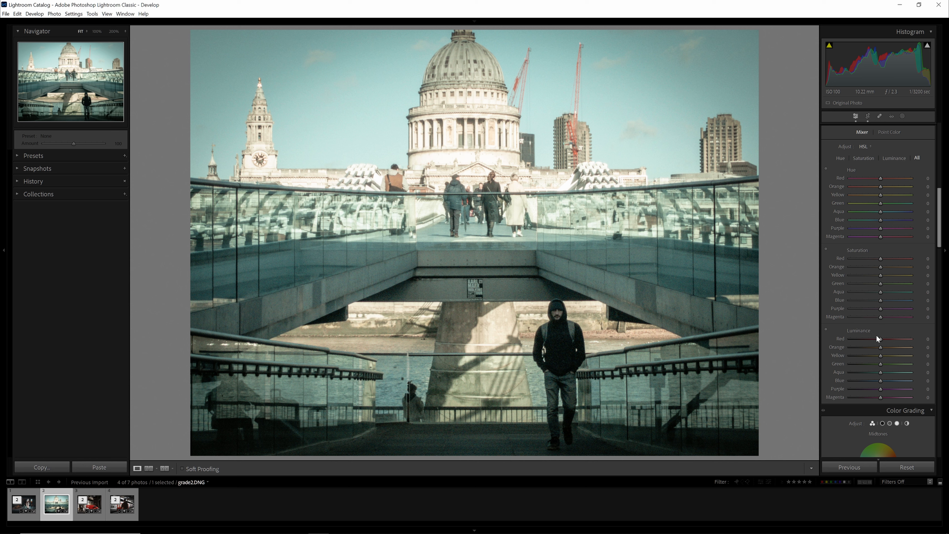
{"action": "scroll", "coordinate": [884, 299], "scroll_direction": "up", "scroll_amount": 3}
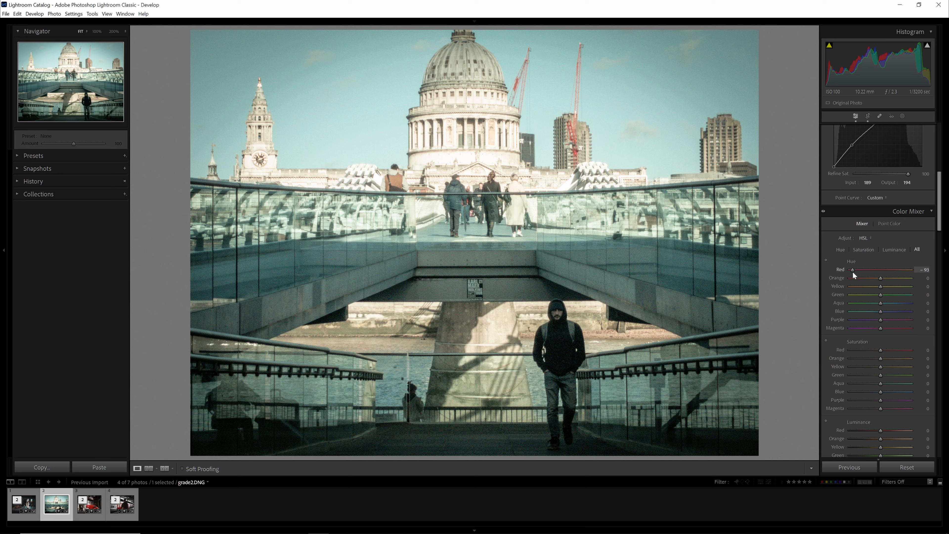
{"action": "left_click_drag", "start_coordinate": [853, 273], "coordinate": [906, 272]}
{"action": "mouse_move", "coordinate": [880, 281]}
{"action": "left_mouse_down"}
{"action": "mouse_move", "coordinate": [869, 278]}
{"action": "mouse_move", "coordinate": [891, 279]}
{"action": "mouse_move", "coordinate": [881, 282]}
{"action": "left_mouse_up"}
{"action": "mouse_move", "coordinate": [880, 288]}
{"action": "left_mouse_down"}
{"action": "mouse_move", "coordinate": [852, 286]}
{"action": "mouse_move", "coordinate": [884, 288]}
{"action": "left_mouse_up"}
{"action": "left_click_drag", "start_coordinate": [880, 295], "coordinate": [900, 296]}
{"action": "left_click_drag", "start_coordinate": [889, 296], "coordinate": [880, 295]}
{"action": "mouse_move", "coordinate": [879, 302]}
{"action": "left_mouse_down"}
{"action": "mouse_move", "coordinate": [870, 304]}
{"action": "mouse_move", "coordinate": [897, 306]}
{"action": "left_mouse_up"}
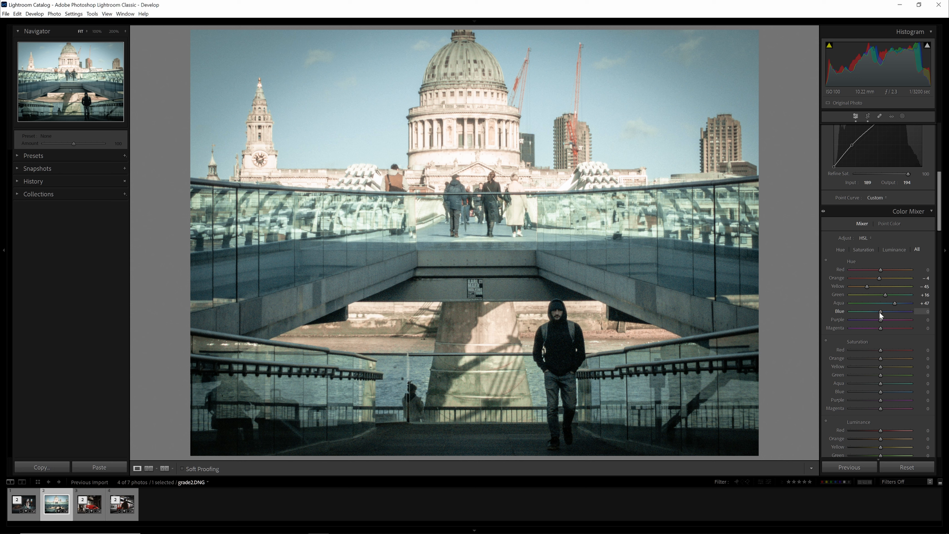
{"action": "mouse_move", "coordinate": [881, 312]}
{"action": "left_mouse_down"}
{"action": "mouse_move", "coordinate": [847, 311]}
{"action": "mouse_move", "coordinate": [870, 312]}
{"action": "left_mouse_up"}
{"action": "left_click_drag", "start_coordinate": [900, 320], "coordinate": [864, 321]}
{"action": "left_click_drag", "start_coordinate": [904, 322], "coordinate": [873, 319]}
{"action": "double_click", "coordinate": [882, 317]}
Step: Set the Color Mixer saturation to Red -34, Orange +12, Yellow -17, Green -83, Aqua -47, Blue -32, Purple -100 and Magenta -100
{"action": "mouse_move", "coordinate": [877, 351]}
{"action": "left_mouse_down"}
{"action": "mouse_move", "coordinate": [865, 347]}
{"action": "mouse_move", "coordinate": [909, 348]}
{"action": "mouse_move", "coordinate": [828, 346]}
{"action": "mouse_move", "coordinate": [936, 354]}
{"action": "mouse_move", "coordinate": [887, 355]}
{"action": "left_mouse_up"}
{"action": "mouse_move", "coordinate": [871, 359]}
{"action": "left_mouse_down"}
{"action": "mouse_move", "coordinate": [899, 359]}
{"action": "mouse_move", "coordinate": [870, 359]}
{"action": "left_mouse_up"}
{"action": "left_click_drag", "start_coordinate": [881, 369], "coordinate": [871, 370]}
{"action": "mouse_move", "coordinate": [880, 374]}
{"action": "left_mouse_down"}
{"action": "mouse_move", "coordinate": [820, 374]}
{"action": "mouse_move", "coordinate": [910, 373]}
{"action": "mouse_move", "coordinate": [869, 374]}
{"action": "left_mouse_up"}
{"action": "mouse_move", "coordinate": [876, 384]}
{"action": "left_mouse_down"}
{"action": "mouse_move", "coordinate": [859, 385]}
{"action": "mouse_move", "coordinate": [888, 385]}
{"action": "mouse_move", "coordinate": [856, 383]}
{"action": "mouse_move", "coordinate": [873, 384]}
{"action": "left_mouse_up"}
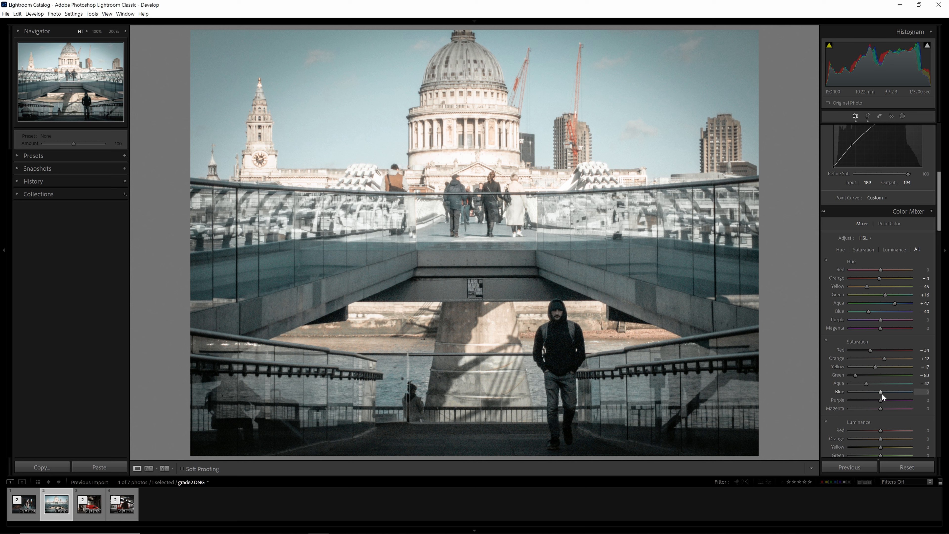
{"action": "left_click_drag", "start_coordinate": [877, 392], "coordinate": [867, 390]}
{"action": "double_click", "coordinate": [872, 398]}
{"action": "left_click_drag", "start_coordinate": [860, 409], "coordinate": [773, 409]}
Step: Darken the yellows to -49 and the blues to -19 in the Color Mixer luminance, and check the photo up close
{"action": "scroll", "coordinate": [889, 402], "scroll_direction": "down", "scroll_amount": 3}
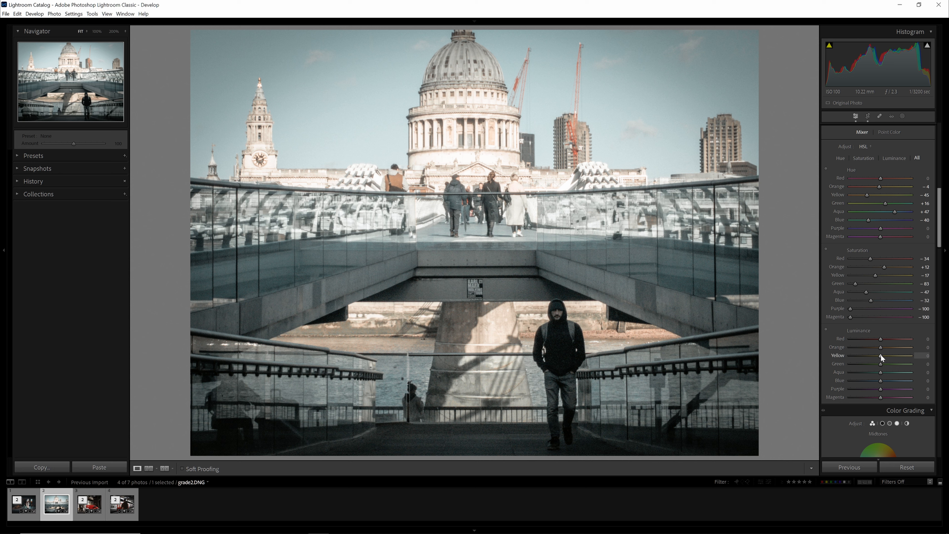
{"action": "left_click_drag", "start_coordinate": [880, 355], "coordinate": [866, 354]}
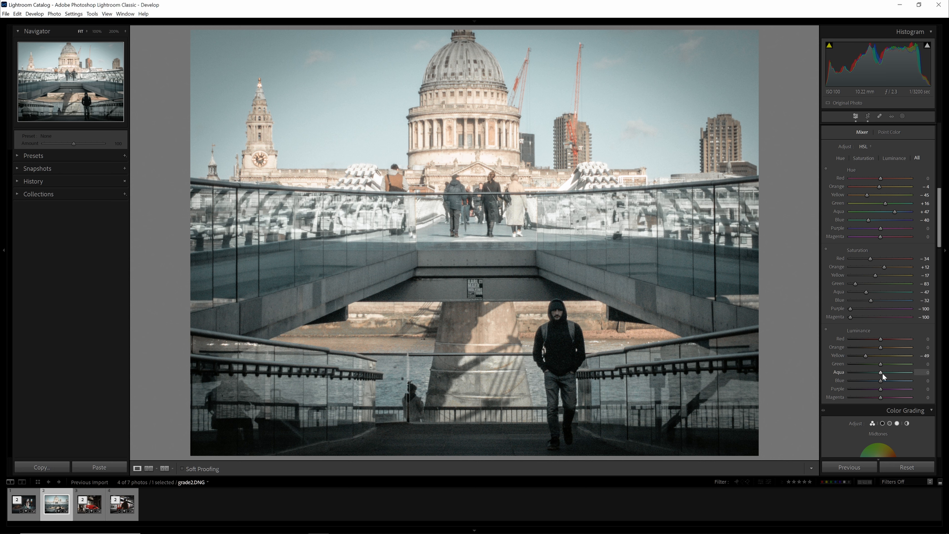
{"action": "mouse_move", "coordinate": [882, 373]}
{"action": "left_mouse_down"}
{"action": "mouse_move", "coordinate": [895, 371]}
{"action": "mouse_move", "coordinate": [878, 372]}
{"action": "left_mouse_up"}
{"action": "left_click_drag", "start_coordinate": [874, 381], "coordinate": [866, 381]}
{"action": "double_click", "coordinate": [890, 389]}
{"action": "left_click", "coordinate": [514, 259]}
{"action": "left_click", "coordinate": [512, 258]}
Step: Set the white balance Tint to -56 and Vibrance to +59, and inspect the bridge photo at 100%
{"action": "scroll", "coordinate": [861, 290], "scroll_direction": "up", "scroll_amount": 10}
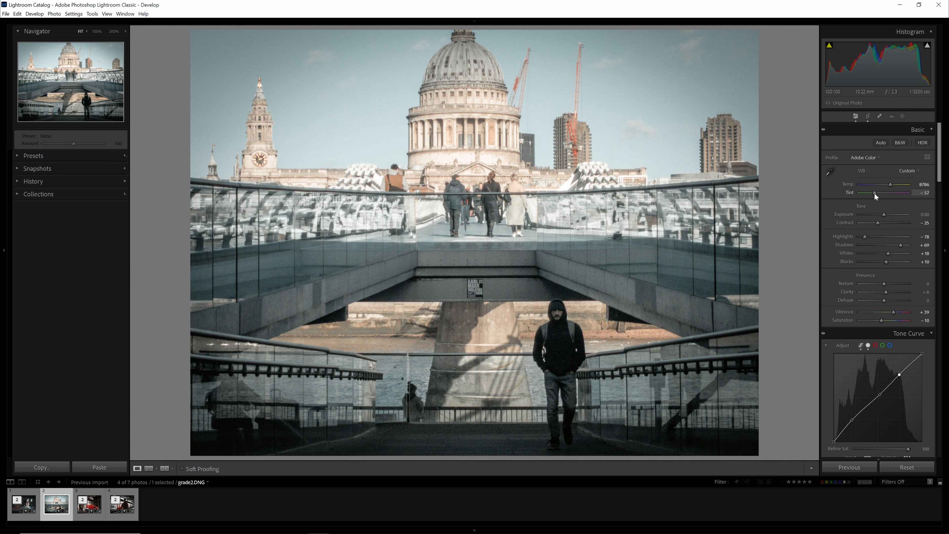
{"action": "left_click_drag", "start_coordinate": [874, 193], "coordinate": [870, 193]}
{"action": "left_click_drag", "start_coordinate": [874, 195], "coordinate": [875, 195]}
{"action": "left_click_drag", "start_coordinate": [892, 313], "coordinate": [900, 313]}
{"action": "left_click", "coordinate": [497, 216]}
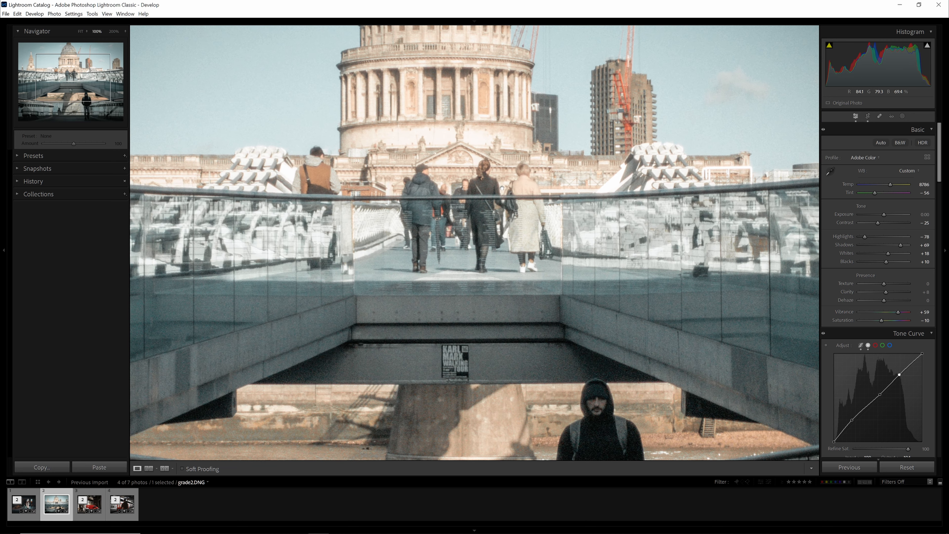
{"action": "left_click", "coordinate": [498, 216]}
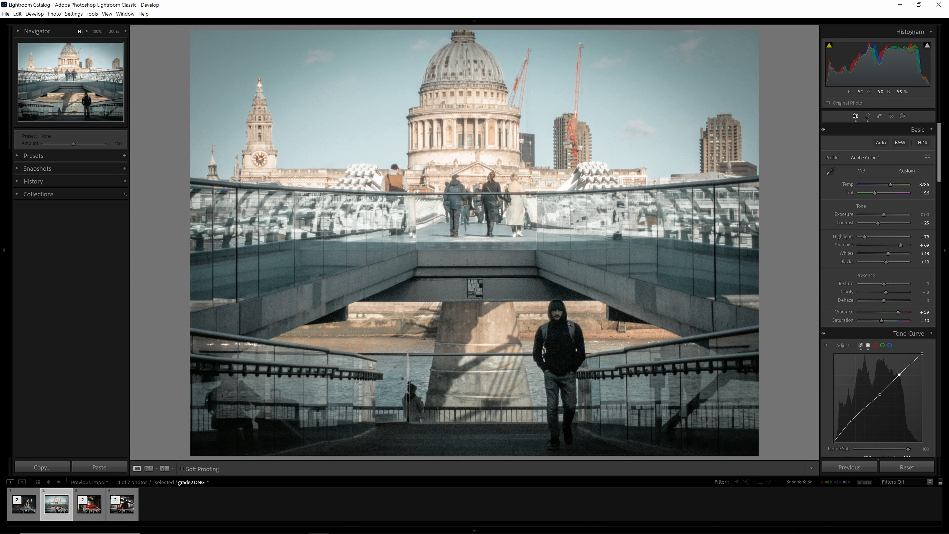
Step: Create a brush mask with brush size 7.0 and paint it over the hooded man in the foreground
{"action": "left_click_drag", "start_coordinate": [563, 352], "coordinate": [551, 351]}
{"action": "left_click", "coordinate": [902, 116]}
{"action": "left_click", "coordinate": [839, 193]}
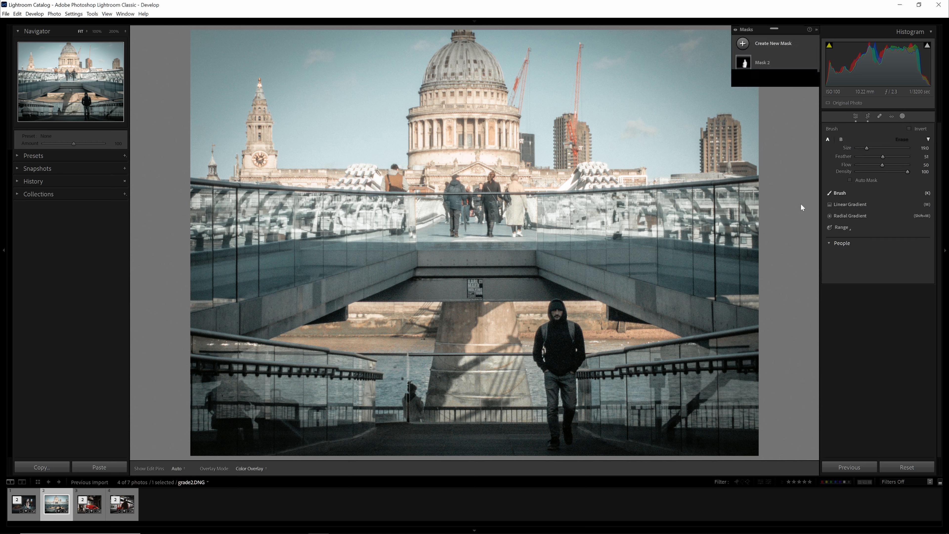
{"action": "scroll", "coordinate": [547, 327], "scroll_direction": "down", "scroll_amount": 10}
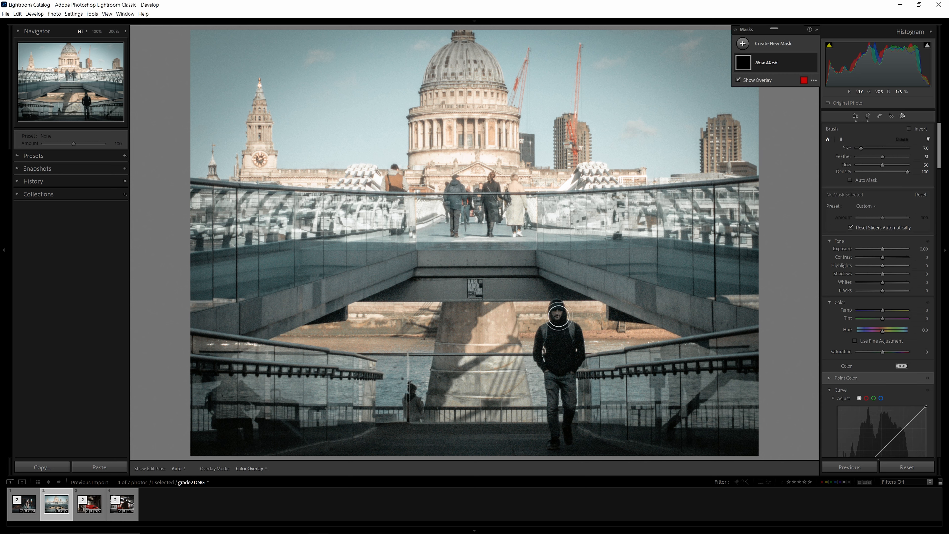
{"action": "key", "text": "h"}
{"action": "mouse_move", "coordinate": [556, 311]}
{"action": "left_mouse_down"}
{"action": "mouse_move", "coordinate": [545, 354]}
{"action": "mouse_move", "coordinate": [558, 434]}
{"action": "mouse_move", "coordinate": [578, 330]}
{"action": "mouse_move", "coordinate": [560, 364]}
{"action": "mouse_move", "coordinate": [553, 338]}
{"action": "mouse_move", "coordinate": [546, 353]}
{"action": "mouse_move", "coordinate": [547, 335]}
{"action": "mouse_move", "coordinate": [539, 355]}
{"action": "mouse_move", "coordinate": [549, 335]}
{"action": "mouse_move", "coordinate": [558, 429]}
{"action": "mouse_move", "coordinate": [557, 308]}
{"action": "mouse_move", "coordinate": [567, 342]}
{"action": "left_mouse_up"}
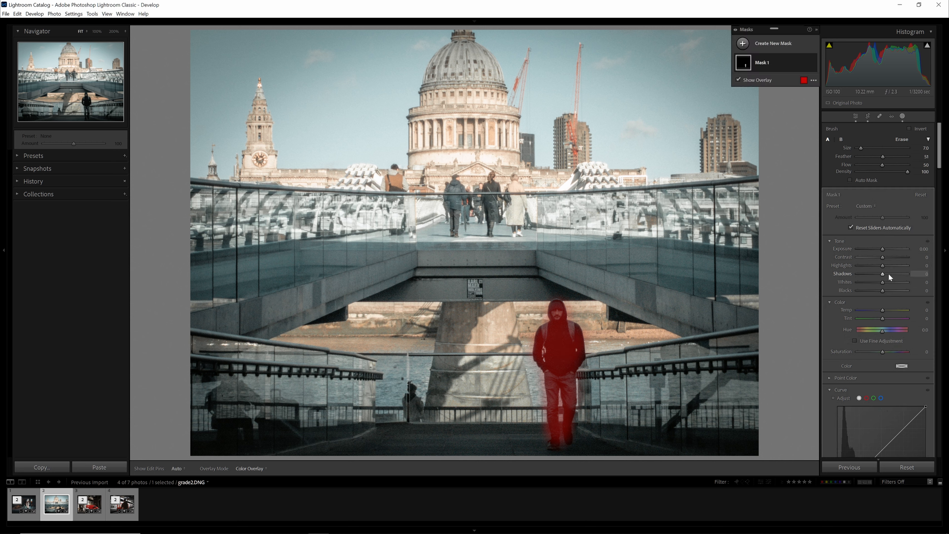
Step: Set the hooded man's mask to Shadows 18, Contrast 12 and Clarity 15, and close the masking tool
{"action": "mouse_move", "coordinate": [889, 275]}
{"action": "left_mouse_down"}
{"action": "mouse_move", "coordinate": [903, 277]}
{"action": "mouse_move", "coordinate": [888, 277]}
{"action": "left_mouse_up"}
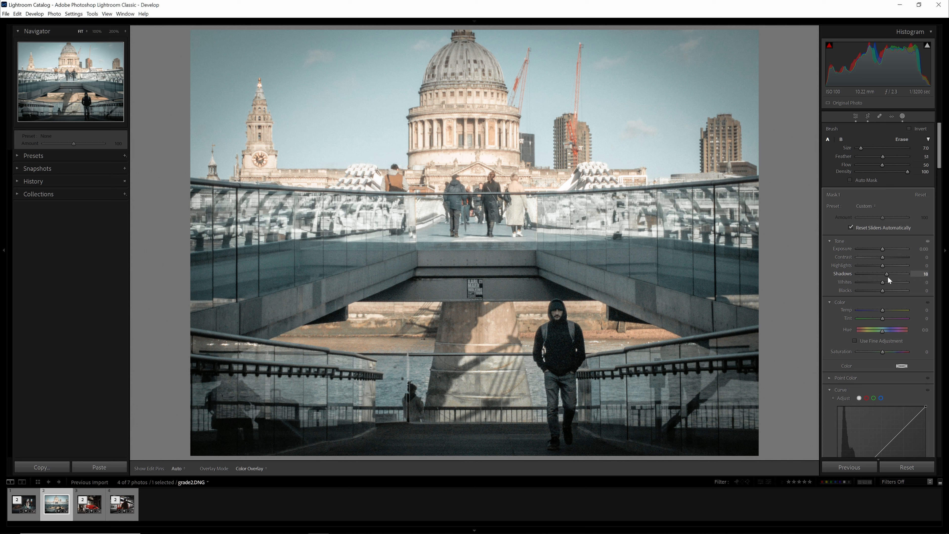
{"action": "left_click_drag", "start_coordinate": [887, 276], "coordinate": [887, 276]}
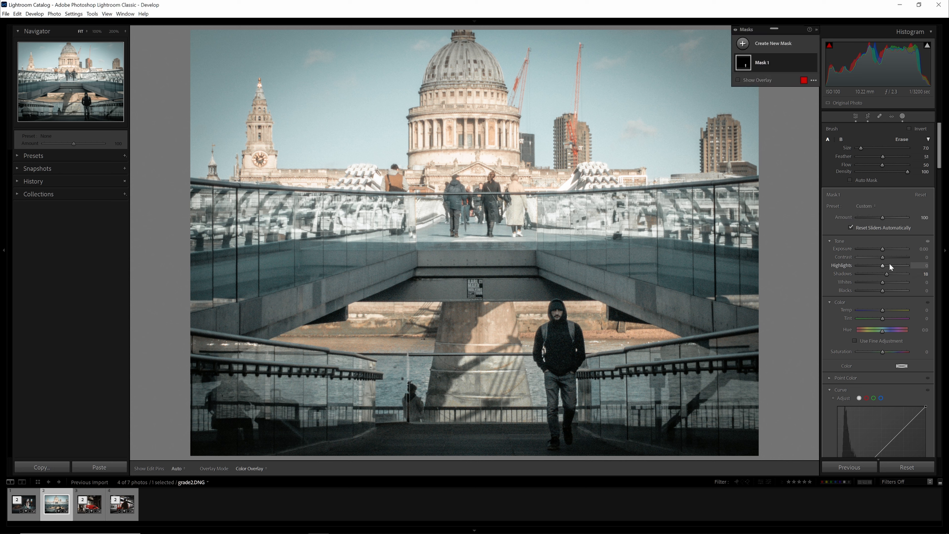
{"action": "left_click_drag", "start_coordinate": [884, 256], "coordinate": [887, 257]}
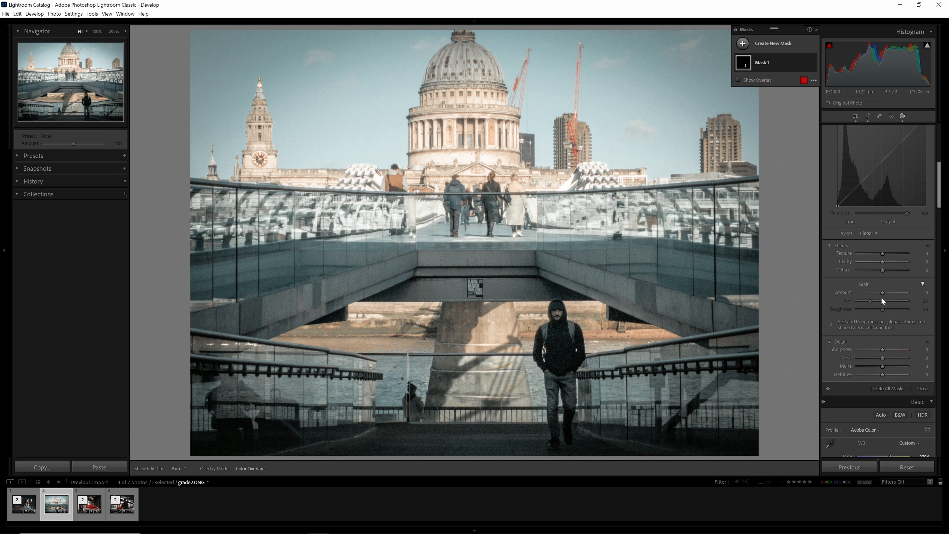
{"action": "left_click_drag", "start_coordinate": [886, 262], "coordinate": [883, 261]}
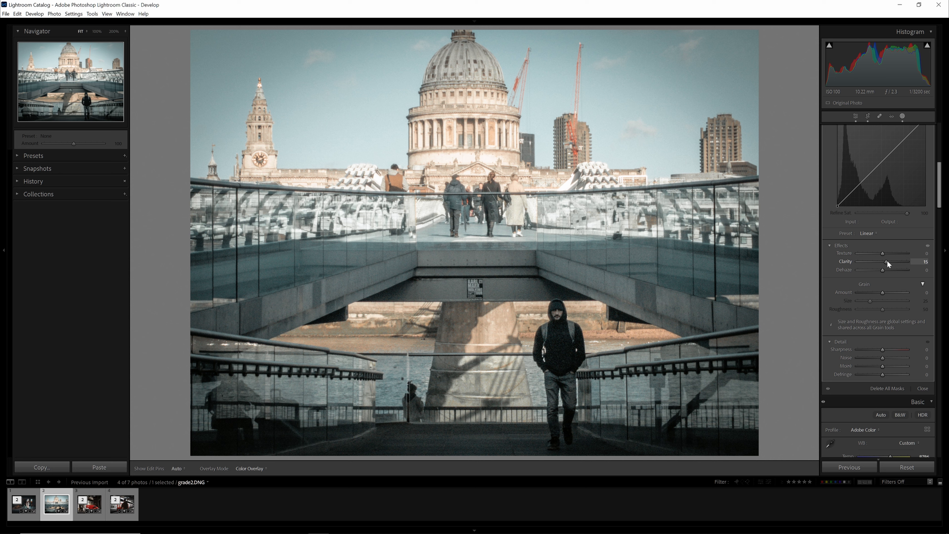
{"action": "left_click_drag", "start_coordinate": [887, 261], "coordinate": [886, 261]}
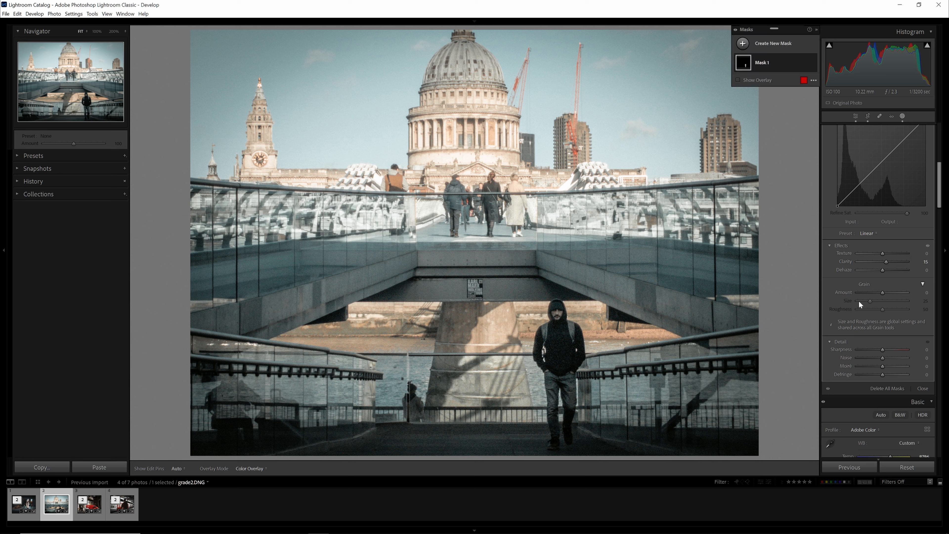
{"action": "scroll", "coordinate": [873, 313], "scroll_direction": "up", "scroll_amount": 5}
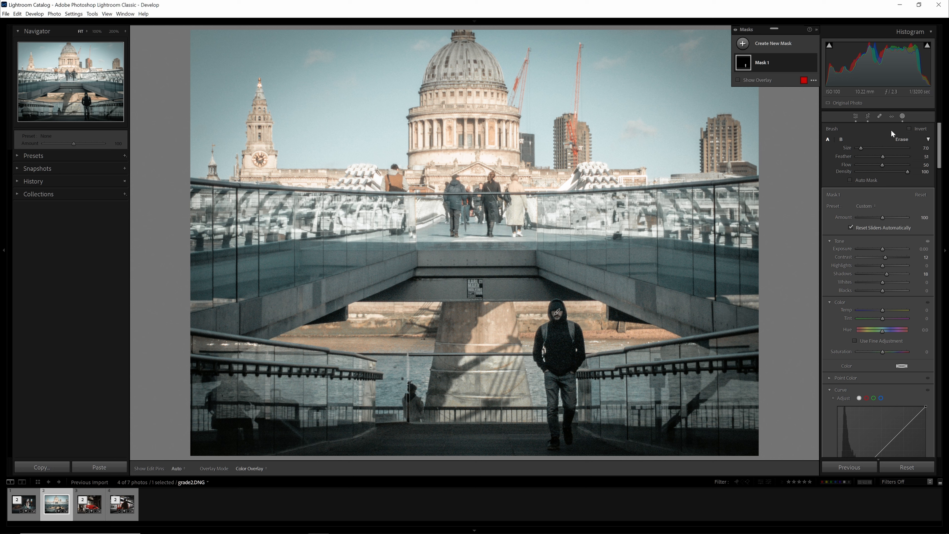
{"action": "left_click", "coordinate": [903, 116]}
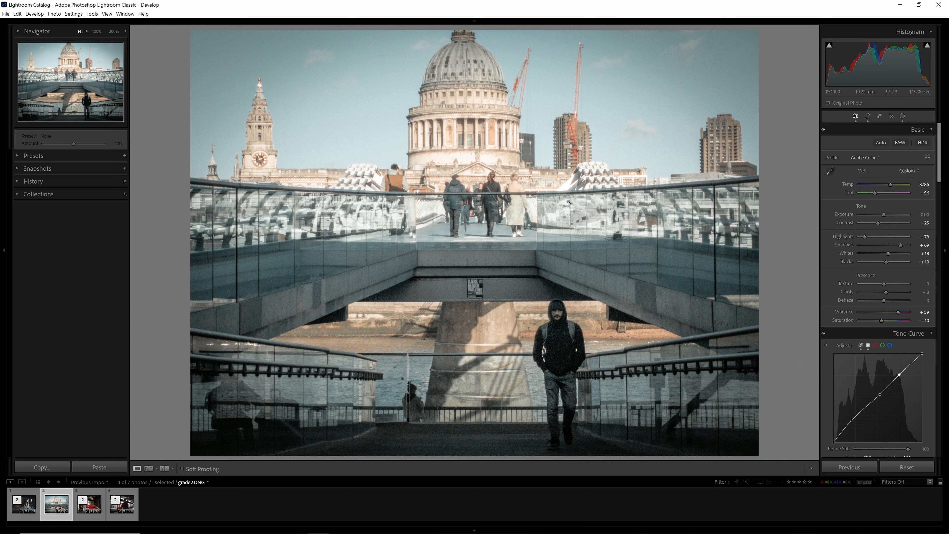
Step: Compare the graded bridge photo with its original version and examine the noise at 100%
{"action": "key", "text": "backslash"}
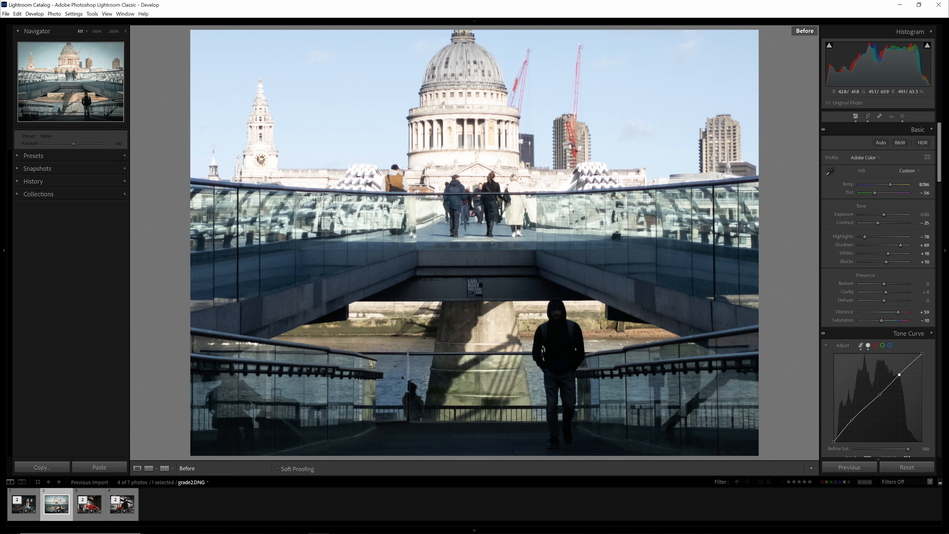
{"action": "key", "text": "backslash"}
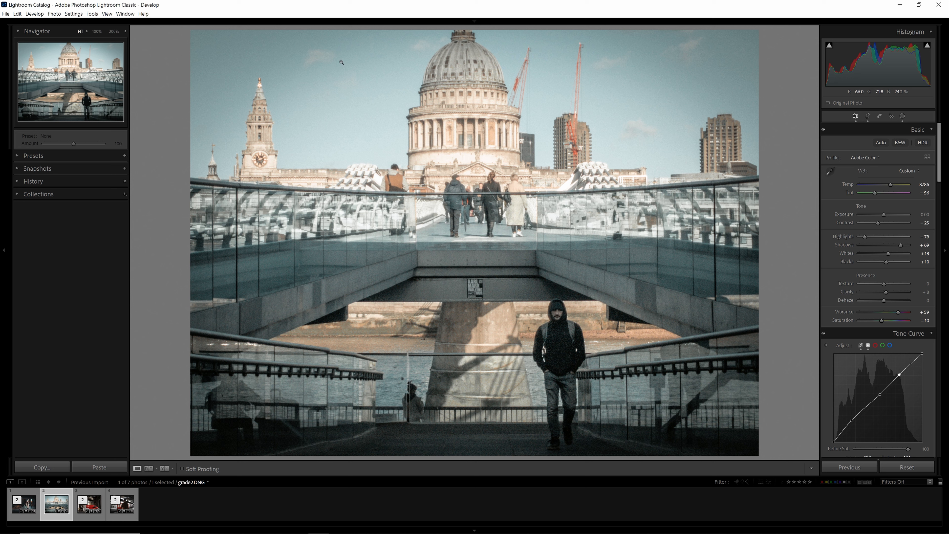
{"action": "left_click", "coordinate": [502, 281]}
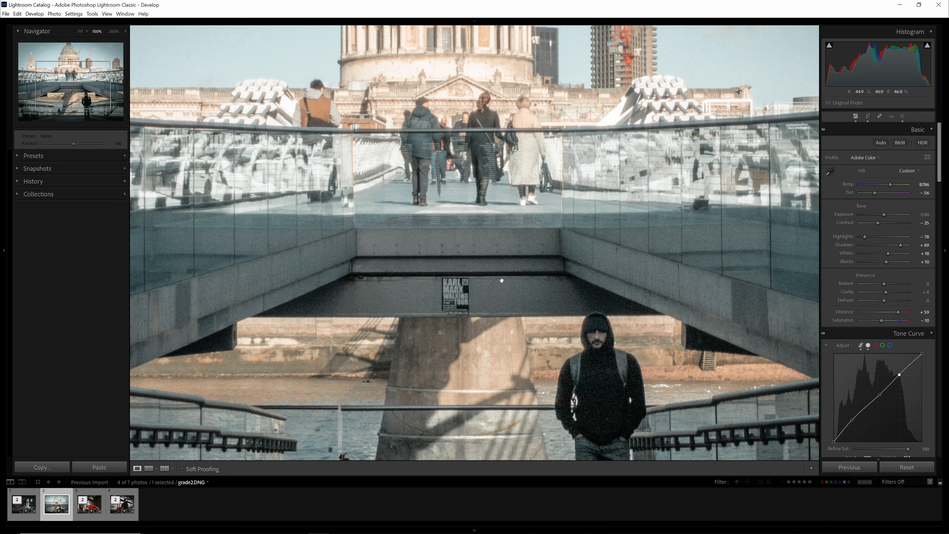
{"action": "left_click", "coordinate": [502, 281]}
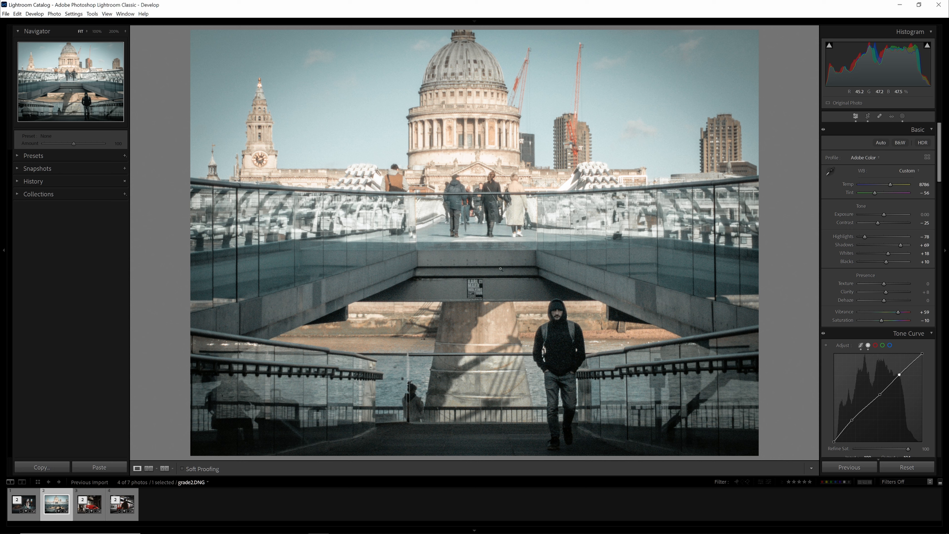
Step: Open the AI Denoise preview for the bridge photo, uncover the man behind the dialog and center the preview on him
{"action": "scroll", "coordinate": [866, 315], "scroll_direction": "down", "scroll_amount": 10}
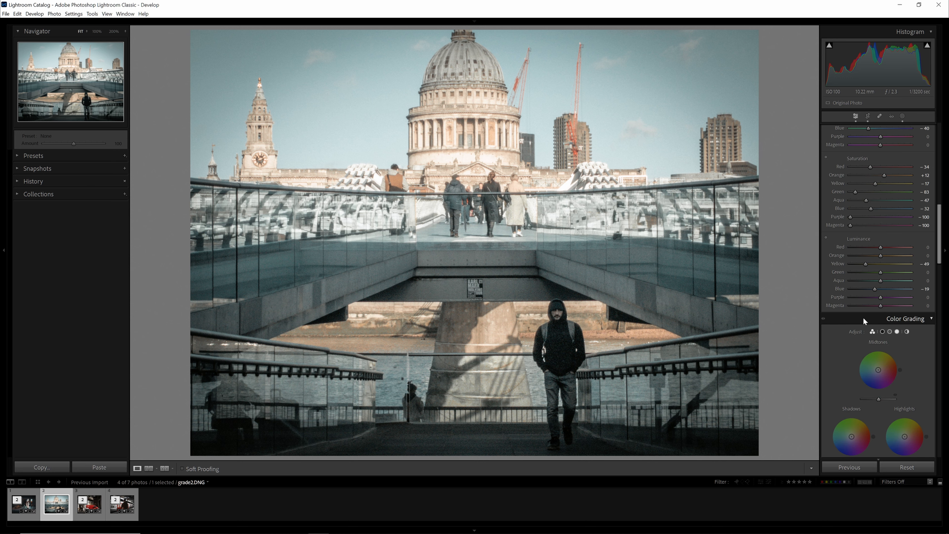
{"action": "scroll", "coordinate": [864, 320], "scroll_direction": "down", "scroll_amount": 5}
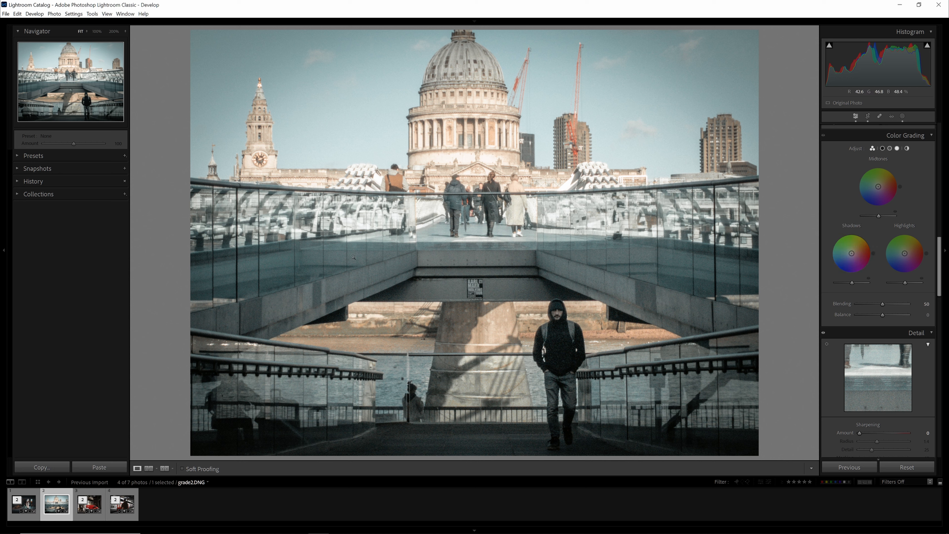
{"action": "scroll", "coordinate": [888, 257], "scroll_direction": "up", "scroll_amount": 3}
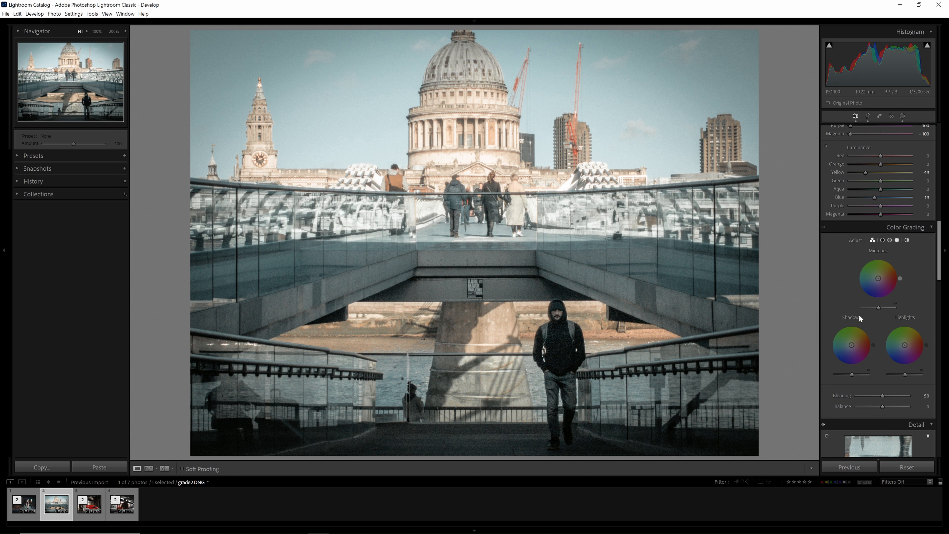
{"action": "scroll", "coordinate": [860, 304], "scroll_direction": "down", "scroll_amount": 6}
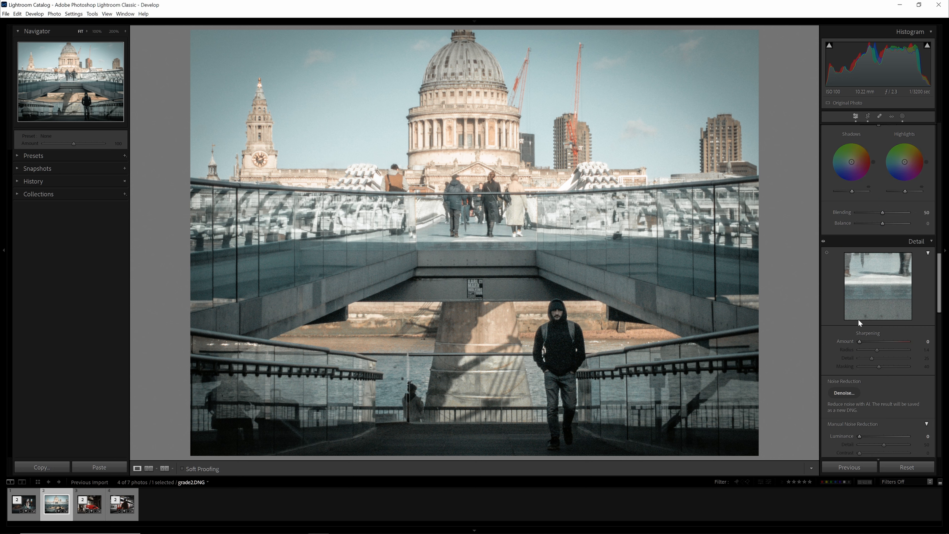
{"action": "scroll", "coordinate": [837, 329], "scroll_direction": "down", "scroll_amount": 3}
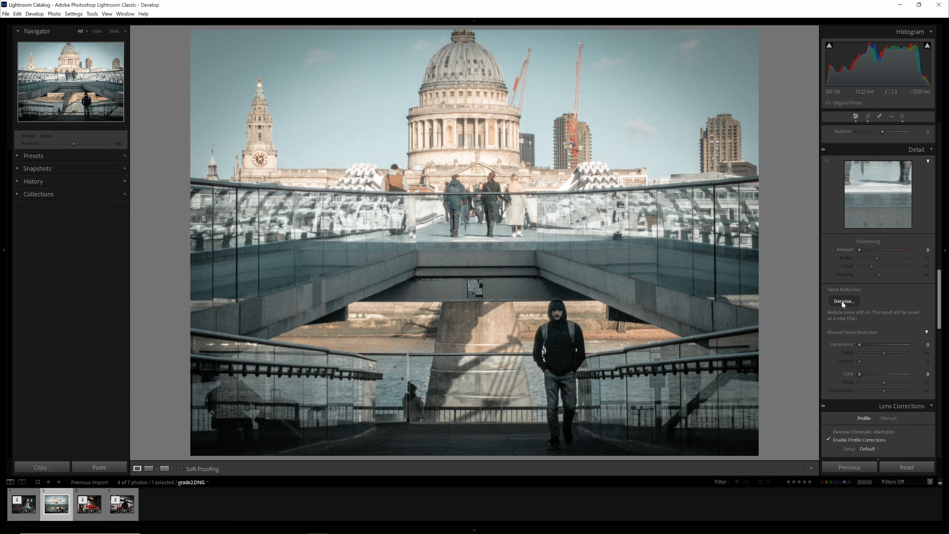
{"action": "left_click", "coordinate": [843, 301]}
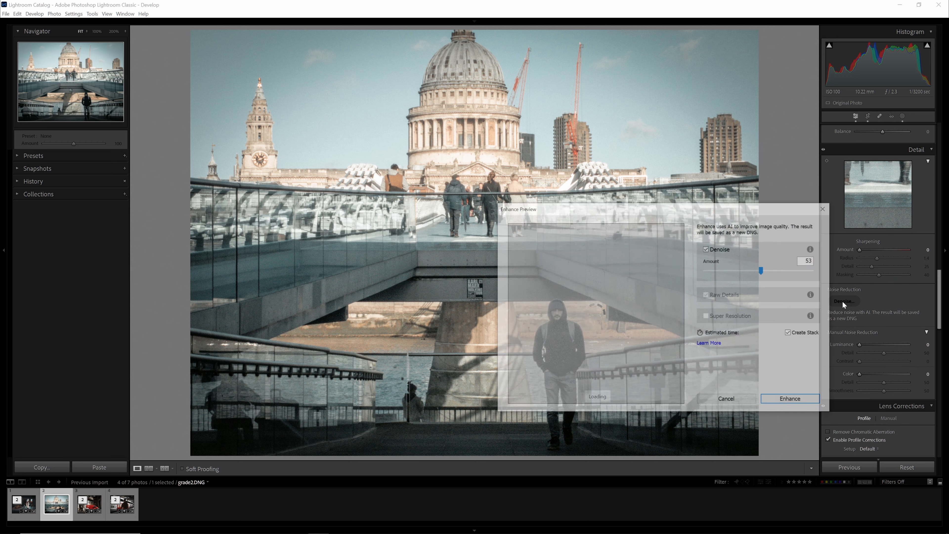
{"action": "left_click_drag", "start_coordinate": [639, 320], "coordinate": [616, 283]}
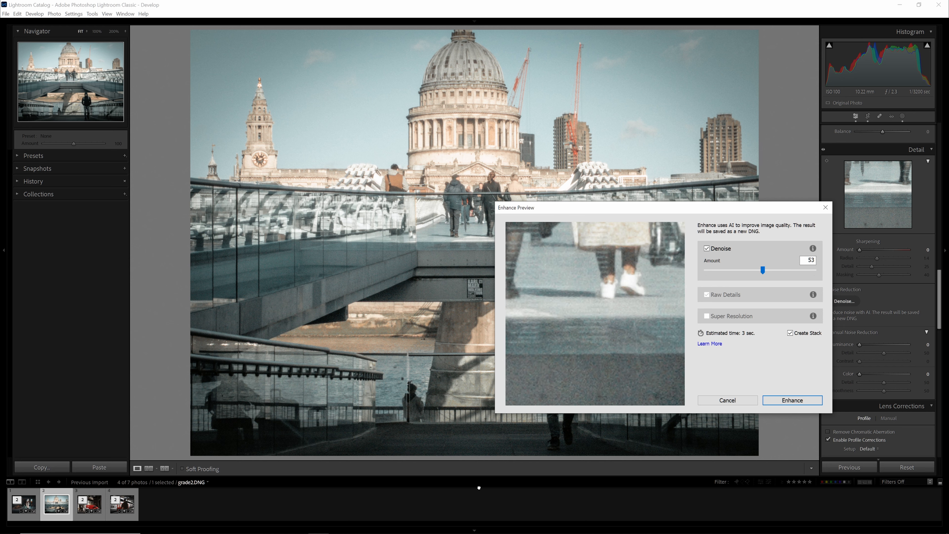
{"action": "left_click_drag", "start_coordinate": [596, 212], "coordinate": [275, 172]}
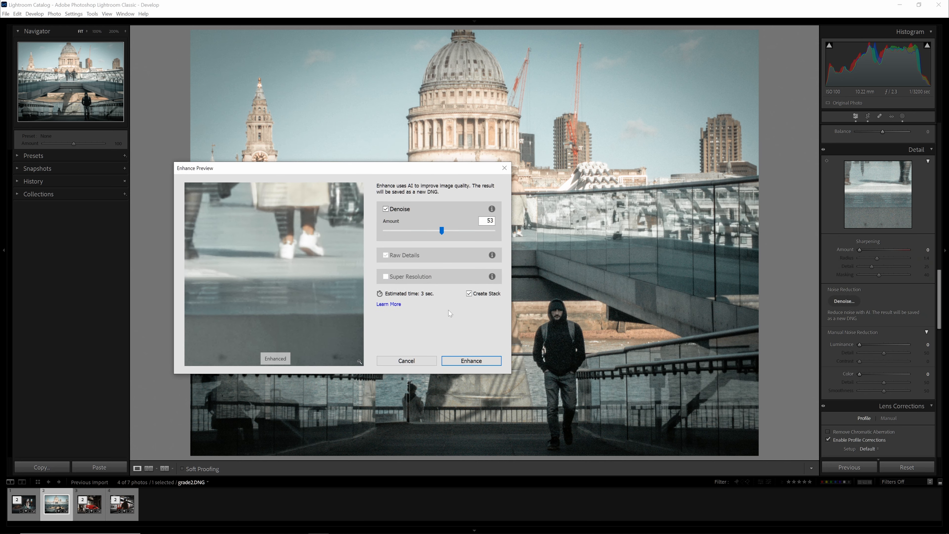
{"action": "left_click_drag", "start_coordinate": [285, 262], "coordinate": [172, 181]}
{"action": "left_click_drag", "start_coordinate": [278, 342], "coordinate": [269, 259]}
Step: Set the Denoise amount to 65, check the man's face in the preview and create the enhanced DNG as a stack
{"action": "mouse_move", "coordinate": [442, 230]}
{"action": "left_mouse_down"}
{"action": "mouse_move", "coordinate": [376, 226]}
{"action": "mouse_move", "coordinate": [456, 233]}
{"action": "left_mouse_up"}
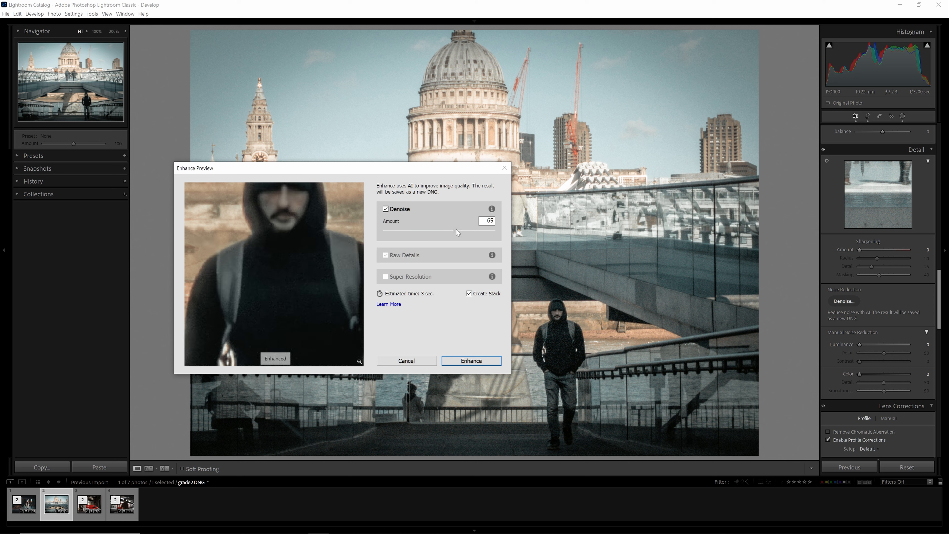
{"action": "left_click_drag", "start_coordinate": [286, 234], "coordinate": [302, 275]}
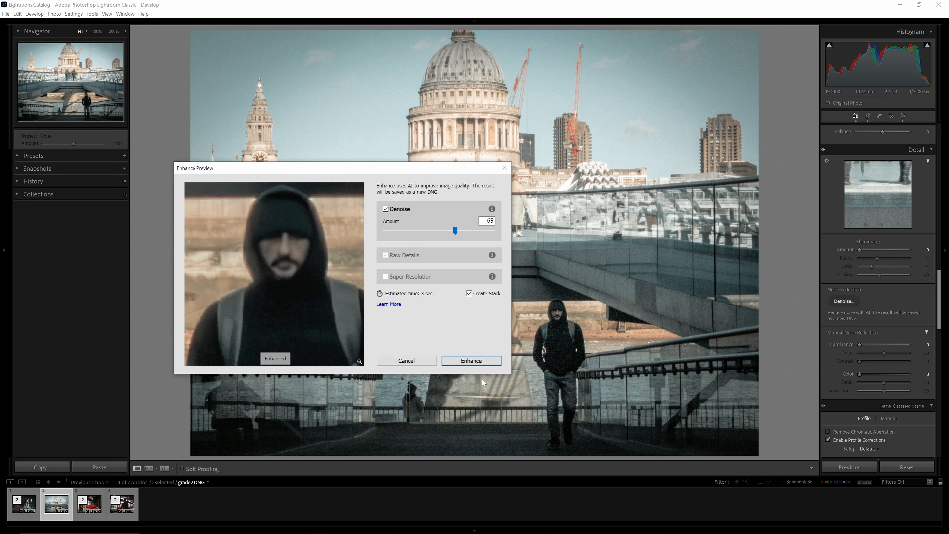
{"action": "left_click", "coordinate": [471, 360]}
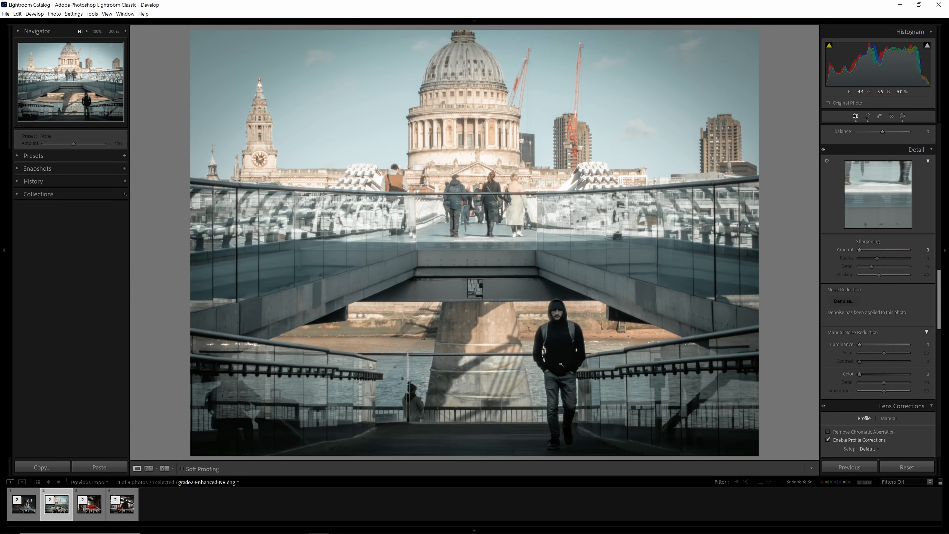
Step: Inspect the denoised bridge photo at 100%, set its sharpening to Amount 88 and Masking 87, and check the sharpened detail
{"action": "left_click", "coordinate": [525, 317]}
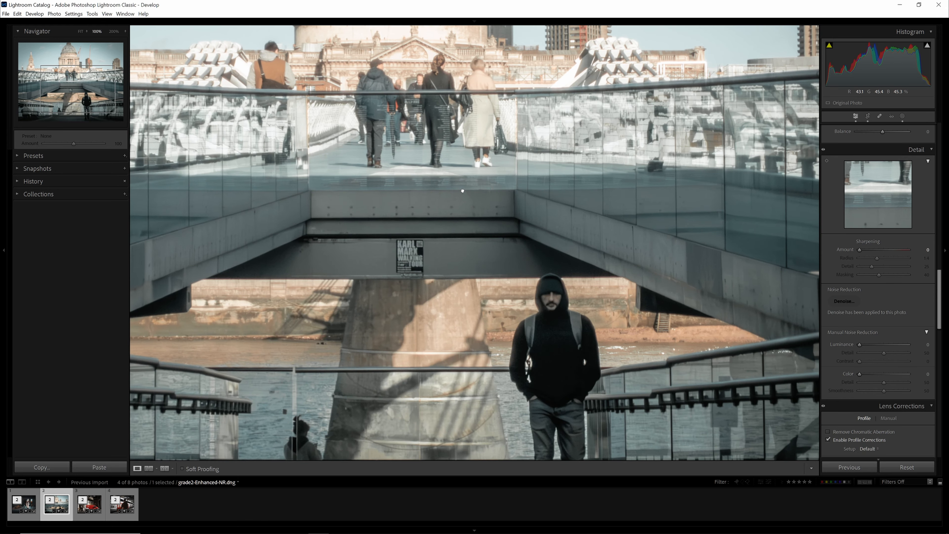
{"action": "left_click", "coordinate": [463, 184]}
{"action": "left_click", "coordinate": [463, 184]}
{"action": "left_click", "coordinate": [463, 184]}
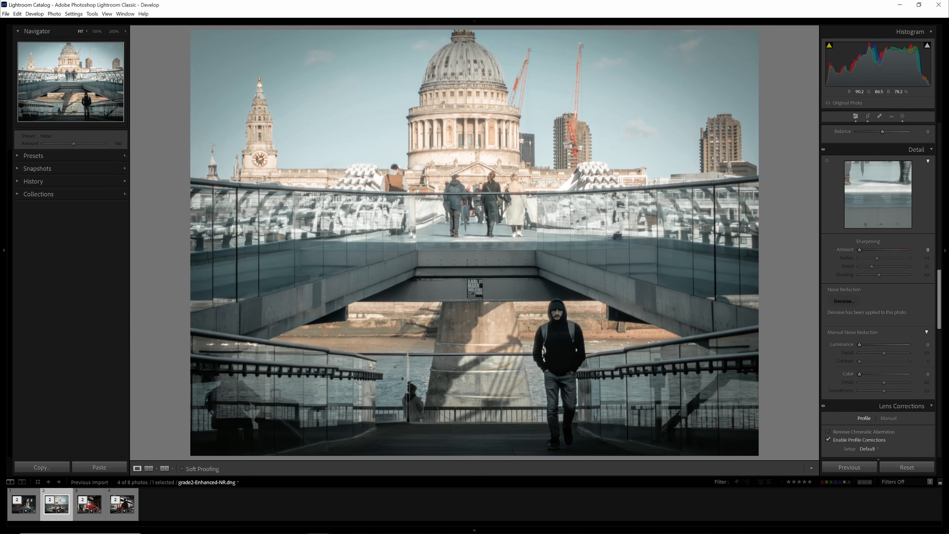
{"action": "left_click_drag", "start_coordinate": [859, 246], "coordinate": [862, 248]}
{"action": "key", "text": "alt"}
{"action": "left_click_drag", "start_coordinate": [879, 275], "coordinate": [901, 275]}
{"action": "left_click", "coordinate": [452, 210]}
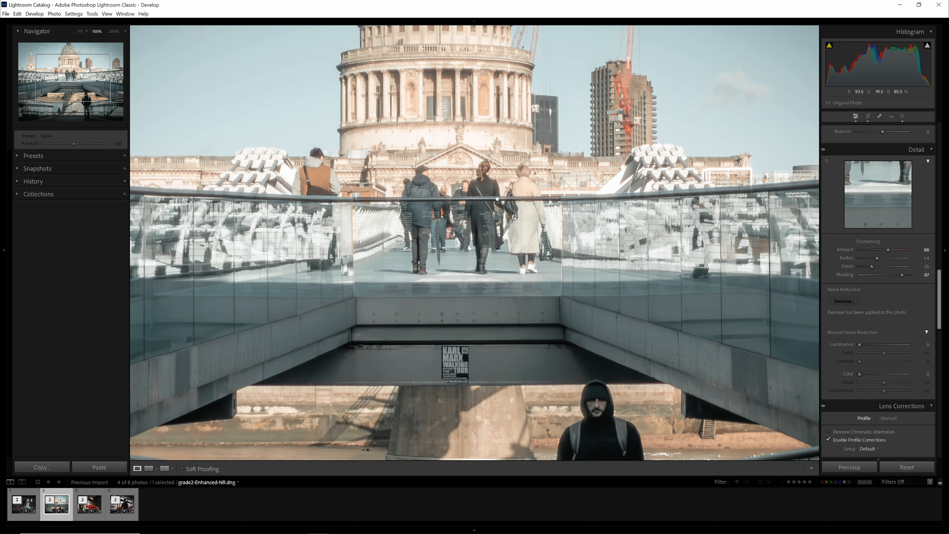
{"action": "left_click", "coordinate": [452, 360]}
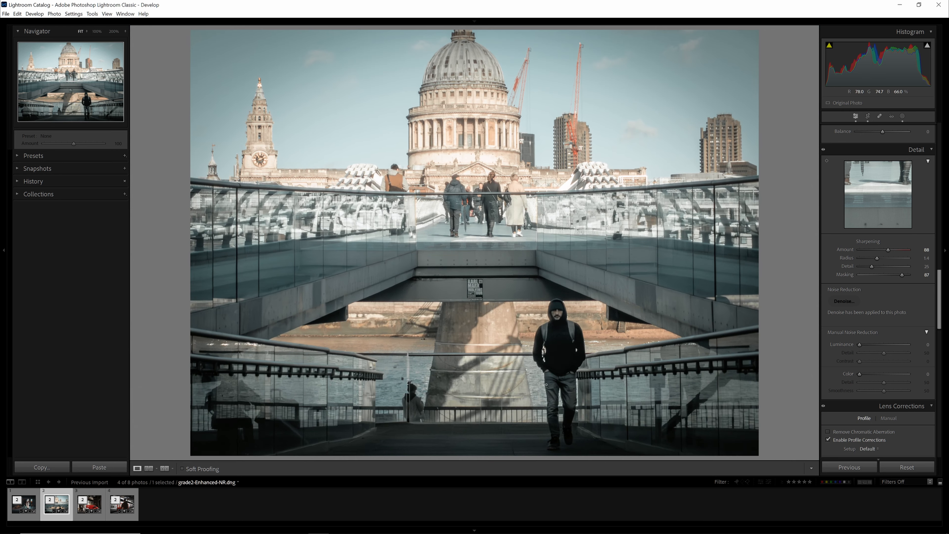
Step: Lift the black point of the bridge photo's point curve to an output of about 29 for faded shadows
{"action": "scroll", "coordinate": [834, 323], "scroll_direction": "down", "scroll_amount": 5}
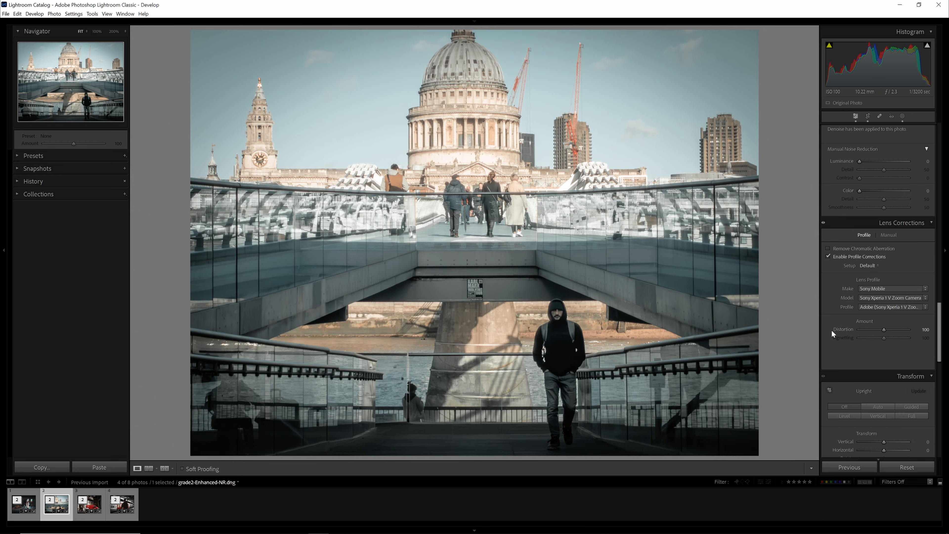
{"action": "scroll", "coordinate": [832, 331], "scroll_direction": "up", "scroll_amount": 20}
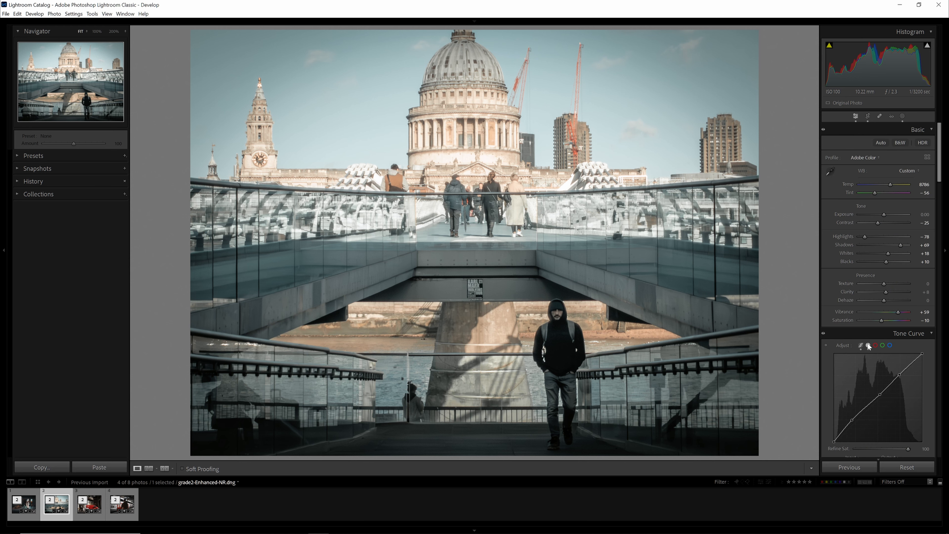
{"action": "scroll", "coordinate": [841, 381], "scroll_direction": "down", "scroll_amount": 3}
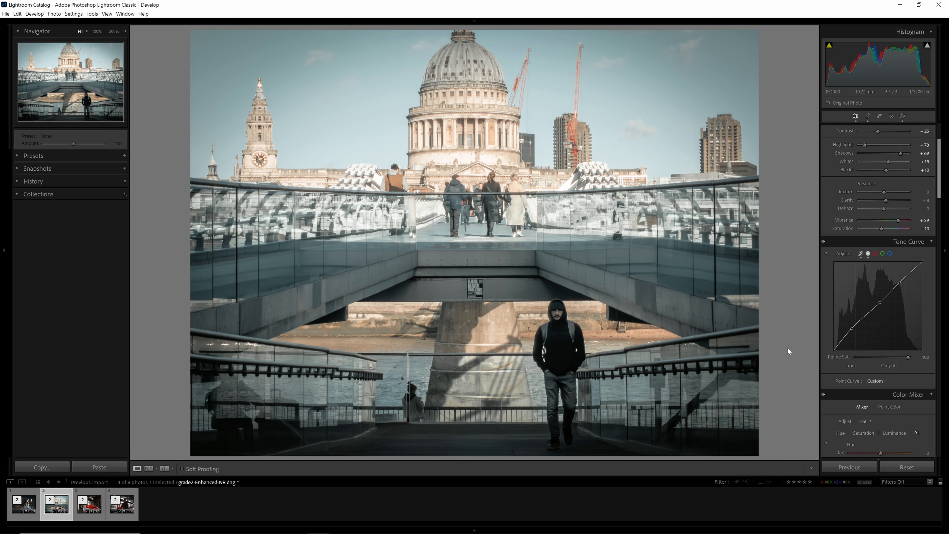
{"action": "left_click_drag", "start_coordinate": [833, 348], "coordinate": [832, 340]}
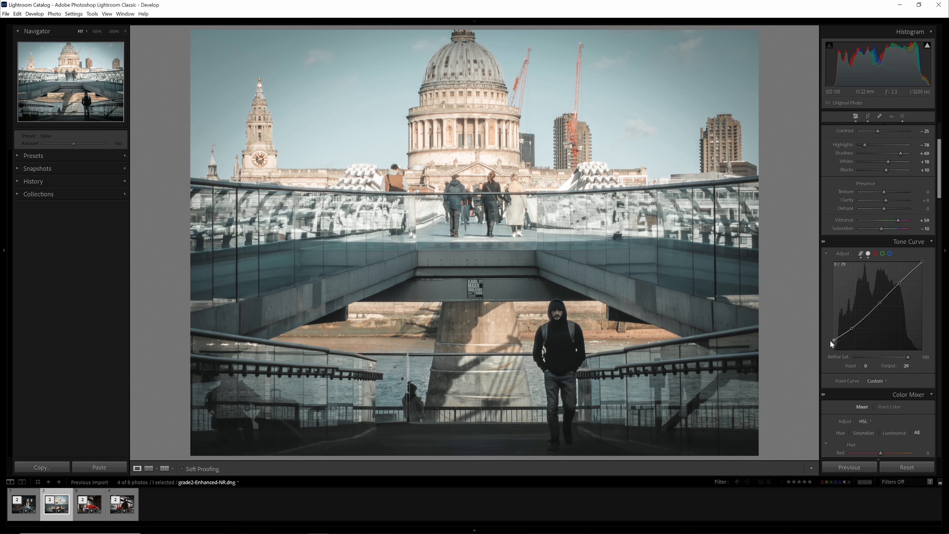
{"action": "left_click_drag", "start_coordinate": [830, 341], "coordinate": [830, 340]}
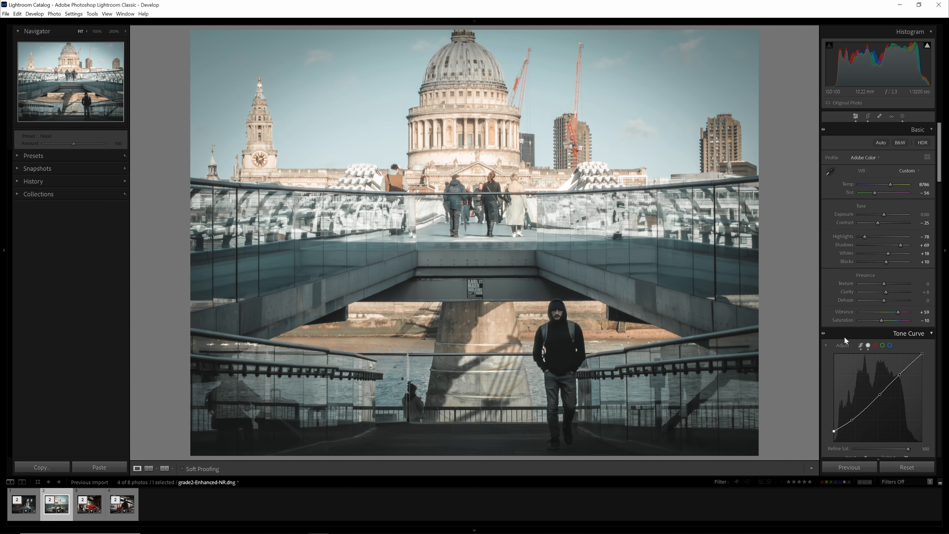
Step: Reset the enhanced bridge photo's Contrast to 0 and check the image
{"action": "scroll", "coordinate": [844, 337], "scroll_direction": "up", "scroll_amount": 3}
{"action": "left_click_drag", "start_coordinate": [879, 223], "coordinate": [884, 222]}
{"action": "double_click", "coordinate": [883, 223]}
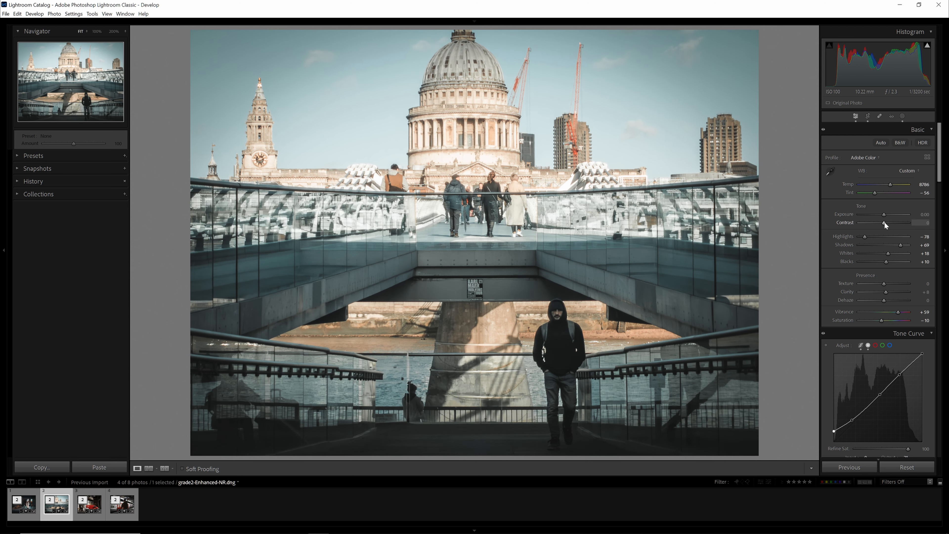
{"action": "left_click", "coordinate": [479, 252]}
{"action": "left_click", "coordinate": [478, 252]}
Step: Expand the photo stack, compare the enhanced DNG with grade2.DNG and its unedited version, and collapse the stack on the enhanced photo
{"action": "left_click", "coordinate": [50, 501]}
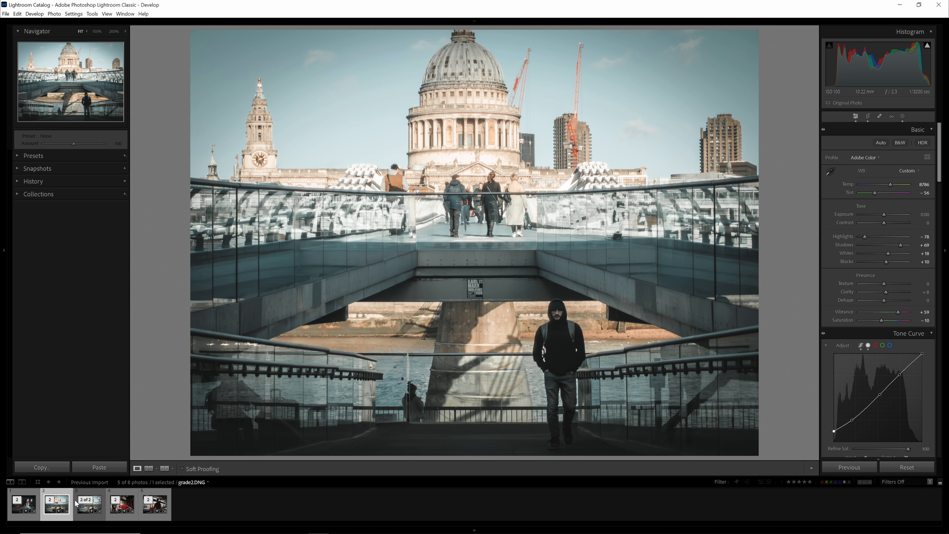
{"action": "left_click", "coordinate": [82, 510]}
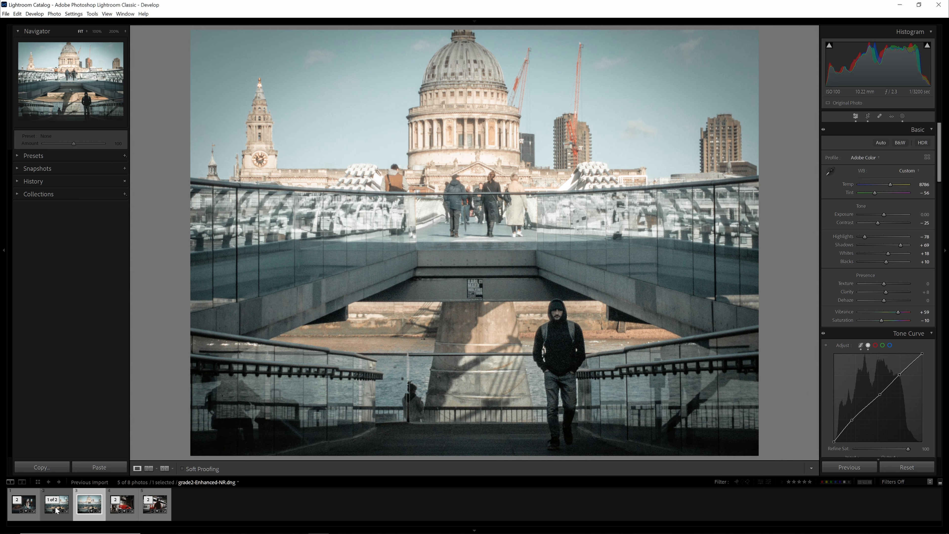
{"action": "left_click", "coordinate": [82, 510]}
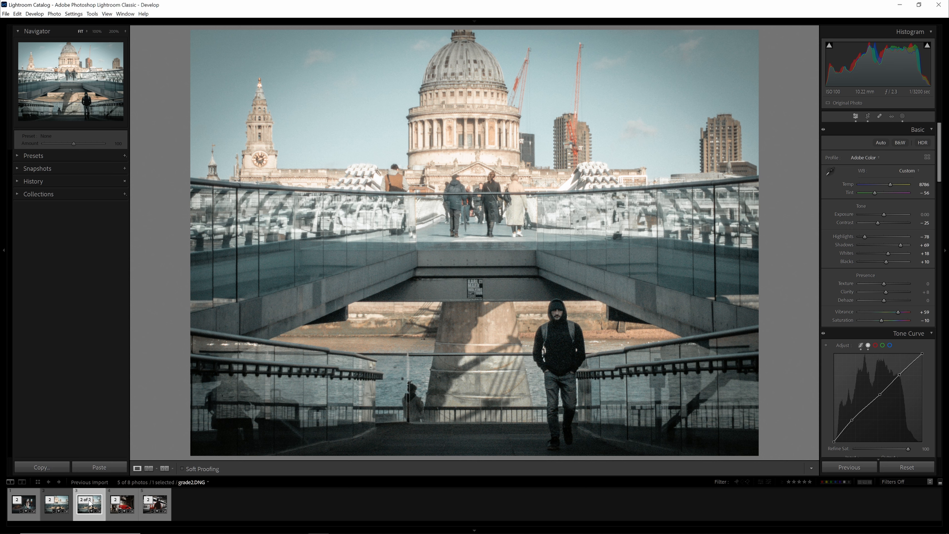
{"action": "left_click", "coordinate": [64, 509]}
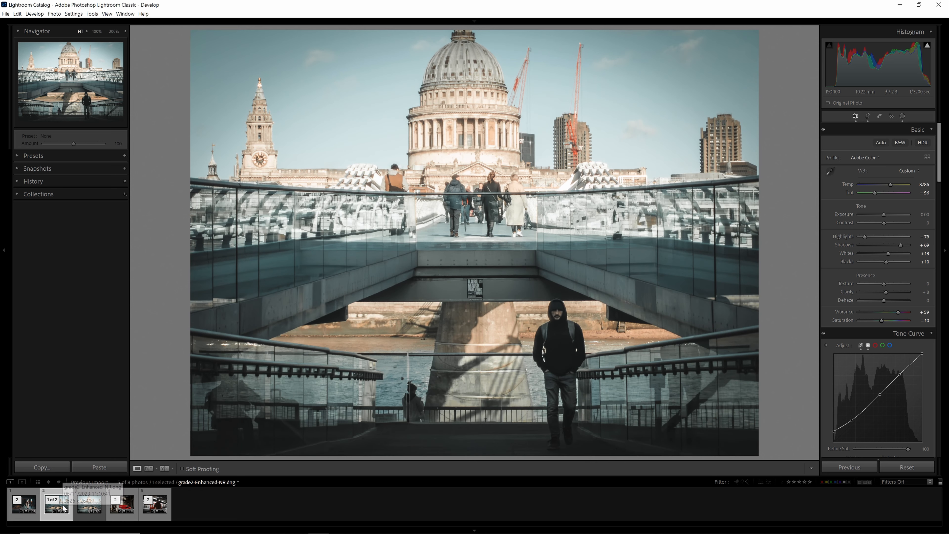
{"action": "left_click", "coordinate": [85, 509]}
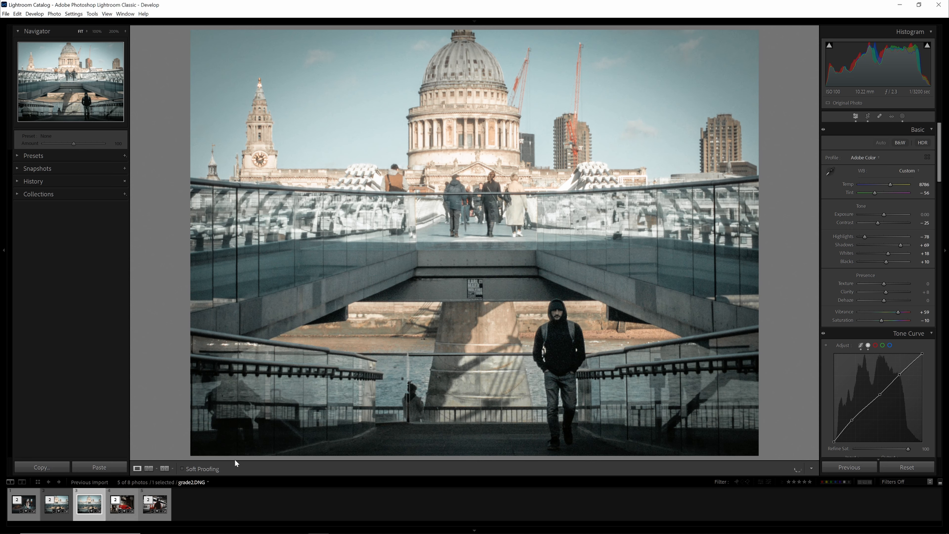
{"action": "key", "text": "backslash"}
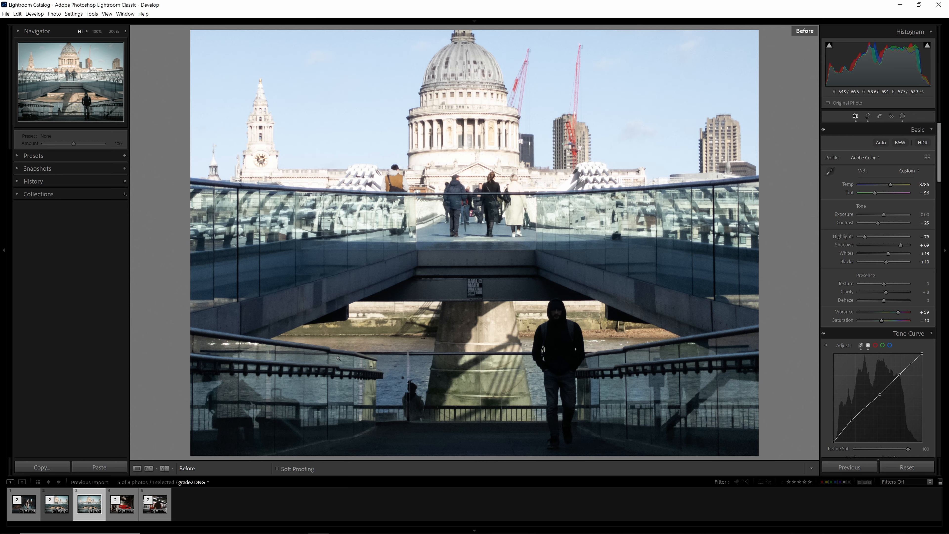
{"action": "key", "text": "backslash"}
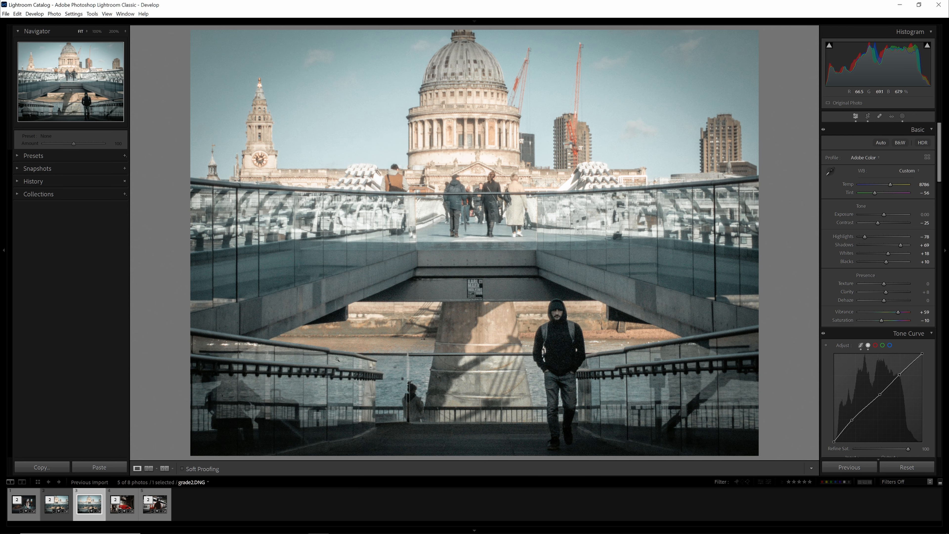
{"action": "left_click", "coordinate": [50, 503]}
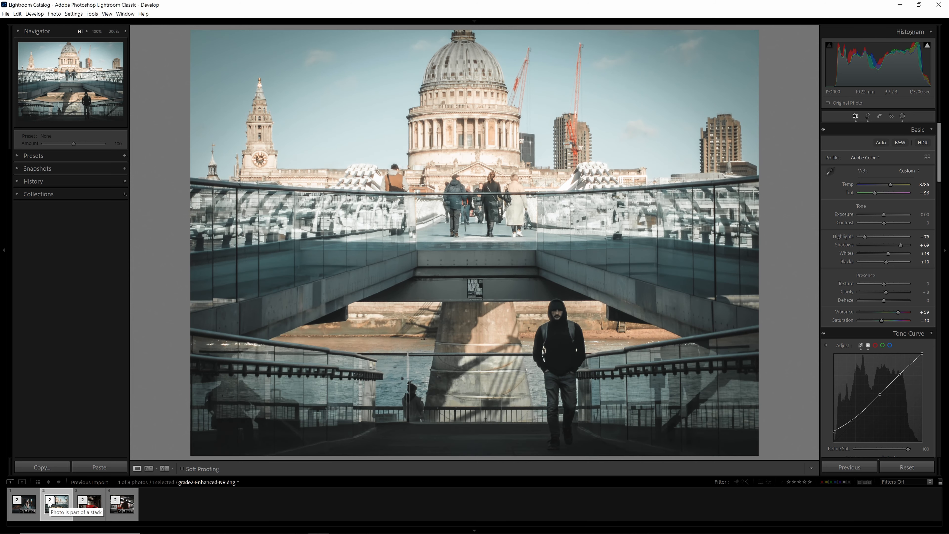
{"action": "left_click", "coordinate": [536, 321]}
{"action": "left_click", "coordinate": [512, 236]}
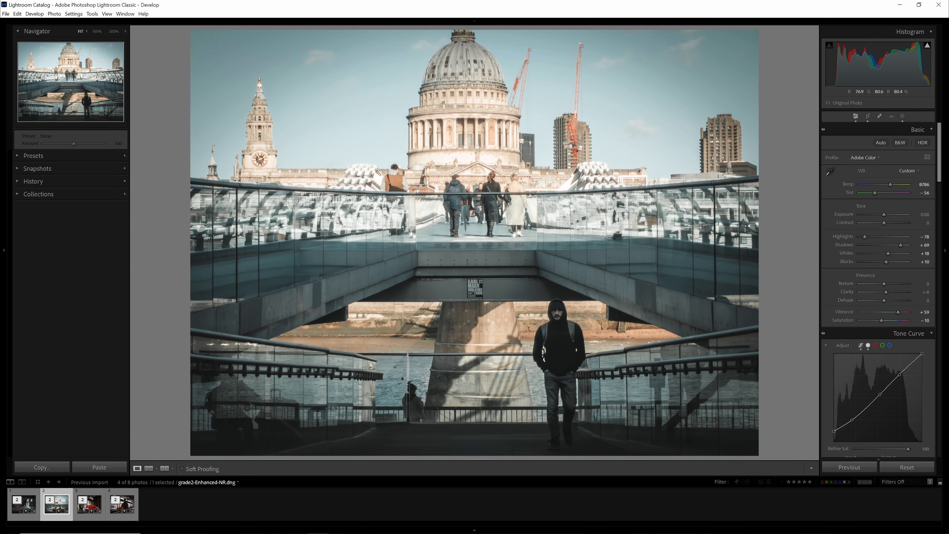
Step: Review the enhanced photo's Color Mixer, Color Grading, Detail, Basic, Lens Corrections, Effects and Calibration settings
{"action": "key", "text": "ctrl+3"}
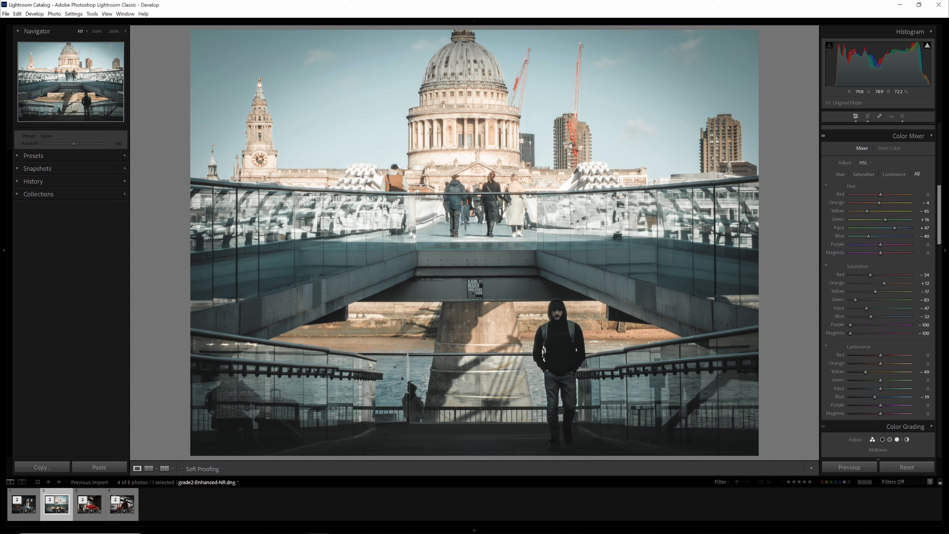
{"action": "scroll", "coordinate": [884, 275], "scroll_direction": "down", "scroll_amount": 5}
{"action": "scroll", "coordinate": [884, 278], "scroll_direction": "up", "scroll_amount": 15}
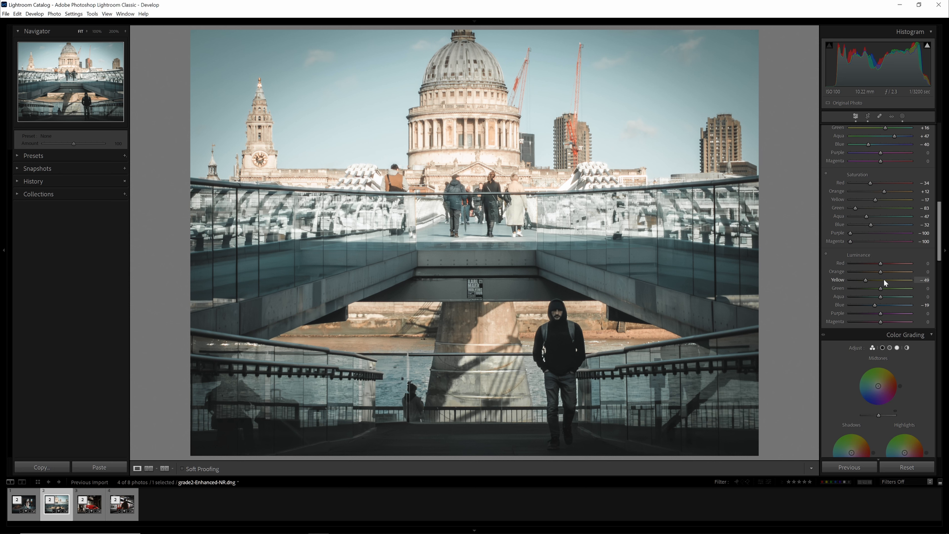
{"action": "scroll", "coordinate": [885, 283], "scroll_direction": "down", "scroll_amount": 15}
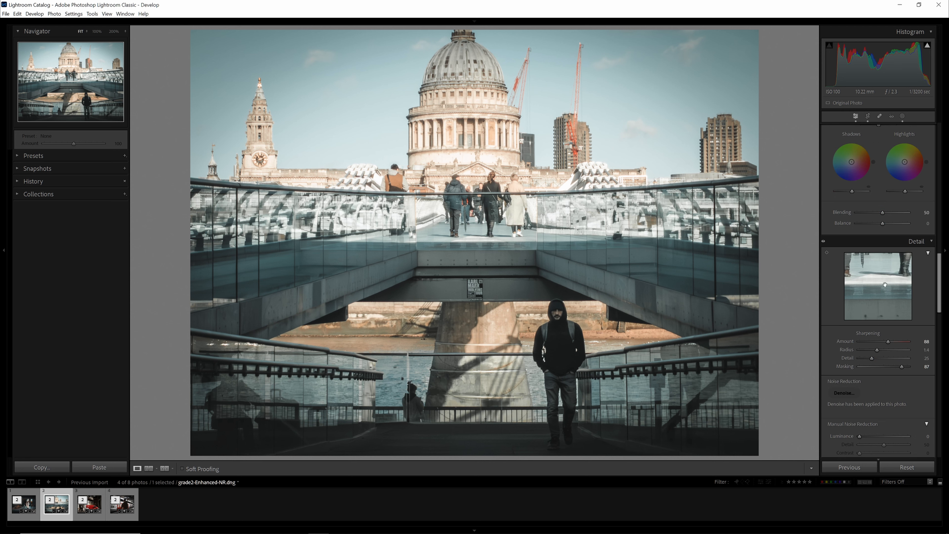
{"action": "scroll", "coordinate": [878, 323], "scroll_direction": "up", "scroll_amount": 15}
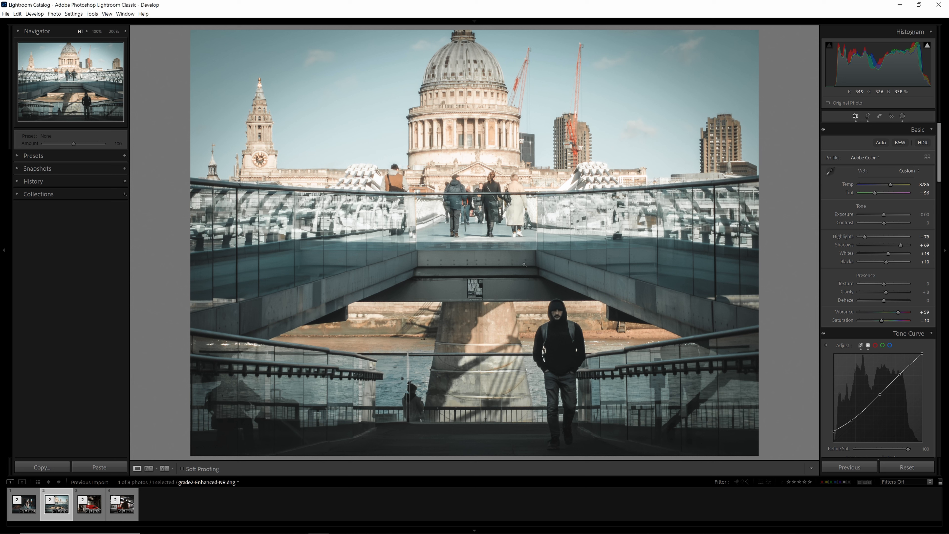
{"action": "scroll", "coordinate": [889, 265], "scroll_direction": "down", "scroll_amount": 20}
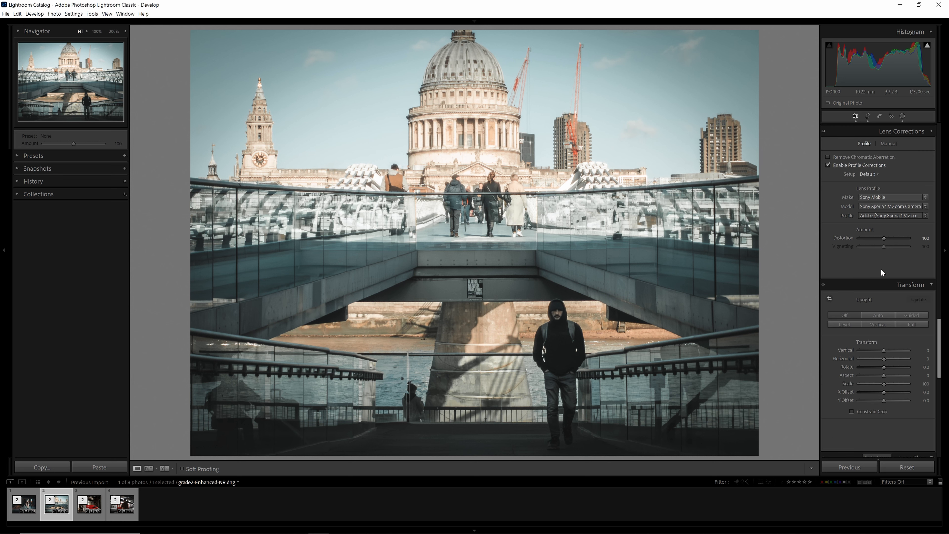
{"action": "scroll", "coordinate": [880, 269], "scroll_direction": "down", "scroll_amount": 10}
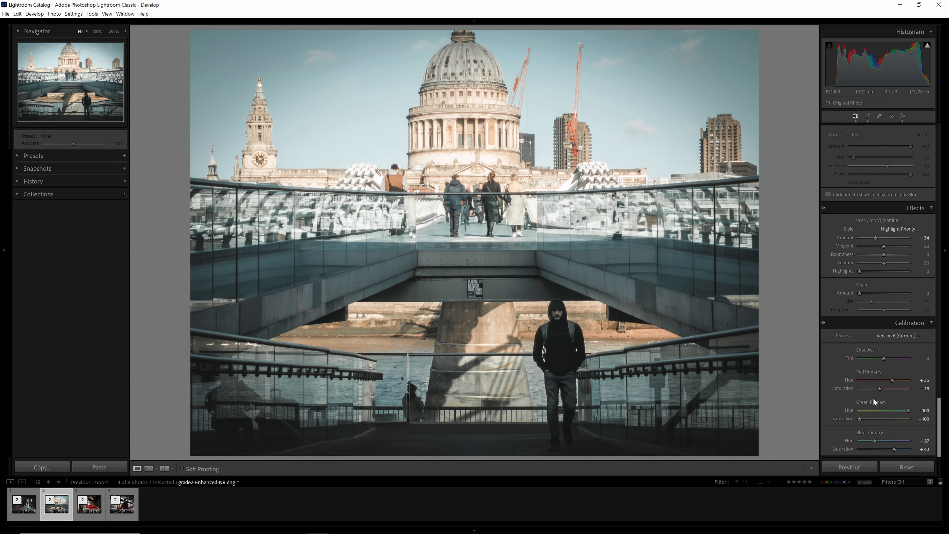
{"action": "scroll", "coordinate": [873, 398], "scroll_direction": "up", "scroll_amount": 15}
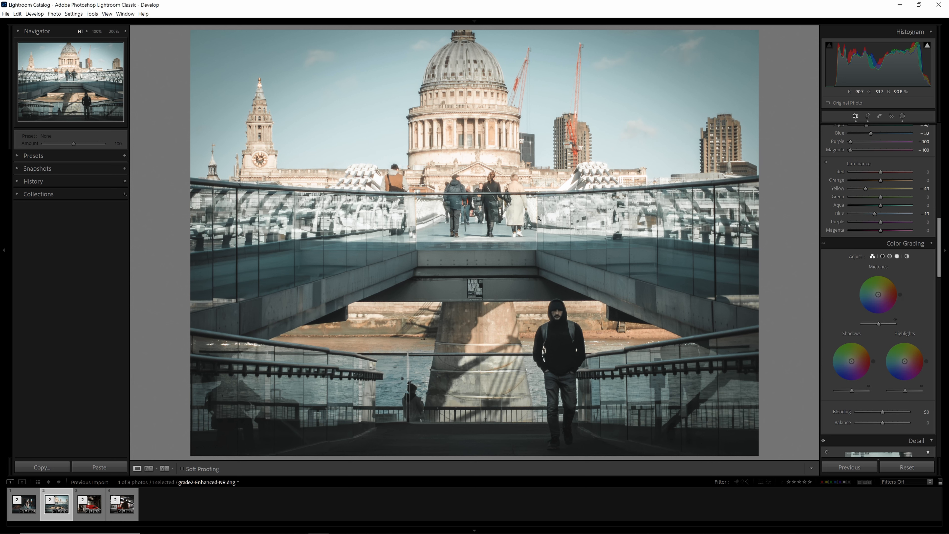